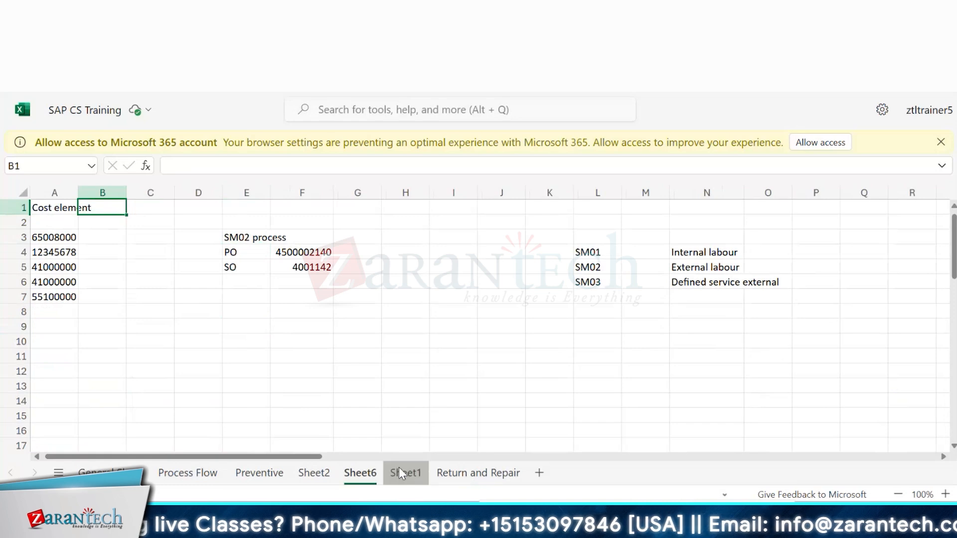
# Step: Review the notes on Sheet1 and the Return and Repair sheet about the action box and related tables
pyautogui.click(402, 471)
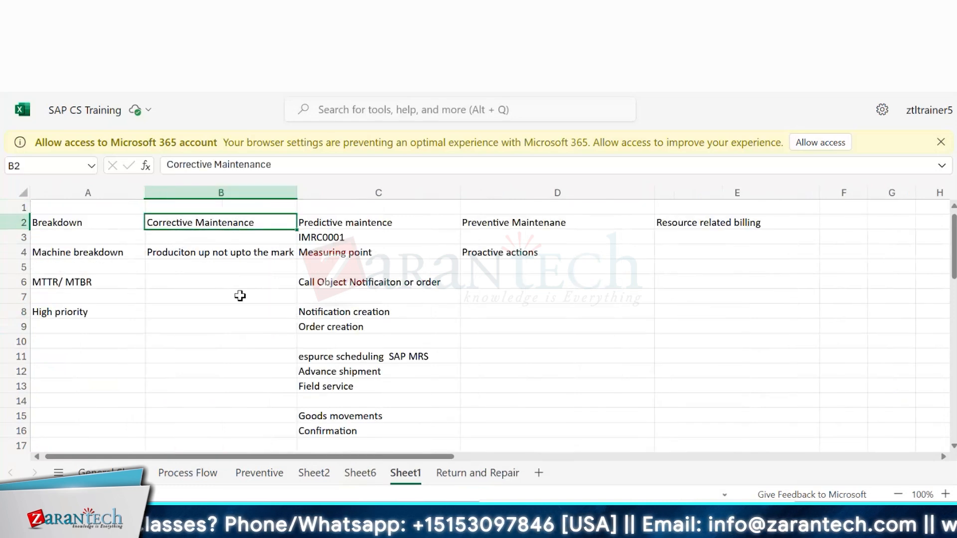
pyautogui.click(454, 473)
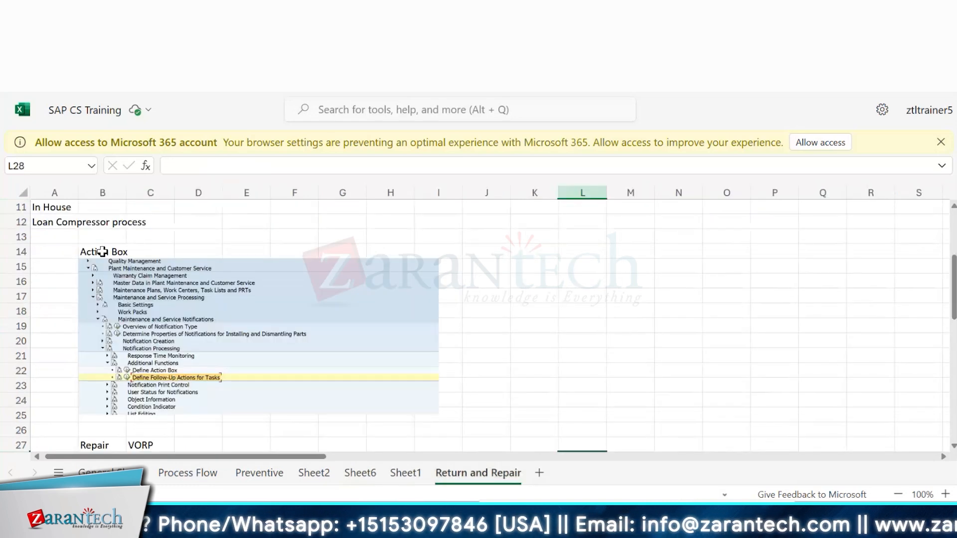
pyautogui.click(74, 231)
pyautogui.press('Down')
pyautogui.press('Down')
pyautogui.press('Down')
pyautogui.press('Down')
pyautogui.press('Down')
pyautogui.press('Down')
pyautogui.press('Down')
pyautogui.press('Down')
pyautogui.press('Down')
pyautogui.press('Down')
pyautogui.press('Down')
pyautogui.press('Down')
pyautogui.press('Down')
pyautogui.press('Down')
pyautogui.press('Down')
pyautogui.press('Down')
pyautogui.press('Down')
pyautogui.press('Down')
pyautogui.press('Down')
pyautogui.press('Down')
pyautogui.press('Down')
pyautogui.press('Down')
pyautogui.press('Down')
pyautogui.press('Down')
pyautogui.press('Down')
pyautogui.press('Down')
pyautogui.press('Down')
pyautogui.press('Down')
pyautogui.press('Down')
pyautogui.press('Down')
pyautogui.press('Down')
pyautogui.press('Down')
pyautogui.press('Down')
pyautogui.press('Down')
pyautogui.press('Down')
pyautogui.press('Down')
pyautogui.press('Down')
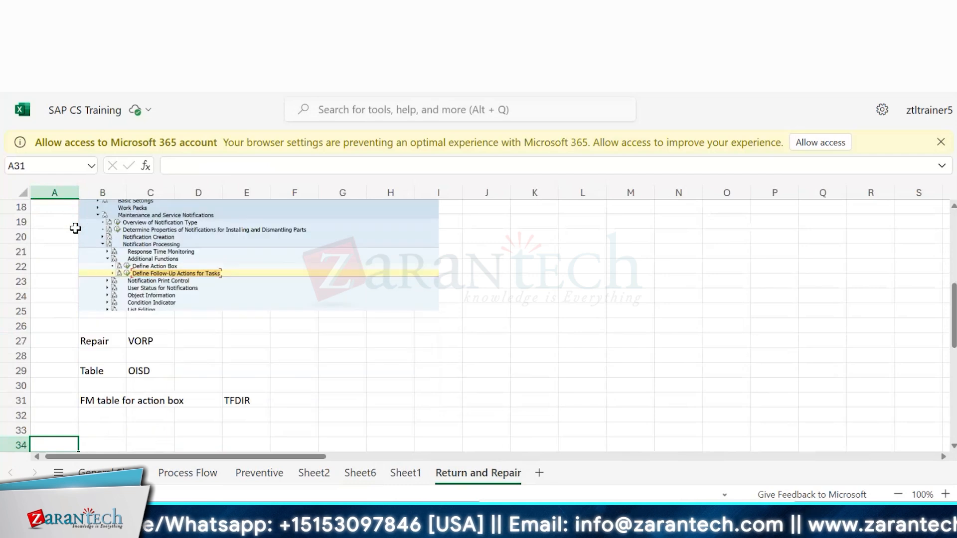
pyautogui.press('Up')
pyautogui.press('Up')
pyautogui.press('Up')
pyautogui.press('Up')
pyautogui.press('Up')
pyautogui.press('Up')
pyautogui.press('Up')
pyautogui.press('Up')
pyautogui.press('Up')
pyautogui.press('Up')
pyautogui.press('Up')
pyautogui.press('Up')
pyautogui.press('Up')
pyautogui.press('Up')
pyautogui.press('Up')
pyautogui.press('Up')
pyautogui.press('Up')
pyautogui.press('Up')
pyautogui.press('Up')
pyautogui.press('Up')
pyautogui.press('Up')
pyautogui.press('Up')
pyautogui.press('Up')
pyautogui.press('Up')
pyautogui.press('Up')
pyautogui.press('Up')
pyautogui.press('Up')
pyautogui.press('Up')
pyautogui.press('Up')
pyautogui.press('Up')
pyautogui.press('Up')
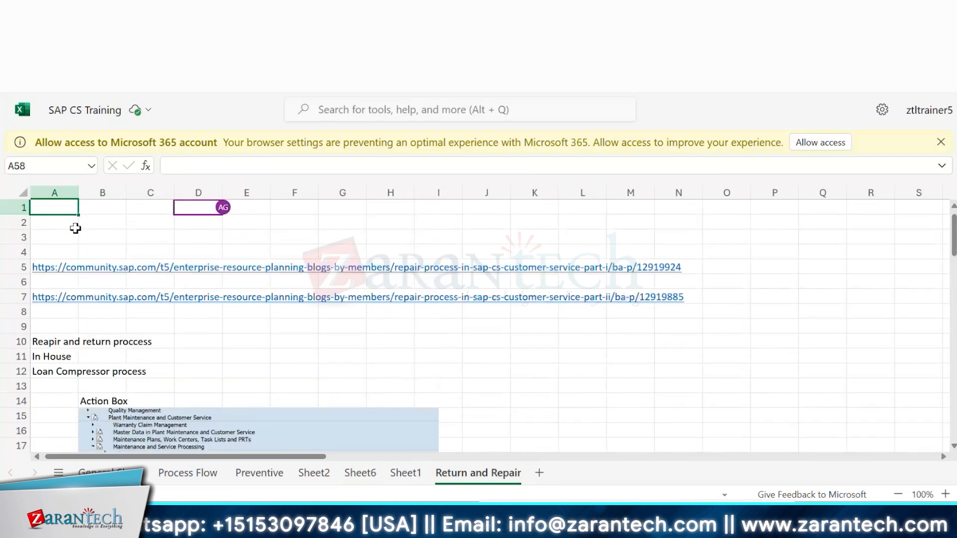
pyautogui.click(271, 358)
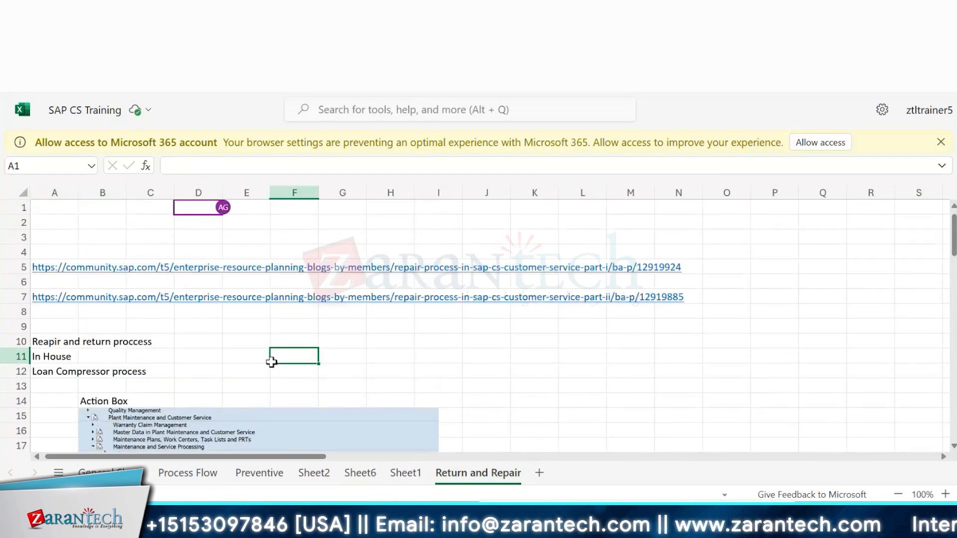
pyautogui.press('Down')
pyautogui.scroll(-7, 271, 361)
pyautogui.click(271, 364)
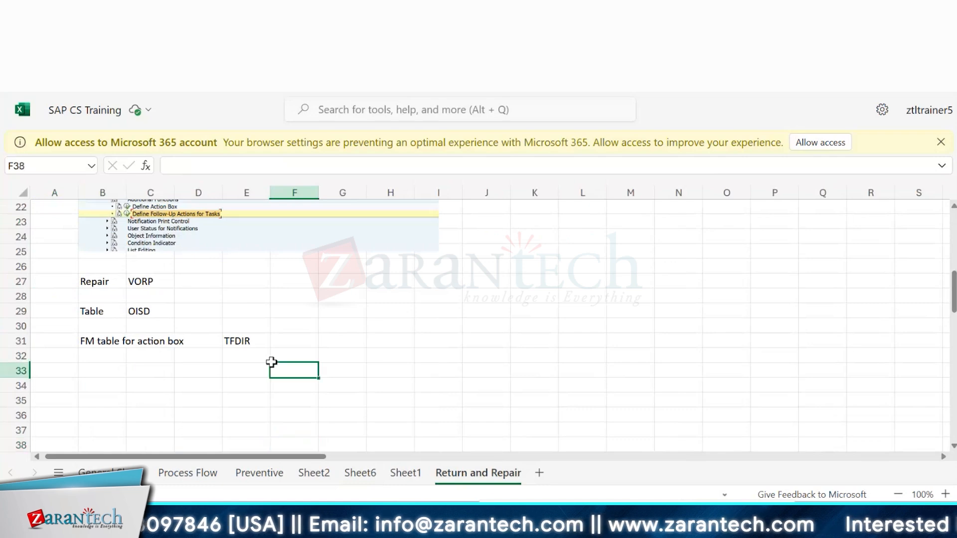
pyautogui.click(374, 366)
pyautogui.click(106, 366)
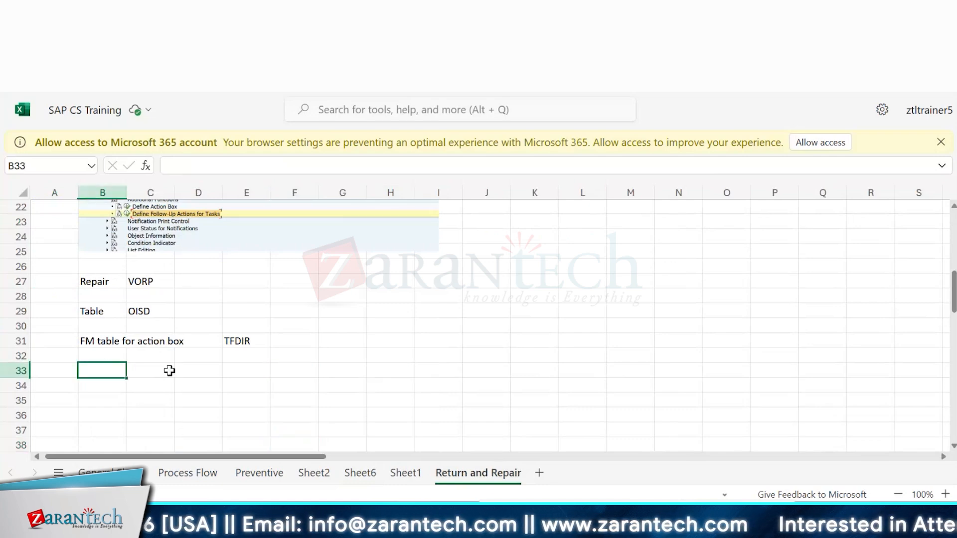
pyautogui.click(438, 429)
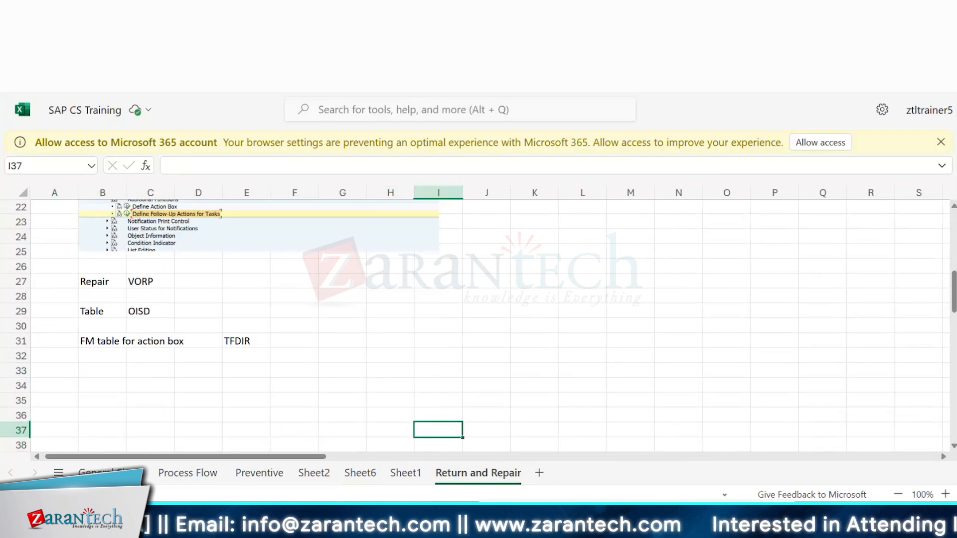
# Step: Scroll the Notification Types list to the Z types, select Z1 and open its Activities
pyautogui.click(532, 297)
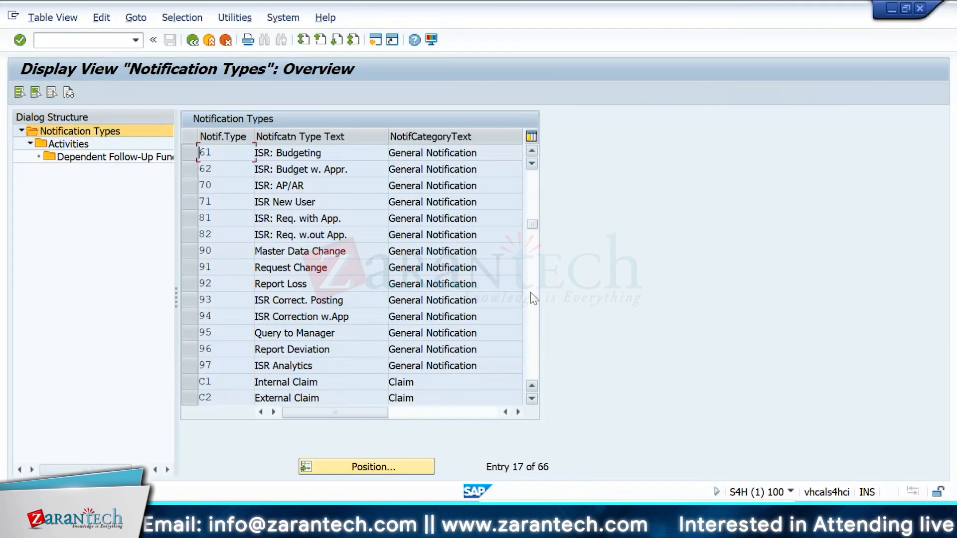
pyautogui.click(532, 298)
pyautogui.click(532, 298)
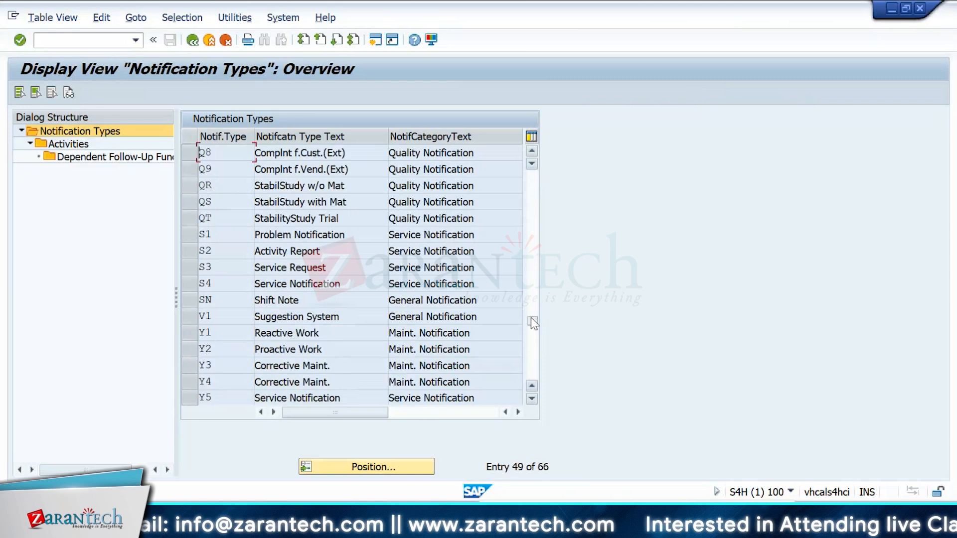
pyautogui.click(533, 358)
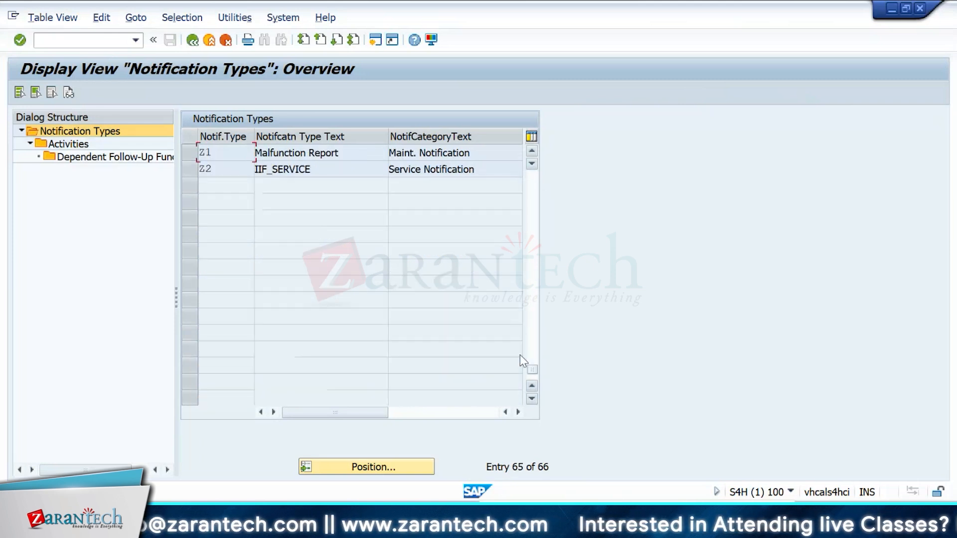
pyautogui.click(188, 159)
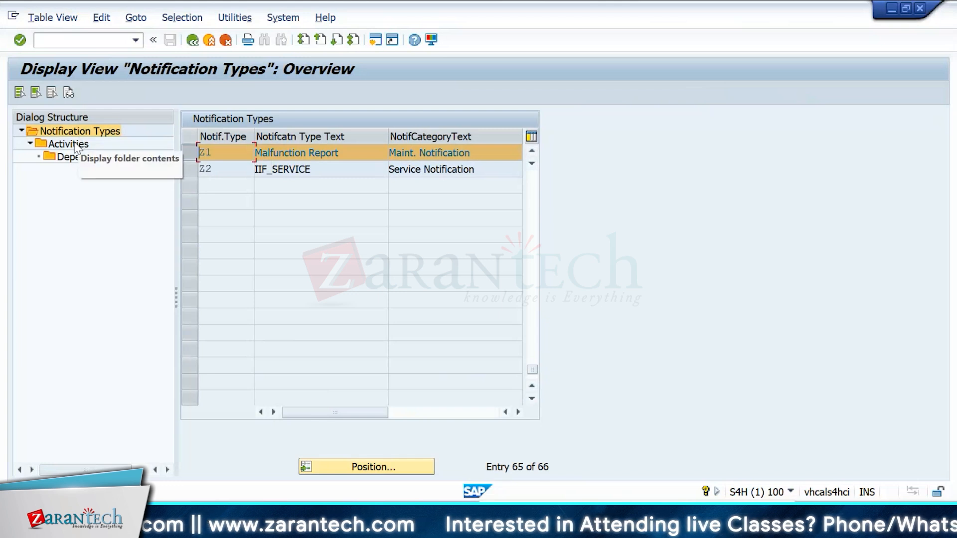
pyautogui.doubleClick(77, 145)
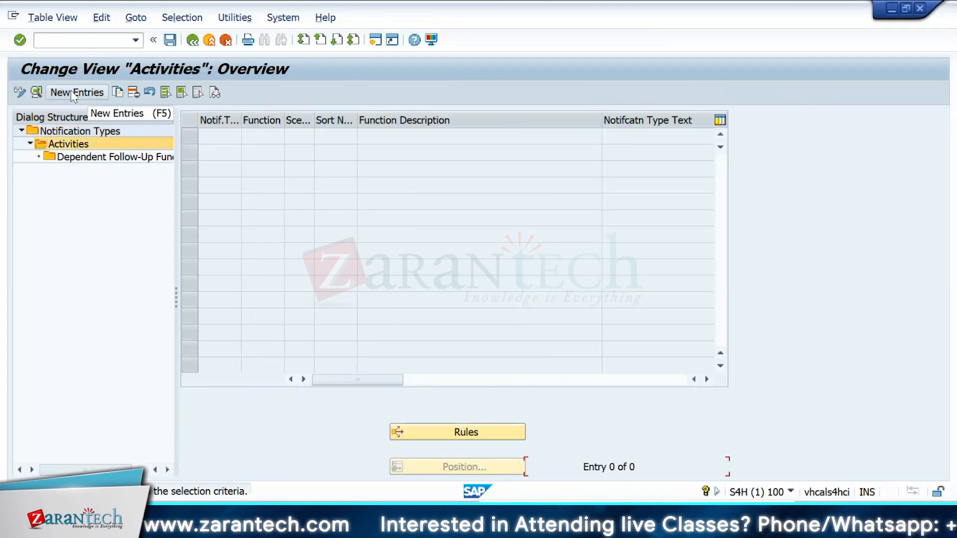
pyautogui.click(78, 92)
pyautogui.click(199, 40)
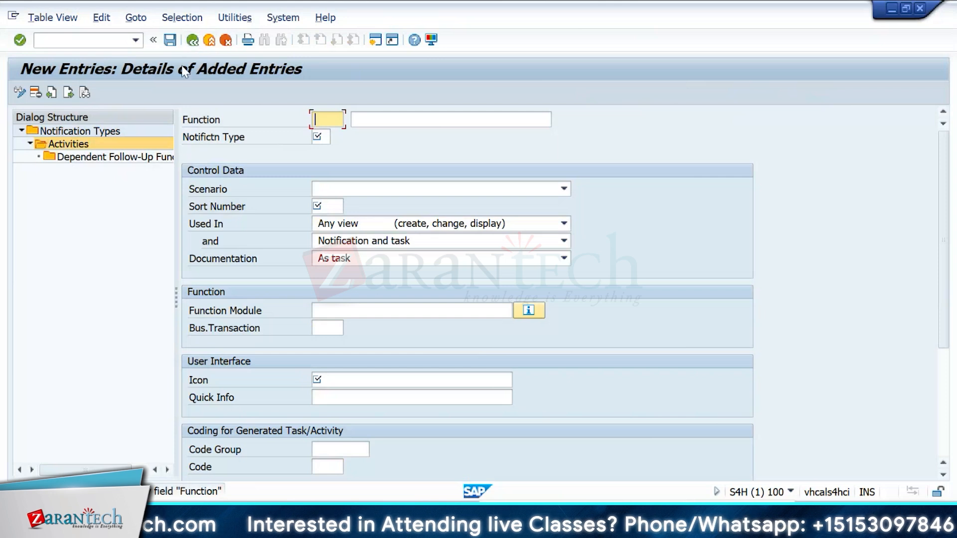
pyautogui.click(55, 257)
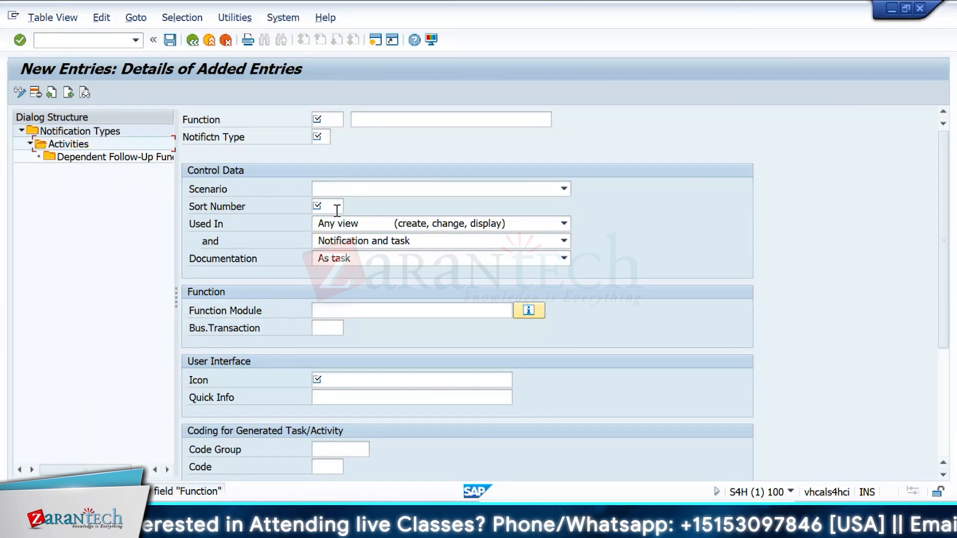
pyautogui.moveTo(944, 250); pyautogui.dragTo(932, 121)
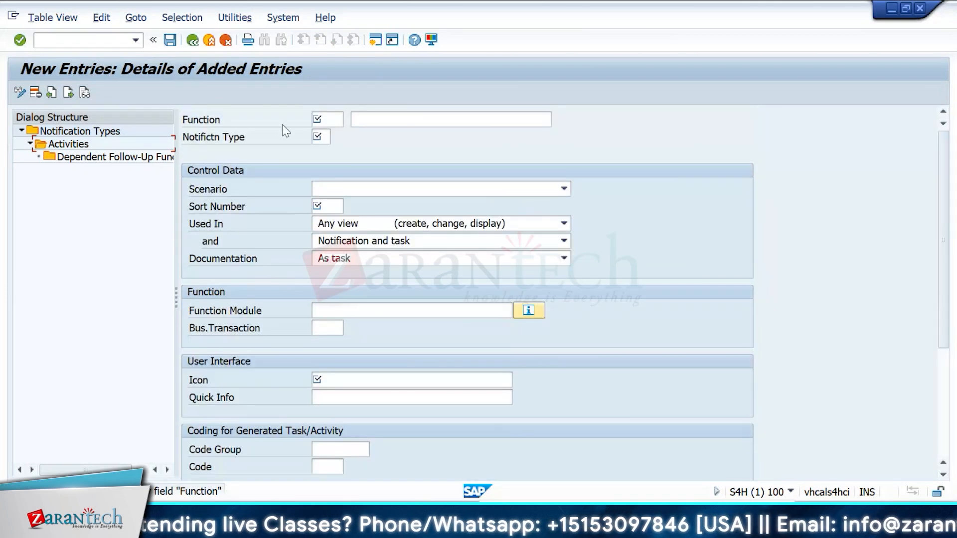
pyautogui.click(335, 120)
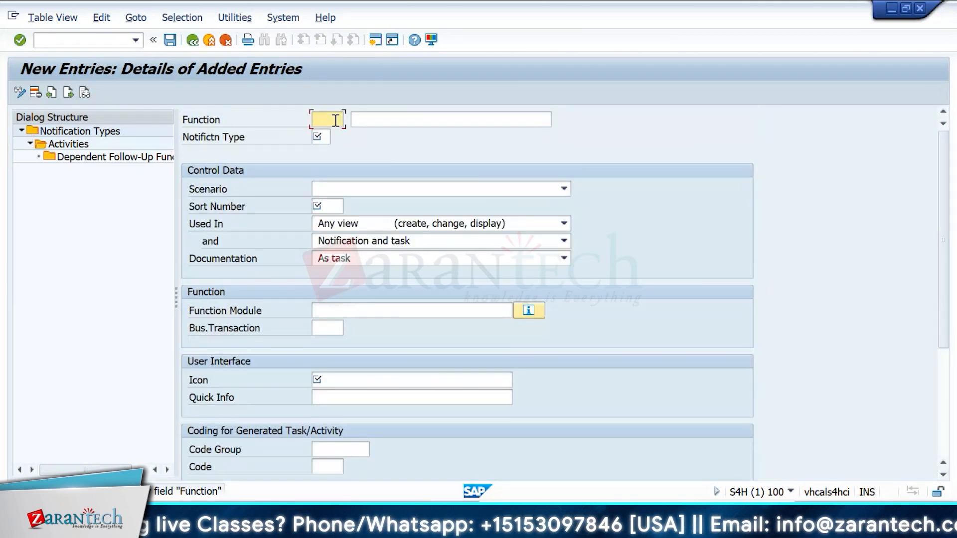
pyautogui.click(192, 40)
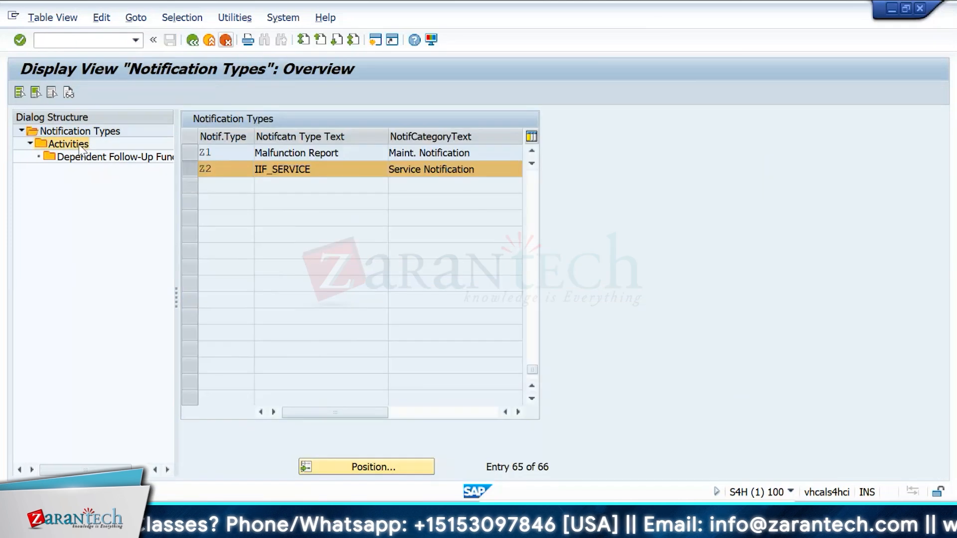
# Step: Open the Activities of notification type Z2 and examine the Repair Order function's function module and settings
pyautogui.doubleClick(68, 144)
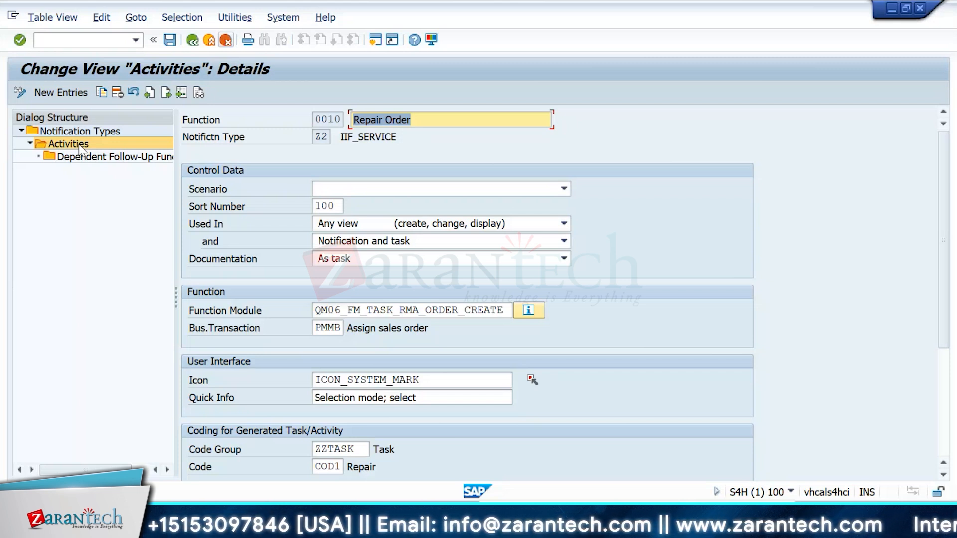
pyautogui.click(59, 206)
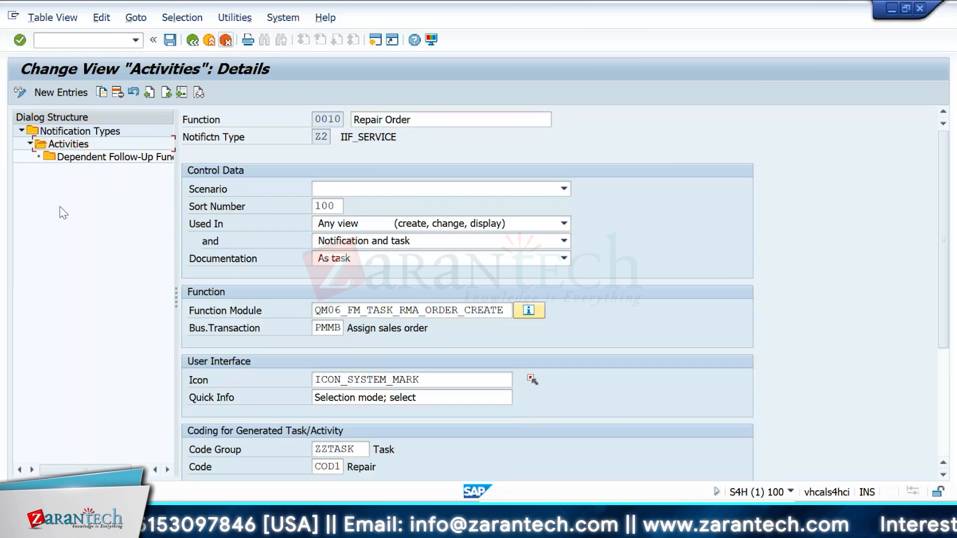
pyautogui.click(76, 145)
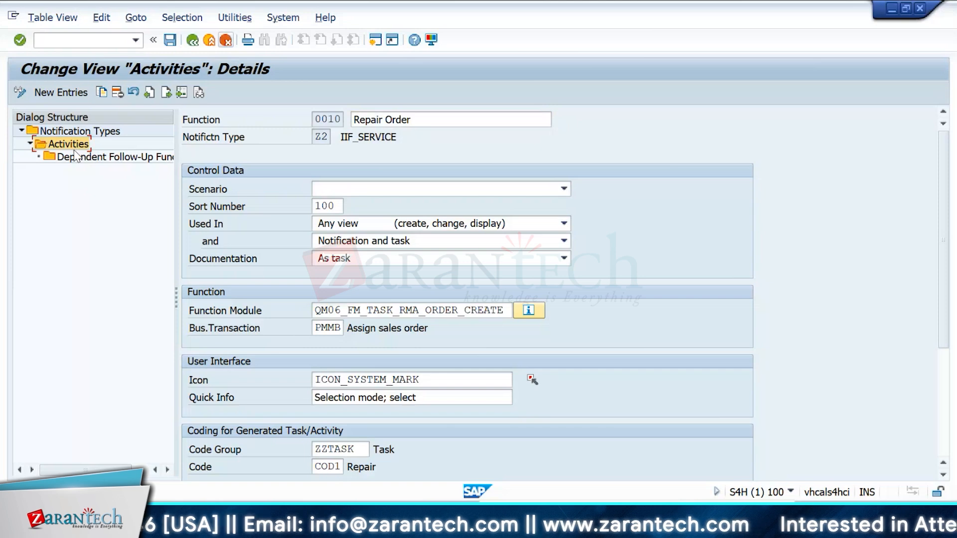
pyautogui.hotkey('alt', 'Tab')
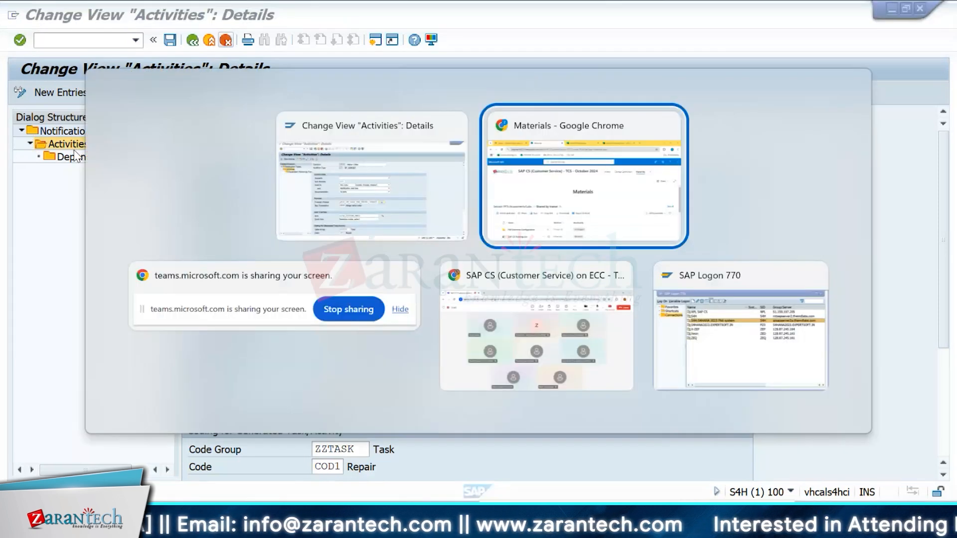
pyautogui.hotkey('alt', 'Tab')
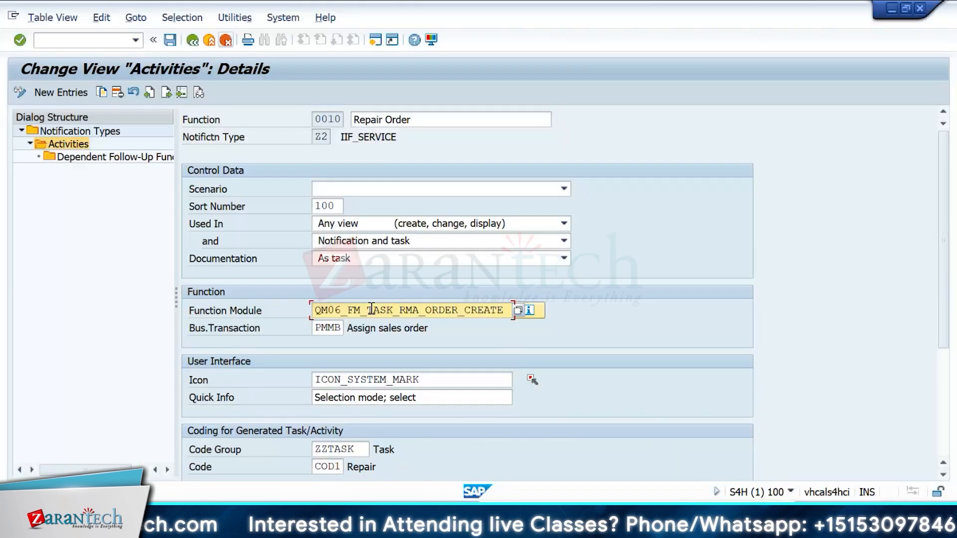
pyautogui.click(371, 310)
pyautogui.click(87, 285)
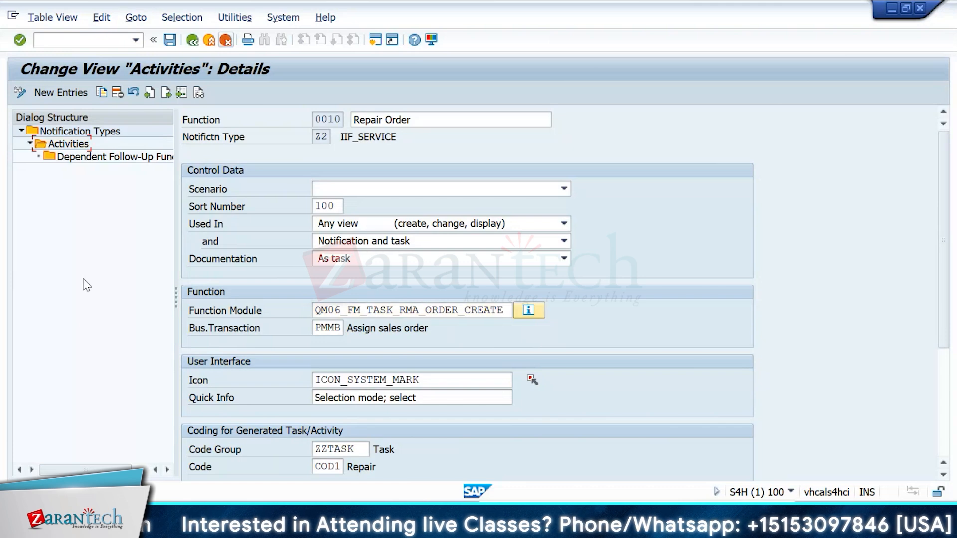
# Step: Return to the IMG and rerun Define Action Box, choosing Define Follow-Up Functions (Generated Tasks/Activities)
pyautogui.click(209, 40)
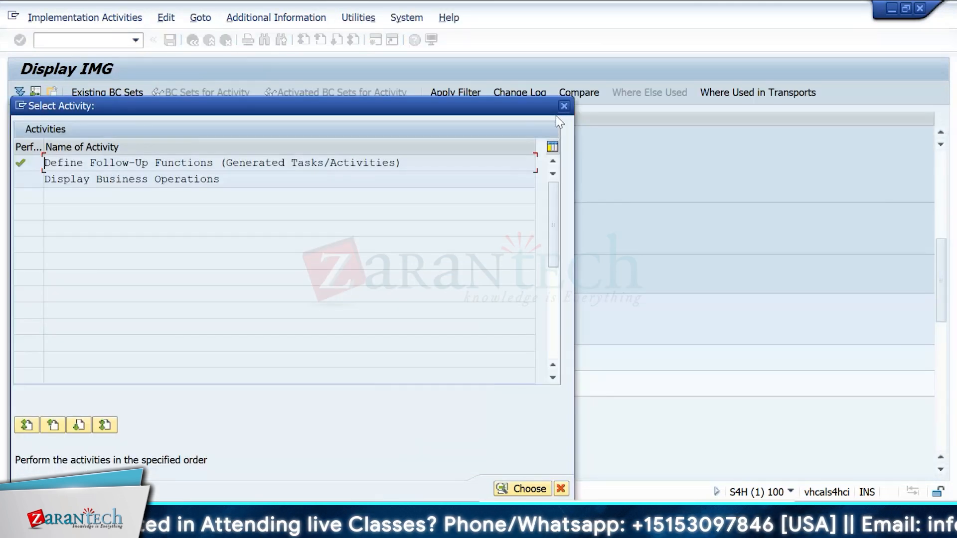
pyautogui.click(564, 106)
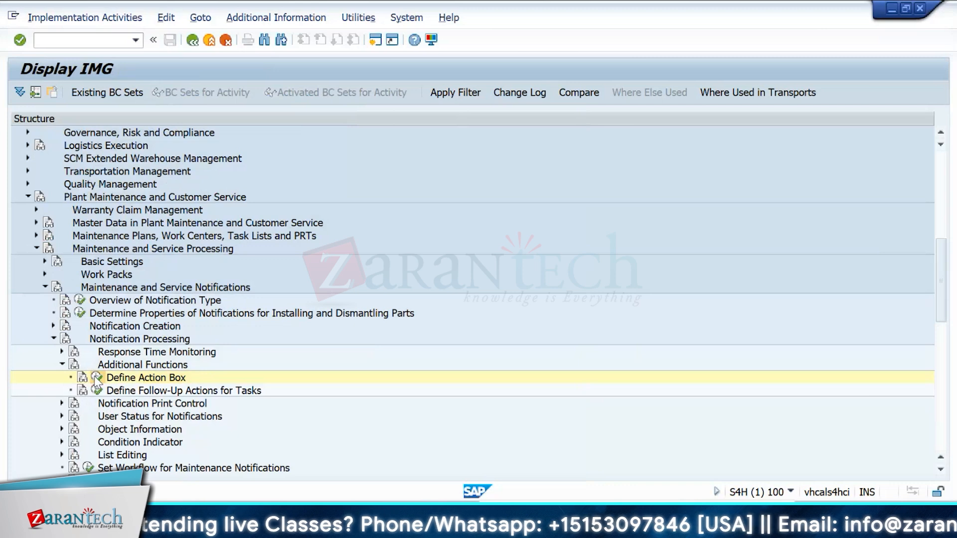
pyautogui.click(96, 379)
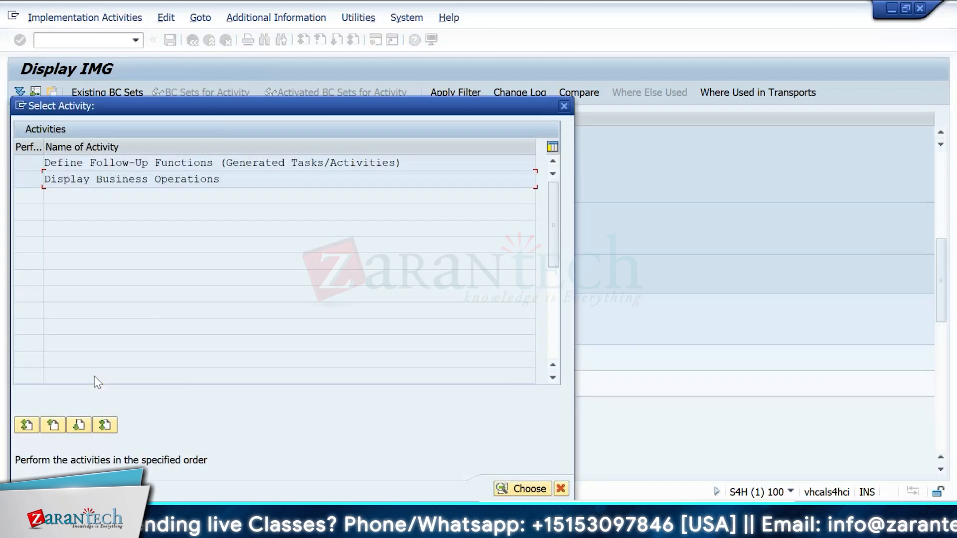
pyautogui.doubleClick(223, 163)
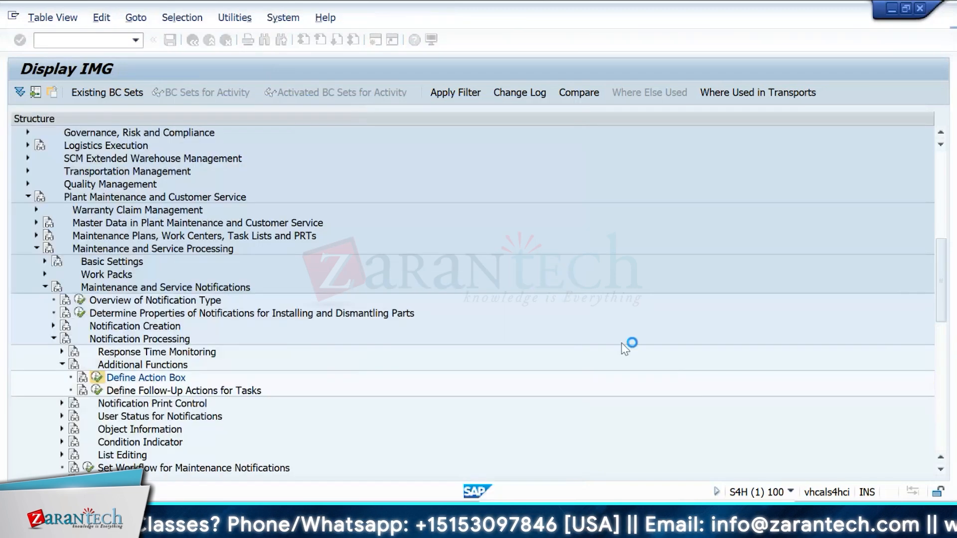
# Step: Scroll to notification type S1 Problem Notification, select it and open its Activities
pyautogui.scroll(-5, 536, 340)
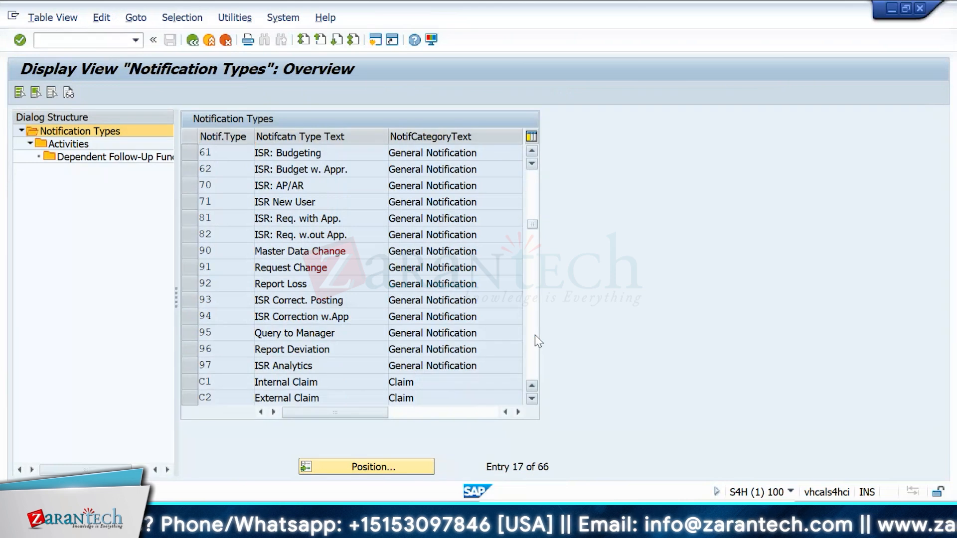
pyautogui.scroll(-10, 534, 339)
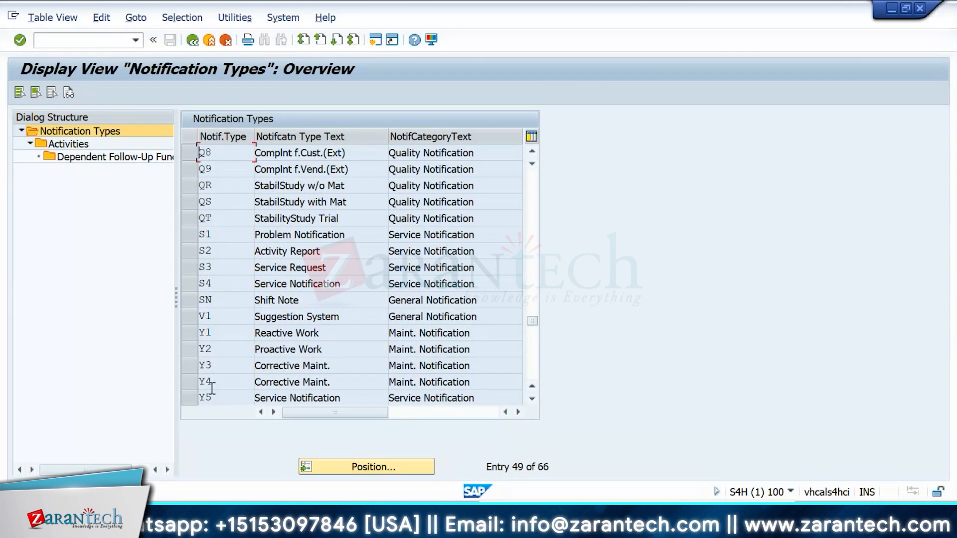
pyautogui.click(191, 235)
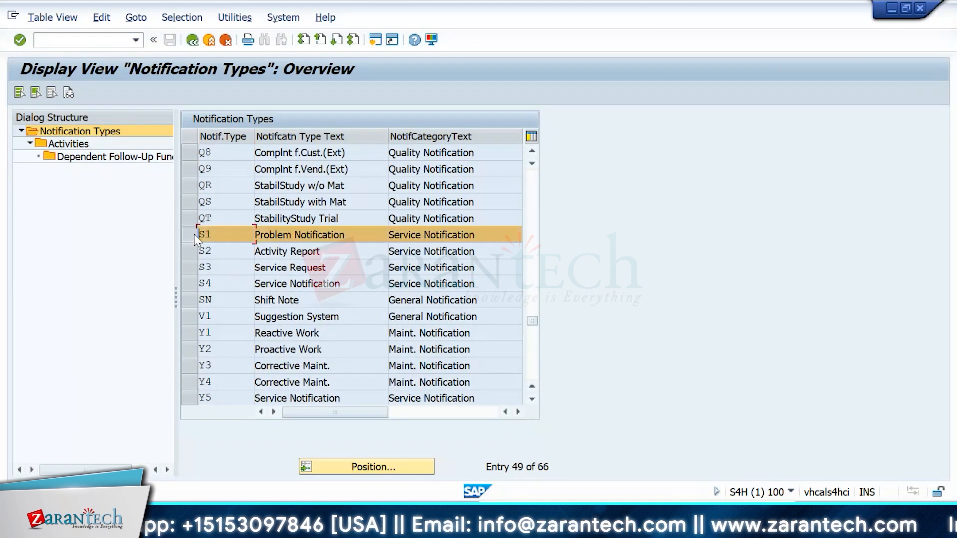
pyautogui.doubleClick(69, 144)
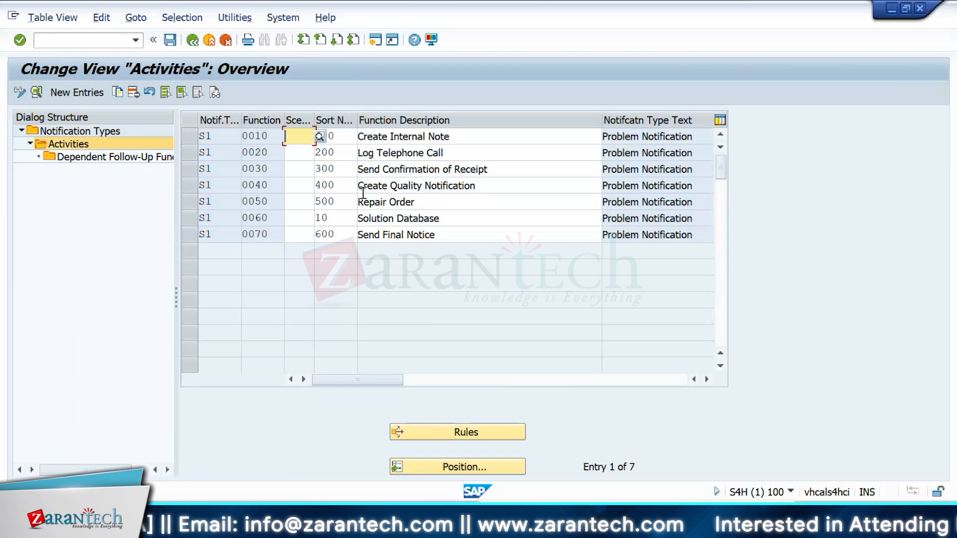
# Step: Step through the S1 follow-up function rows, highlighting individual activities such as Create Internal Note and Create Quality Notification
pyautogui.click(185, 139)
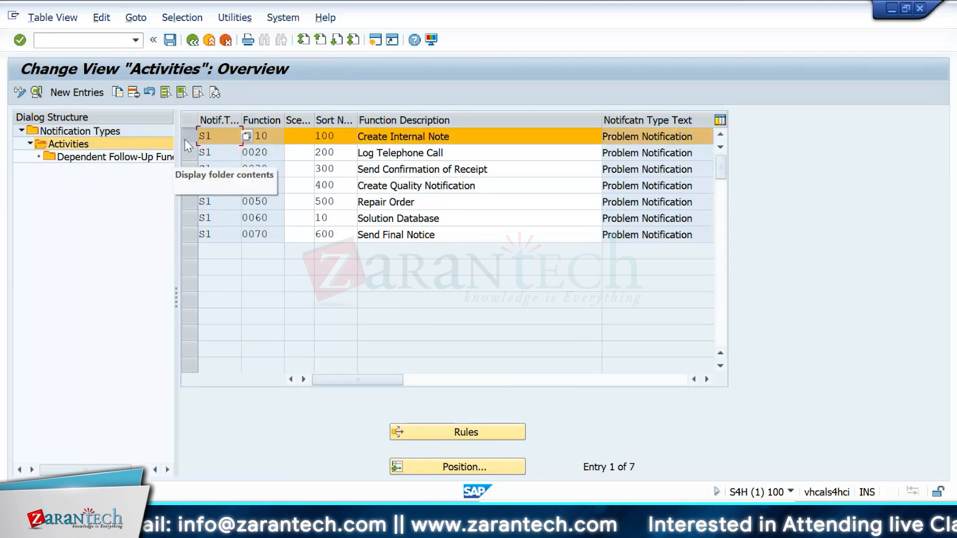
pyautogui.click(185, 142)
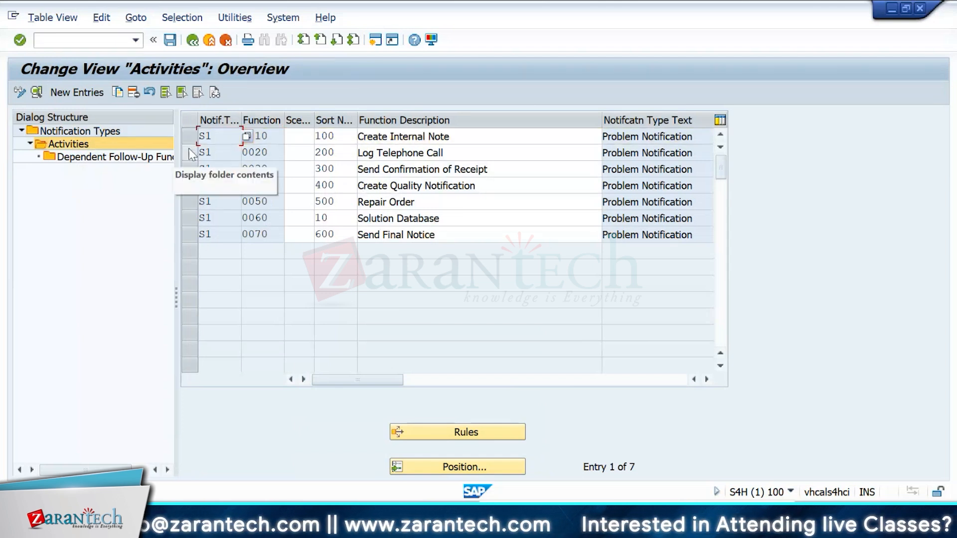
pyautogui.click(191, 154)
pyautogui.click(191, 155)
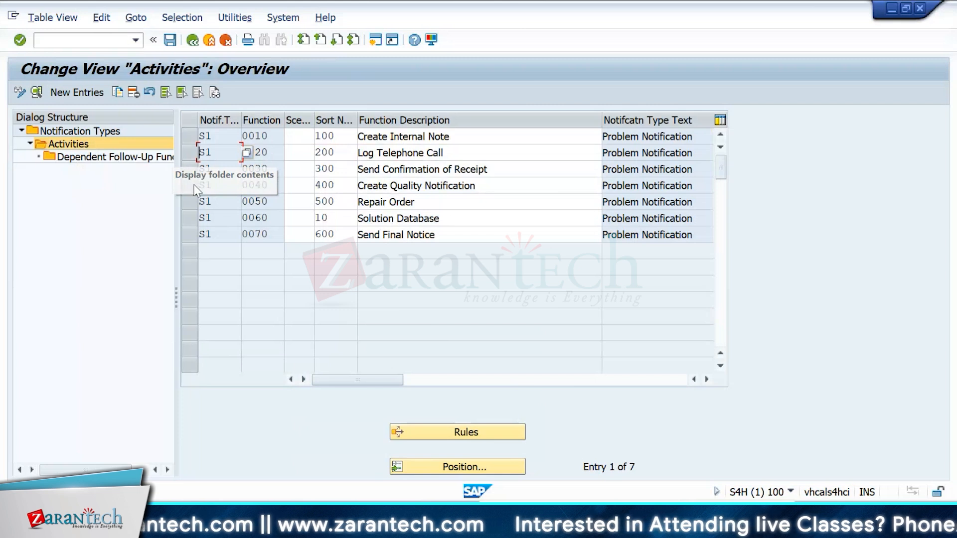
pyautogui.click(194, 188)
pyautogui.click(195, 189)
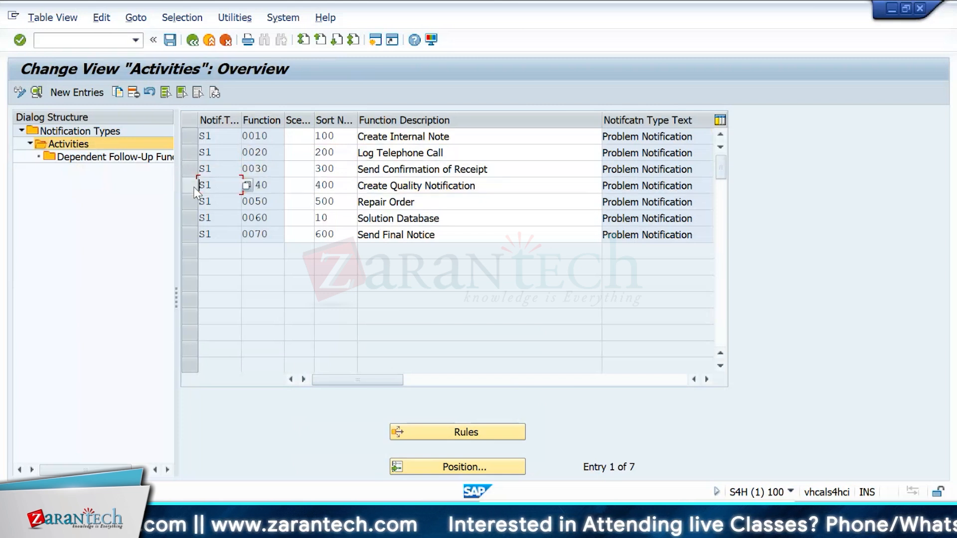
# Step: Highlight the Repair Order and Send Final Notice rows among the S1 follow-up functions
pyautogui.click(184, 207)
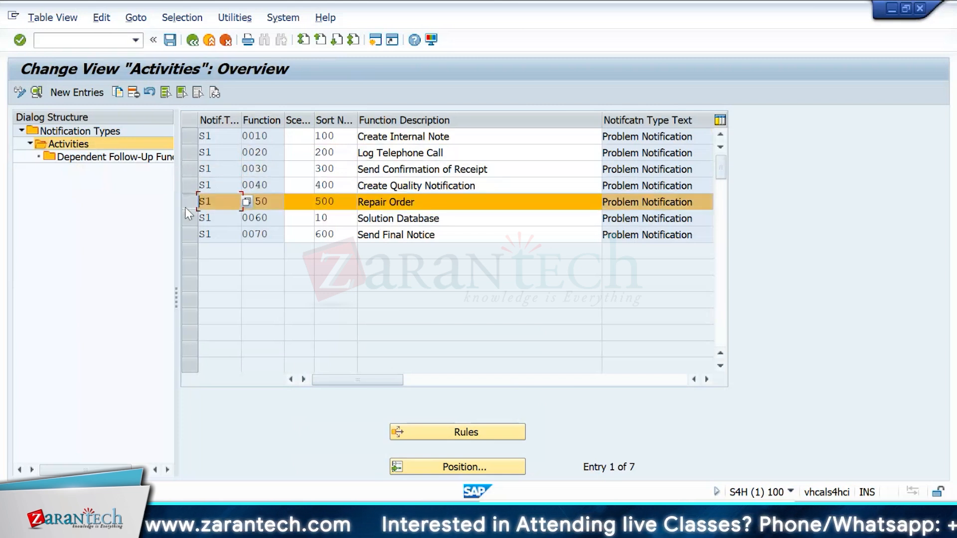
pyautogui.click(184, 208)
pyautogui.click(195, 240)
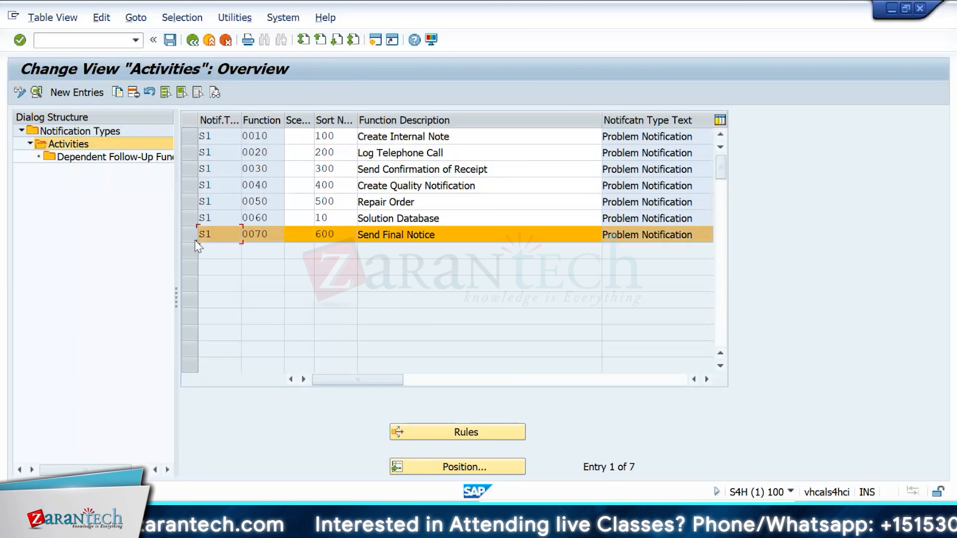
pyautogui.click(195, 240)
# Step: Narrow the Notification Type Text column of the Activities table
pyautogui.click(139, 225)
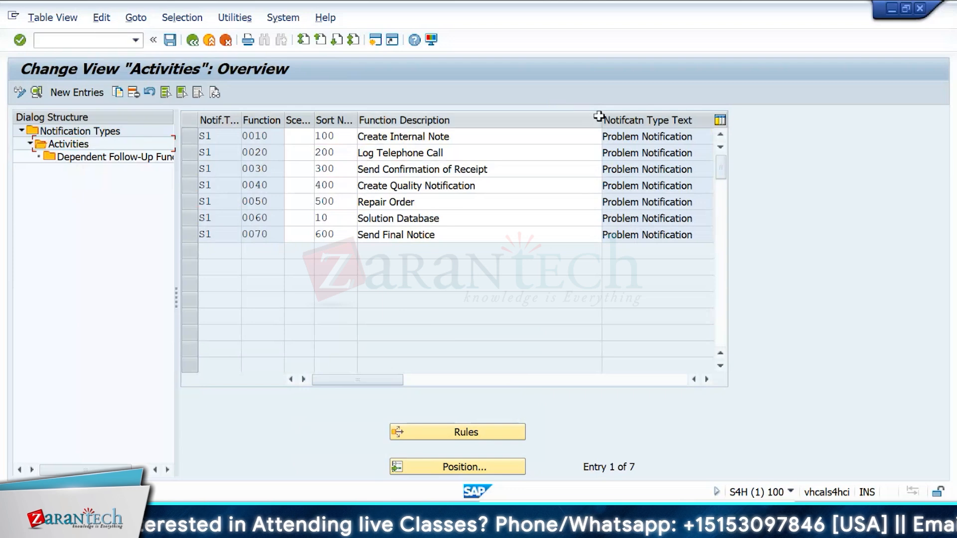
pyautogui.moveTo(598, 116); pyautogui.dragTo(498, 141)
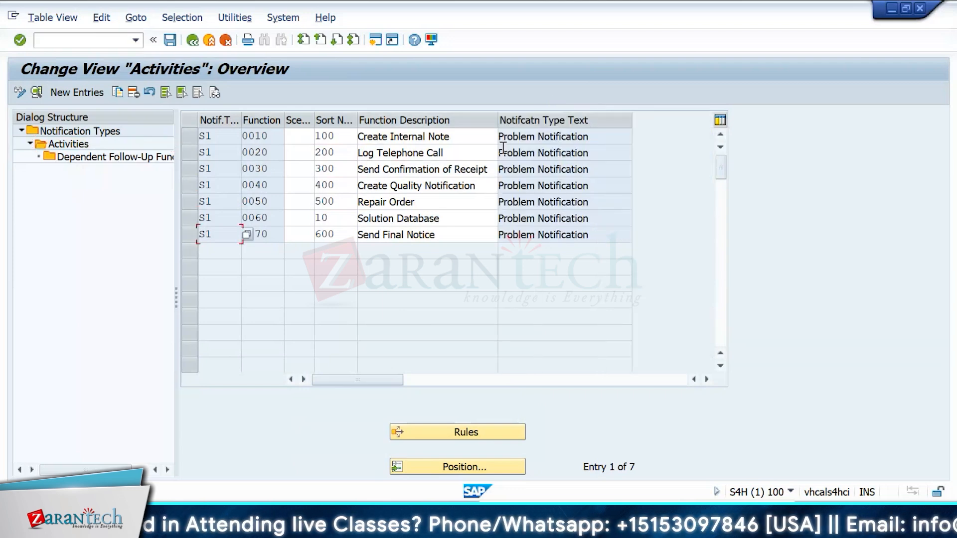
# Step: Return to the notification type list and scroll through the notification types
pyautogui.click(192, 40)
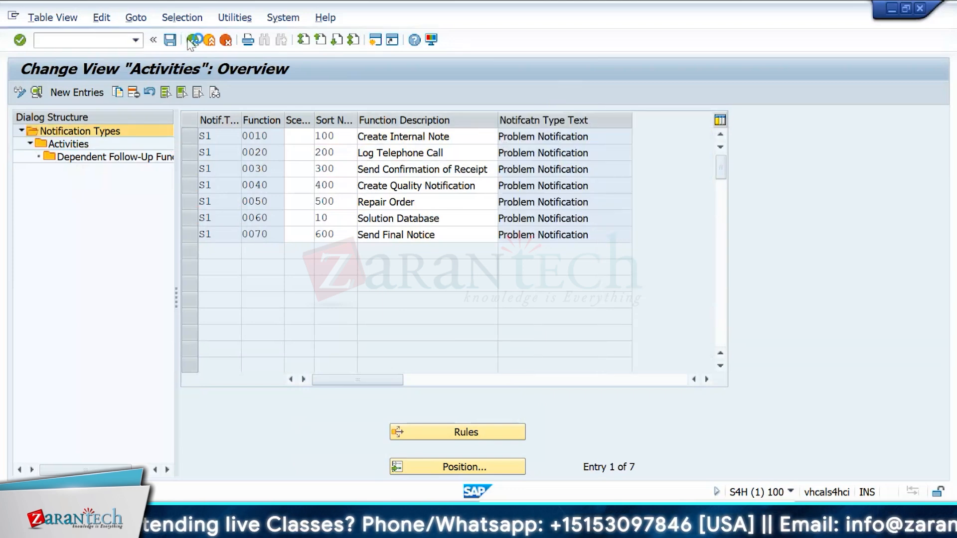
pyautogui.click(530, 352)
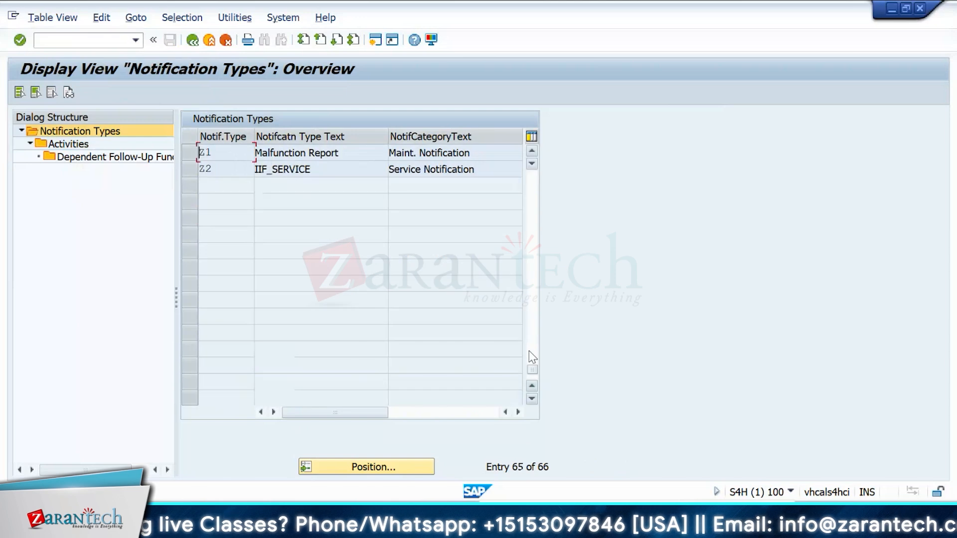
pyautogui.click(531, 363)
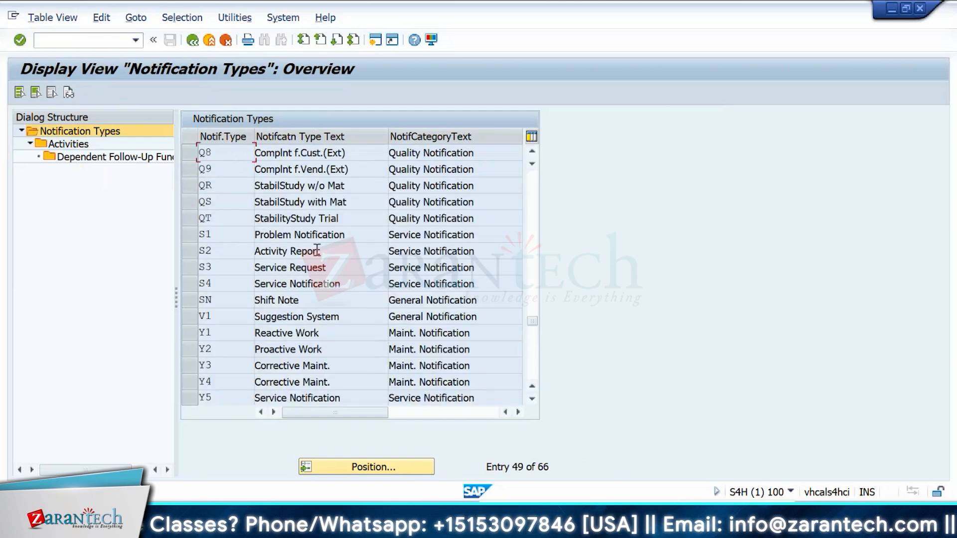
# Step: In the S1 Problem Notification being created, trigger the Repair Order action box function and cancel its dialog
pyautogui.click(71, 42)
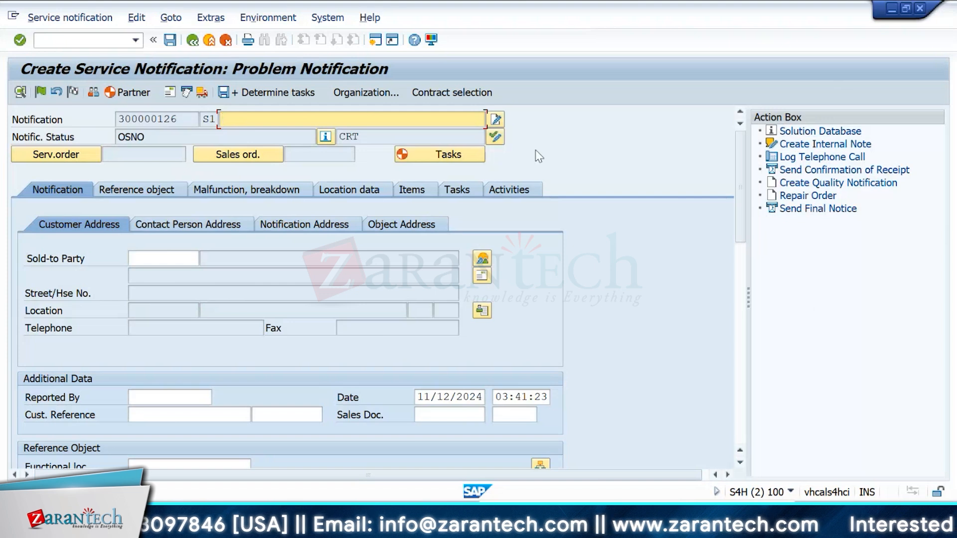
pyautogui.click(193, 41)
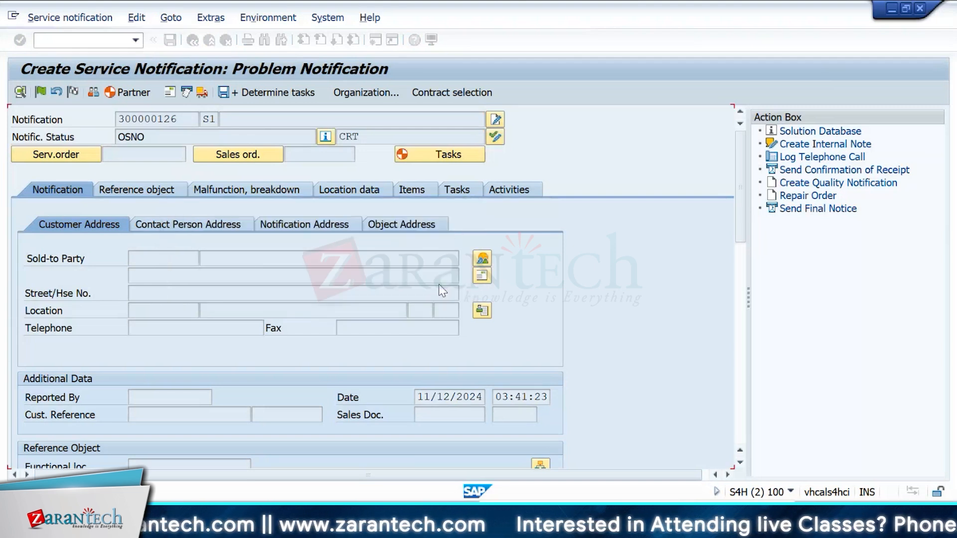
pyautogui.click(440, 285)
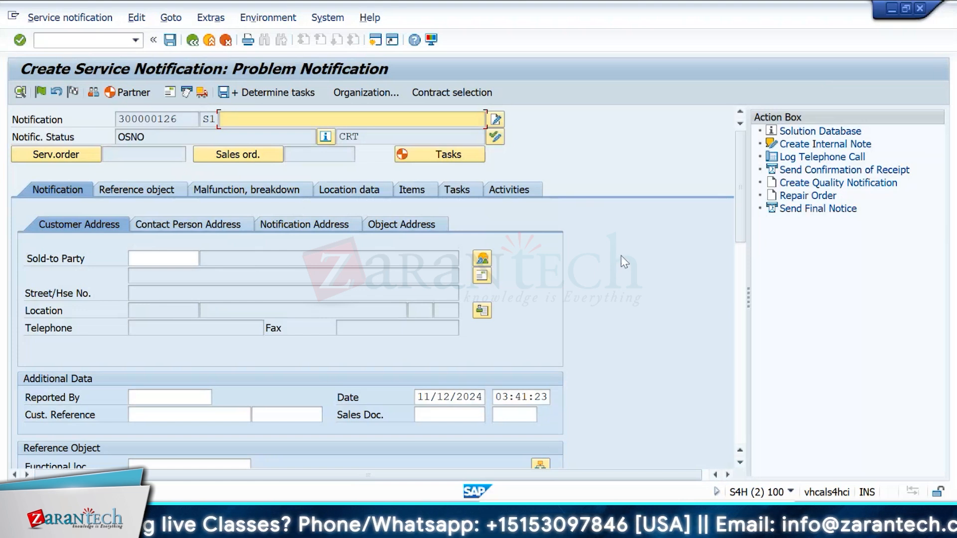
pyautogui.click(809, 195)
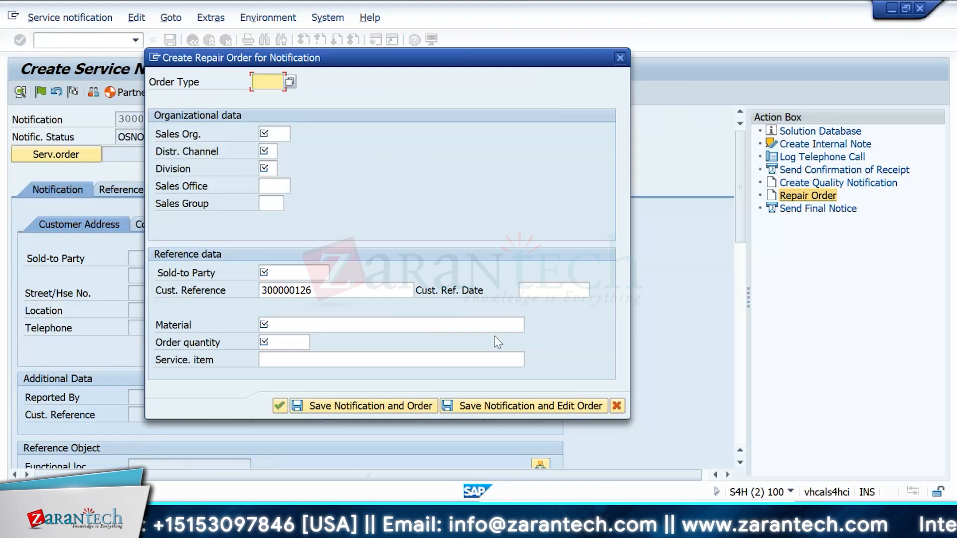
pyautogui.press('Escape')
# Step: Open transaction SE37 (Function Builder) in a new session
pyautogui.click(57, 39)
pyautogui.write('/')
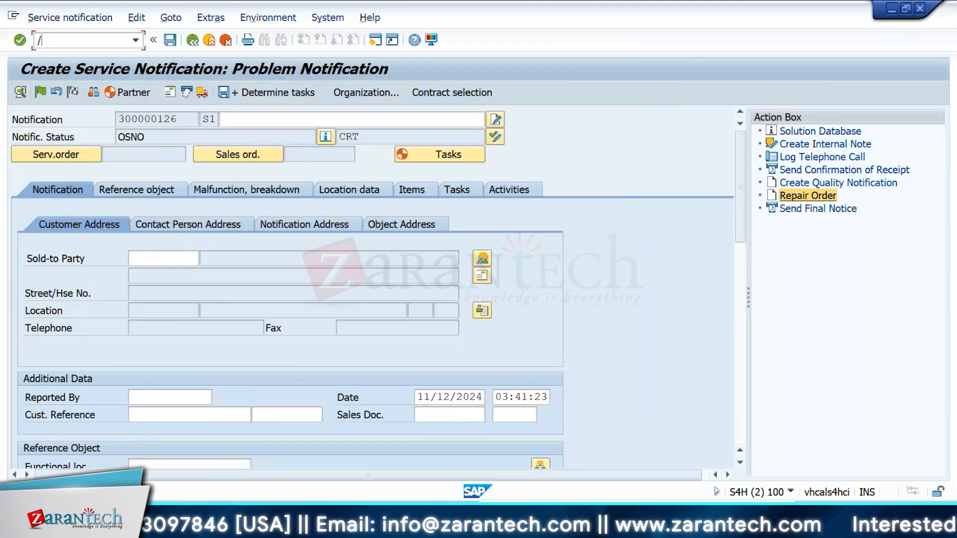
pyautogui.write('oi')
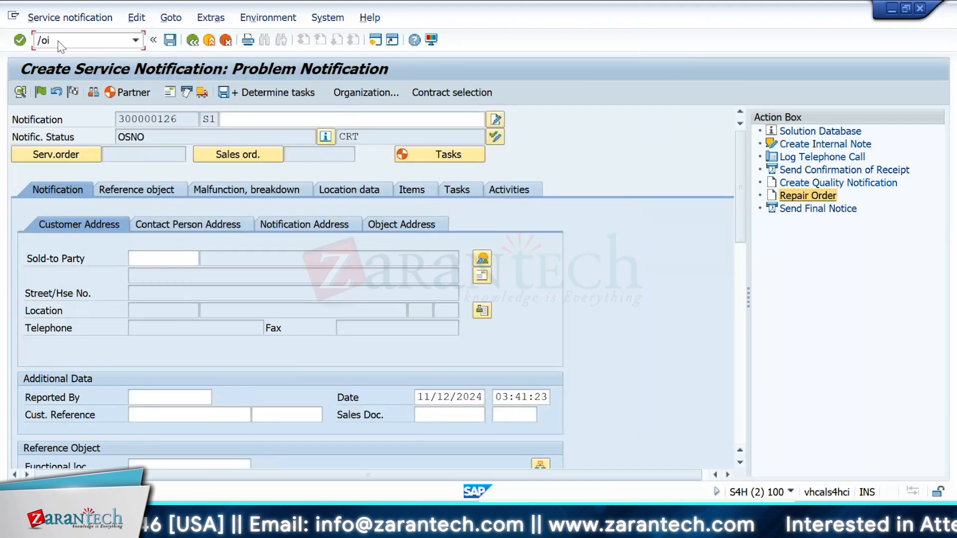
pyautogui.press('BackSpace')
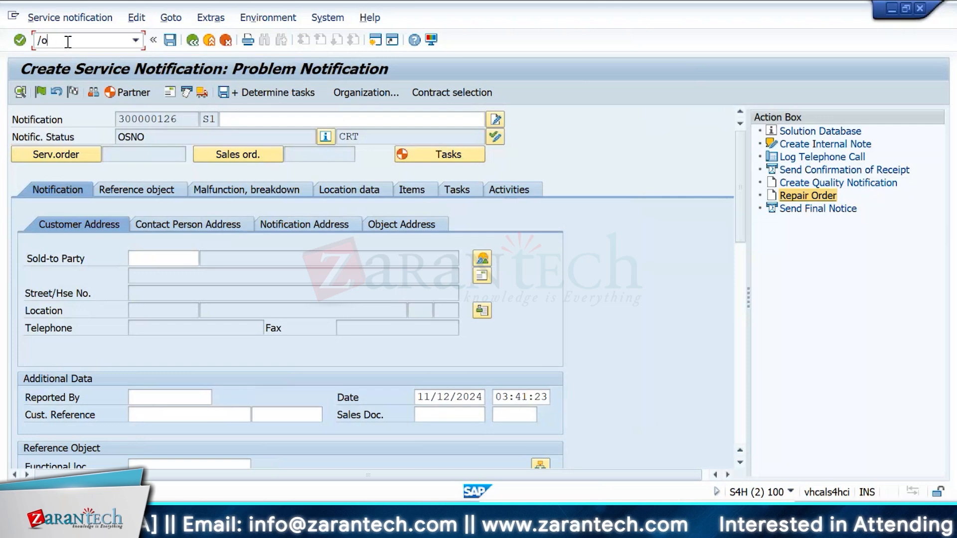
pyautogui.write('se37')
pyautogui.press('Return')
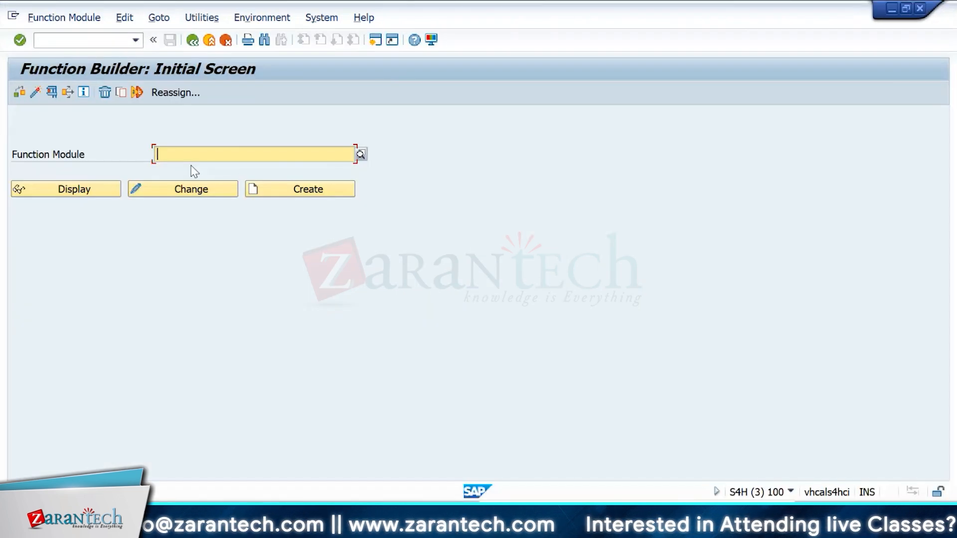
# Step: Open function module BAPI_EQUI_CHANGE on its test screen
pyautogui.click(191, 161)
pyautogui.write('BAPI')
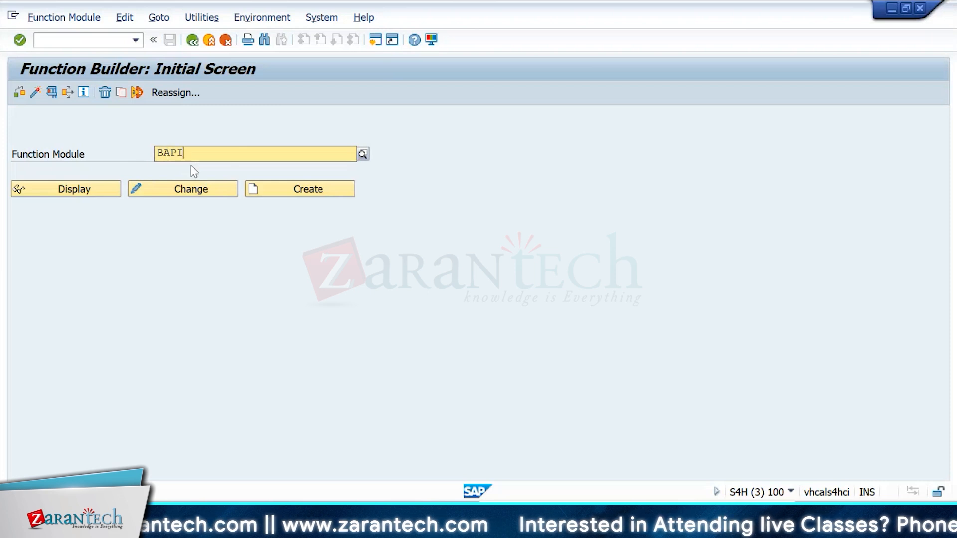
pyautogui.write('_EQ')
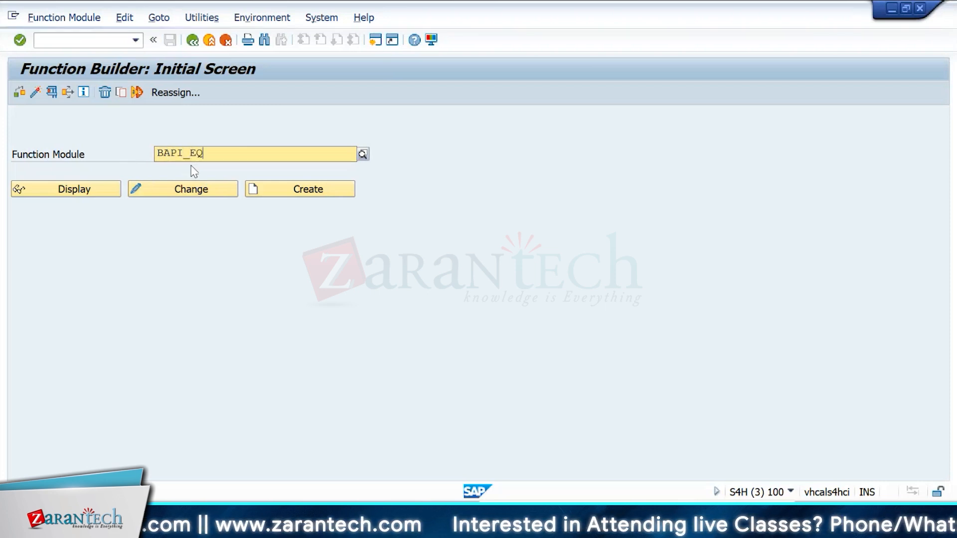
pyautogui.write('UI_')
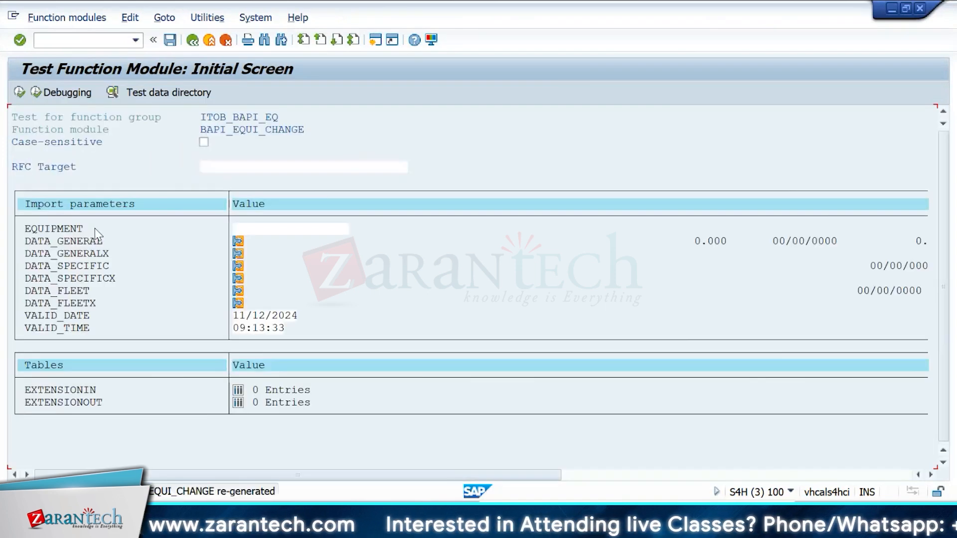
# Step: Open transaction IE02 in a new session and pick equipment 10003192 from the field history
pyautogui.click(93, 38)
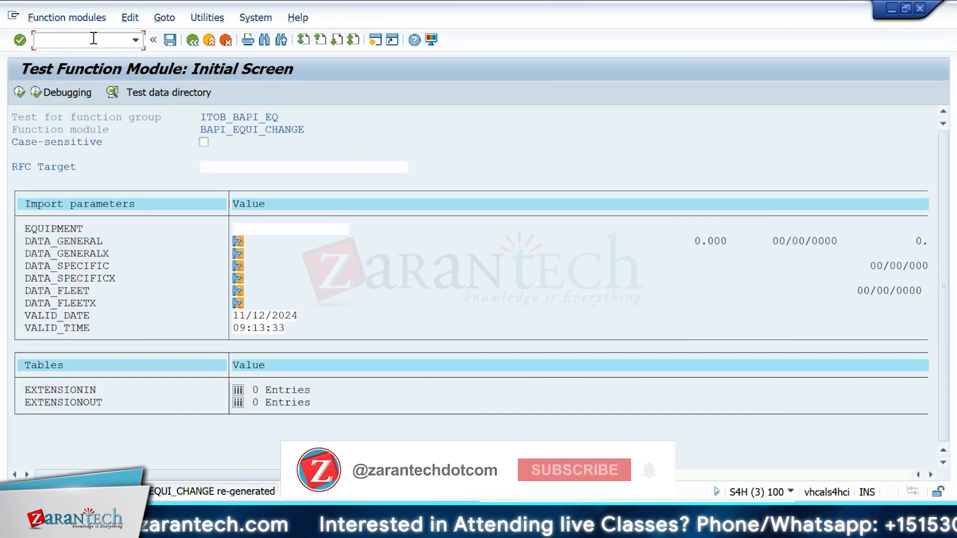
pyautogui.write('/oie02')
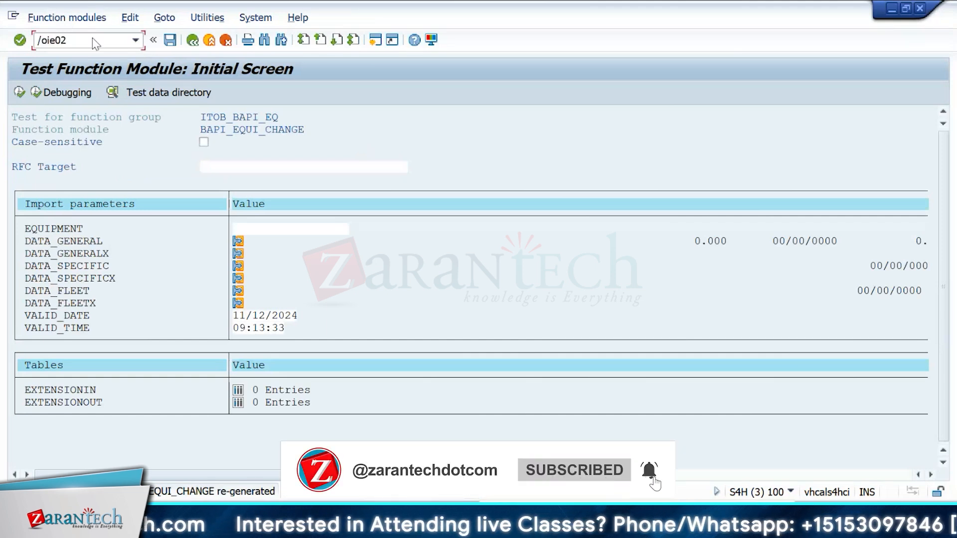
pyautogui.press('Return')
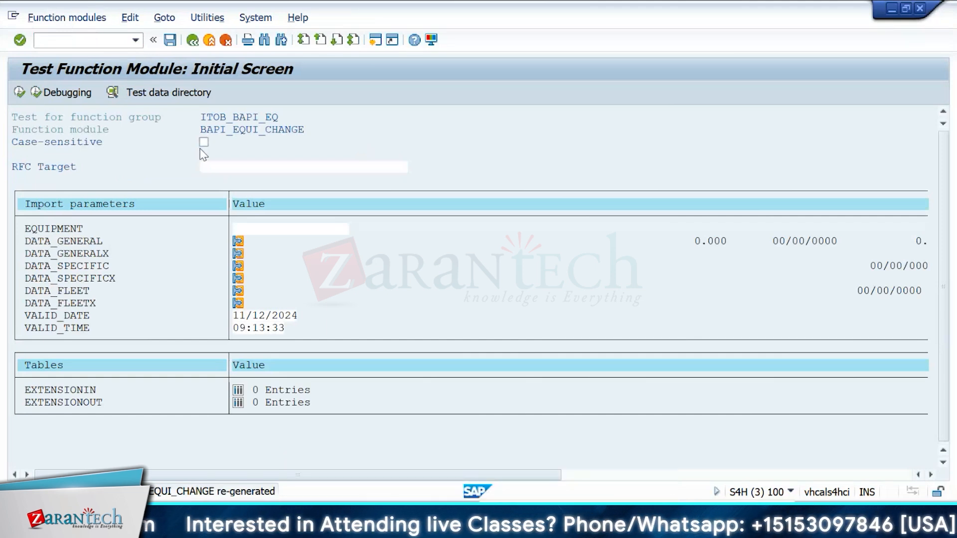
pyautogui.press('Down')
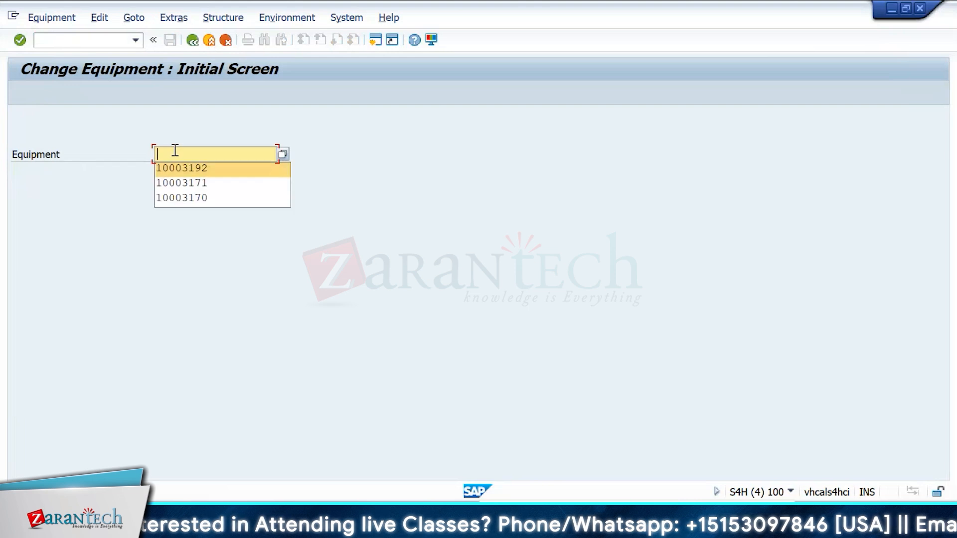
pyautogui.press('Return')
# Step: Paste equipment 10003192 into the EQUIPMENT import parameter and exit the test screen
pyautogui.hotkey('alt', 'Tab')
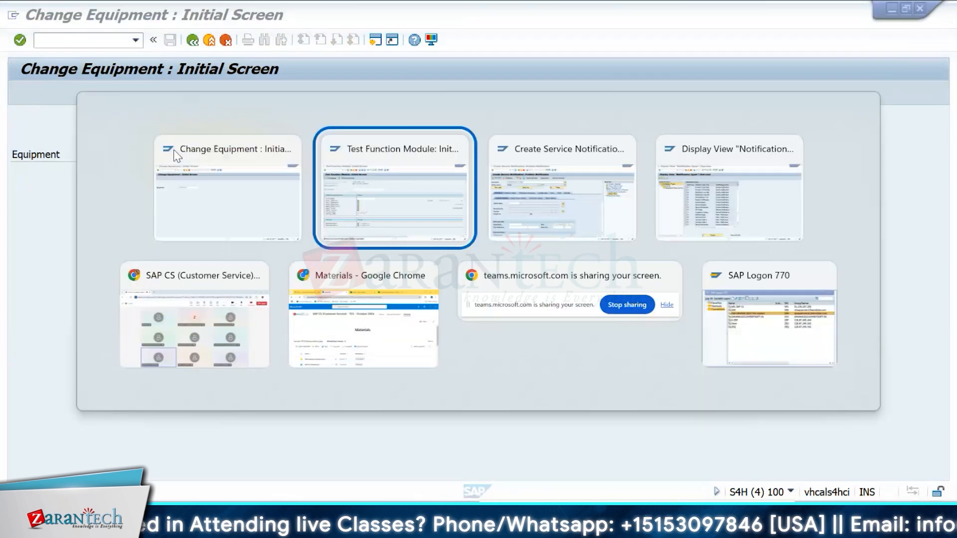
pyautogui.click(241, 229)
pyautogui.write('10003192')
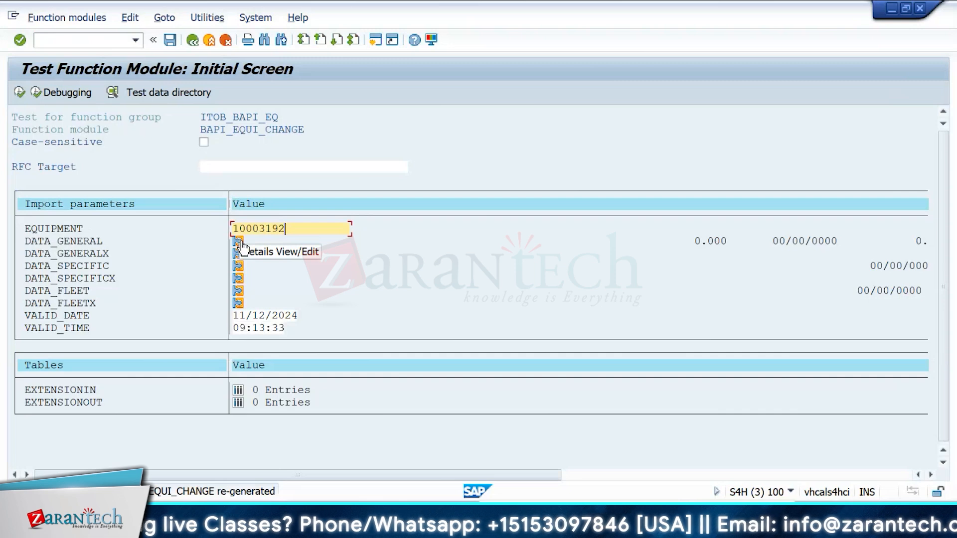
pyautogui.press('F3')
# Step: Clear the Function Module field on the Function Builder initial screen
pyautogui.hotkey('alt', 'Tab')
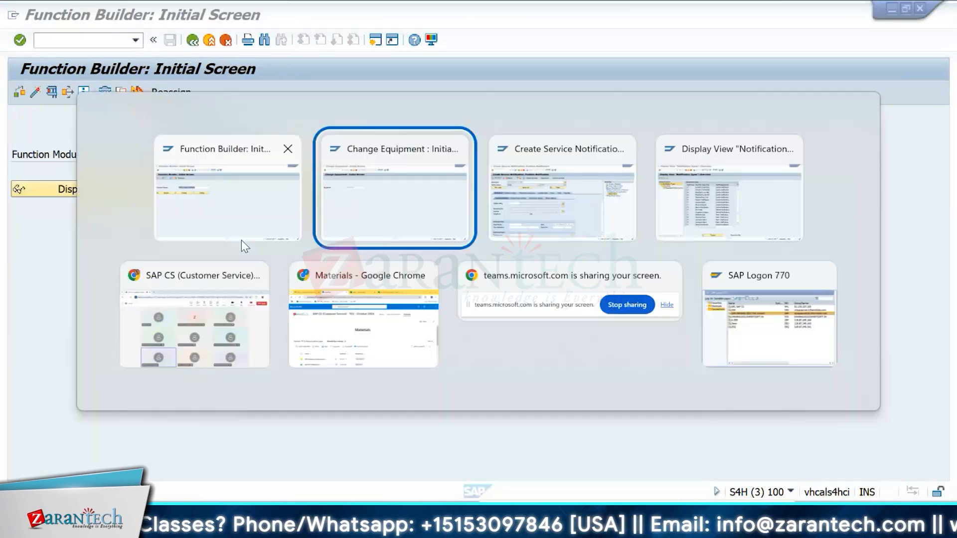
pyautogui.press('Escape')
pyautogui.press('Delete')
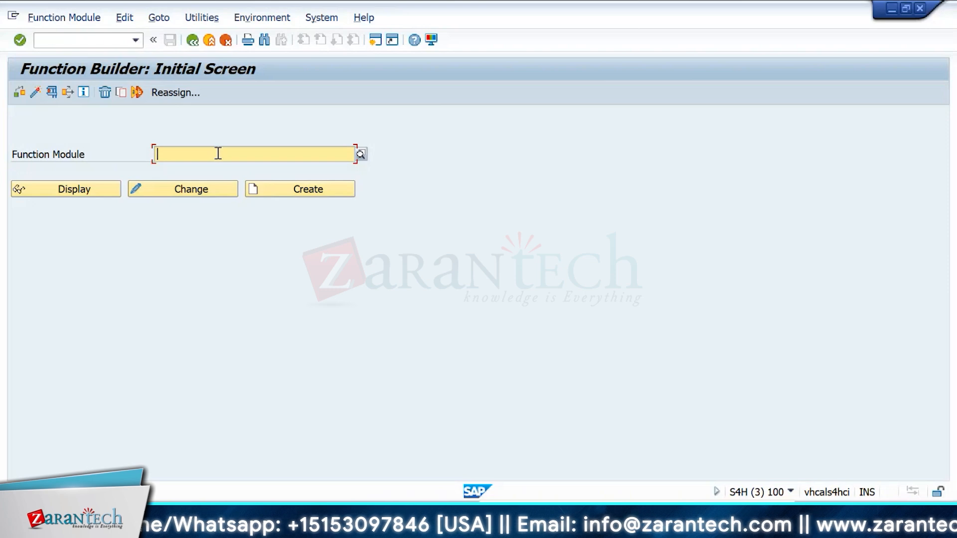
# Step: Switch back to the IMG, reopen the notification type list, select S1 and open its Activities
pyautogui.hotkey('alt', 'Tab')
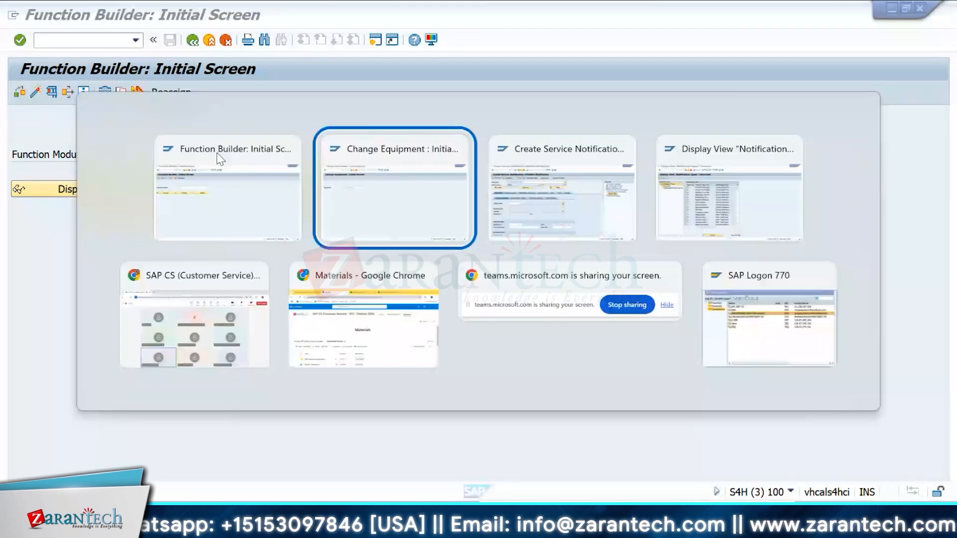
pyautogui.hotkey('alt', 'Tab')
pyautogui.click(118, 38)
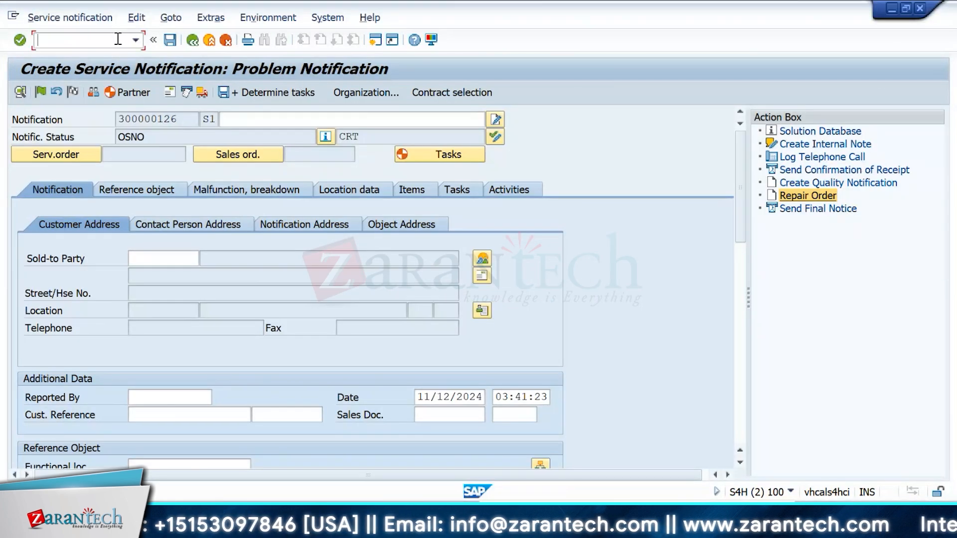
pyautogui.hotkey('alt', 'Tab')
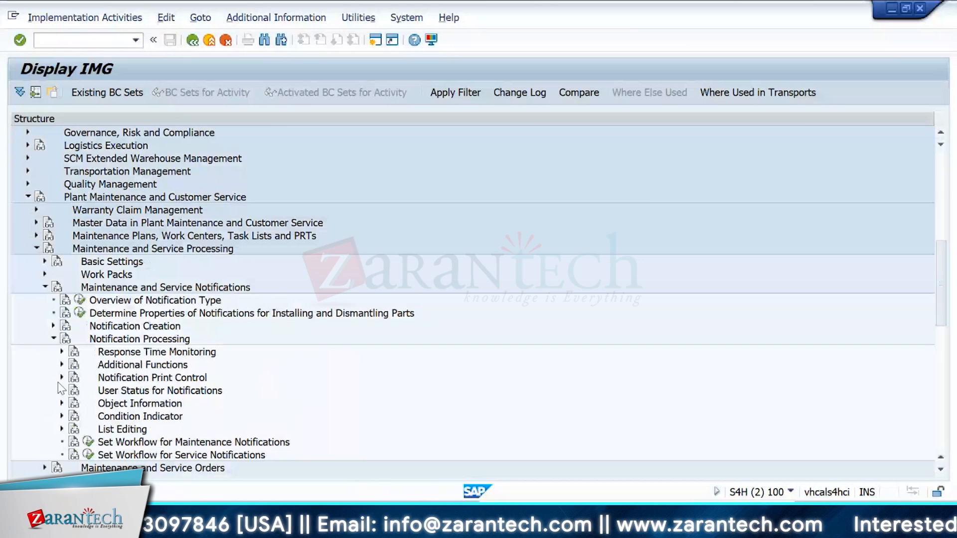
pyautogui.click(61, 364)
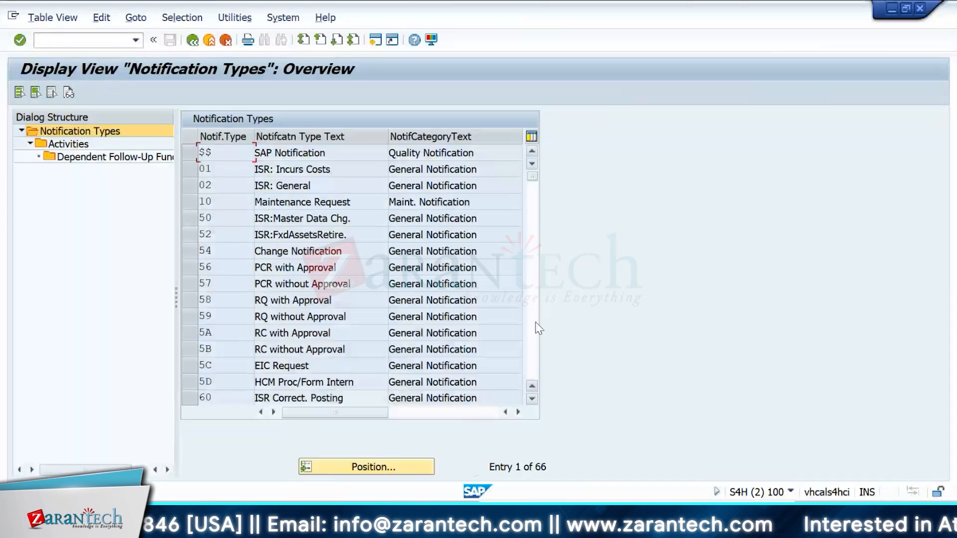
pyautogui.click(535, 322)
pyautogui.click(535, 322)
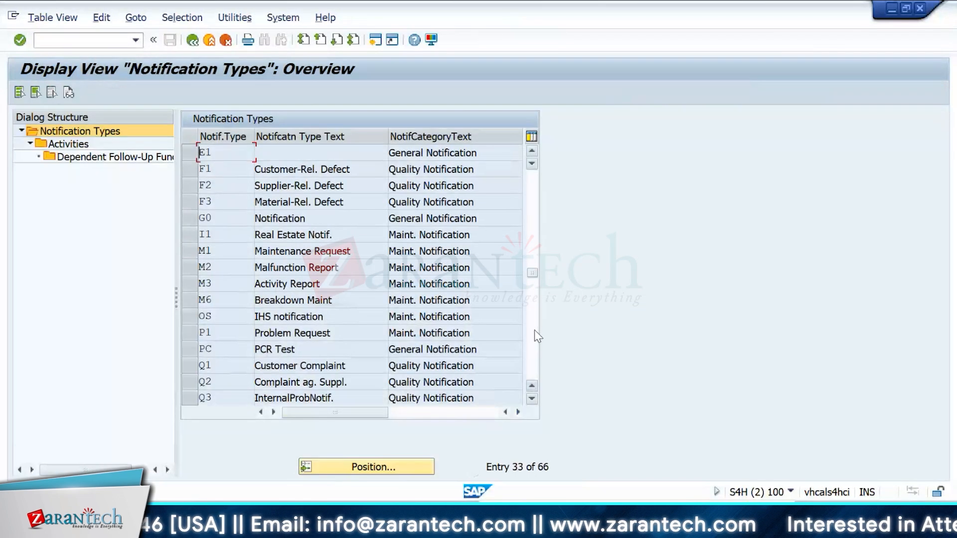
pyautogui.click(534, 330)
pyautogui.click(189, 235)
pyautogui.doubleClick(80, 144)
# Step: Open function module QM06_FM_TASK_RMA_ORDER_CREATE and scroll through its source code
pyautogui.click(57, 91)
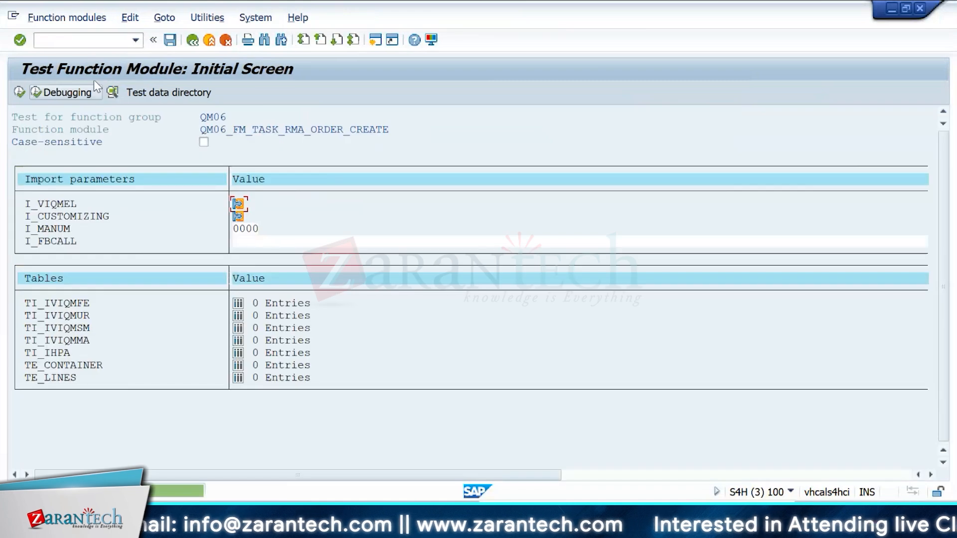
pyautogui.click(191, 43)
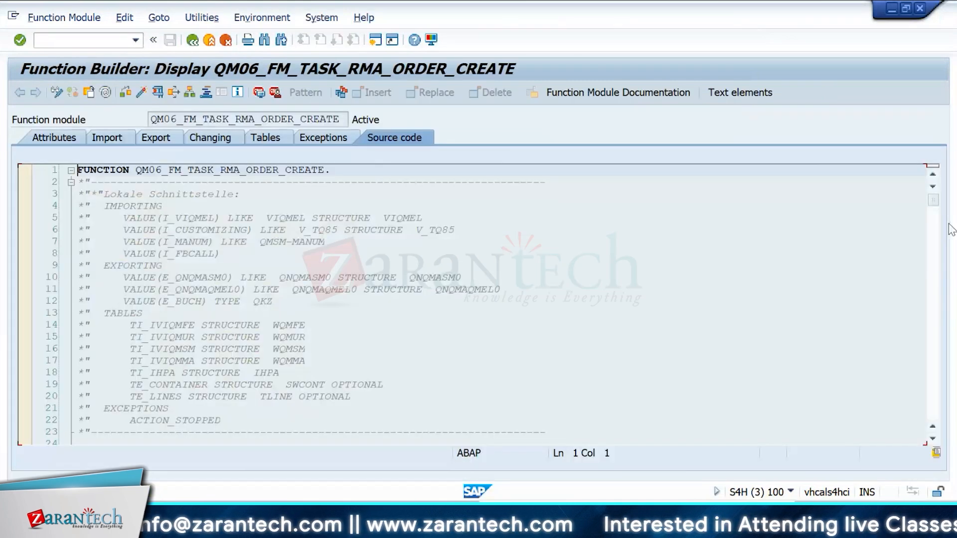
pyautogui.click(935, 247)
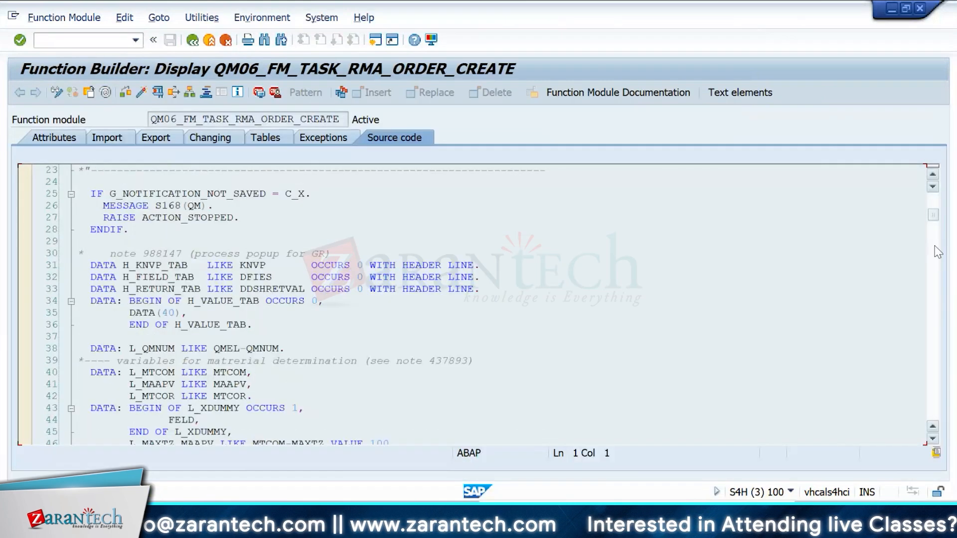
pyautogui.click(934, 247)
# Step: Review the import and export parameters of QM06_FM_TASK_RMA_ORDER_CREATE, then return to the initial screen
pyautogui.click(114, 138)
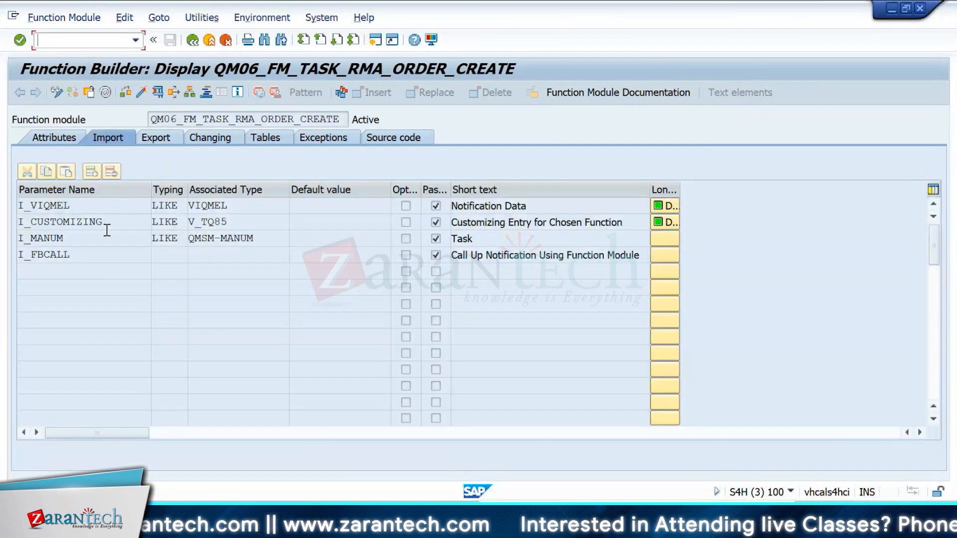
pyautogui.click(156, 138)
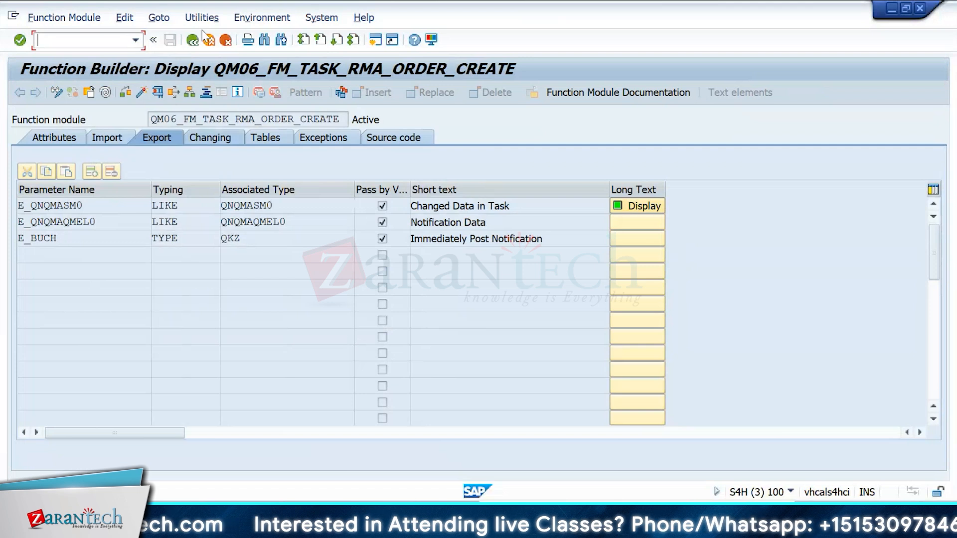
pyautogui.click(195, 43)
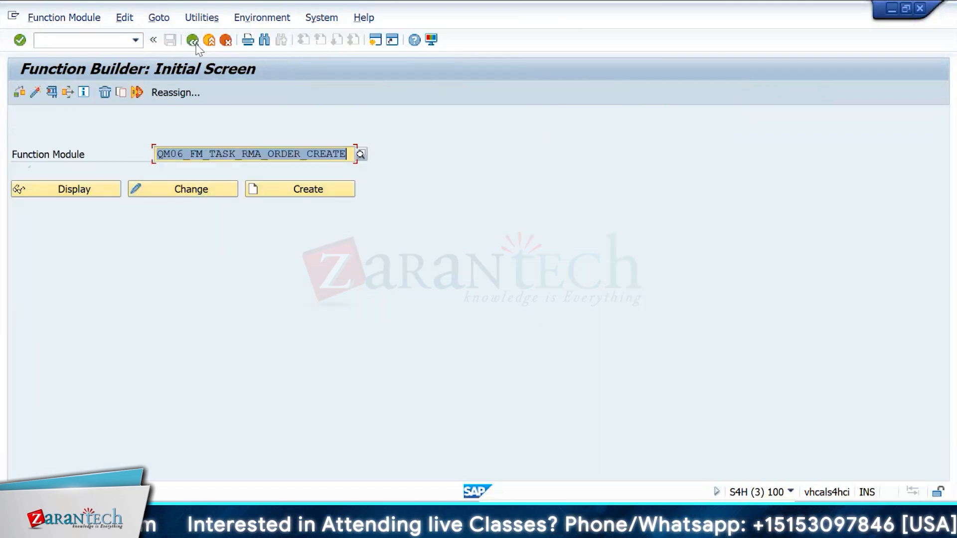
# Step: Empty the Function Module entry on the Function Builder initial screen again
pyautogui.click(236, 87)
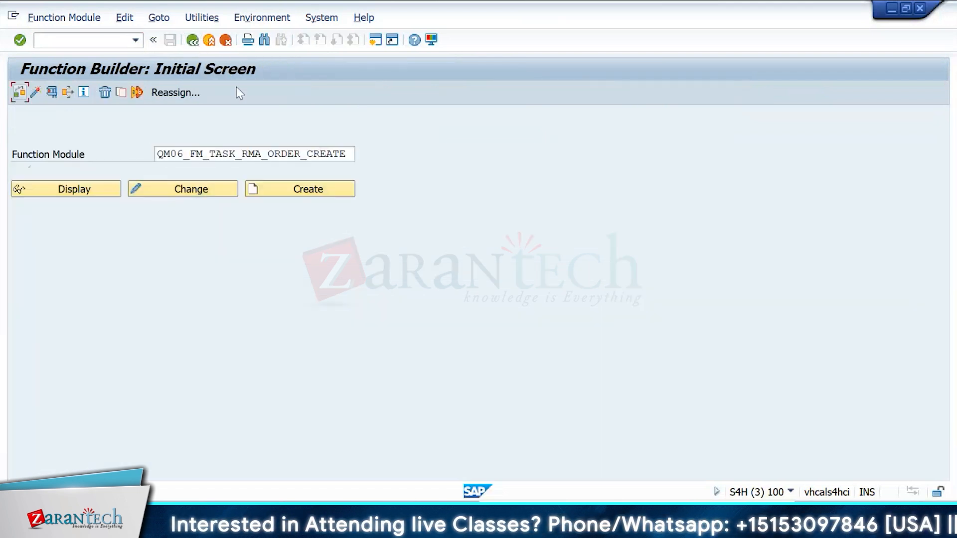
pyautogui.click(81, 34)
pyautogui.click(238, 152)
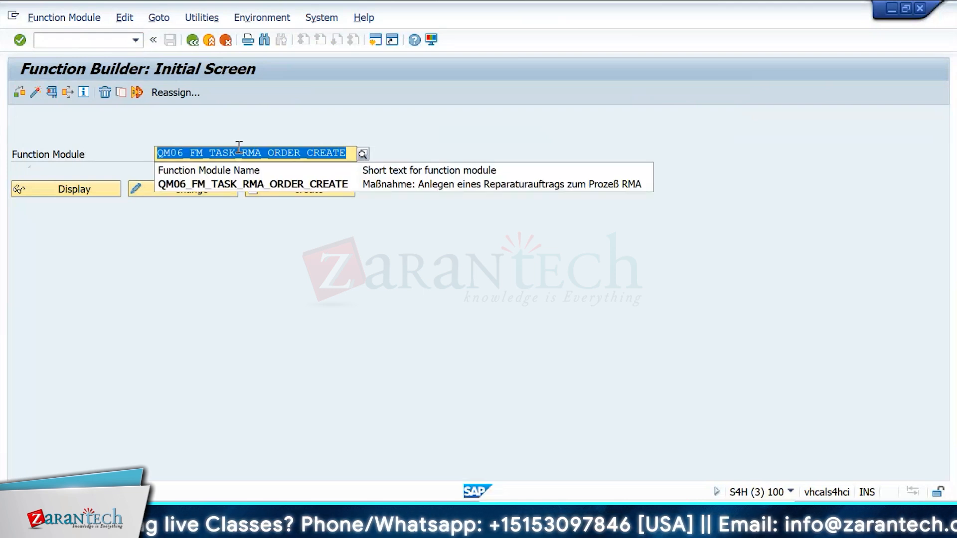
pyautogui.press('Delete')
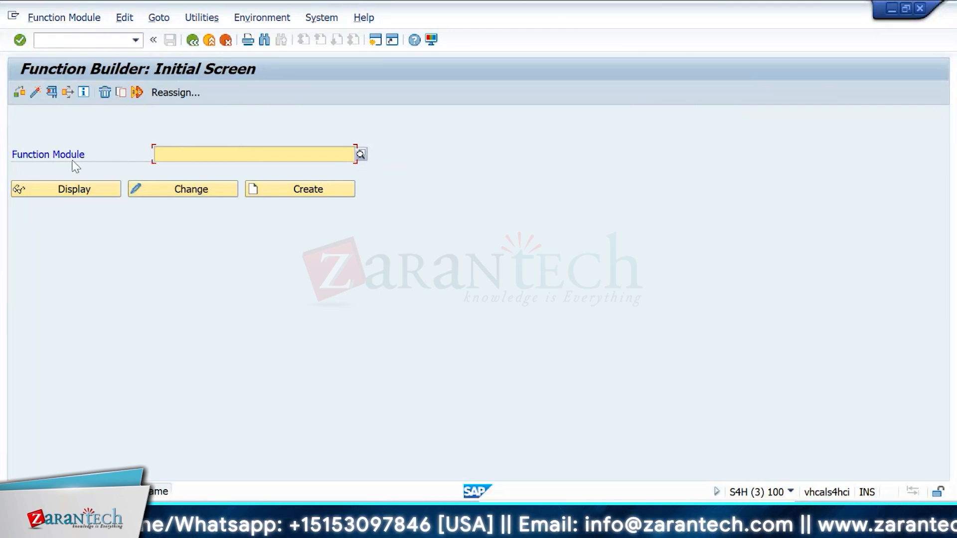
pyautogui.moveTo(92, 156)
pyautogui.mouseDown()
pyautogui.moveTo(8, 163)
pyautogui.moveTo(106, 165)
pyautogui.mouseUp()
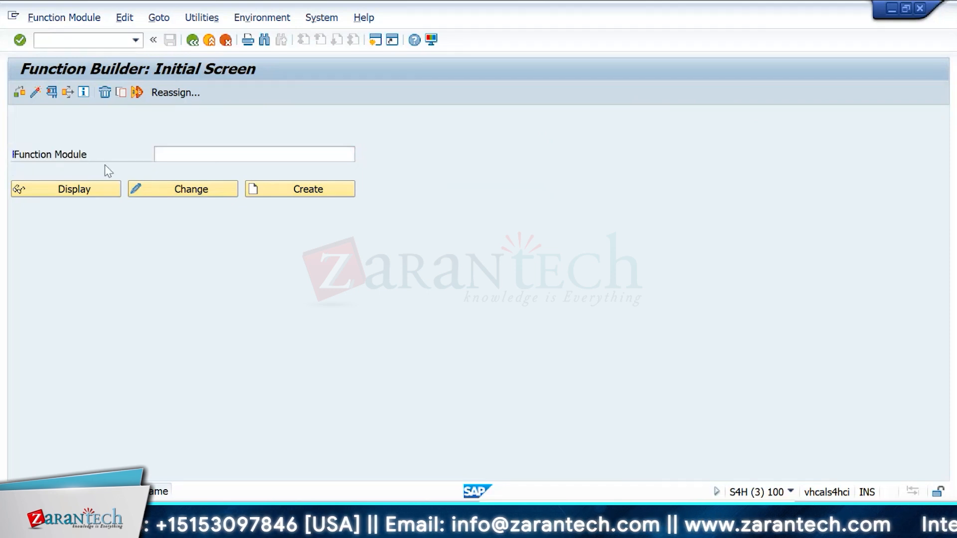
# Step: Switch back to the Repair Order activity details for notification type S1
pyautogui.hotkey('alt', 'Tab')
pyautogui.click(359, 256)
pyautogui.click(359, 256)
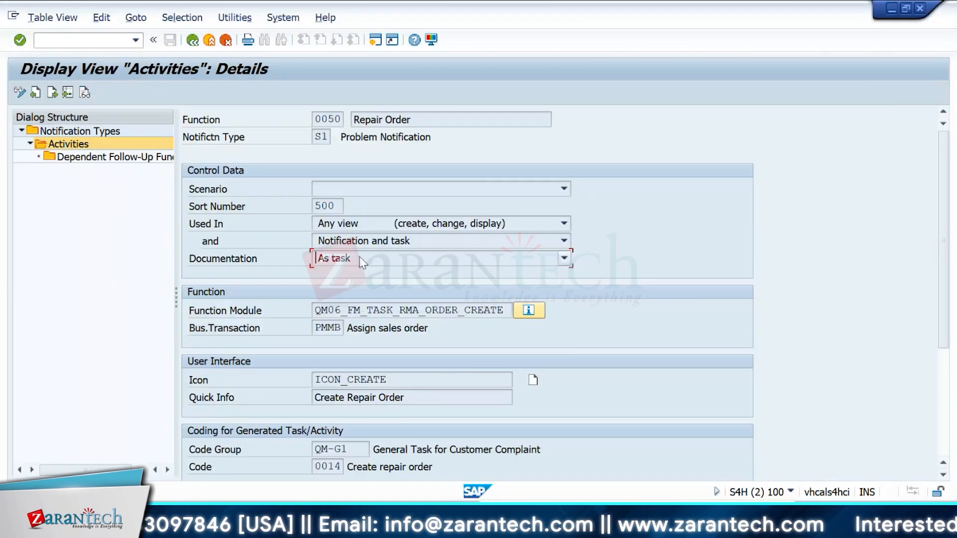
pyautogui.click(114, 282)
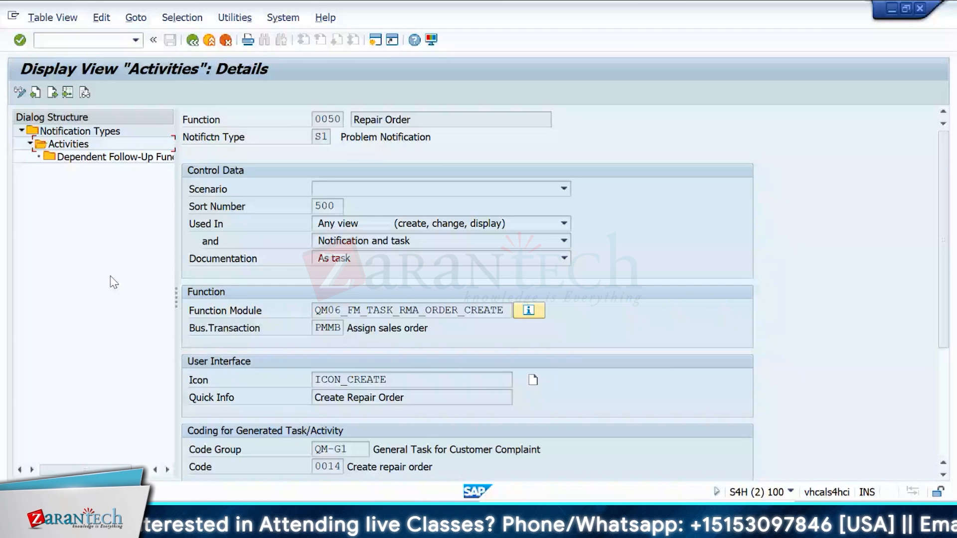
# Step: In the Return and Repair sheet, enter SZA12 and SZA14 in row 27 beside the Repair entry
pyautogui.hotkey('alt', 'Tab')
pyautogui.hotkey('alt', 'Tab')
pyautogui.hotkey('alt', 'Tab')
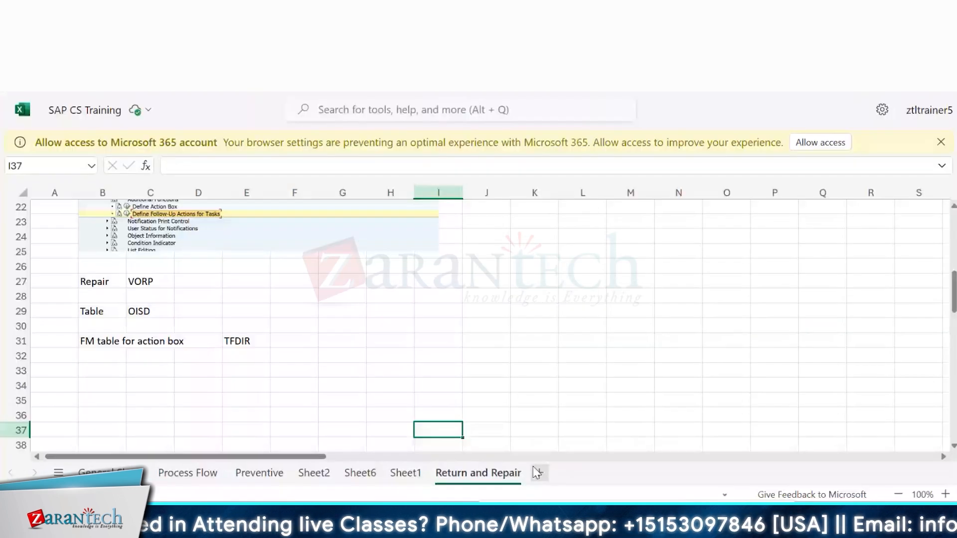
pyautogui.click(623, 279)
pyautogui.write('SZA12')
pyautogui.press('Tab')
pyautogui.write('SZA14')
pyautogui.press('Return')
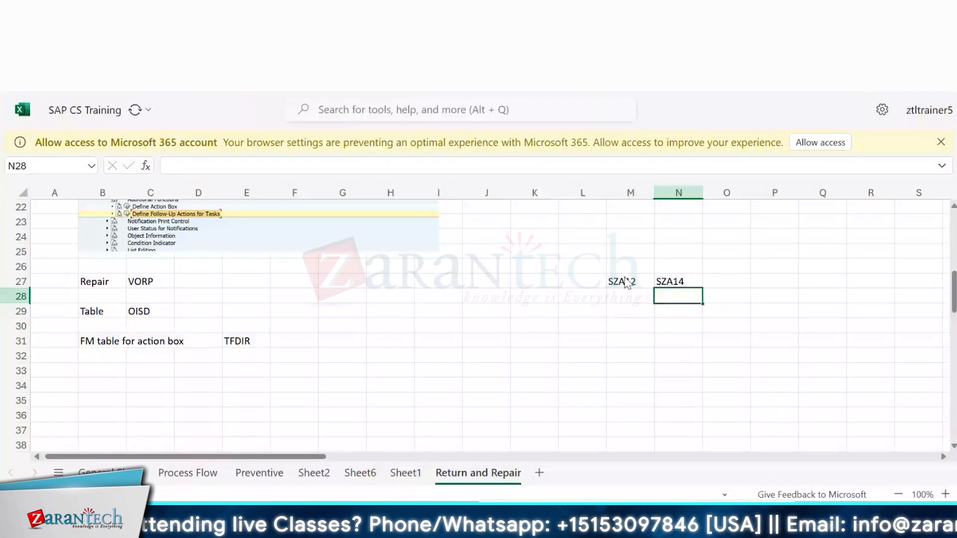
# Step: Select the two cells holding SZA12 and SZA14
pyautogui.moveTo(626, 283); pyautogui.dragTo(692, 280)
pyautogui.click(630, 305)
pyautogui.click(678, 280)
pyautogui.click(663, 279)
pyautogui.click(669, 281)
pyautogui.click(622, 294)
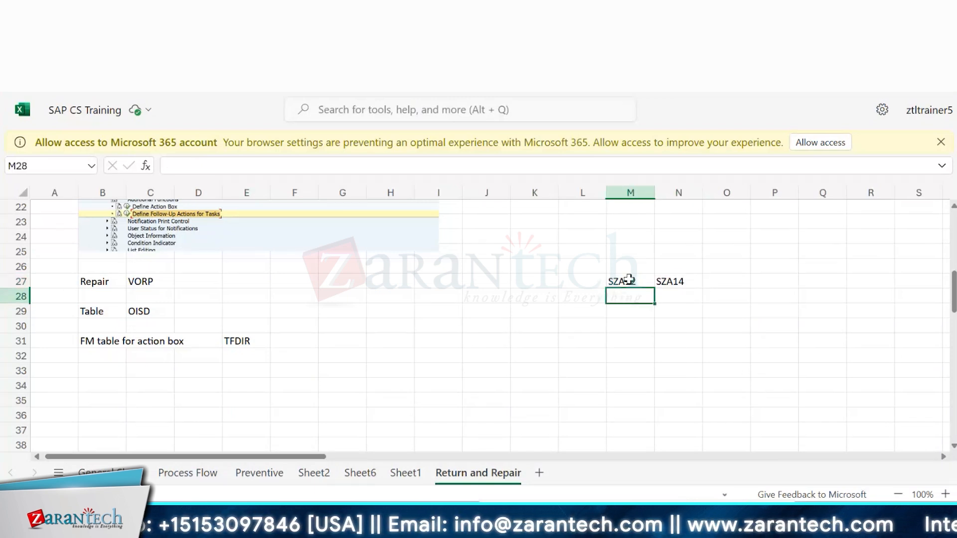
pyautogui.moveTo(626, 280); pyautogui.dragTo(664, 278)
pyautogui.click(664, 293)
pyautogui.click(645, 319)
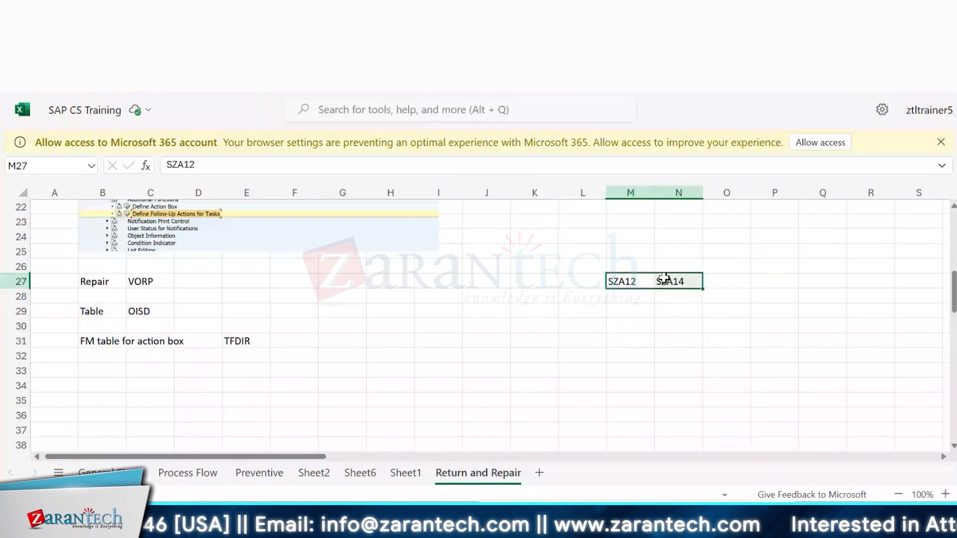
pyautogui.click(643, 279)
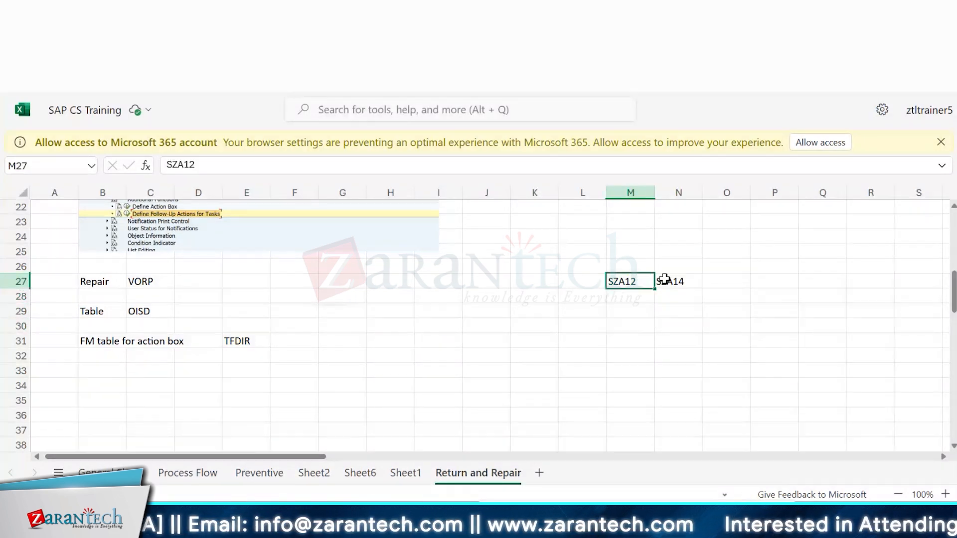
pyautogui.moveTo(665, 279); pyautogui.dragTo(668, 277)
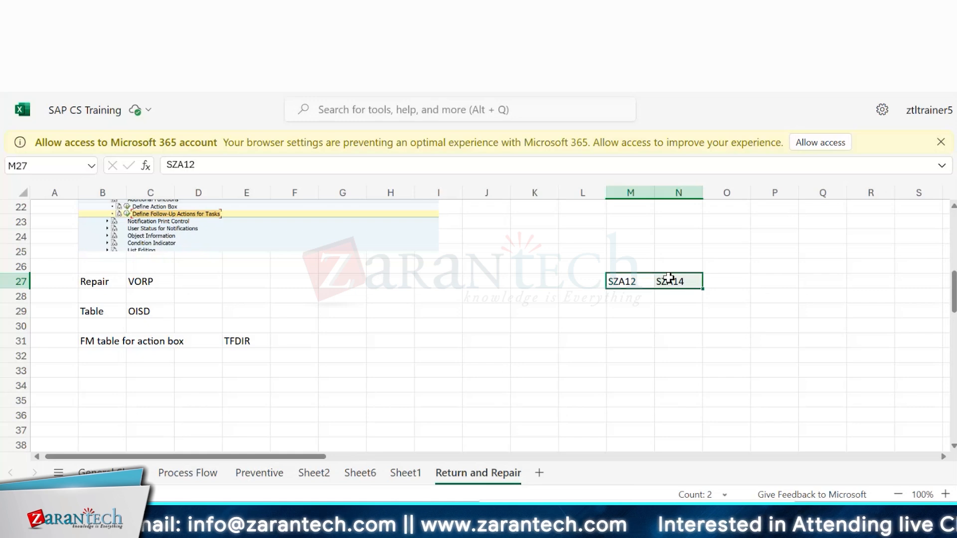
# Step: Switch to SAP and open equipment 10003192 in change mode with transaction IE02
pyautogui.hotkey('alt', 'Tab')
pyautogui.hotkey('alt', 'Tab')
pyautogui.click(63, 44)
pyautogui.write('/')
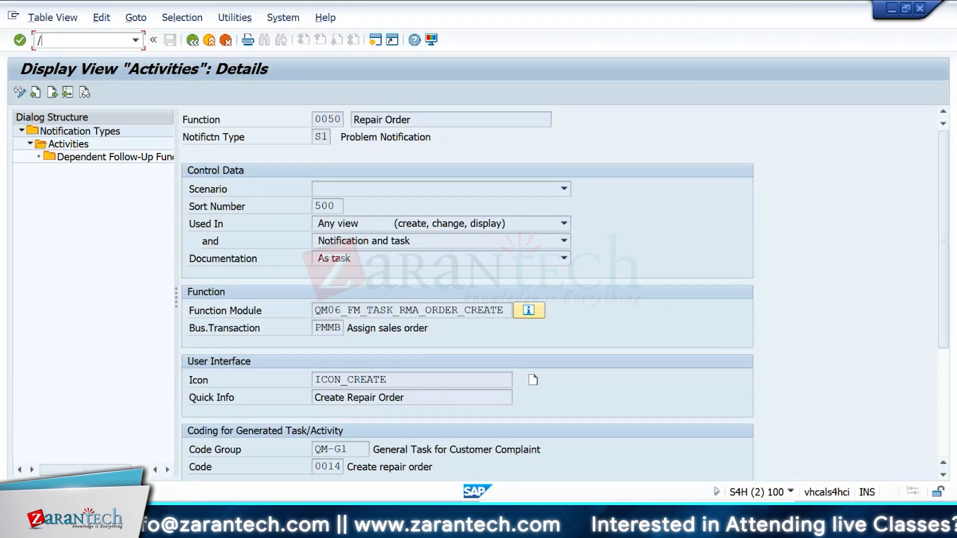
pyautogui.write('nie02')
pyautogui.press('Return')
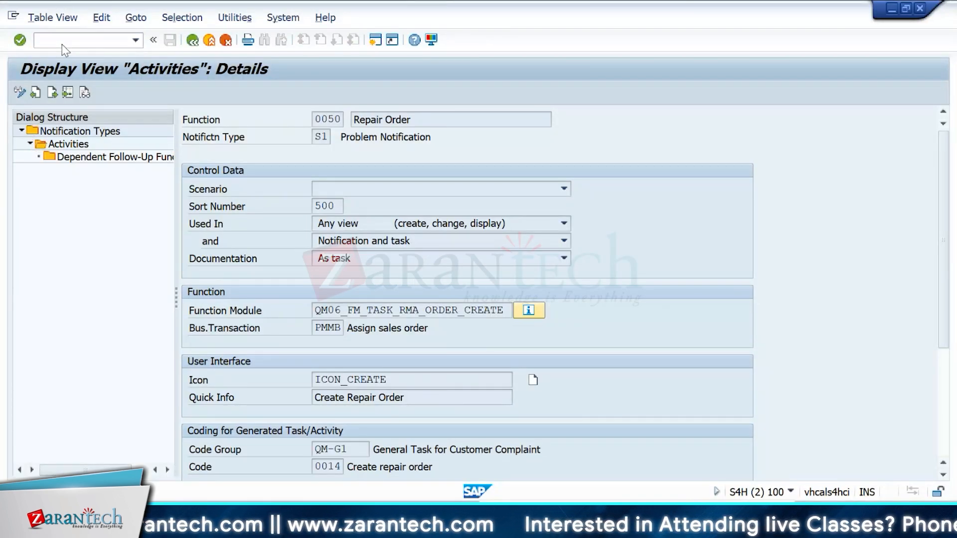
pyautogui.press('Down')
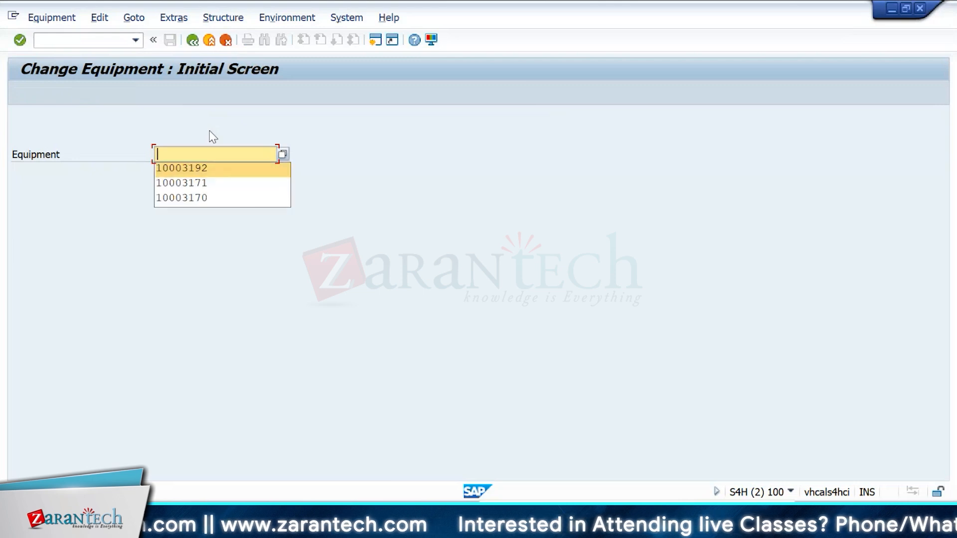
pyautogui.press('Return')
pyautogui.press('Return')
# Step: Browse the equipment's General, Location, Organization, Structure, Customer Data and Sales and Distribution tabs
pyautogui.scroll(-1, 483, 277)
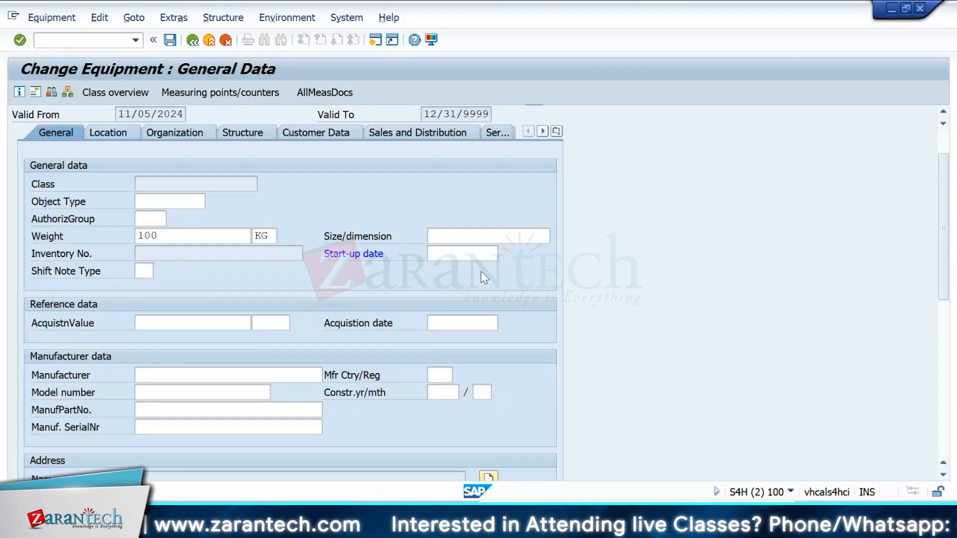
pyautogui.click(466, 254)
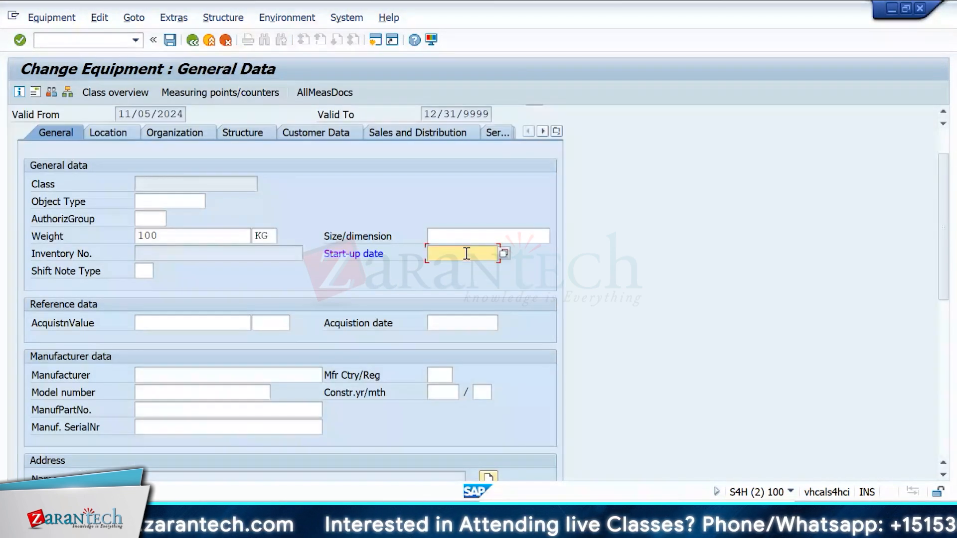
pyautogui.click(108, 133)
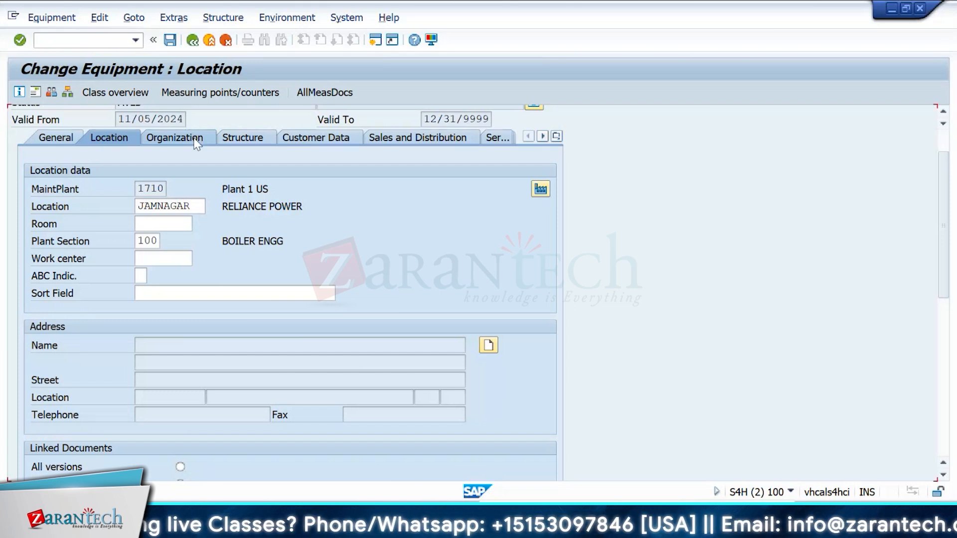
pyautogui.click(197, 143)
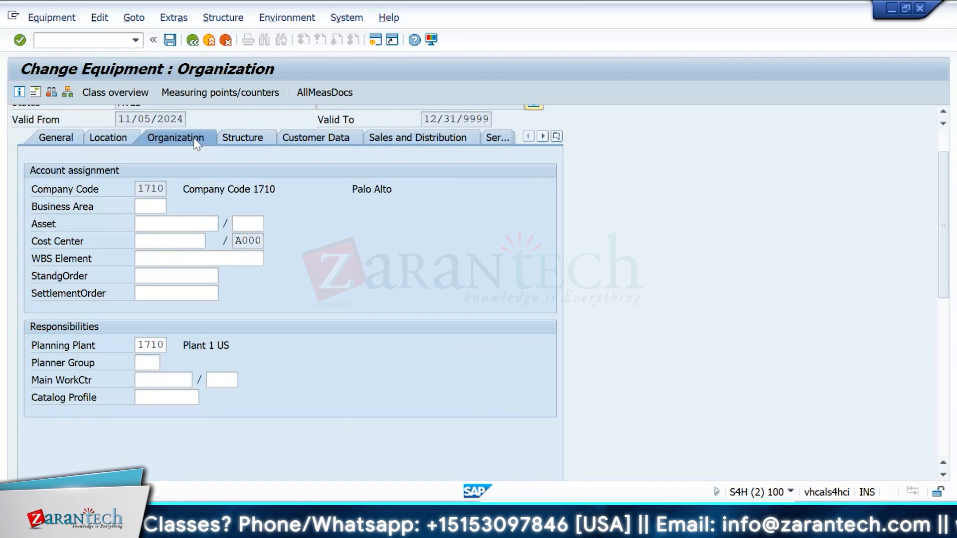
pyautogui.hotkey('alt', 'Tab')
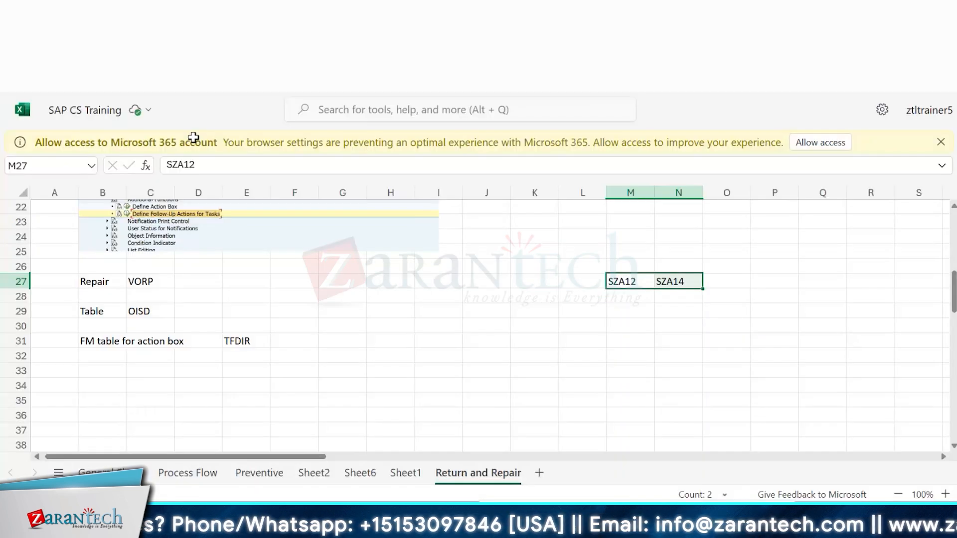
pyautogui.hotkey('alt', 'Tab')
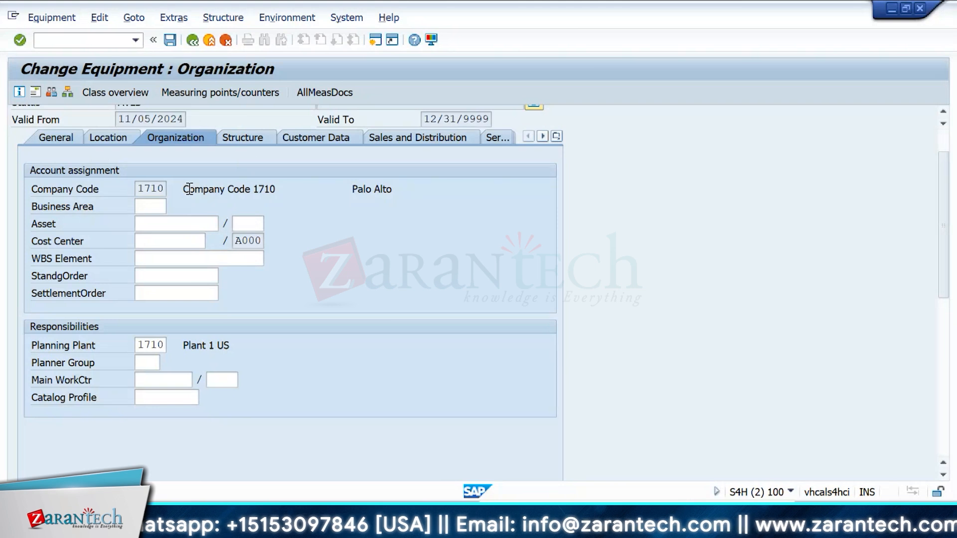
pyautogui.click(244, 142)
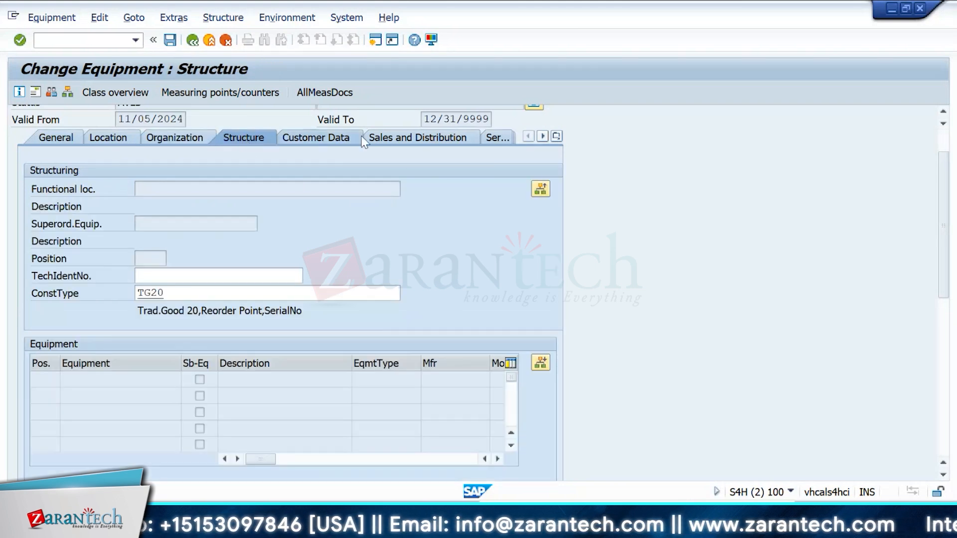
pyautogui.click(328, 142)
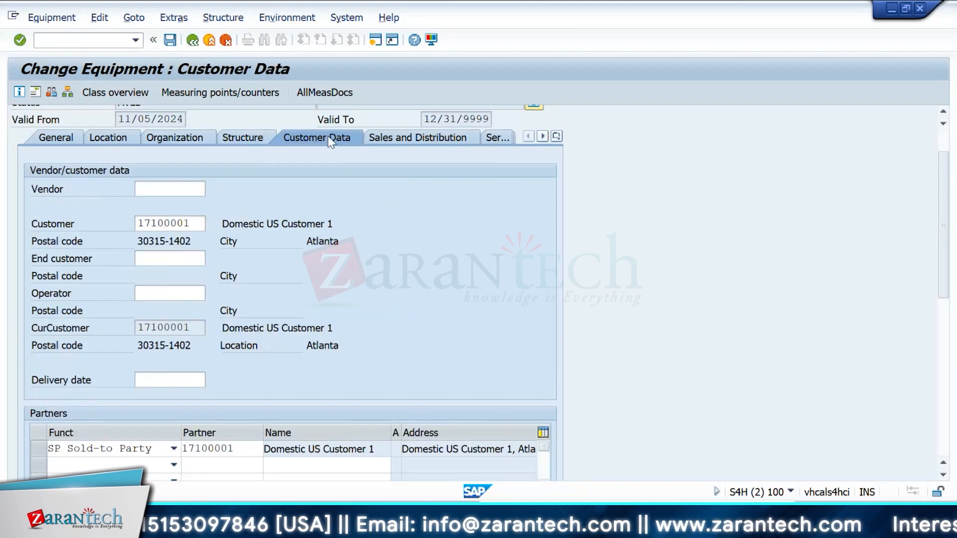
pyautogui.click(430, 143)
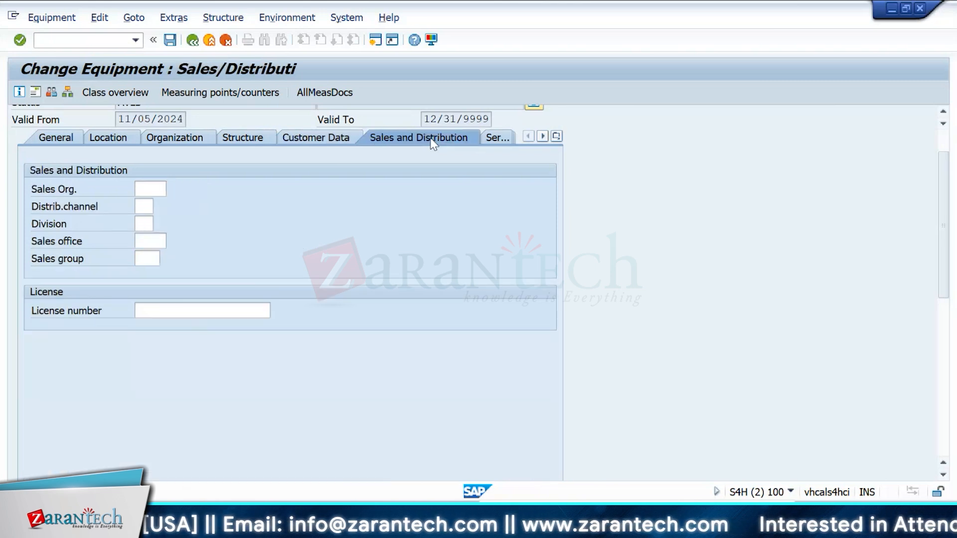
pyautogui.click(496, 139)
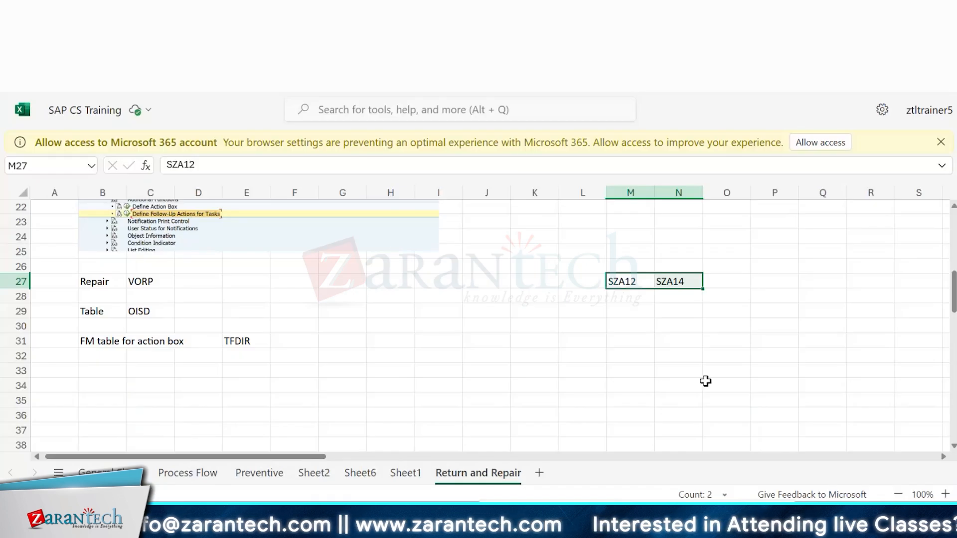
# Step: Note 'Updated equipment' in cell L31 and 'Created A floc' in cell L33 of the sheet
pyautogui.click(594, 333)
pyautogui.write('Update equipment')
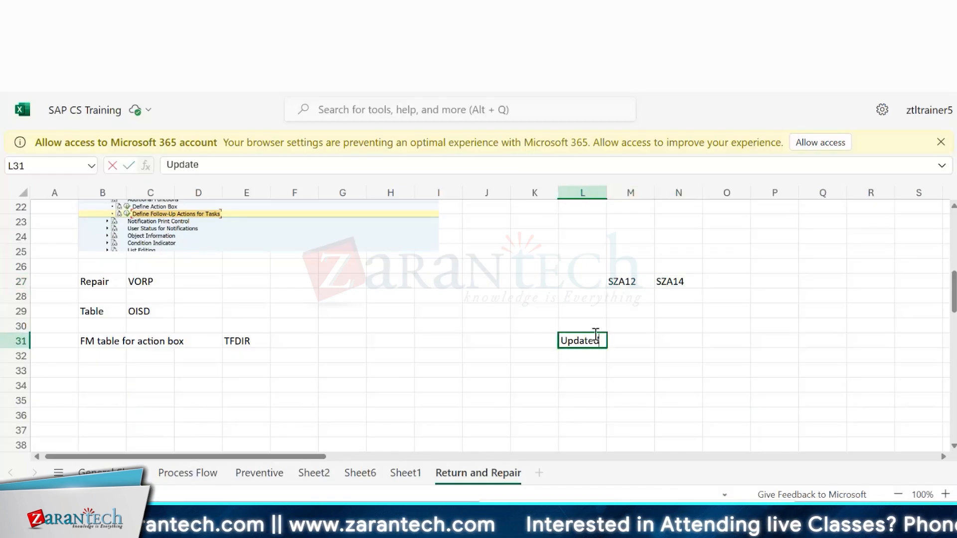
pyautogui.press('Tab')
pyautogui.press('Tab')
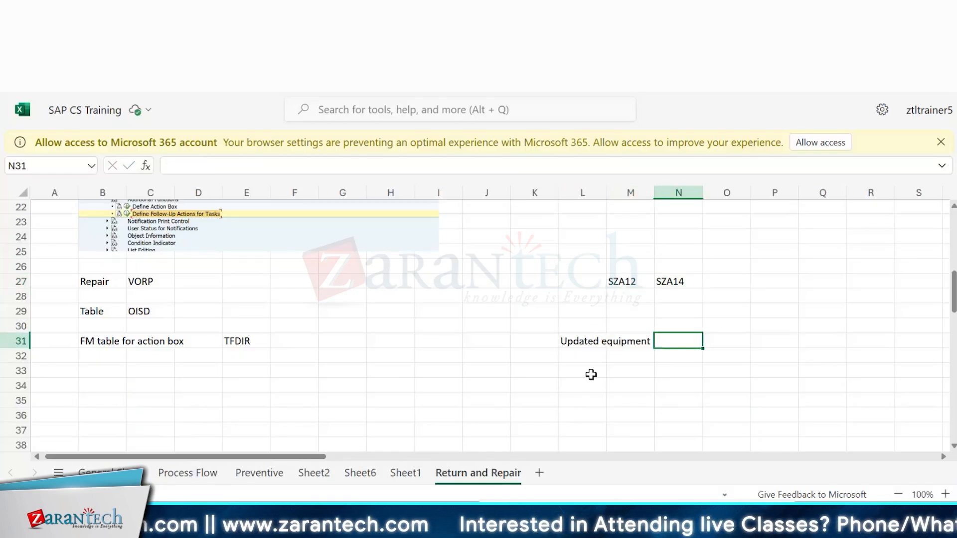
pyautogui.click(591, 375)
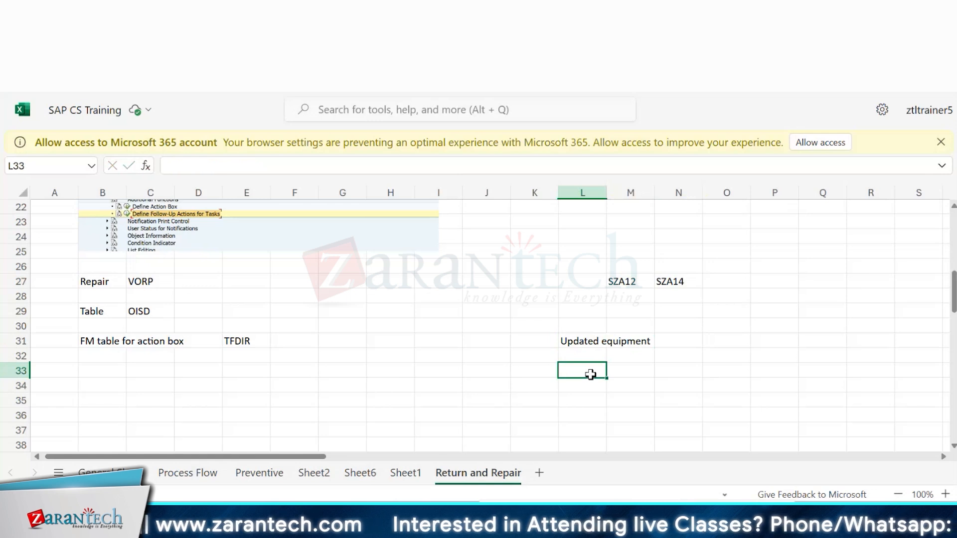
pyautogui.write('Create')
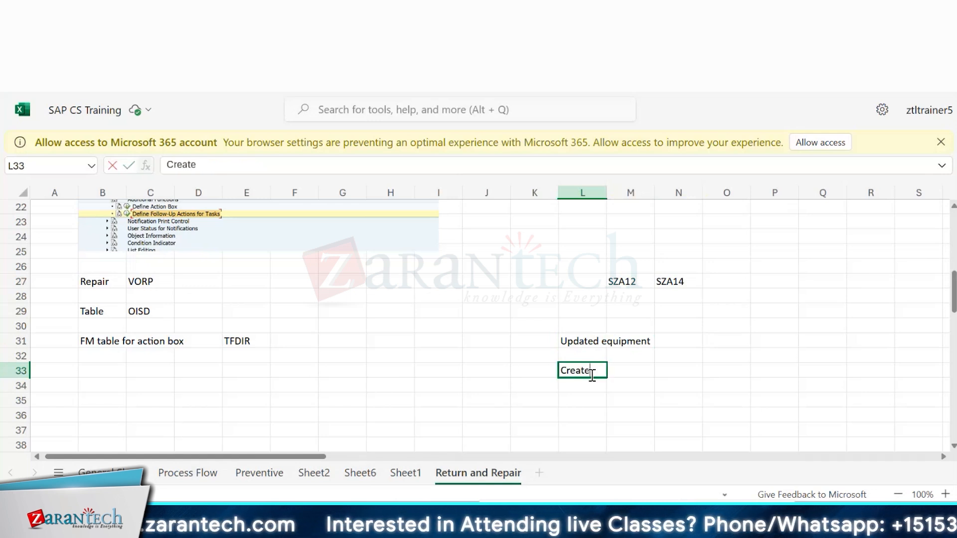
pyautogui.write('d A floc')
pyautogui.press('Return')
pyautogui.press('Return')
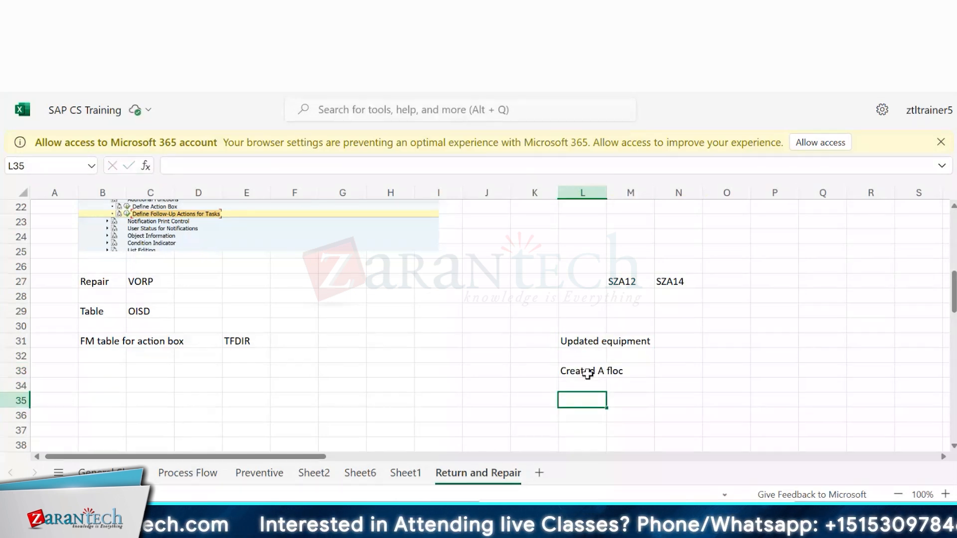
# Step: Enter 'MU/132456' in cell N33 next to the 'Created A floc' note
pyautogui.click(579, 375)
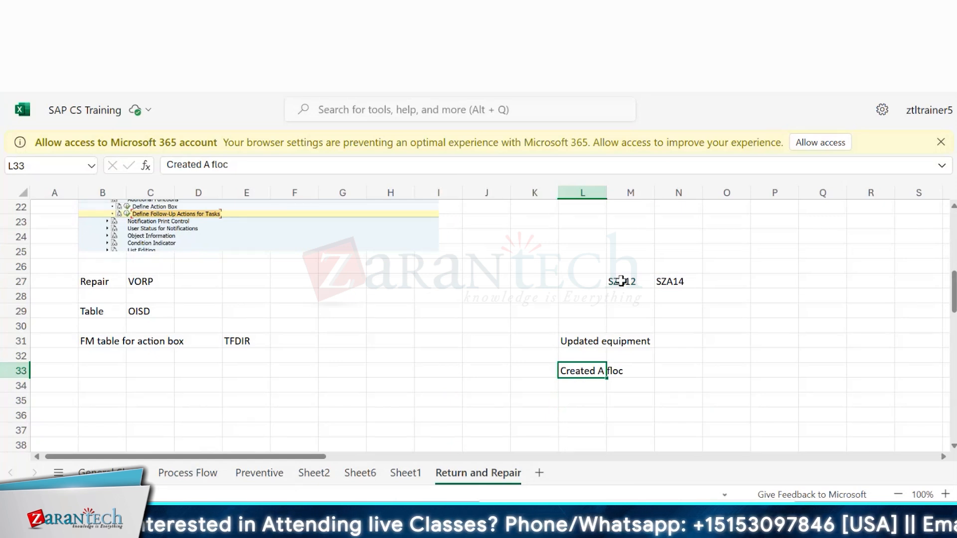
pyautogui.moveTo(621, 282); pyautogui.dragTo(693, 285)
pyautogui.click(696, 370)
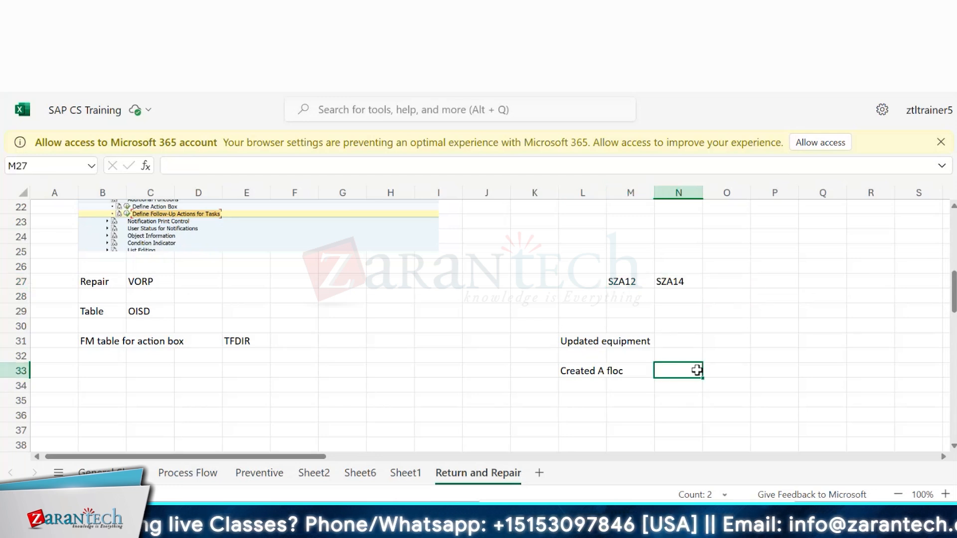
pyautogui.write('MU')
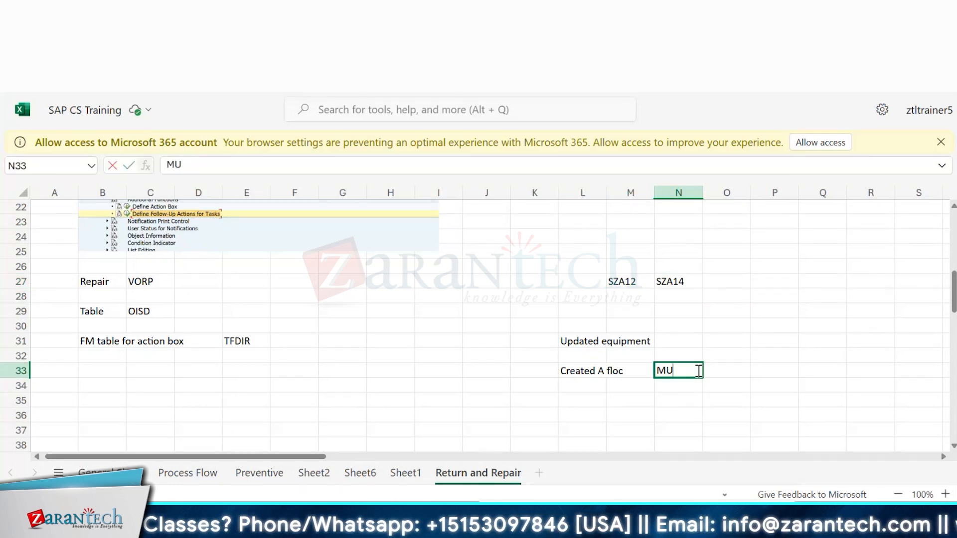
pyautogui.write('/')
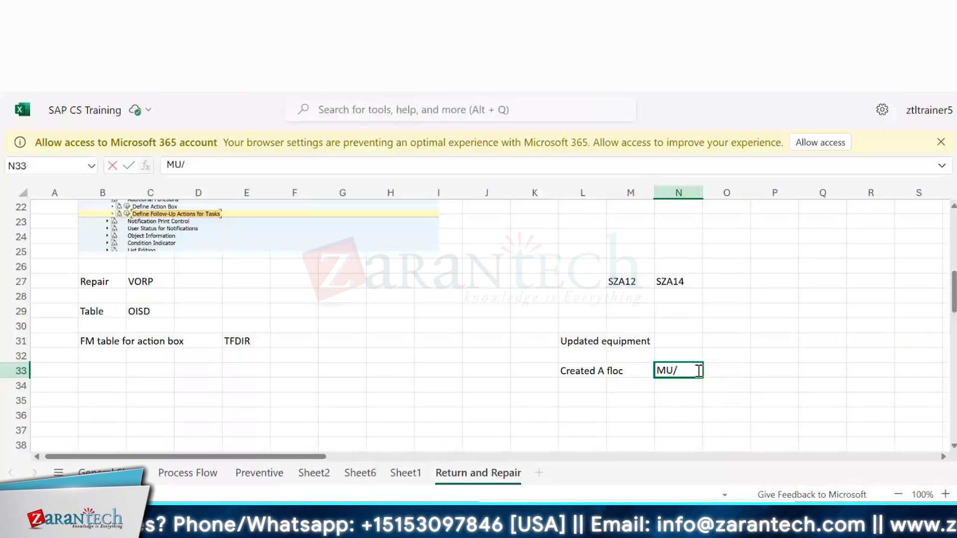
pyautogui.write('1')
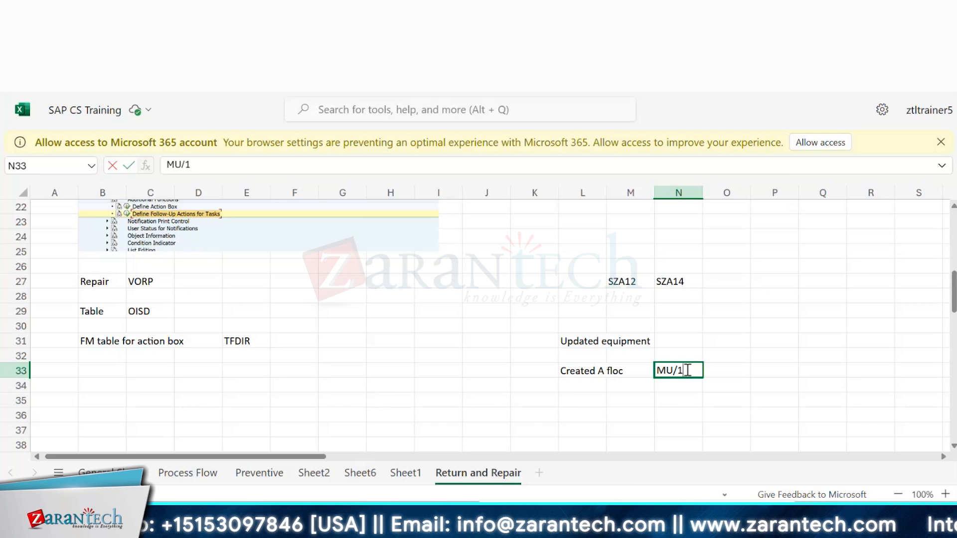
pyautogui.write('324')
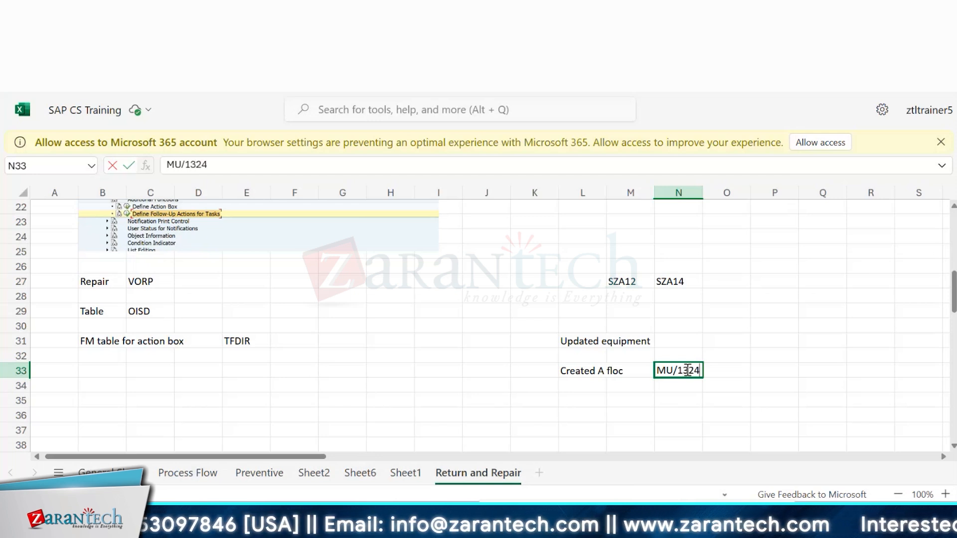
pyautogui.write('56')
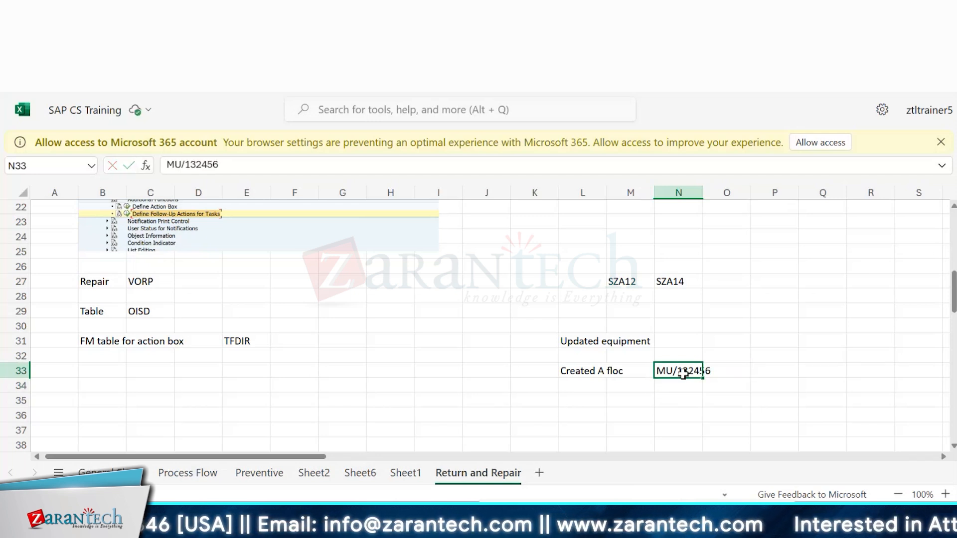
pyautogui.click(686, 396)
# Step: Enter 'MU/132457' below it, then move that value to cell O27 beside SZA14 and clear the original cell
pyautogui.write('MU/')
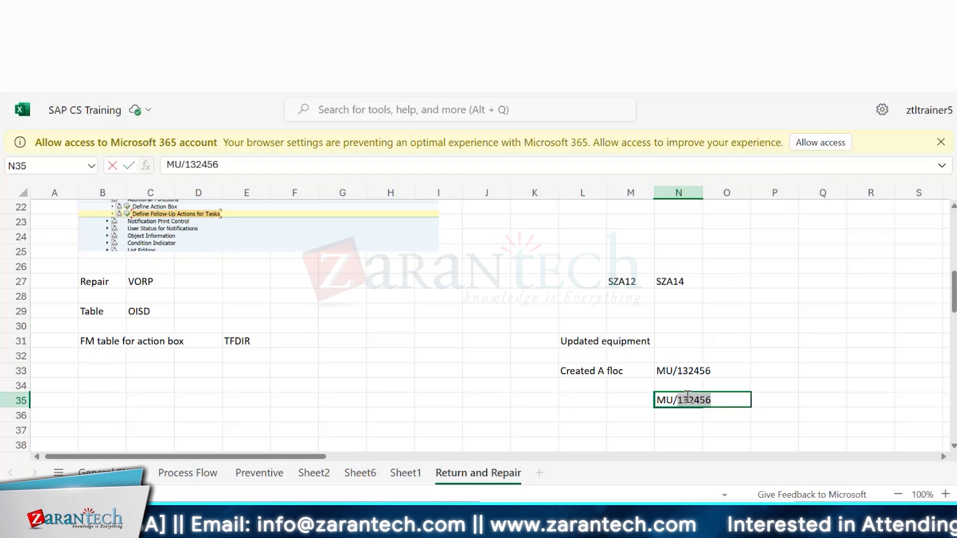
pyautogui.write('1')
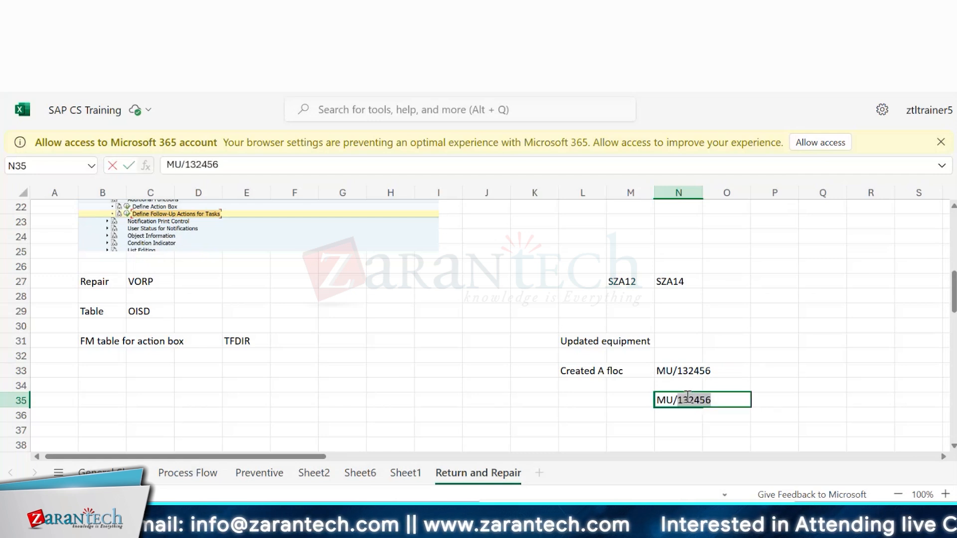
pyautogui.write('32457')
pyautogui.press('Return')
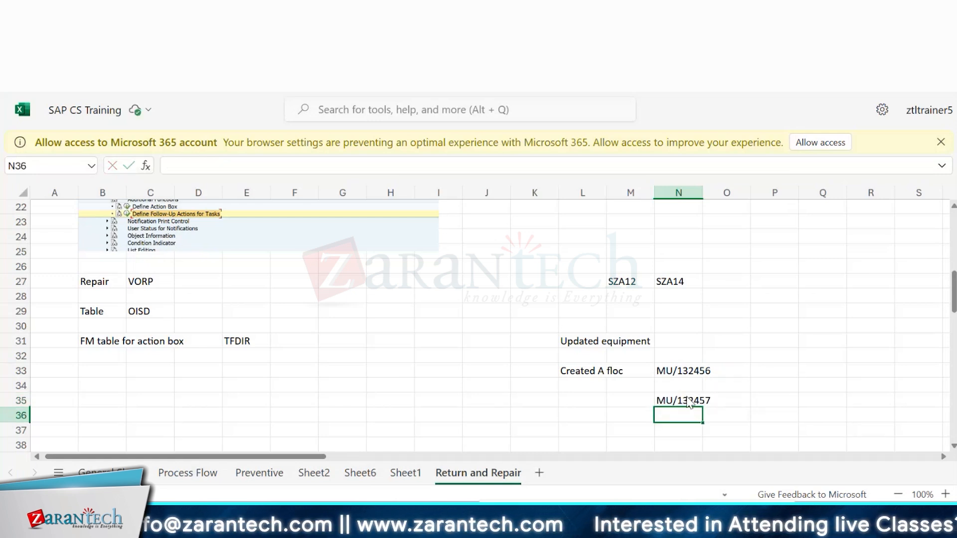
pyautogui.moveTo(689, 402); pyautogui.dragTo(706, 401)
pyautogui.hotkey('ctrl', 'c')
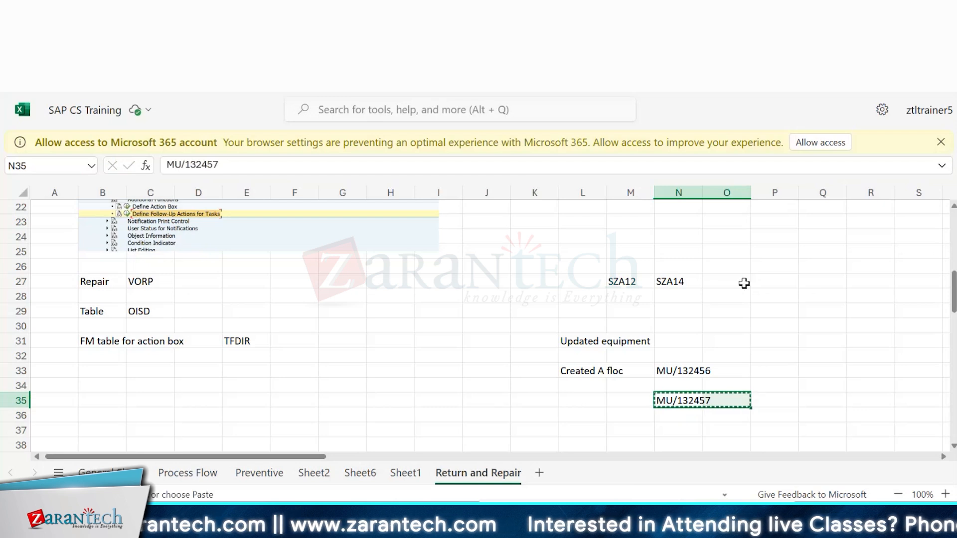
pyautogui.click(732, 280)
pyautogui.hotkey('ctrl', 'v')
pyautogui.moveTo(629, 282); pyautogui.dragTo(694, 276)
pyautogui.moveTo(623, 400); pyautogui.dragTo(682, 400)
pyautogui.press('Delete')
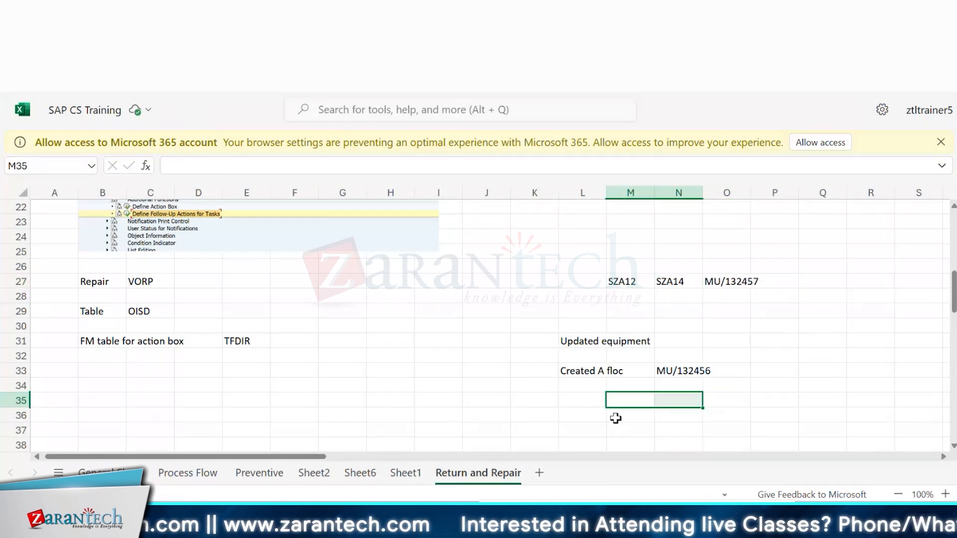
pyautogui.click(570, 408)
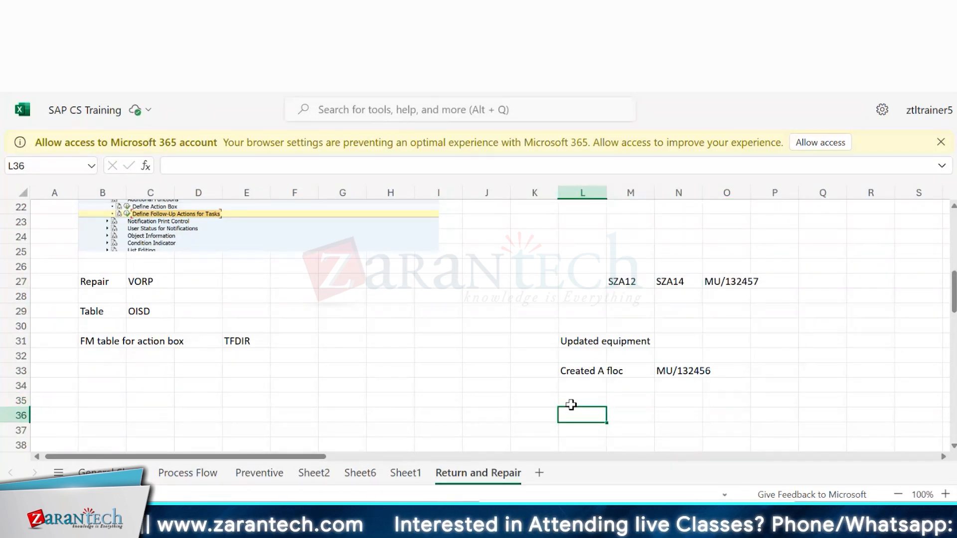
pyautogui.click(626, 399)
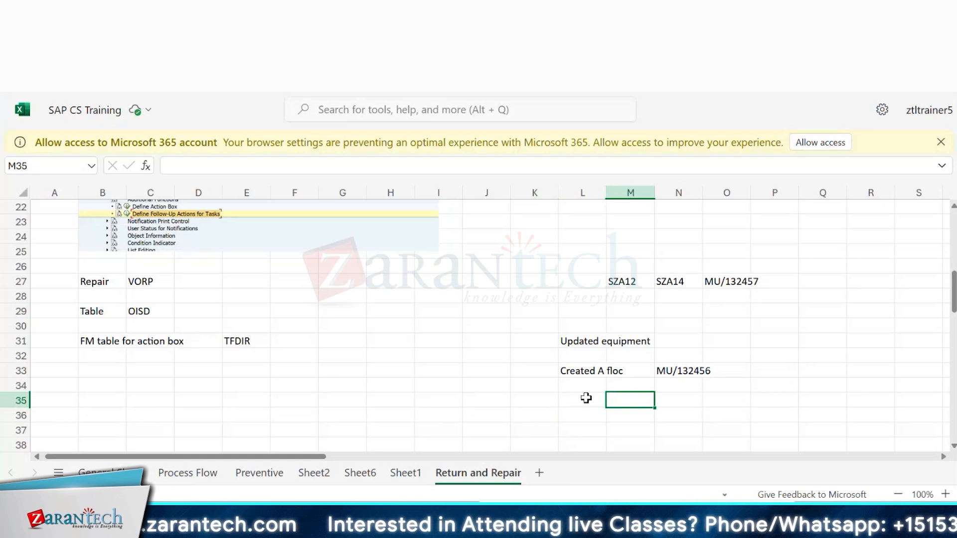
pyautogui.moveTo(586, 398); pyautogui.dragTo(647, 404)
pyautogui.click(658, 410)
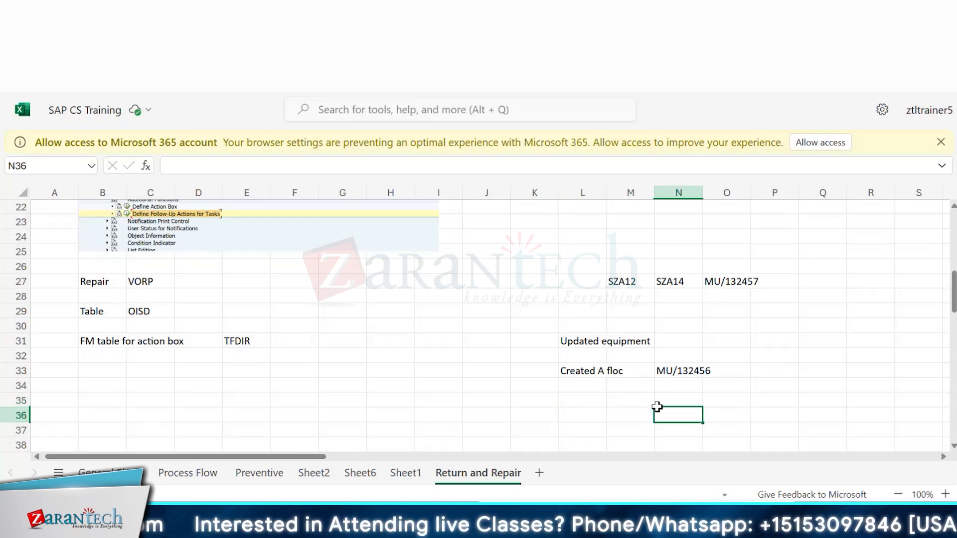
# Step: Note 'AMC contract' in cell L35 of the sheet
pyautogui.click(602, 403)
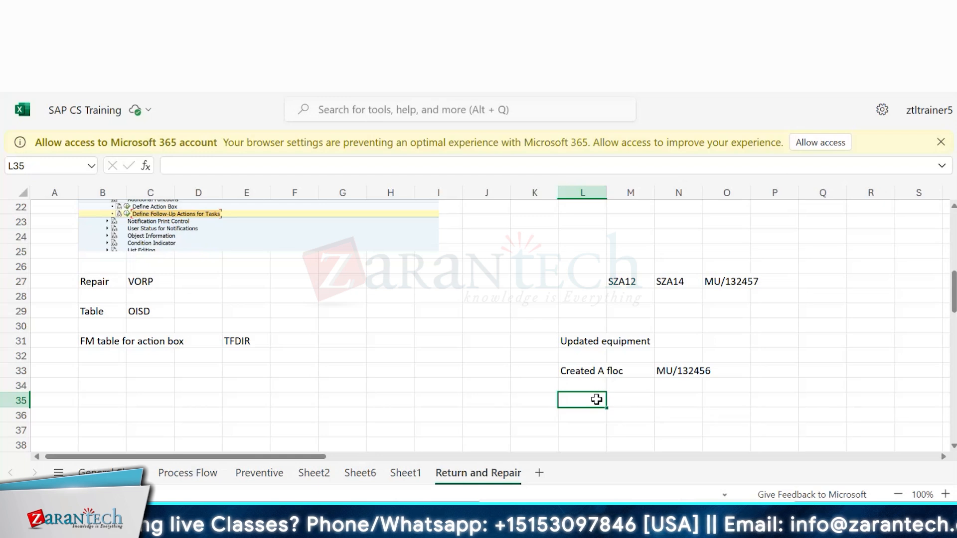
pyautogui.write('Warra')
pyautogui.press('BackSpace')
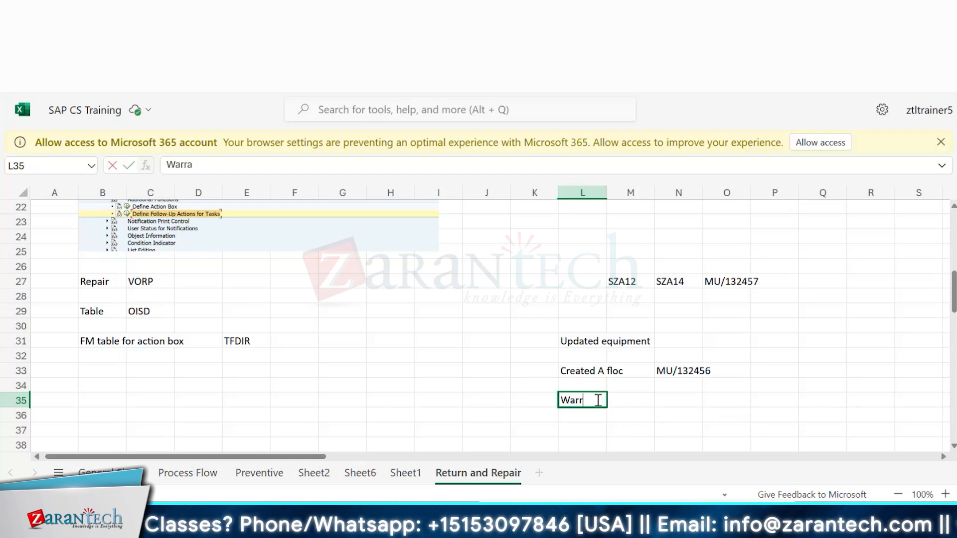
pyautogui.press('BackSpace')
pyautogui.press('BackSpace')
pyautogui.press('BackSpace')
pyautogui.press('BackSpace')
pyautogui.write('A')
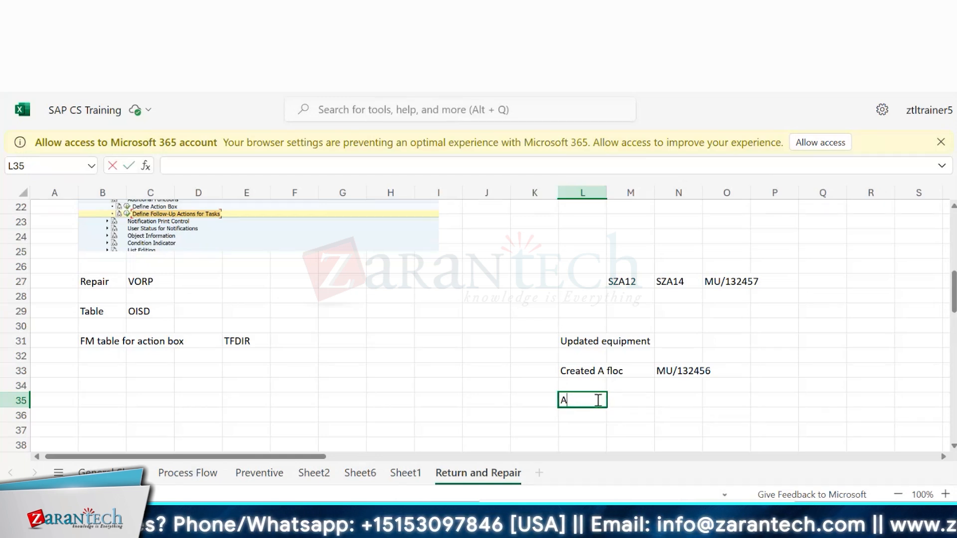
pyautogui.write('MC contract')
pyautogui.press('Return')
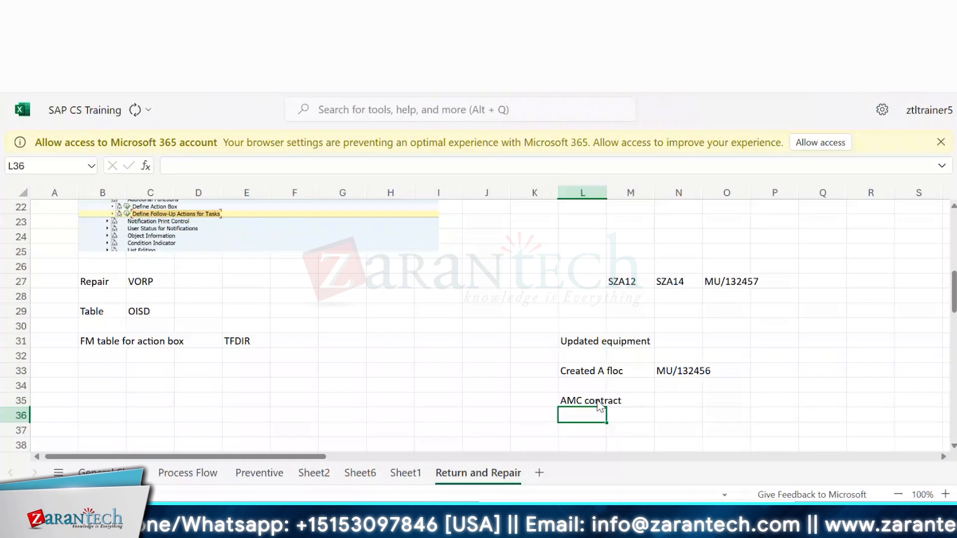
pyautogui.click(672, 402)
pyautogui.moveTo(671, 402); pyautogui.dragTo(793, 397)
pyautogui.click(736, 400)
pyautogui.click(758, 397)
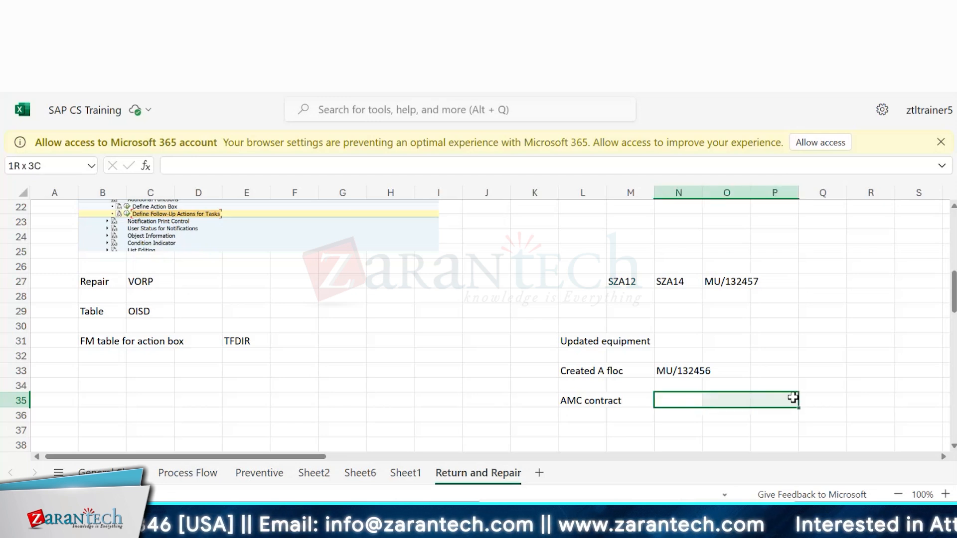
pyautogui.moveTo(673, 397)
pyautogui.mouseDown()
pyautogui.moveTo(792, 399)
pyautogui.moveTo(658, 399)
pyautogui.mouseUp()
pyautogui.doubleClick(666, 398)
pyautogui.click(737, 398)
pyautogui.click(758, 397)
pyautogui.click(675, 397)
pyautogui.click(756, 397)
pyautogui.click(666, 399)
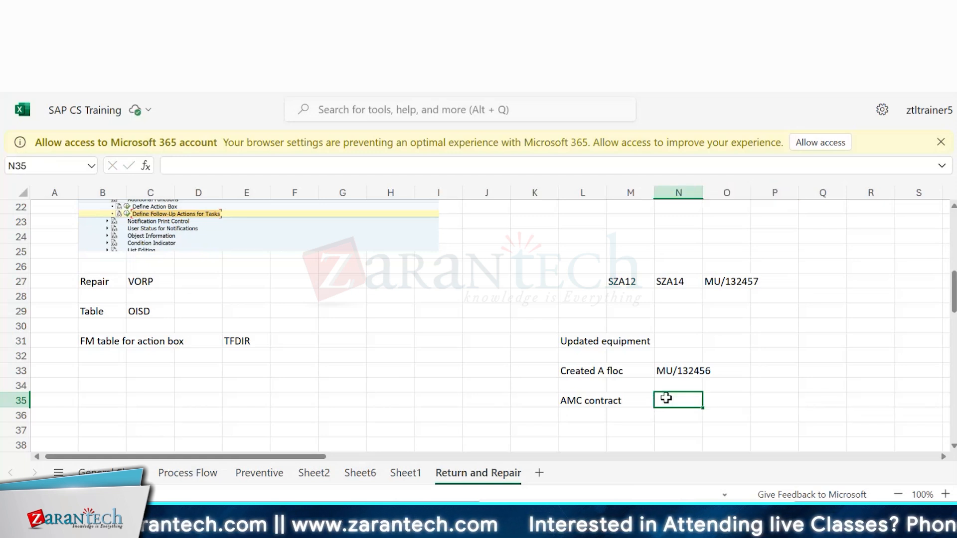
pyautogui.moveTo(537, 246); pyautogui.dragTo(843, 318)
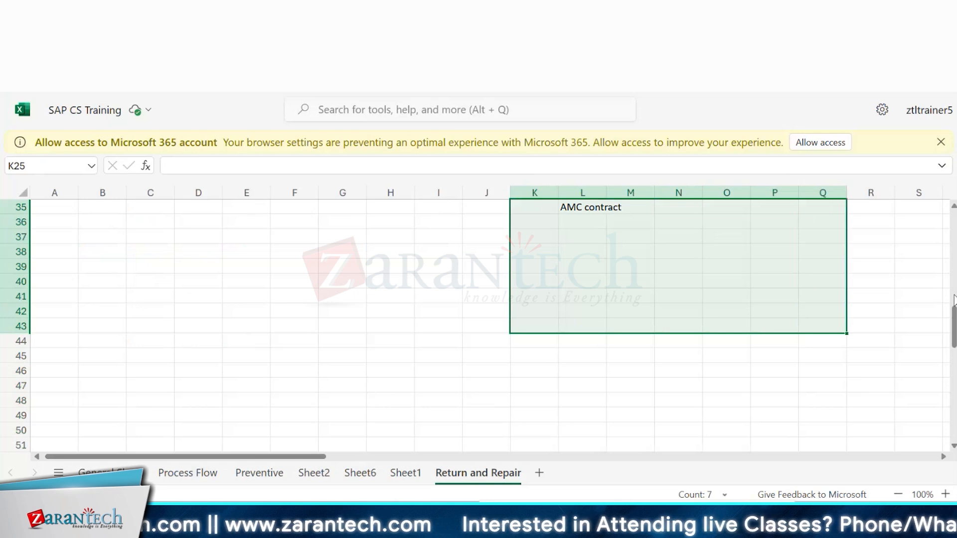
pyautogui.moveTo(954, 319); pyautogui.dragTo(953, 295)
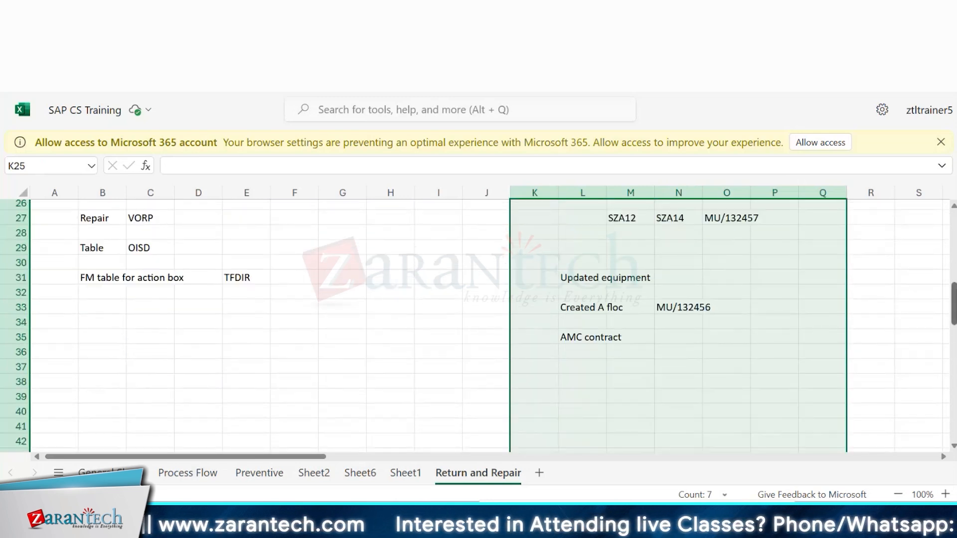
pyautogui.click(561, 229)
pyautogui.click(566, 203)
pyautogui.click(571, 218)
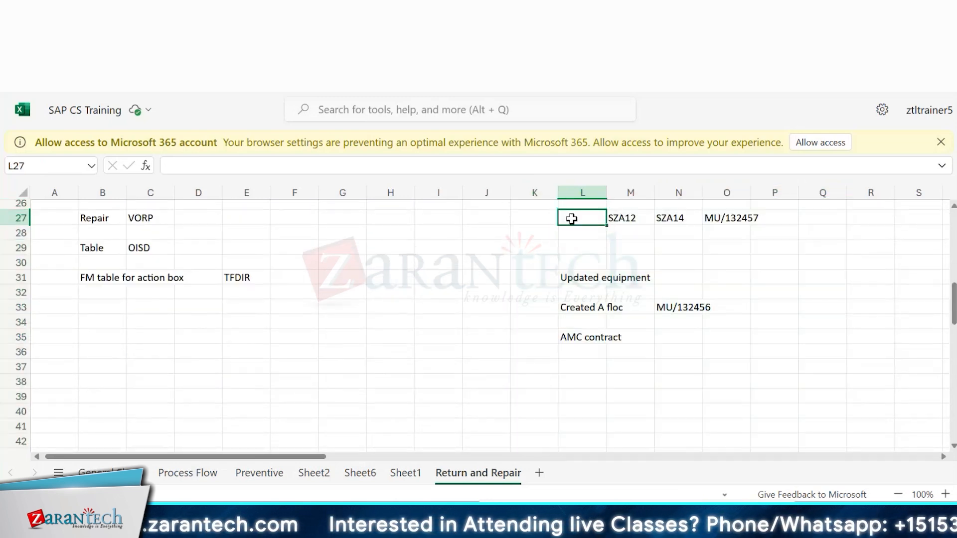
pyautogui.press('Right')
pyautogui.press('Up')
pyautogui.press('Up')
pyautogui.press('Up')
pyautogui.press('Up')
pyautogui.press('Up')
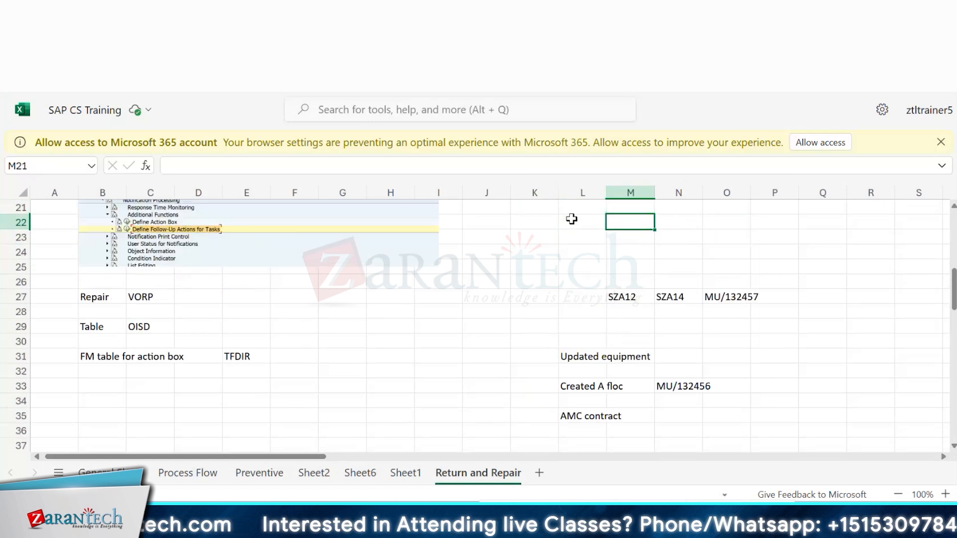
pyautogui.moveTo(523, 271); pyautogui.dragTo(709, 408)
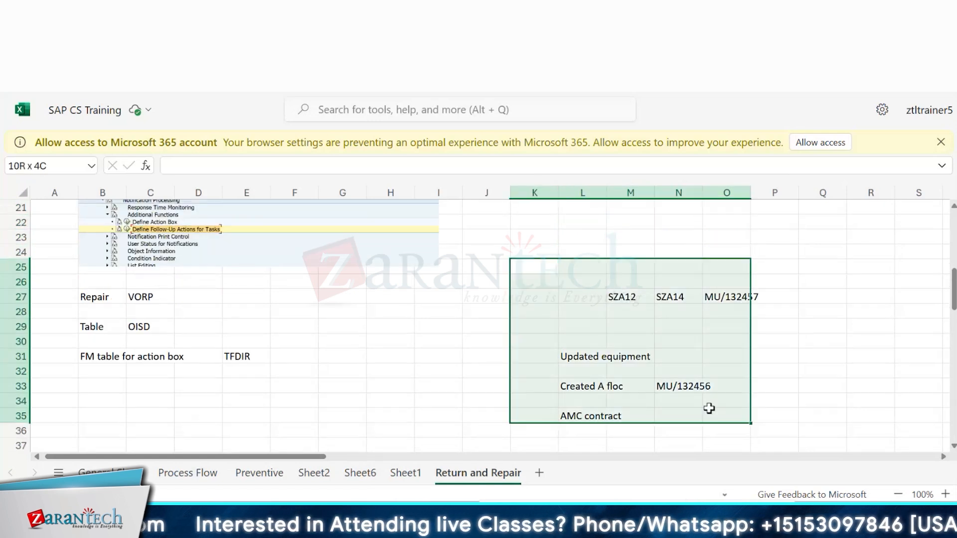
pyautogui.click(726, 424)
pyautogui.click(549, 284)
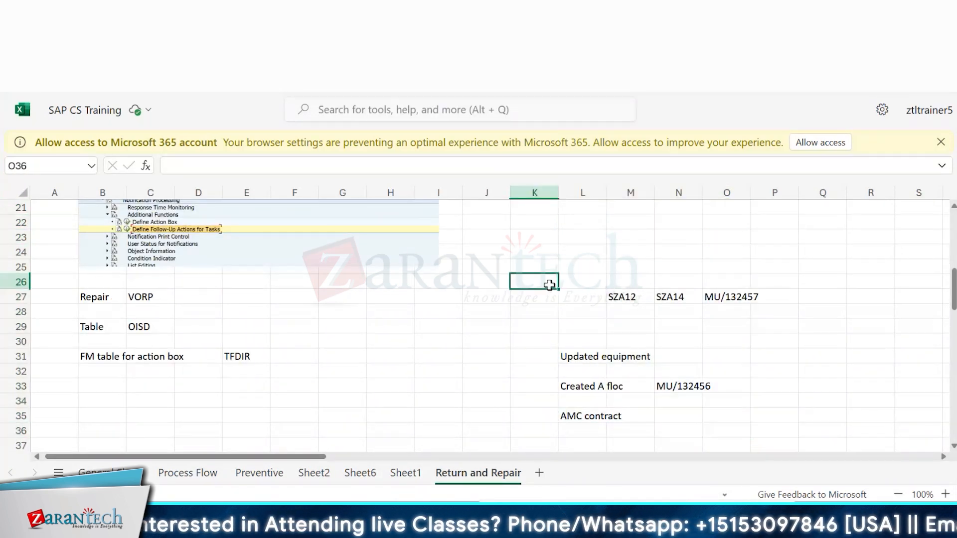
pyautogui.moveTo(549, 285); pyautogui.dragTo(815, 435)
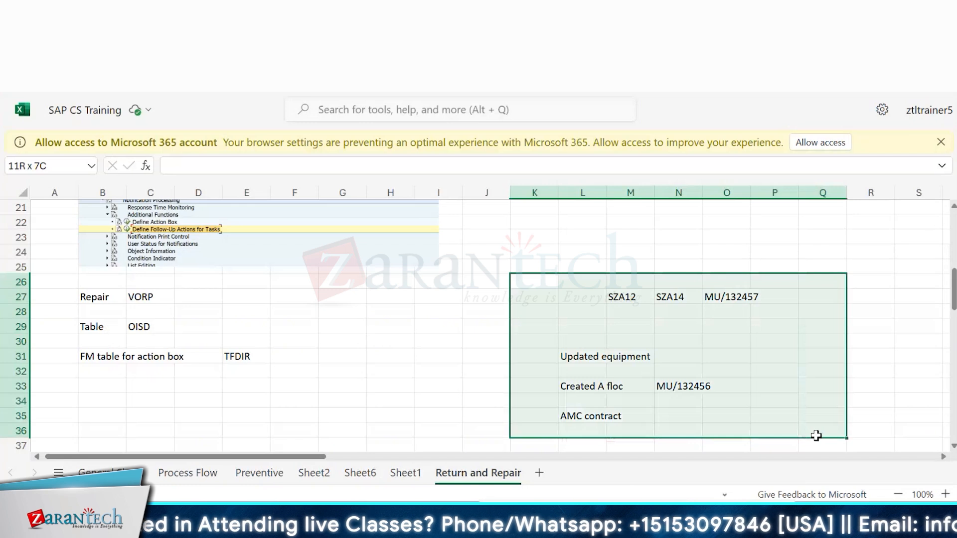
pyautogui.click(816, 435)
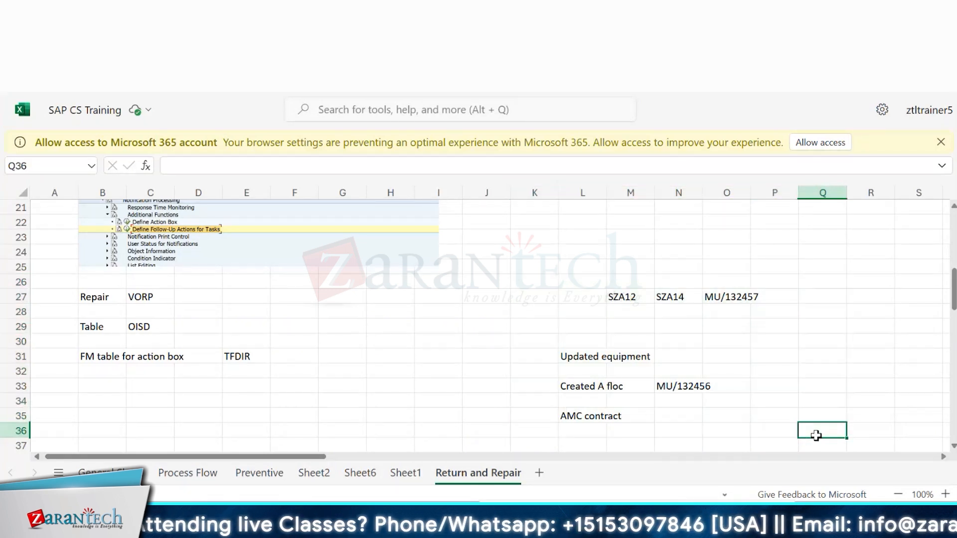
pyautogui.moveTo(534, 268); pyautogui.dragTo(802, 426)
pyautogui.click(802, 426)
pyautogui.click(549, 273)
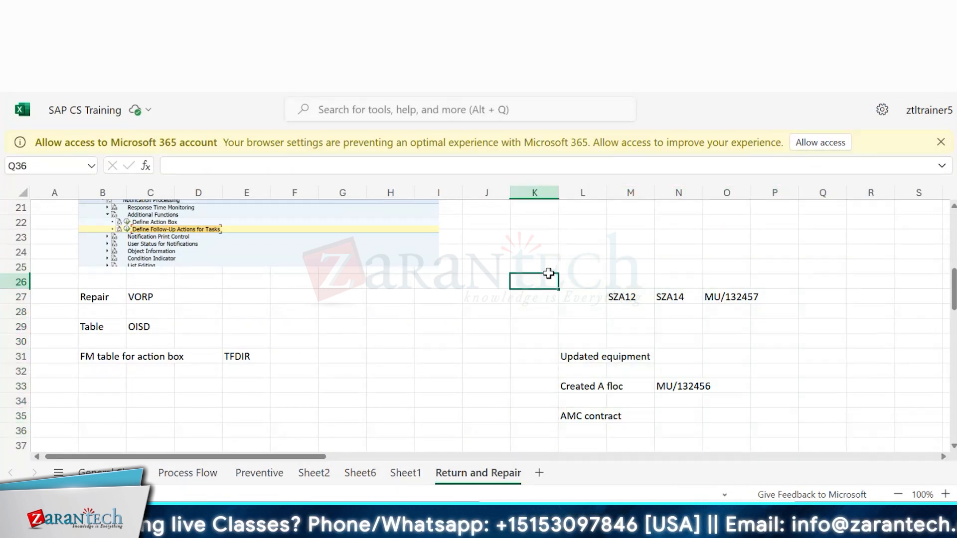
pyautogui.moveTo(549, 273); pyautogui.dragTo(782, 427)
pyautogui.click(782, 428)
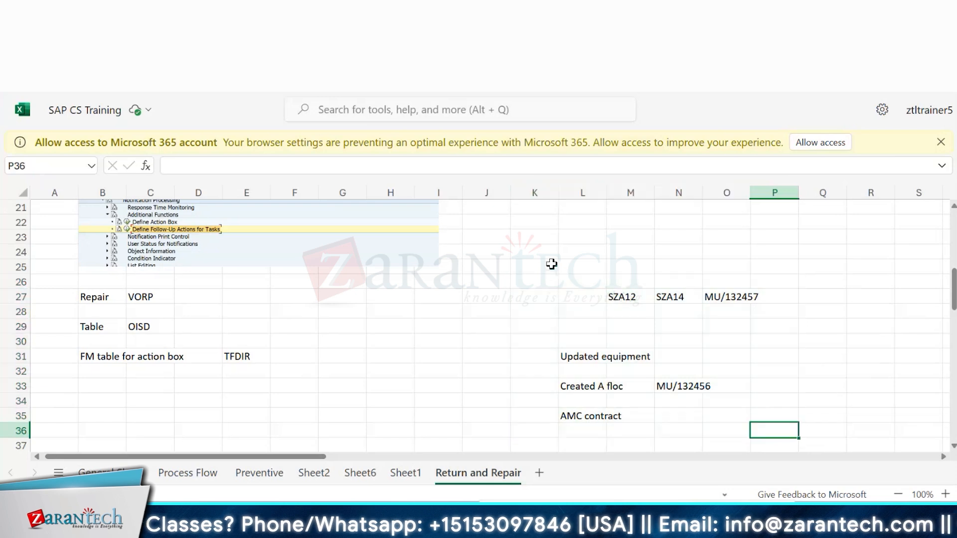
pyautogui.click(544, 263)
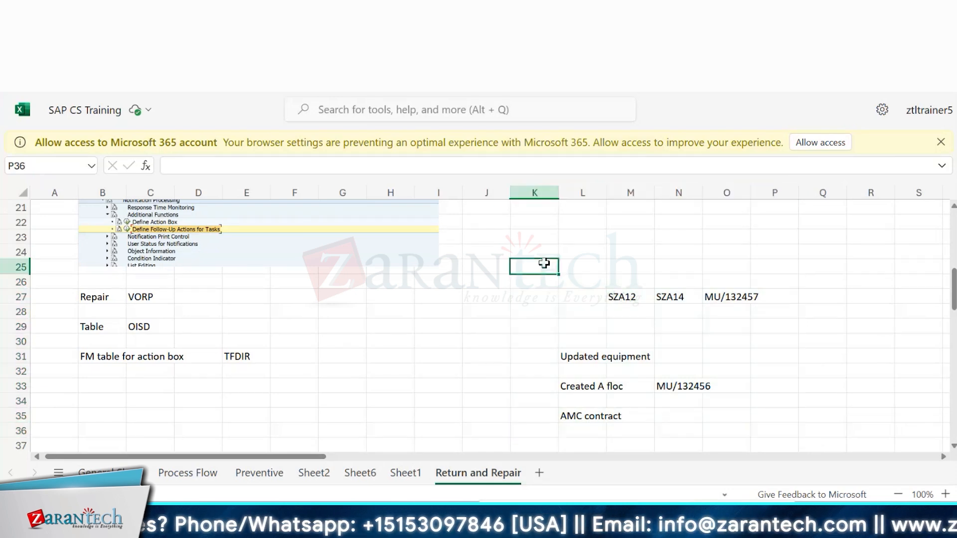
pyautogui.moveTo(543, 263); pyautogui.dragTo(807, 430)
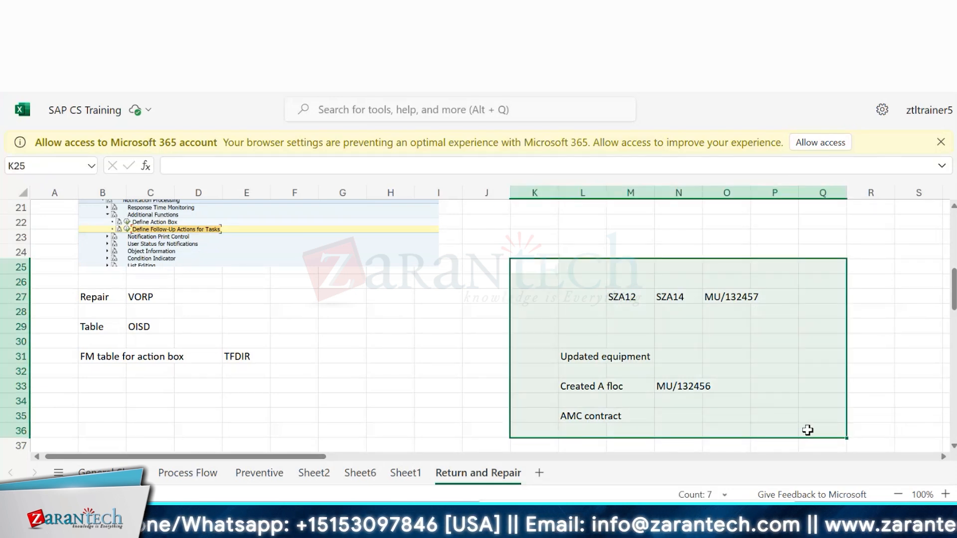
pyautogui.click(807, 430)
pyautogui.moveTo(551, 267); pyautogui.dragTo(789, 419)
pyautogui.click(784, 419)
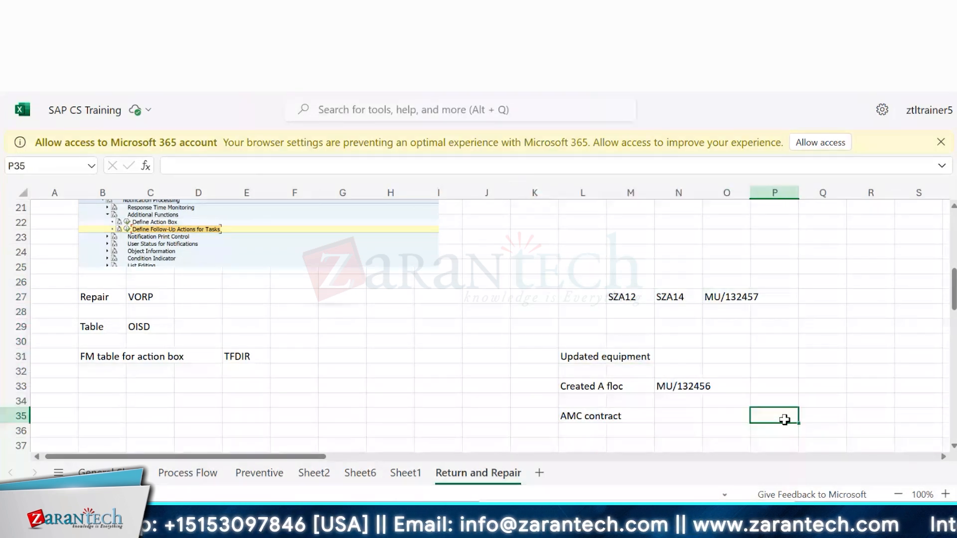
pyautogui.click(592, 298)
pyautogui.click(724, 294)
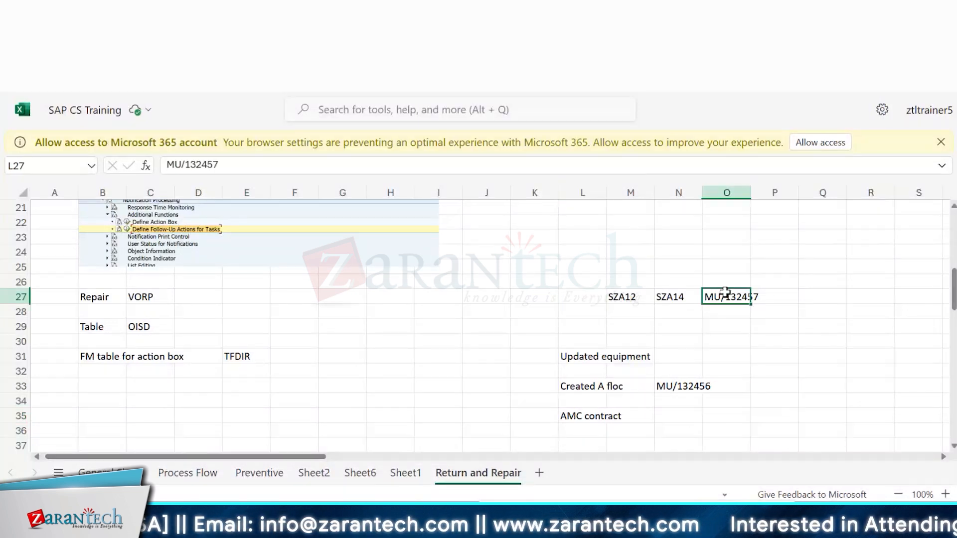
# Step: Review the notes block in columns L to P by selecting its cells and ranges
pyautogui.click(571, 295)
pyautogui.click(722, 309)
pyautogui.click(614, 298)
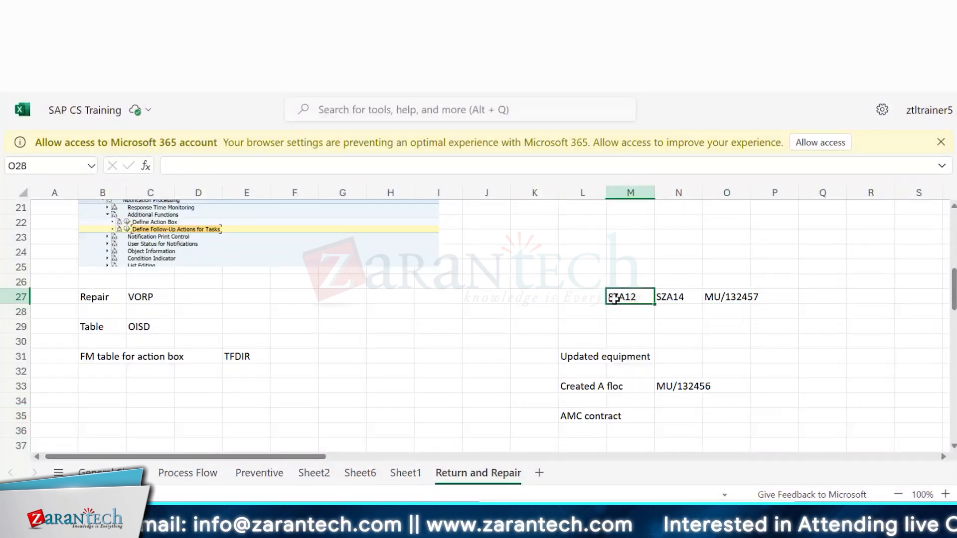
pyautogui.moveTo(614, 298); pyautogui.dragTo(693, 297)
pyautogui.click(733, 295)
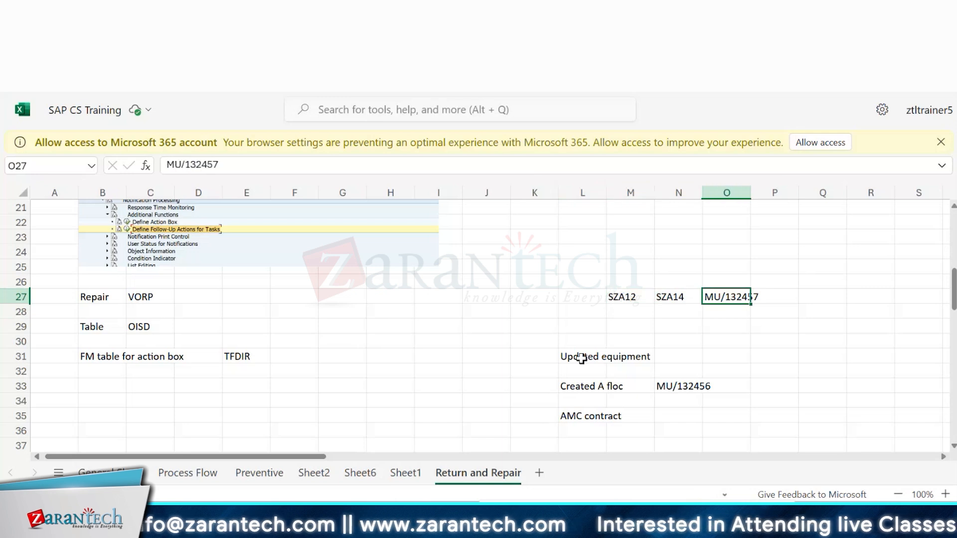
pyautogui.moveTo(581, 358); pyautogui.dragTo(697, 400)
pyautogui.click(592, 418)
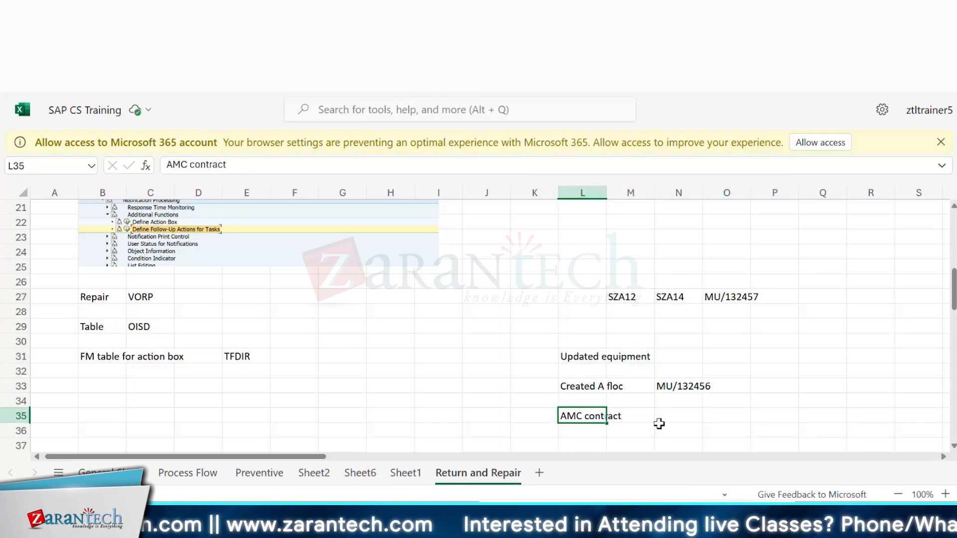
pyautogui.click(623, 297)
pyautogui.moveTo(623, 296); pyautogui.dragTo(666, 293)
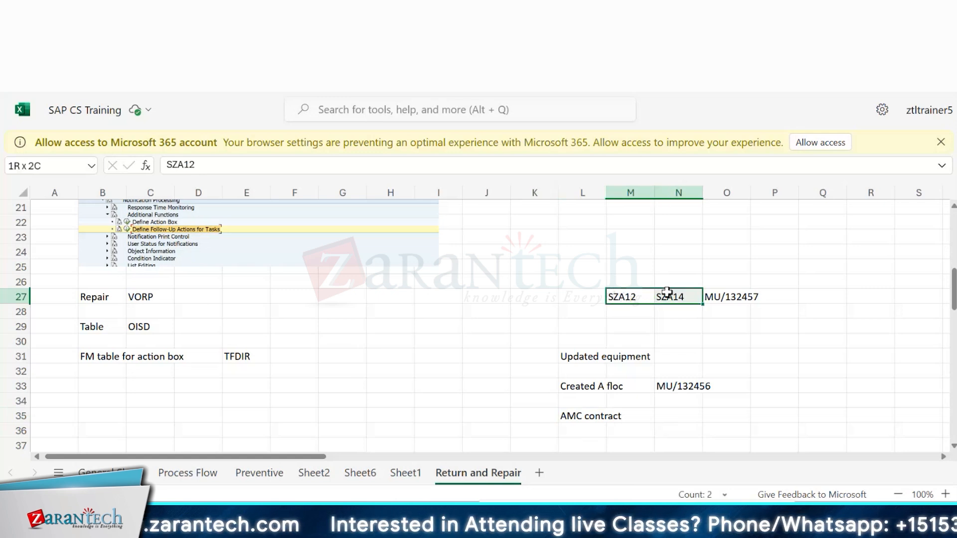
pyautogui.click(666, 293)
pyautogui.click(666, 386)
pyautogui.scroll(-1, 666, 368)
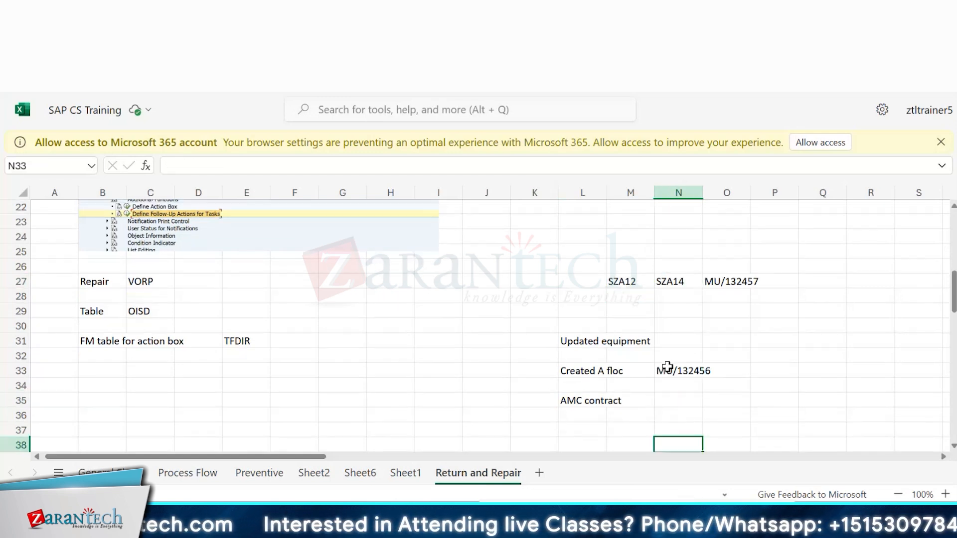
pyautogui.click(693, 402)
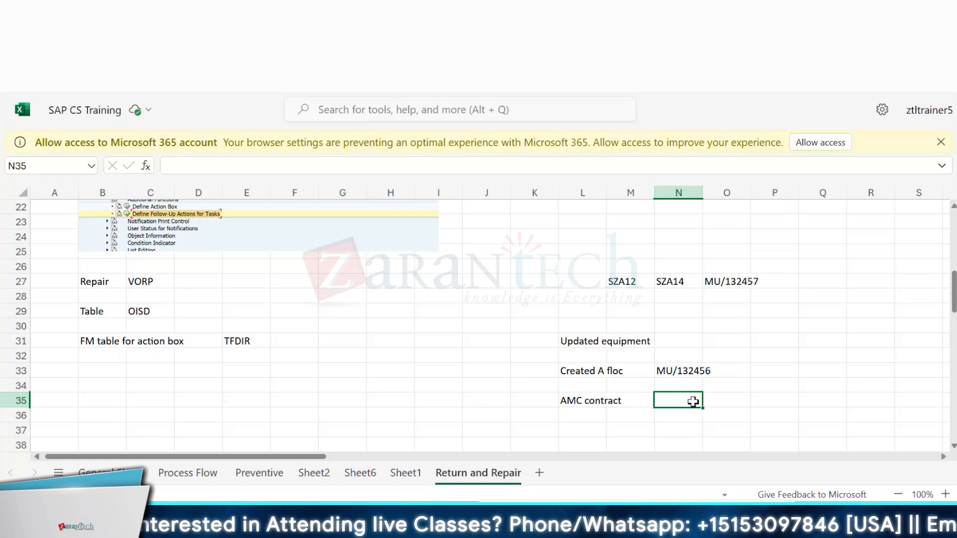
pyautogui.click(625, 427)
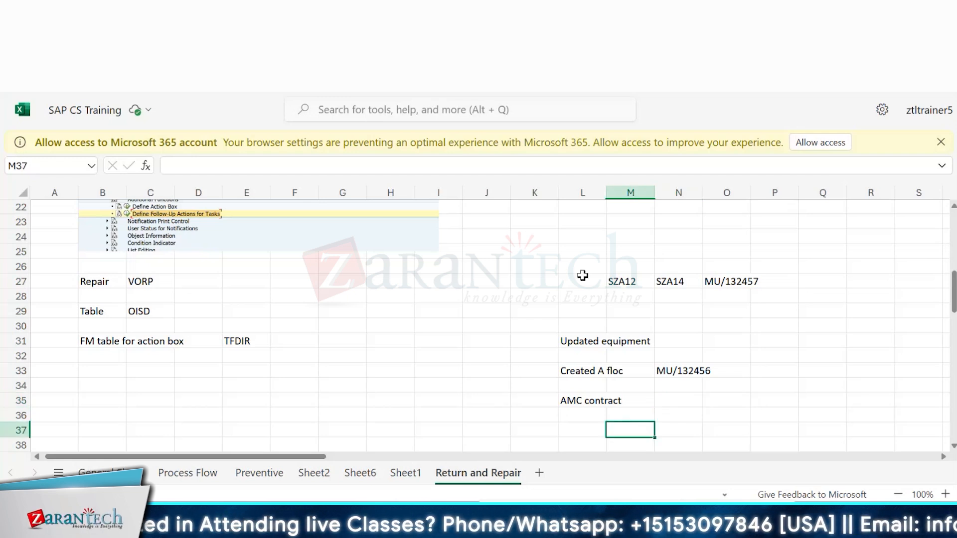
pyautogui.moveTo(578, 268)
pyautogui.mouseDown()
pyautogui.moveTo(835, 428)
pyautogui.moveTo(651, 446)
pyautogui.moveTo(811, 367)
pyautogui.mouseUp()
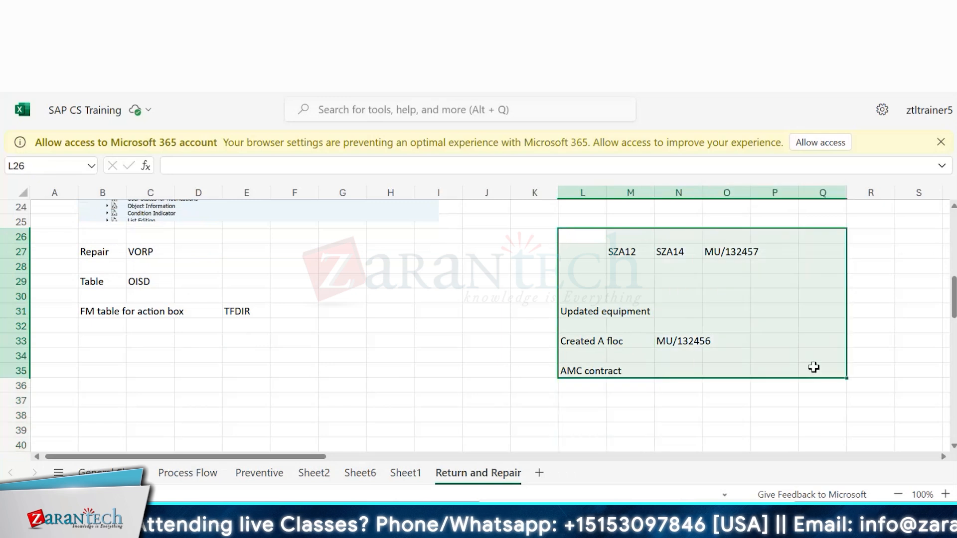
pyautogui.click(818, 368)
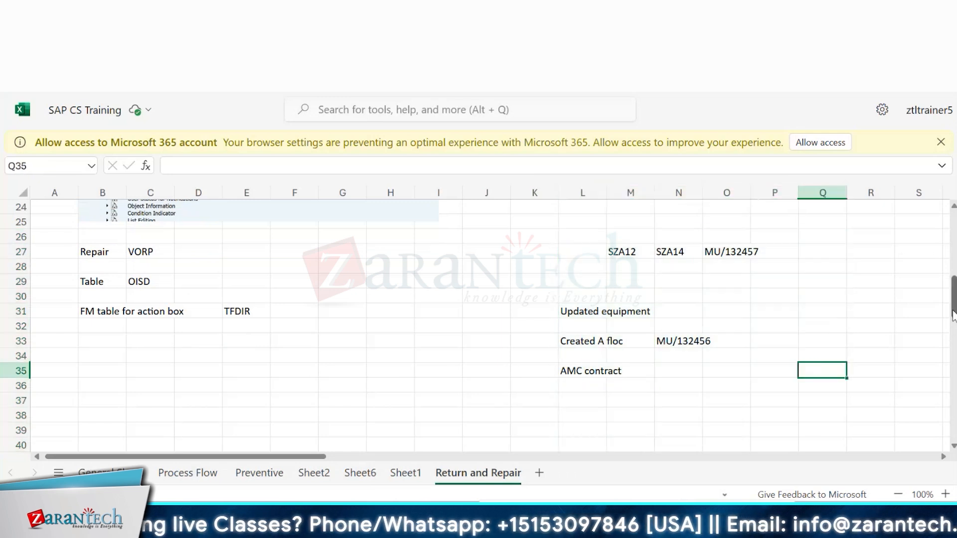
pyautogui.scroll(1, 869, 297)
pyautogui.click(578, 254)
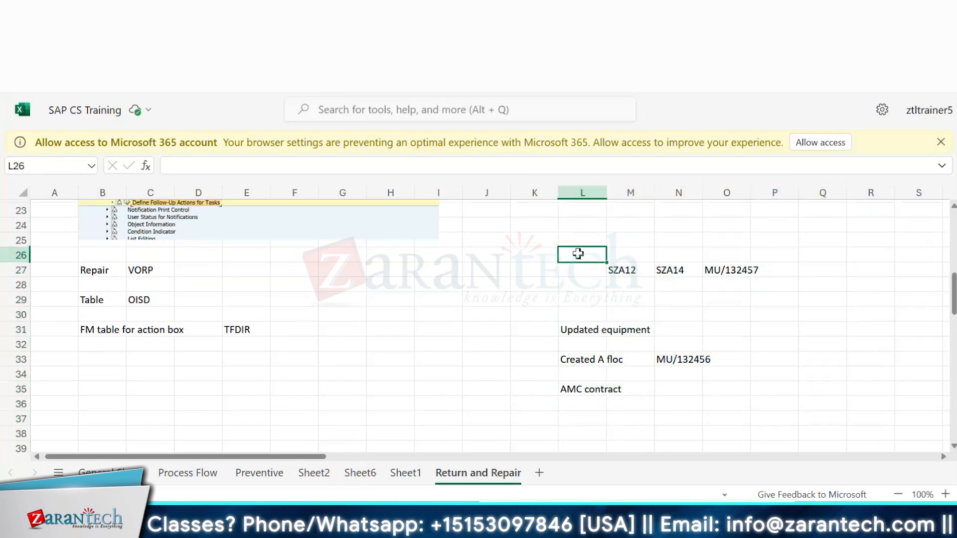
pyautogui.moveTo(578, 254); pyautogui.dragTo(773, 387)
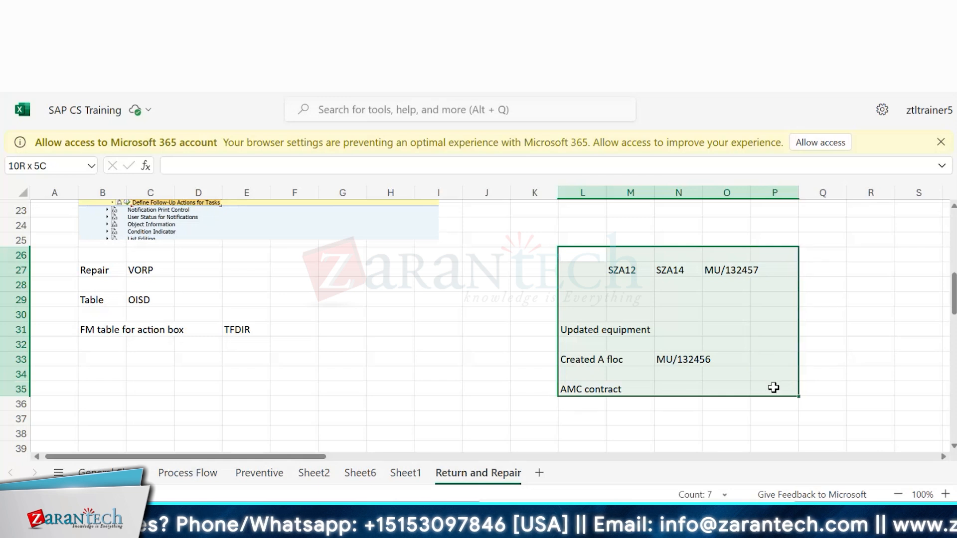
pyautogui.click(773, 388)
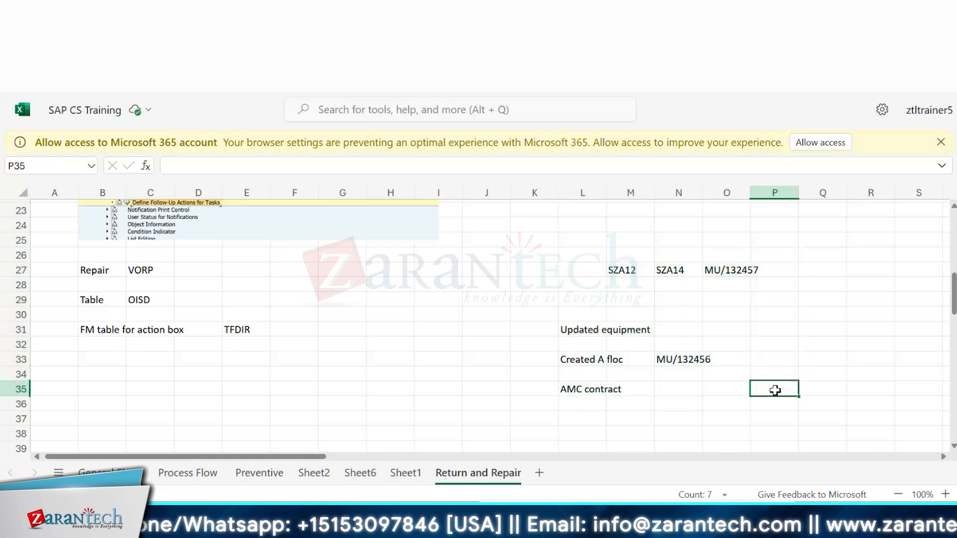
# Step: Widen column L so the 'AMC contract' note fits inside its cell
pyautogui.click(550, 253)
pyautogui.moveTo(584, 248)
pyautogui.mouseDown()
pyautogui.moveTo(676, 349)
pyautogui.moveTo(770, 395)
pyautogui.mouseUp()
pyautogui.click(771, 396)
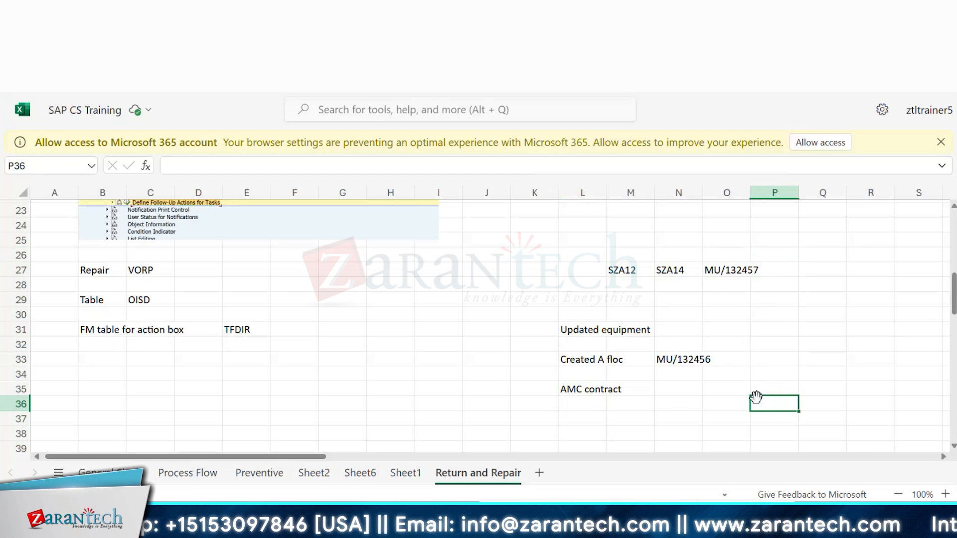
pyautogui.click(579, 387)
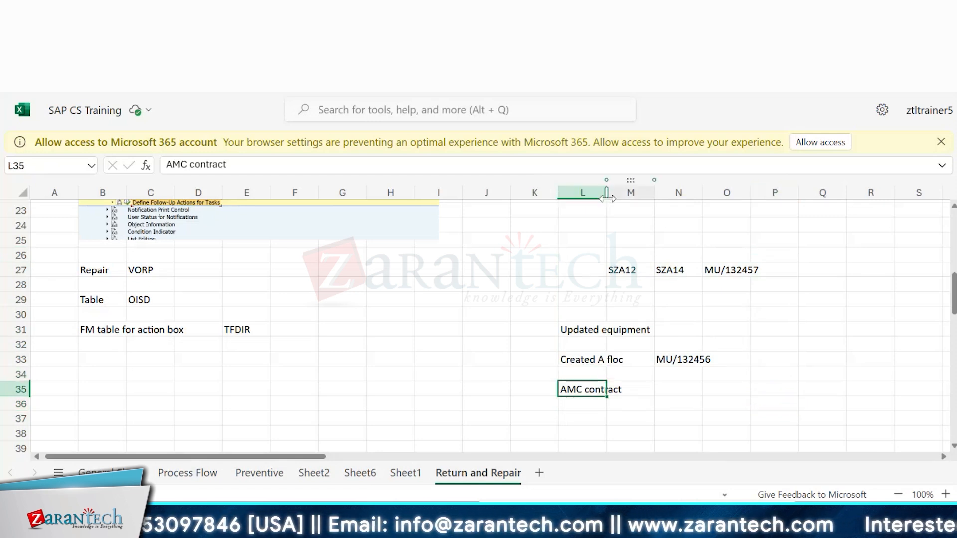
pyautogui.moveTo(606, 198); pyautogui.dragTo(623, 199)
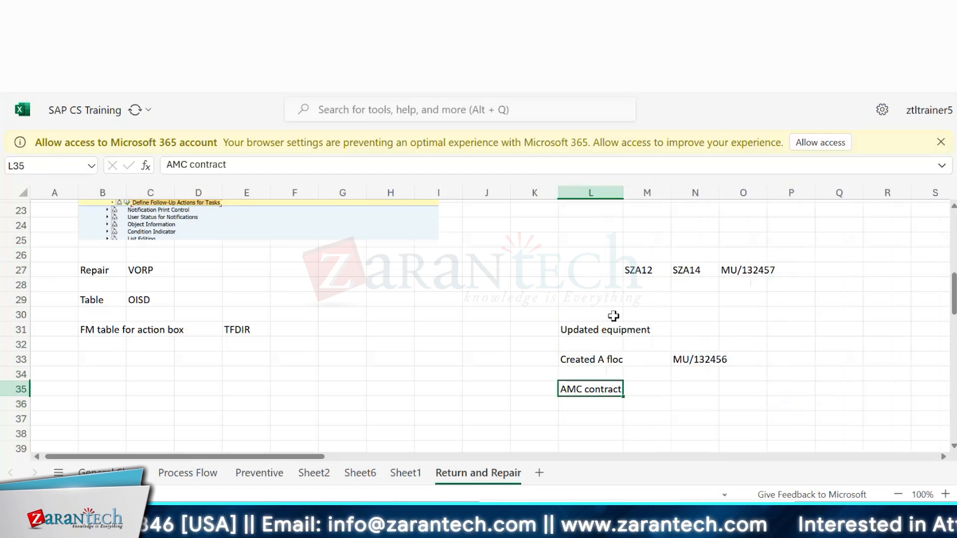
# Step: Switch briefly to the SAP Change Equipment serial data screen and return to the spreadsheet
pyautogui.click(744, 383)
pyautogui.click(648, 377)
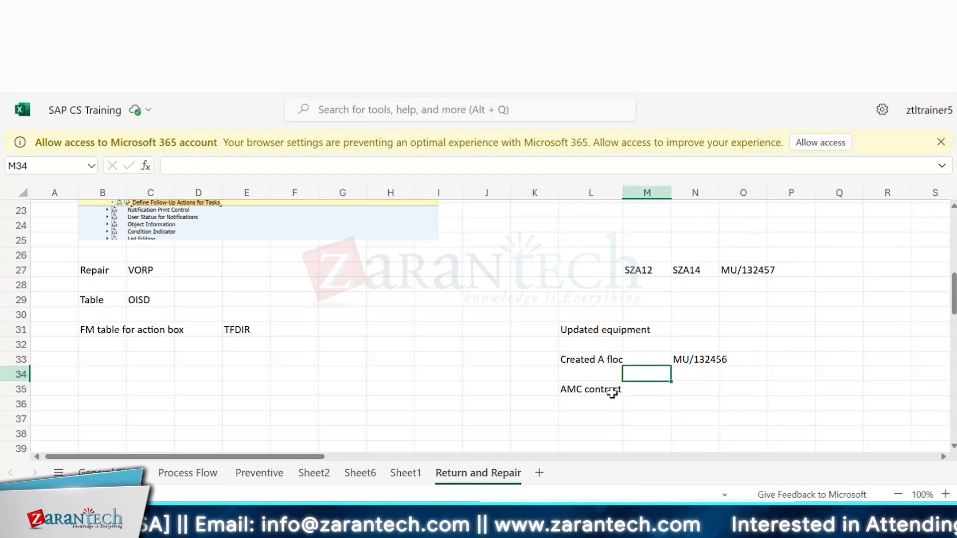
pyautogui.click(586, 395)
pyautogui.click(516, 342)
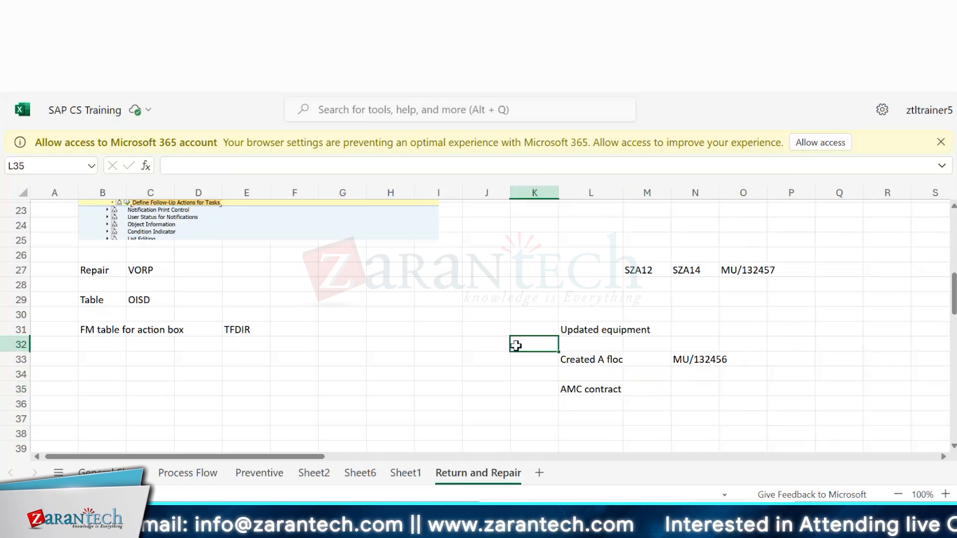
pyautogui.click(589, 390)
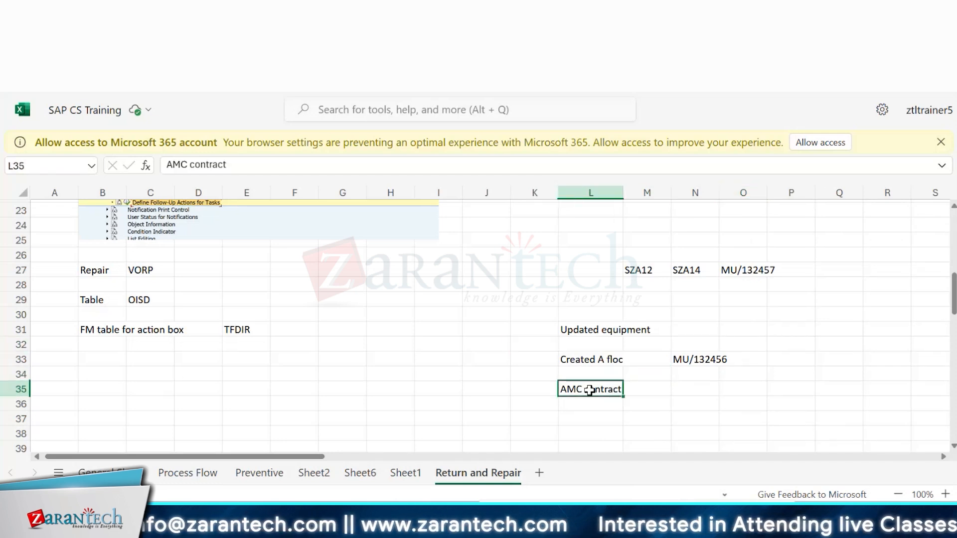
pyautogui.click(612, 299)
pyautogui.click(567, 390)
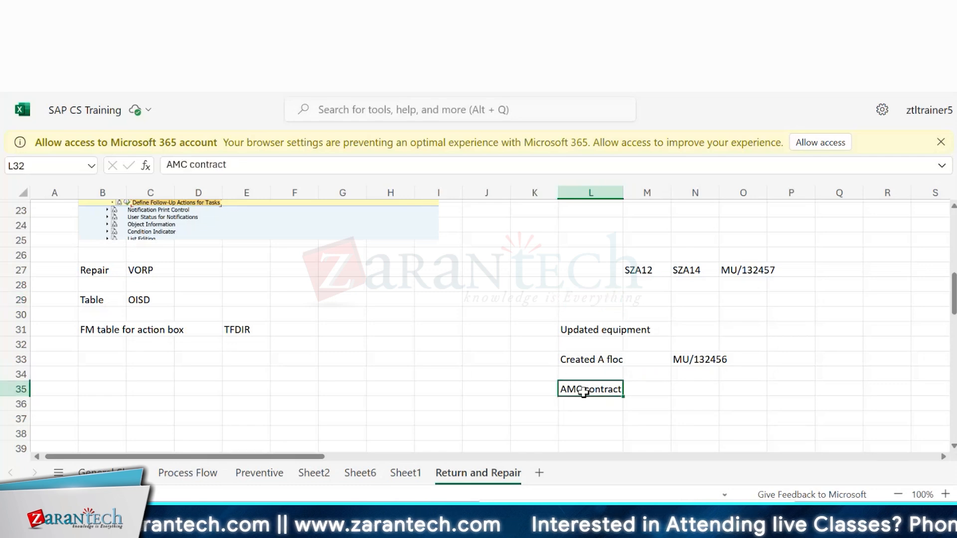
pyautogui.hotkey('alt', 'Tab')
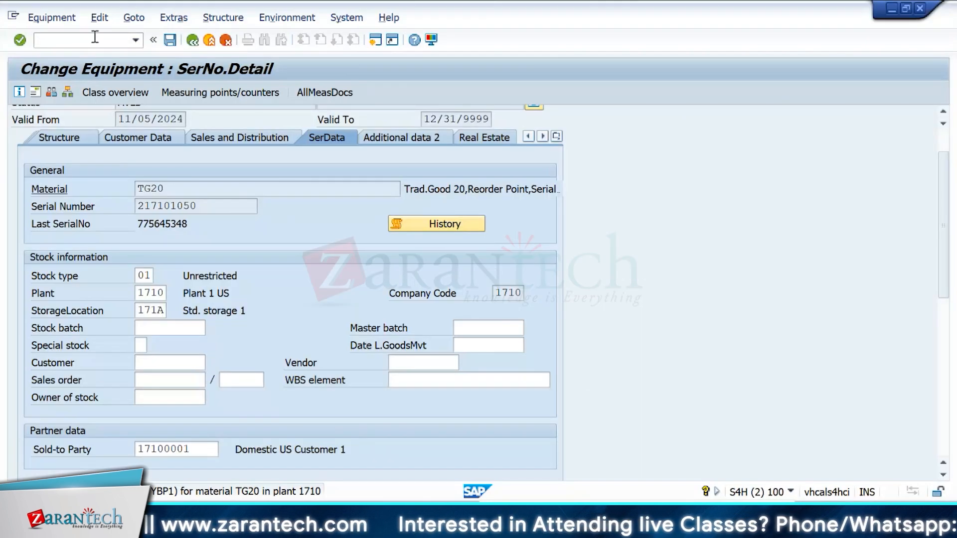
pyautogui.hotkey('alt', 'Tab')
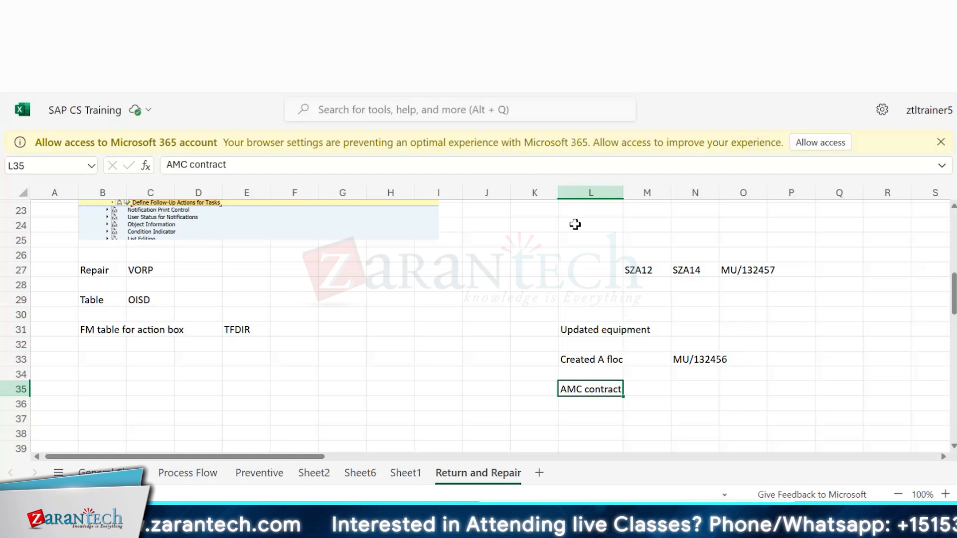
pyautogui.click(606, 270)
pyautogui.click(735, 403)
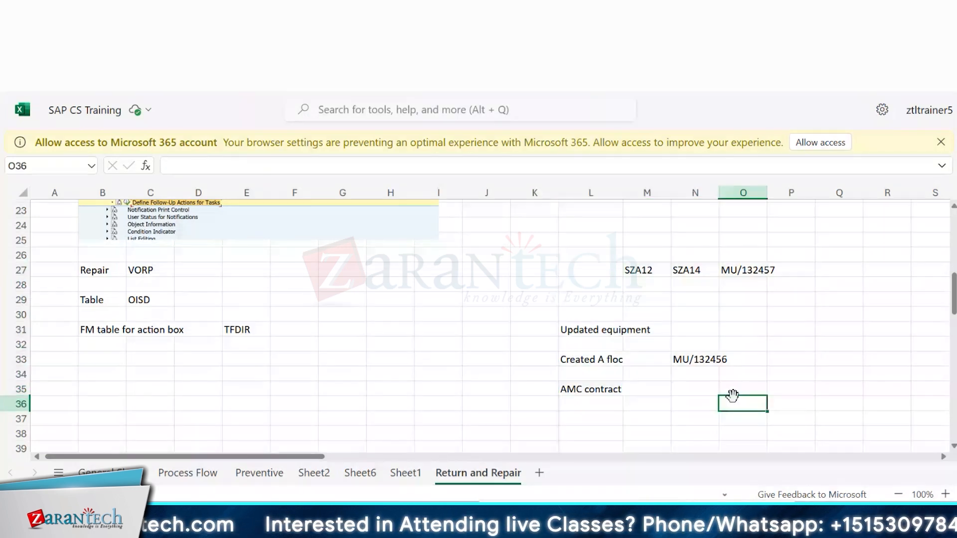
pyautogui.click(567, 282)
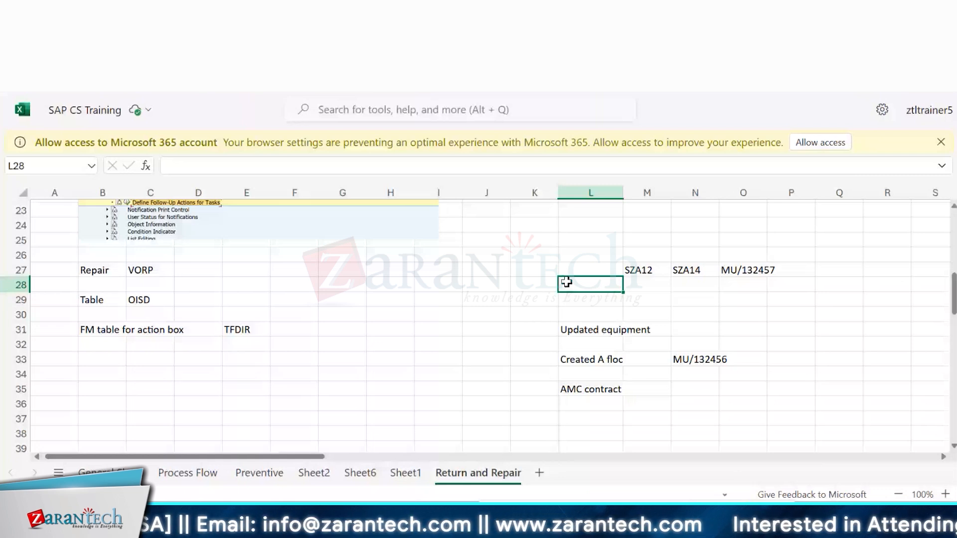
pyautogui.click(571, 269)
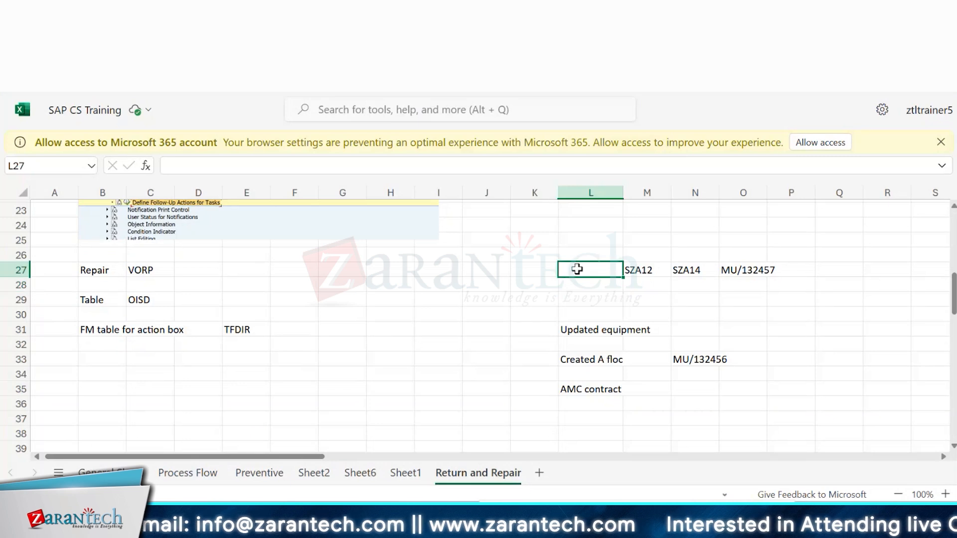
pyautogui.moveTo(577, 269); pyautogui.dragTo(613, 384)
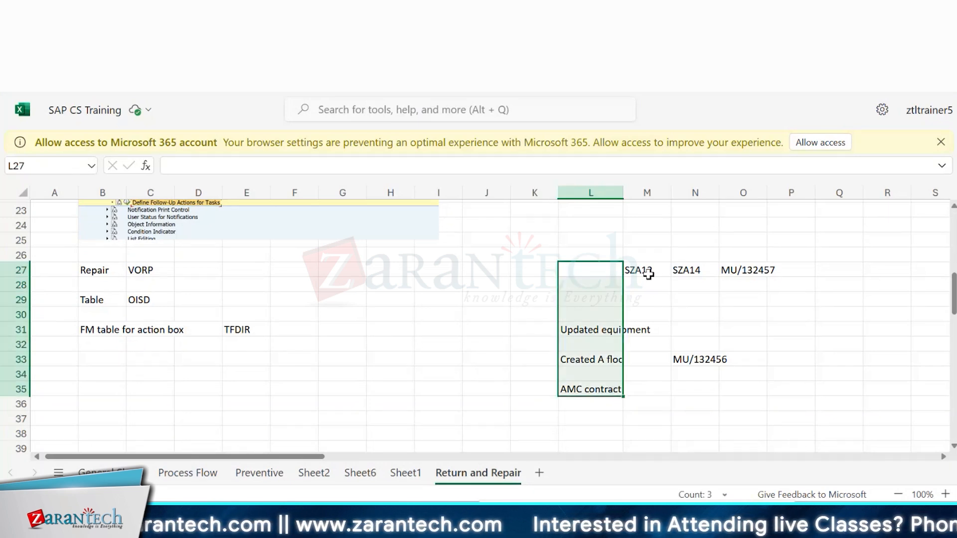
pyautogui.click(593, 252)
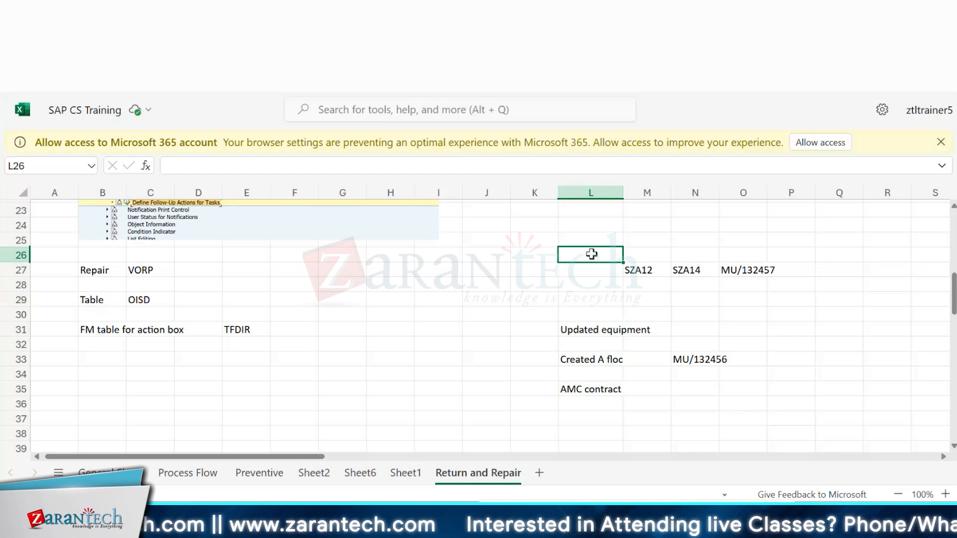
pyautogui.moveTo(592, 246); pyautogui.dragTo(747, 399)
pyautogui.click(747, 398)
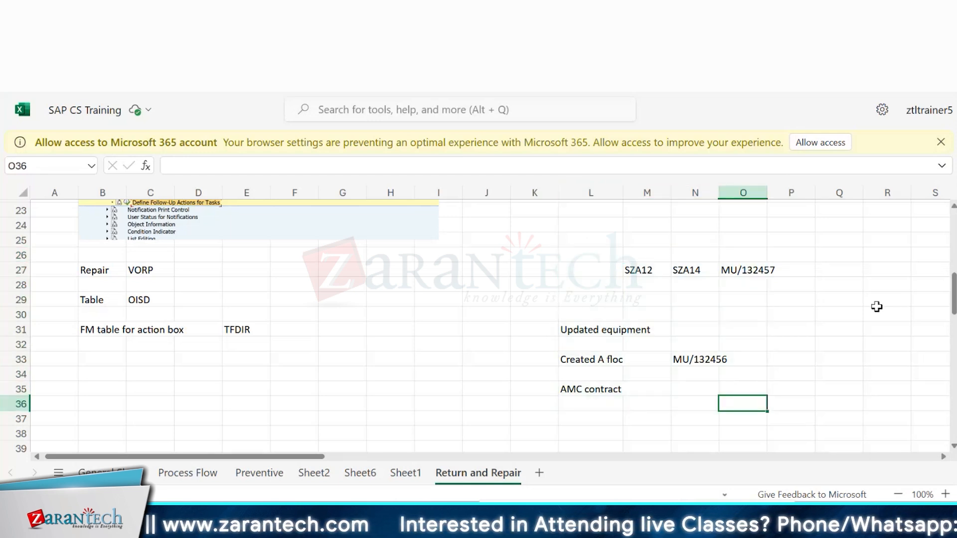
# Step: Enter the function module name 'BAPI_EQUI_CANGE' in cell P31 beside the 'Updated equipment' note
pyautogui.click(811, 329)
pyautogui.doubleClick(811, 329)
pyautogui.write('{A')
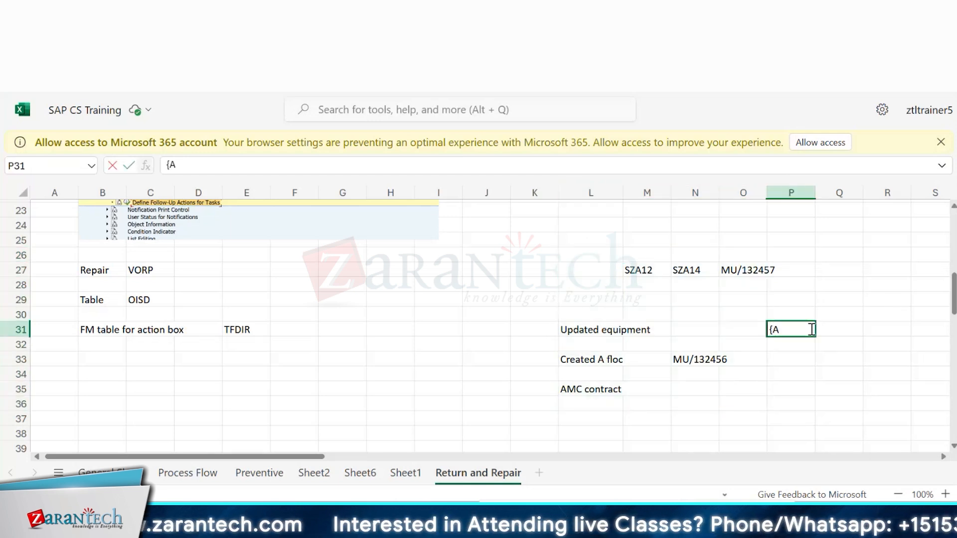
pyautogui.press('BackSpace')
pyautogui.press('BackSpace')
pyautogui.write('BAPI_EUI')
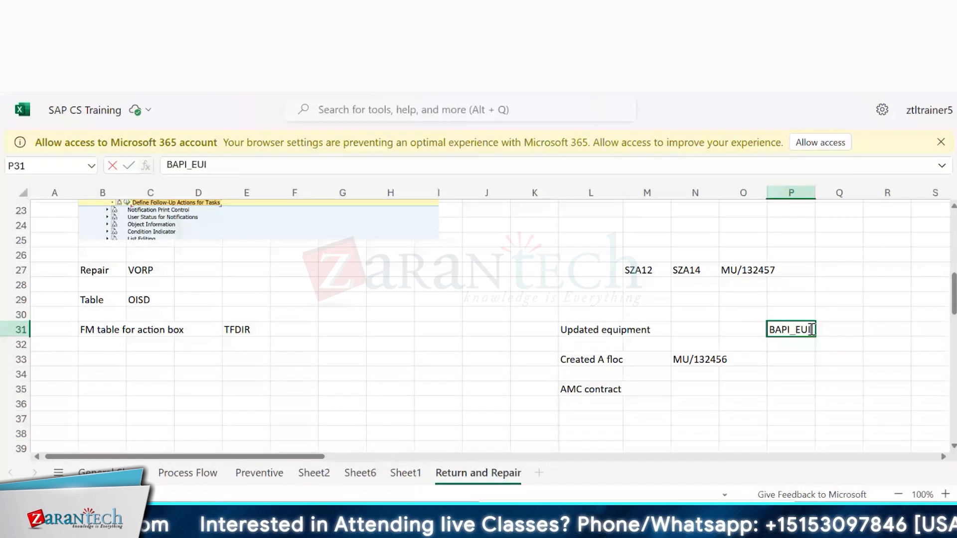
pyautogui.write('P_')
pyautogui.press('BackSpace')
pyautogui.press('BackSpace')
pyautogui.press('BackSpace')
pyautogui.press('BackSpace')
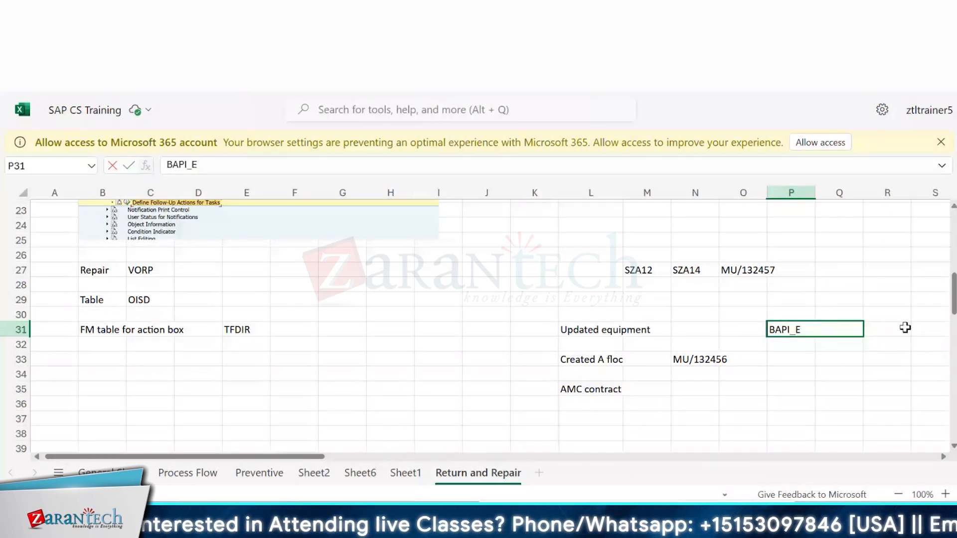
pyautogui.write('Qu')
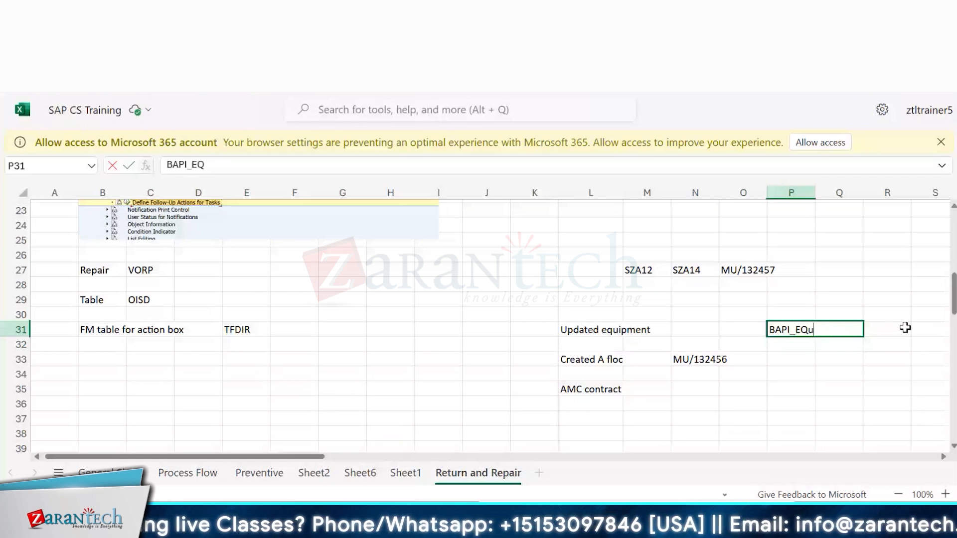
pyautogui.write('I_CANGE')
pyautogui.press('Return')
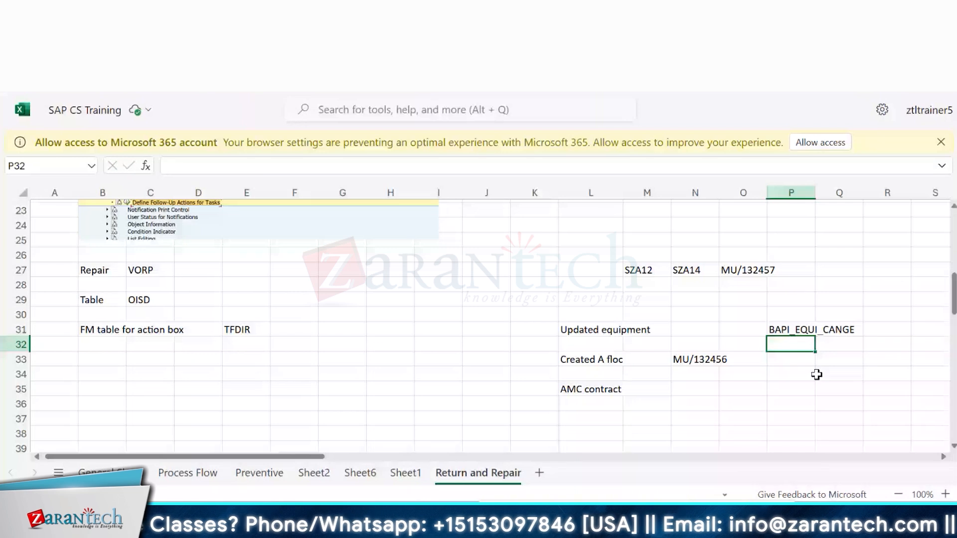
# Step: Enter 'BAPI_EQUI_CANGE' in cell P32 as well, below the existing entry
pyautogui.write('BAPI_EQUI_CANGE')
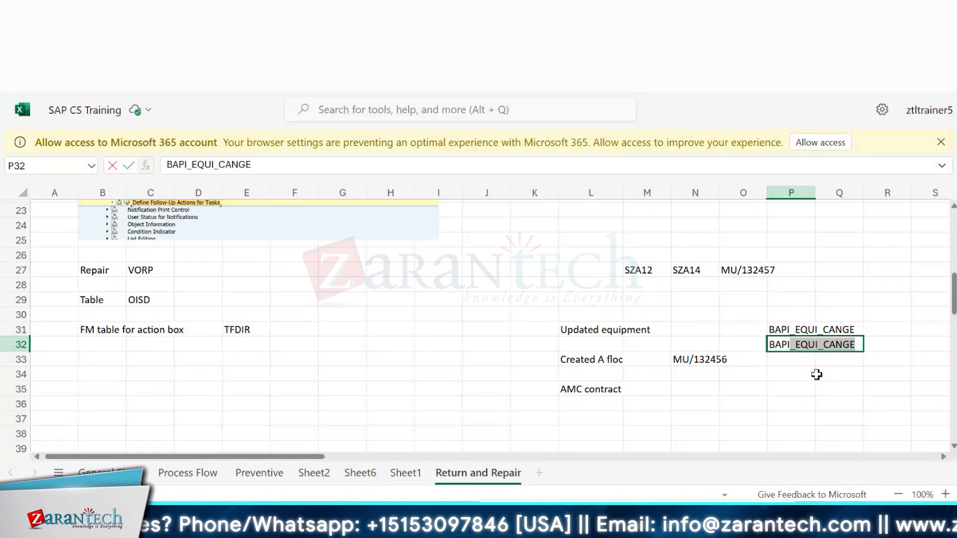
pyautogui.press('Return')
pyautogui.press('Down')
pyautogui.press('Down')
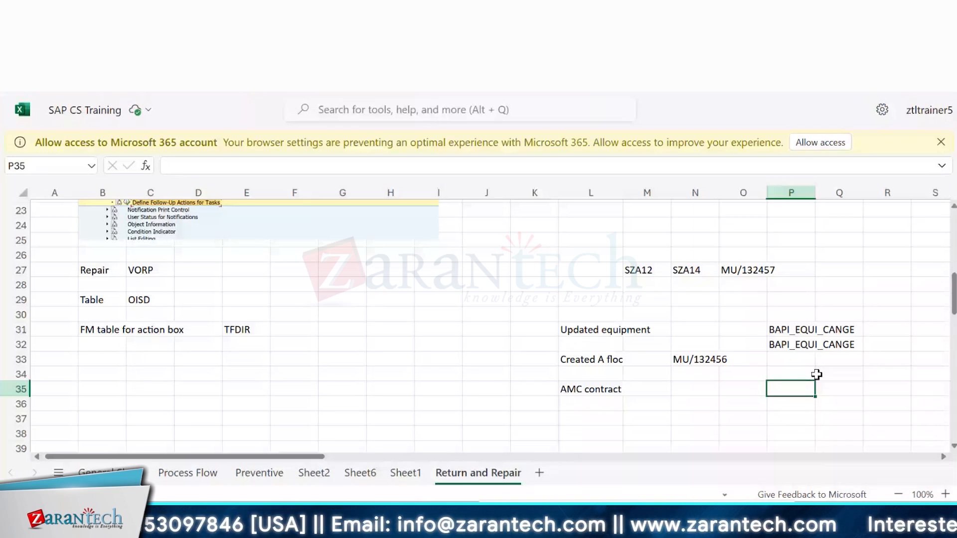
# Step: Review the notes in column L, rows 31 to 36, by selecting its cells
pyautogui.press('F2')
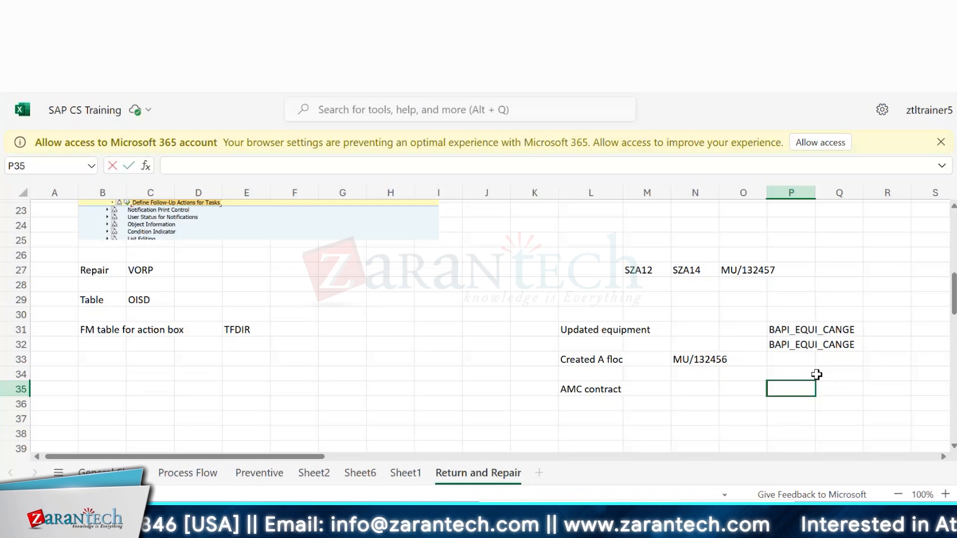
pyautogui.click(747, 407)
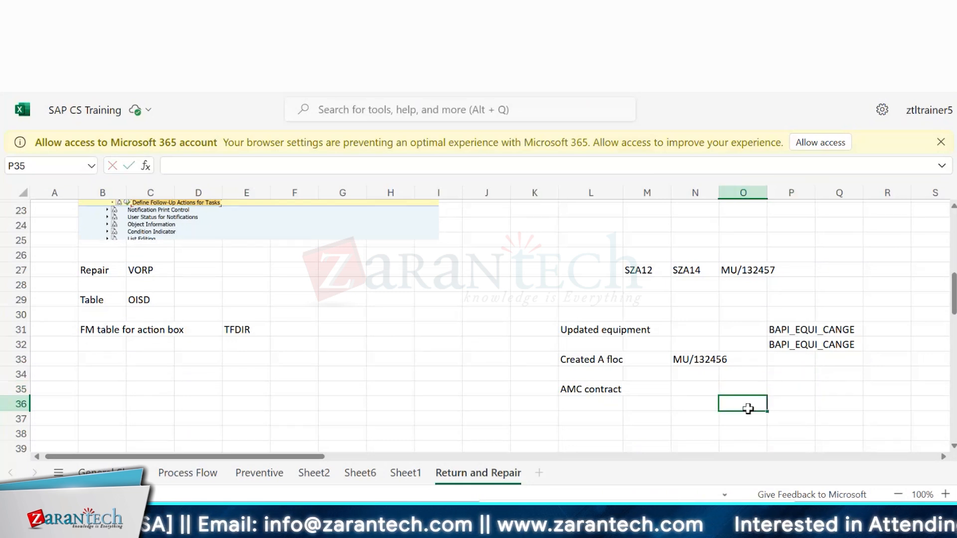
pyautogui.scroll(-1, 790, 401)
pyautogui.click(804, 383)
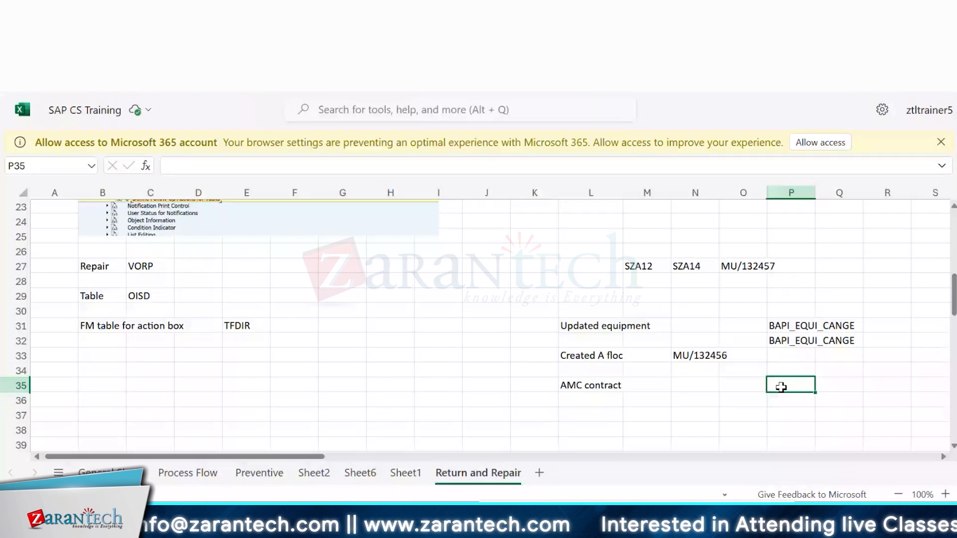
pyautogui.click(604, 427)
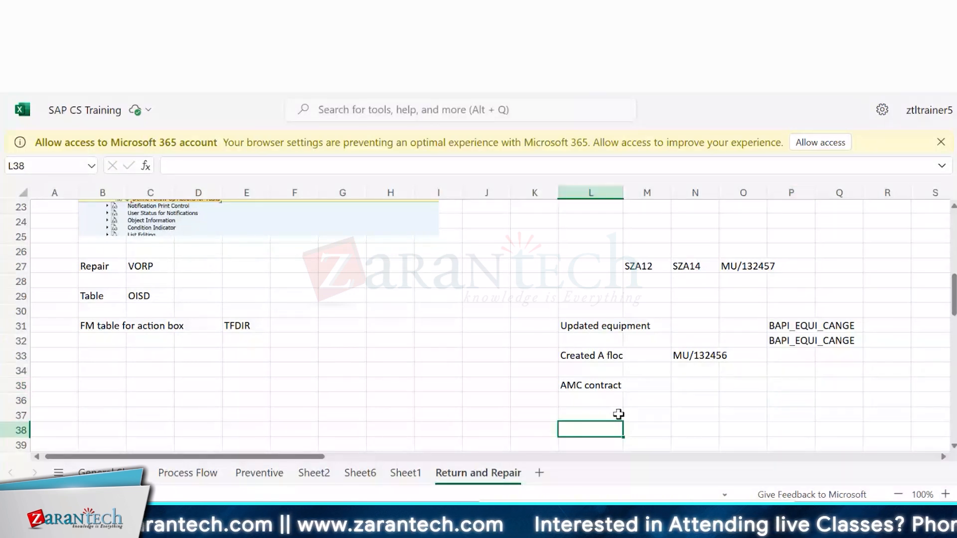
pyautogui.click(614, 411)
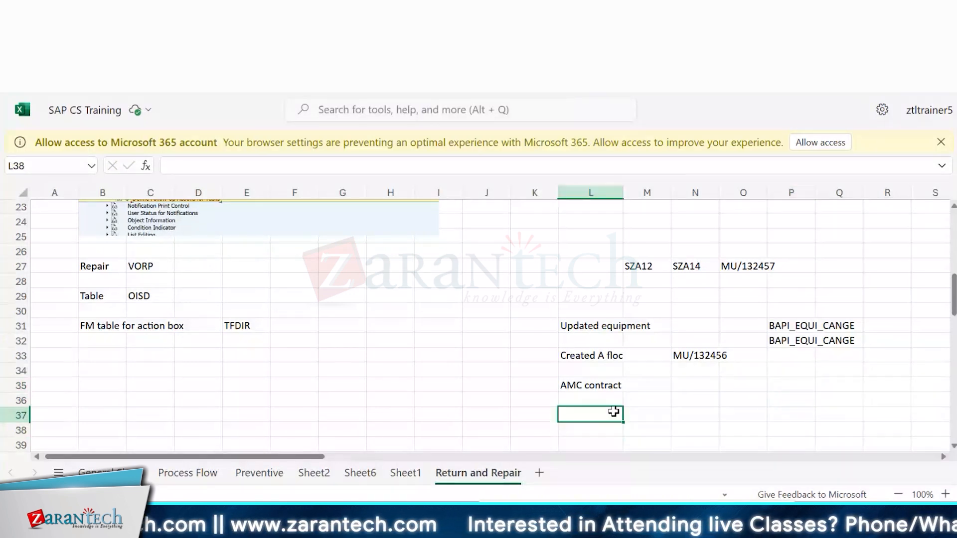
pyautogui.click(600, 336)
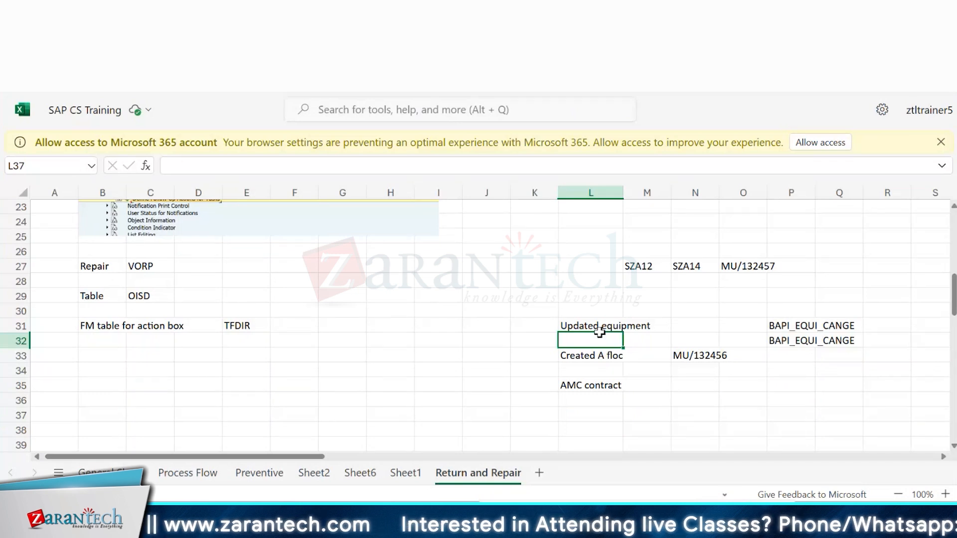
pyautogui.moveTo(599, 332); pyautogui.dragTo(617, 397)
pyautogui.click(668, 397)
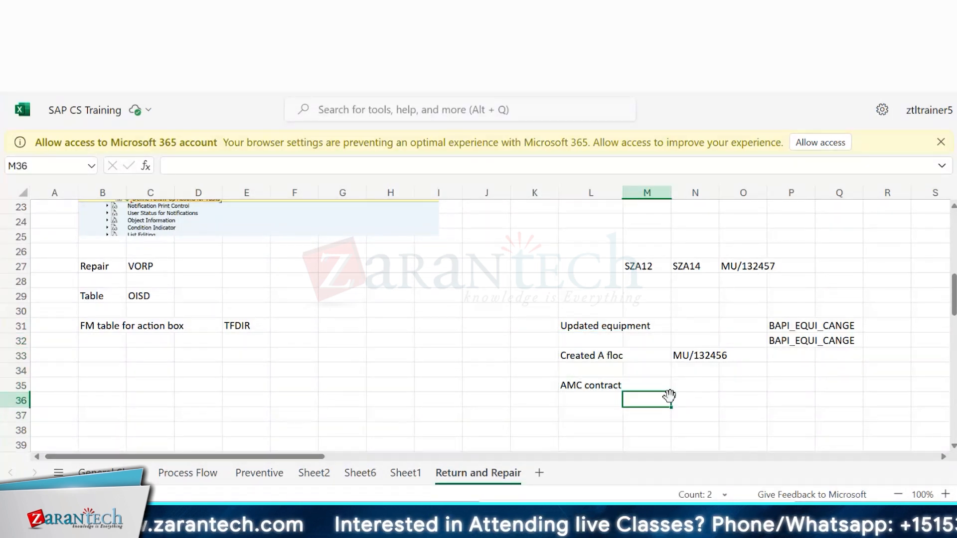
pyautogui.click(596, 388)
pyautogui.click(602, 353)
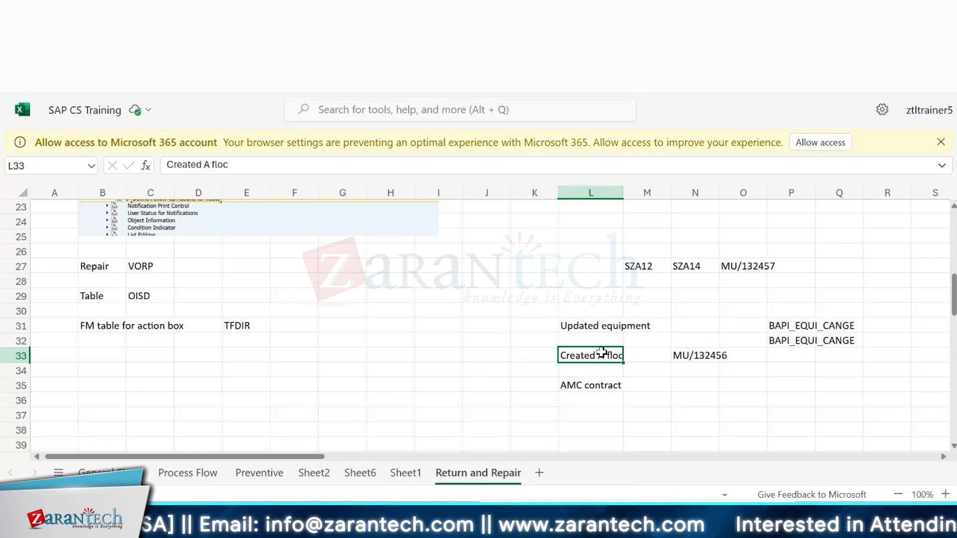
pyautogui.press('Up')
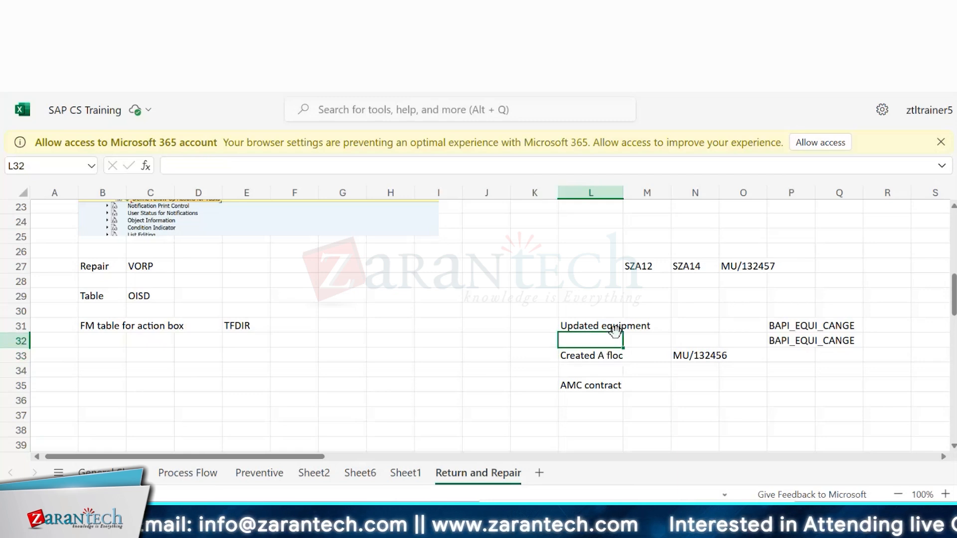
# Step: Glance at the SAP Change Equipment initial screen and return to the spreadsheet
pyautogui.hotkey('alt', 'Tab')
pyautogui.hotkey('alt', 'Tab')
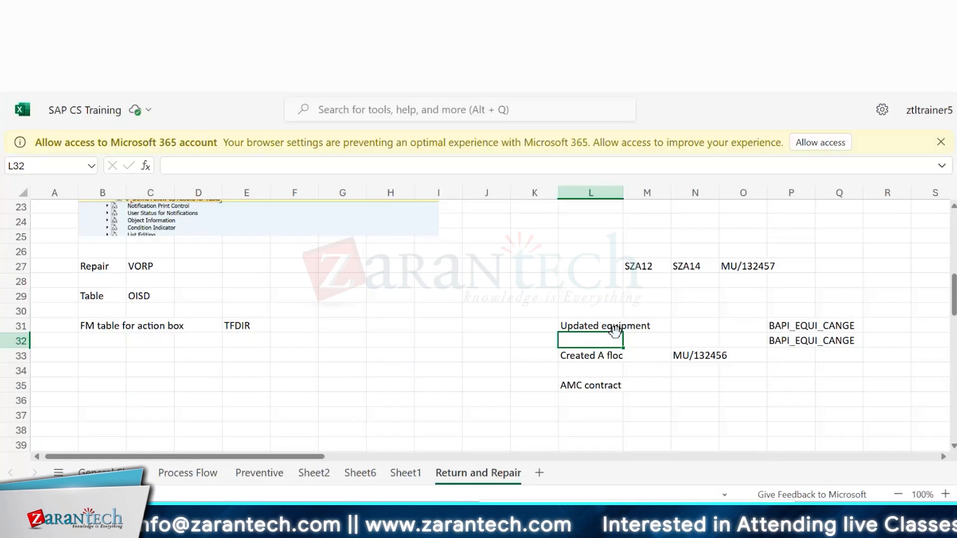
pyautogui.hotkey('alt', 'Tab')
pyautogui.click(209, 314)
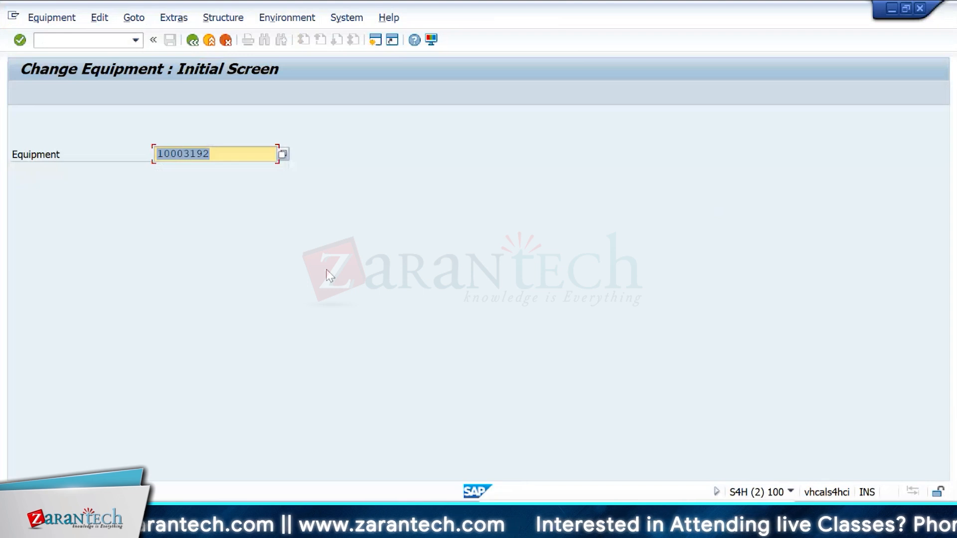
pyautogui.click(922, 13)
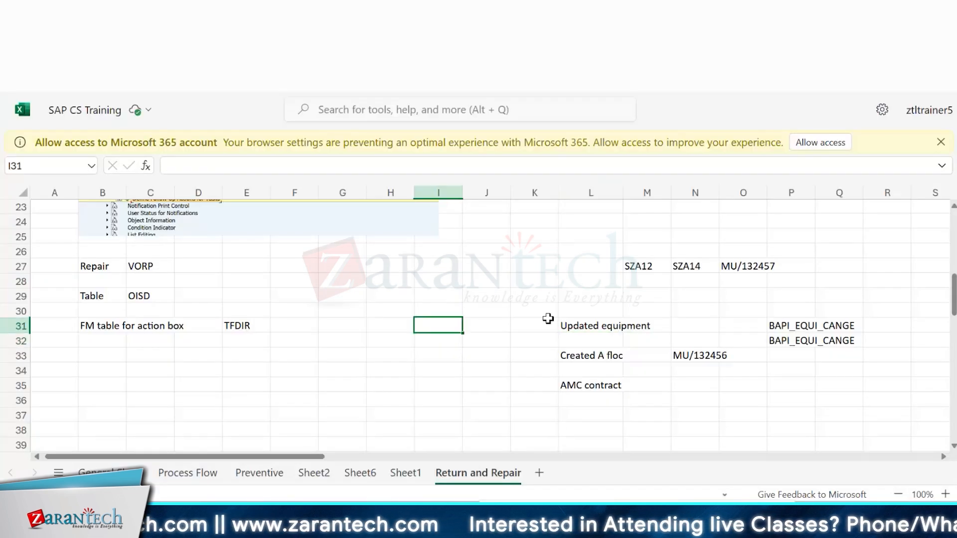
pyautogui.click(442, 339)
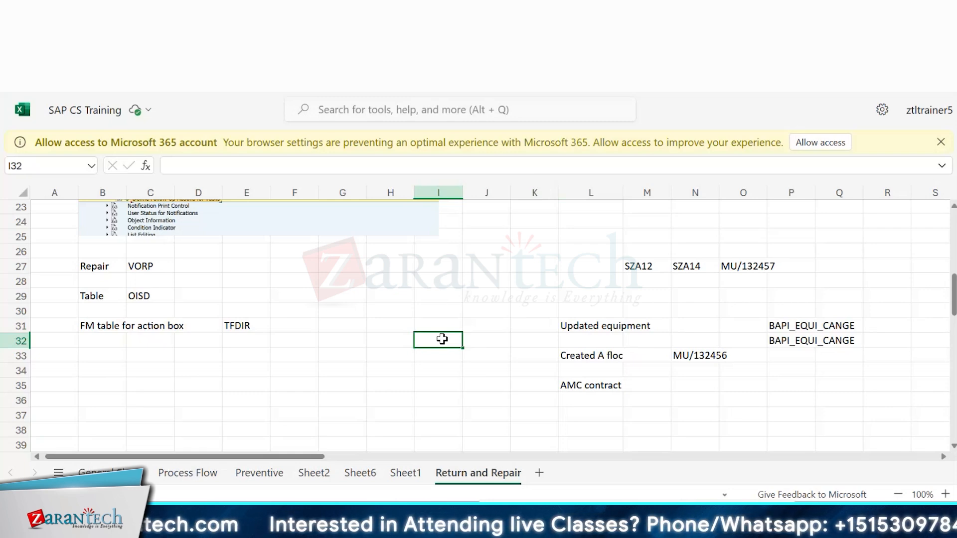
# Step: Switch to the Function Builder and browse the Function Module field's recent entries and search help
pyautogui.hotkey('alt', 'Tab')
pyautogui.press('Tab')
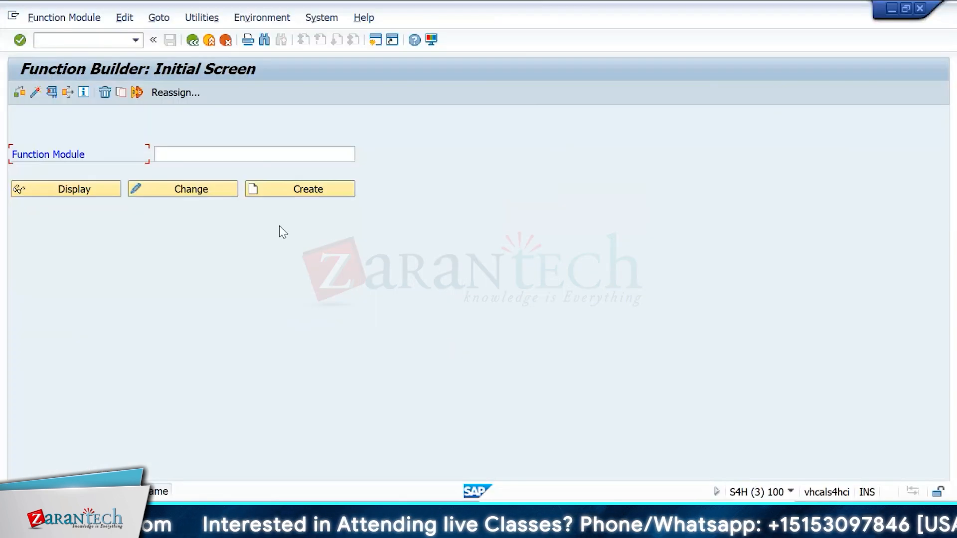
pyautogui.click(261, 150)
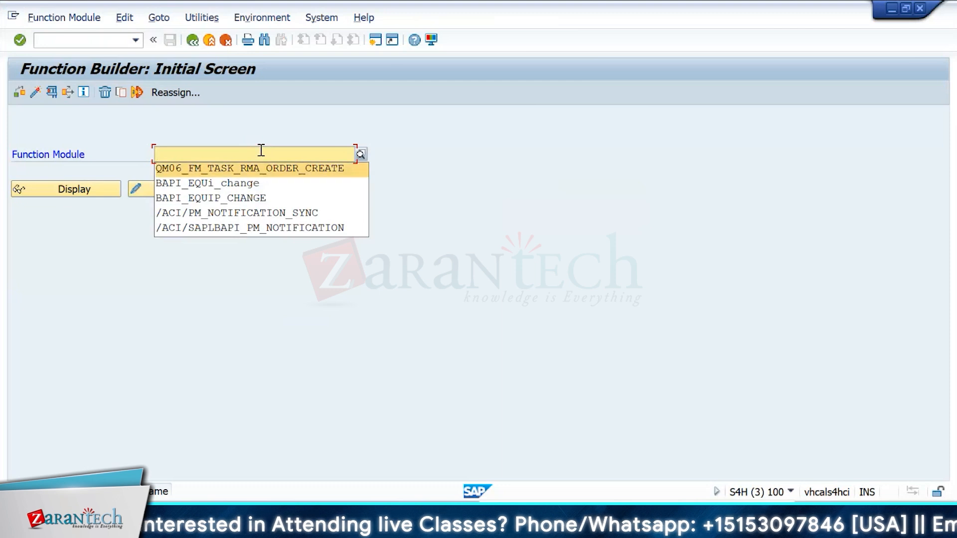
pyautogui.press('Return')
pyautogui.doubleClick(261, 150)
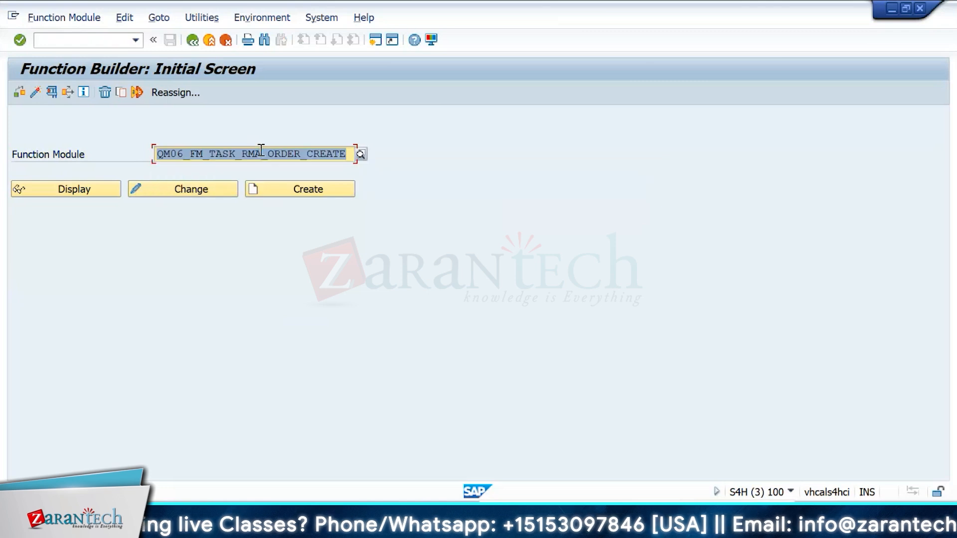
pyautogui.hotkey('alt', 'Tab')
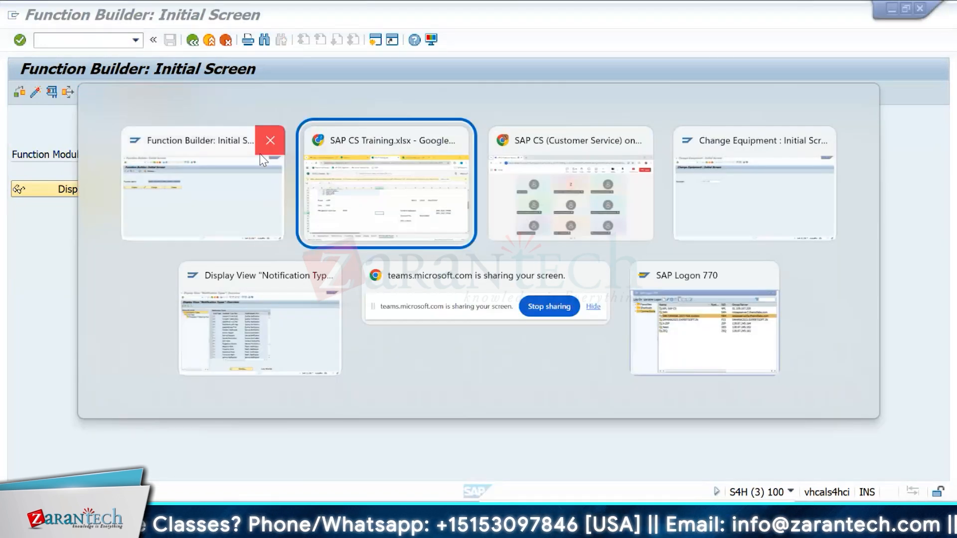
pyautogui.hotkey('alt', 'Tab')
pyautogui.press('Delete')
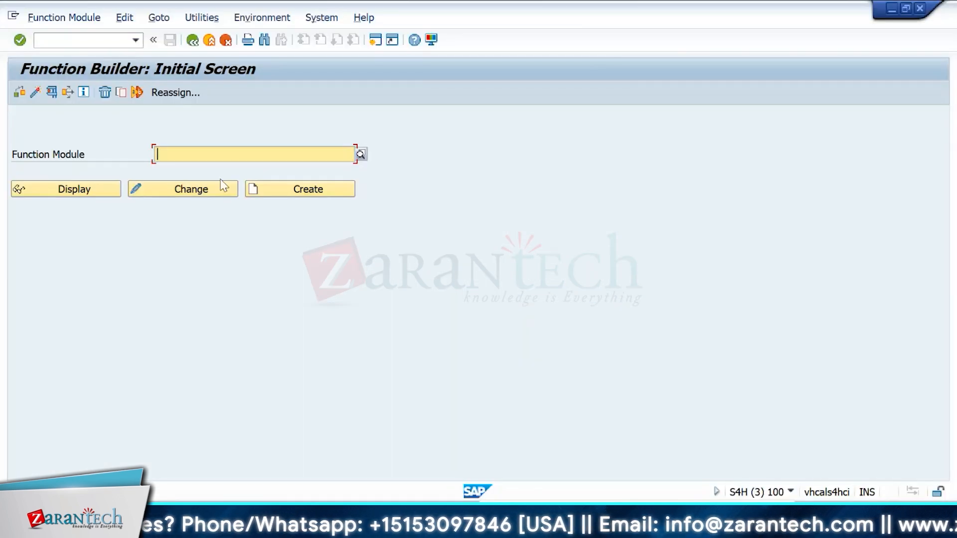
pyautogui.click(363, 151)
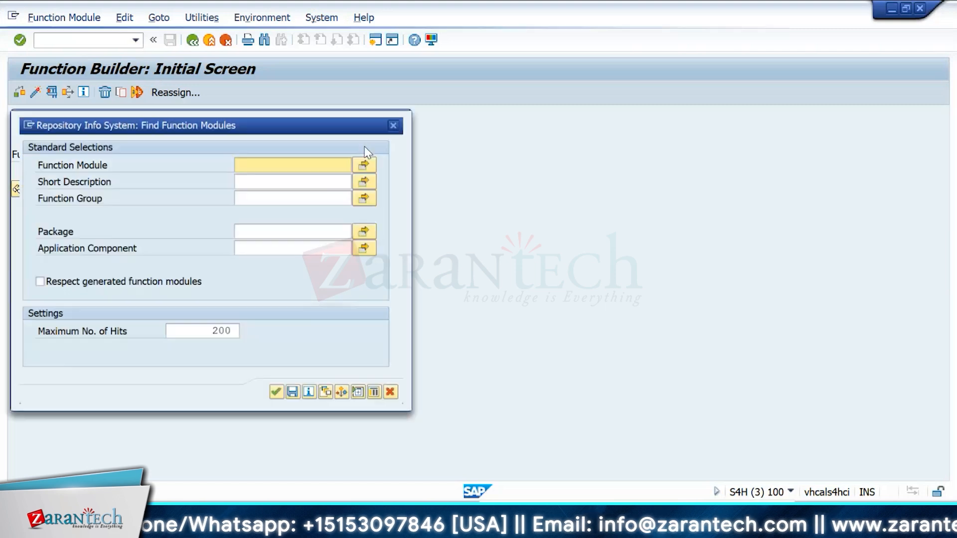
pyautogui.click(401, 119)
pyautogui.press('Down')
pyautogui.click(285, 168)
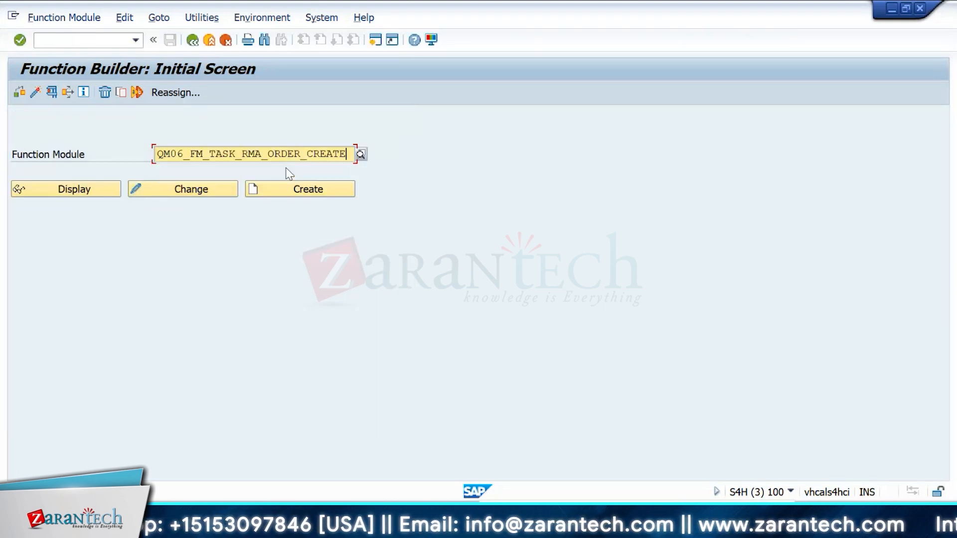
# Step: Open transaction SE37 from the SAP command field to reach the Function Builder
pyautogui.hotkey('ctrl', 'a')
pyautogui.hotkey('alt', 'Tab')
pyautogui.hotkey('alt', 'Tab')
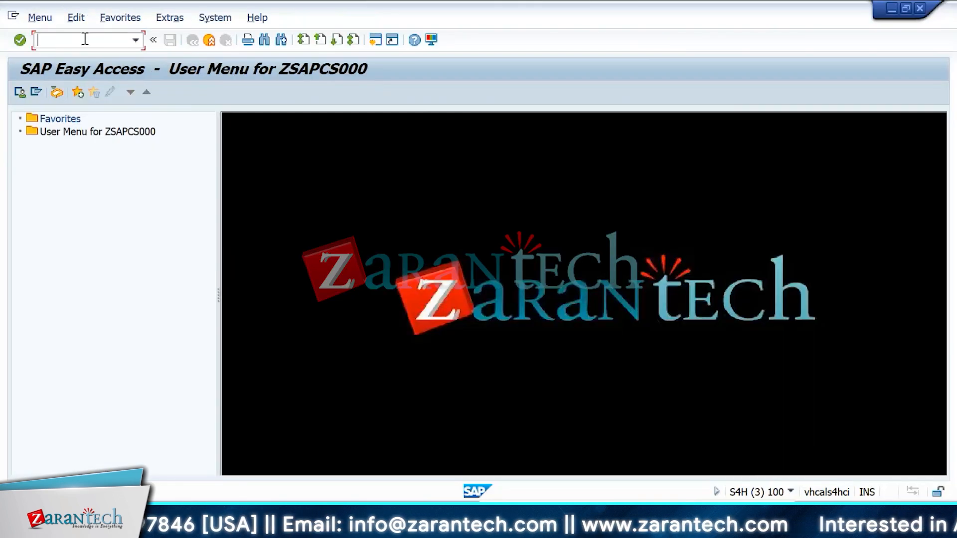
pyautogui.write('se38')
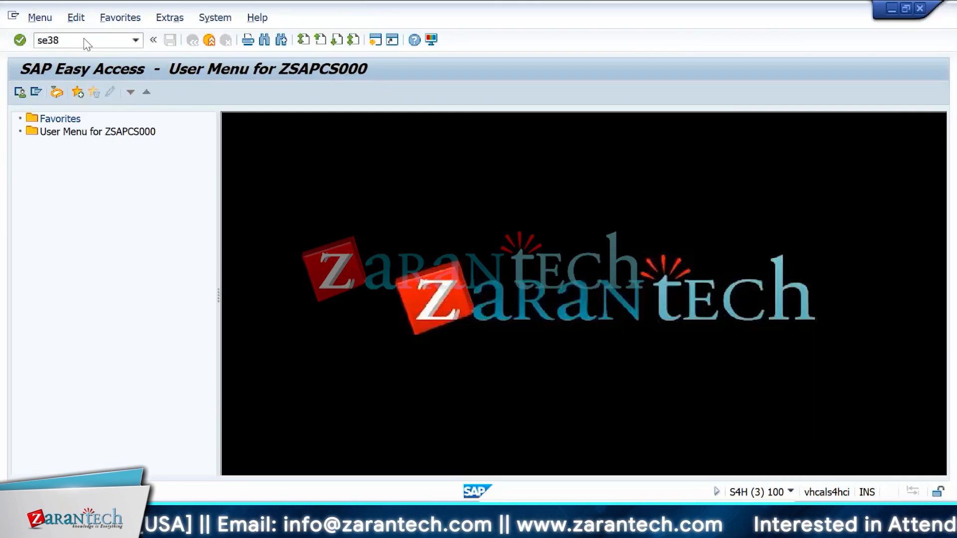
pyautogui.press('Return')
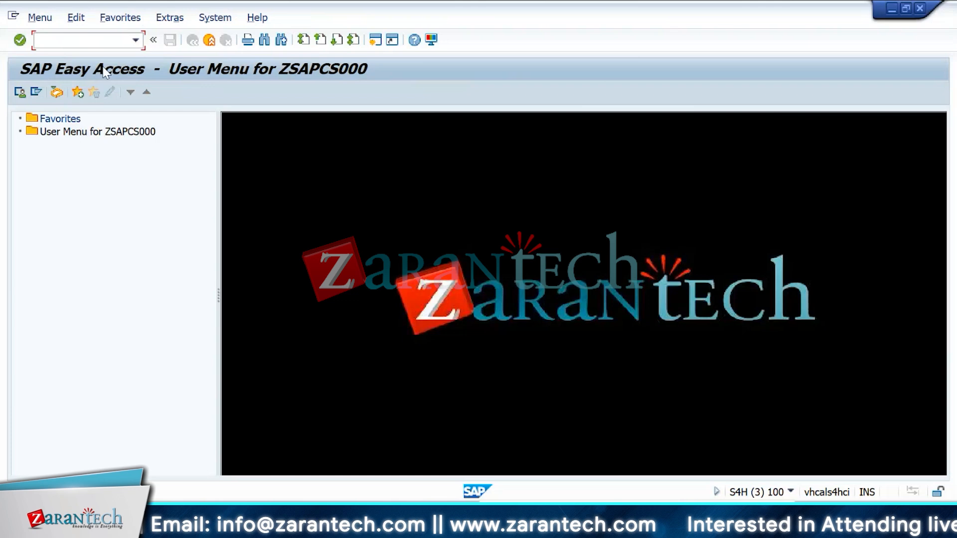
pyautogui.write('se37')
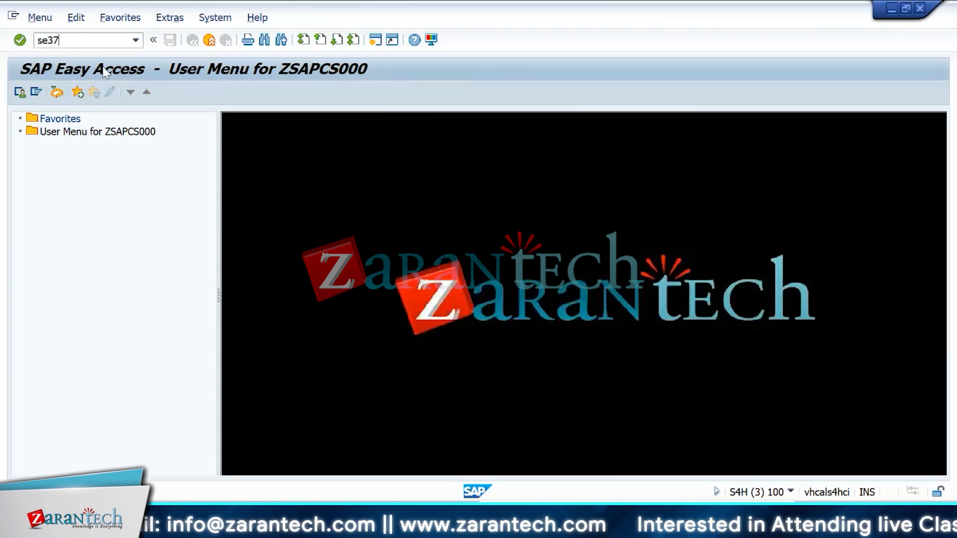
pyautogui.press('Return')
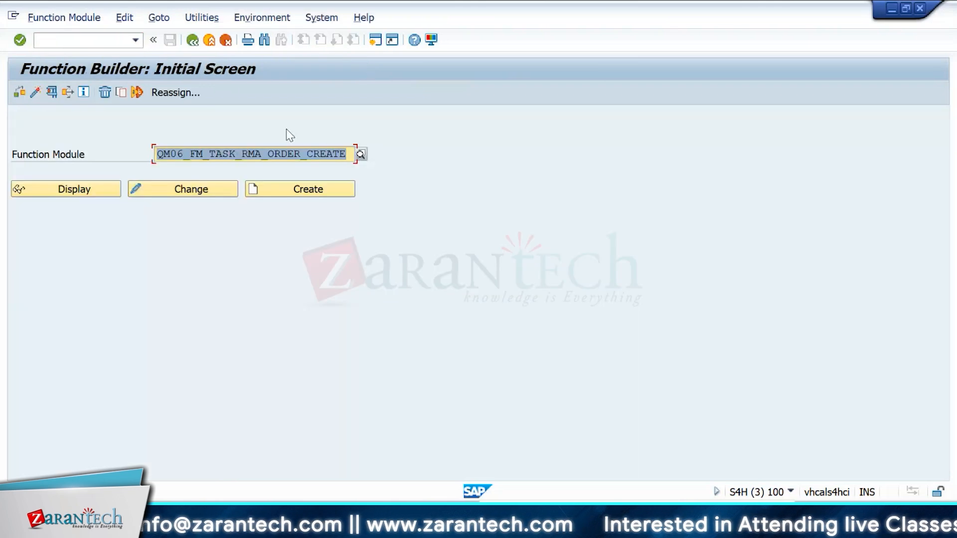
# Step: Search the Function Builder for function modules matching *EQUI*
pyautogui.press('BackSpace')
pyautogui.write('*E')
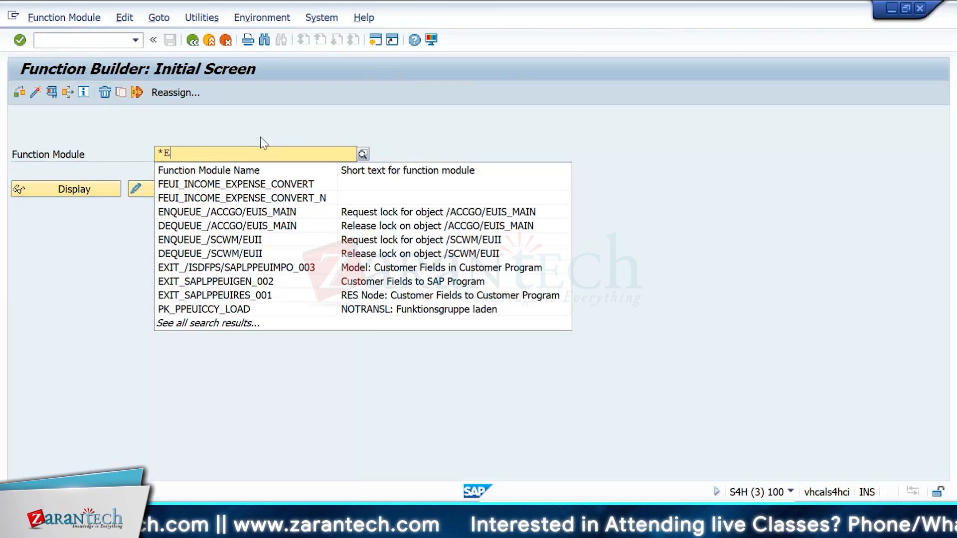
pyautogui.write('UIQUI*')
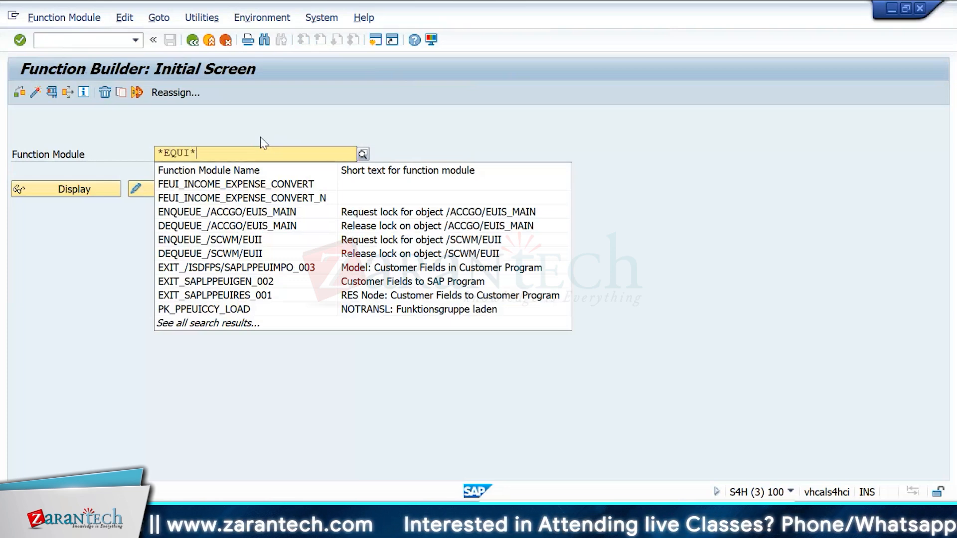
pyautogui.press('Return')
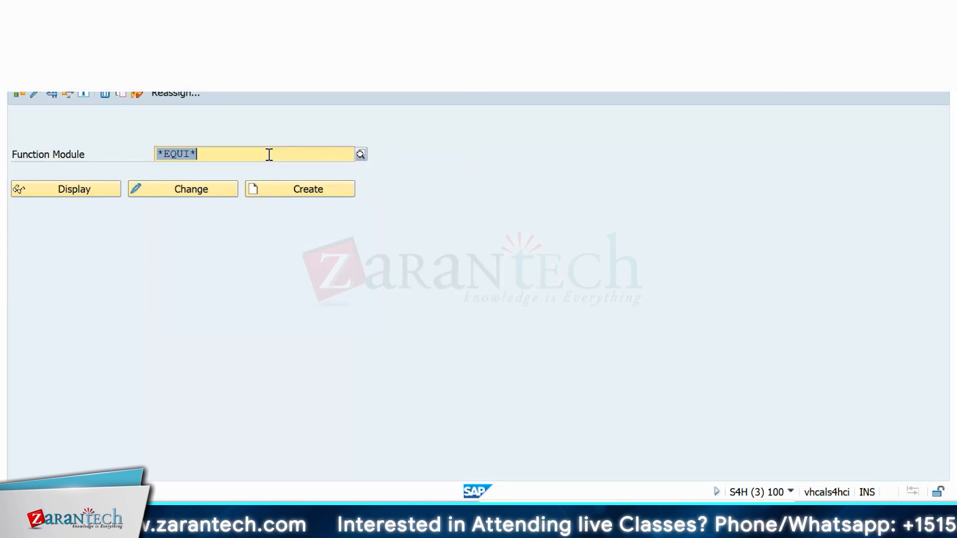
# Step: Enter 'BAPI' in cell A40 and 'BAPI_ALM_ORDER_MAINTIAN' in cell B40 of the spreadsheet
pyautogui.hotkey('alt', 'Tab')
pyautogui.click(464, 396)
pyautogui.press('Down')
pyautogui.press('Down')
pyautogui.press('Down')
pyautogui.press('Down')
pyautogui.press('Down')
pyautogui.press('Down')
pyautogui.press('Down')
pyautogui.press('Down')
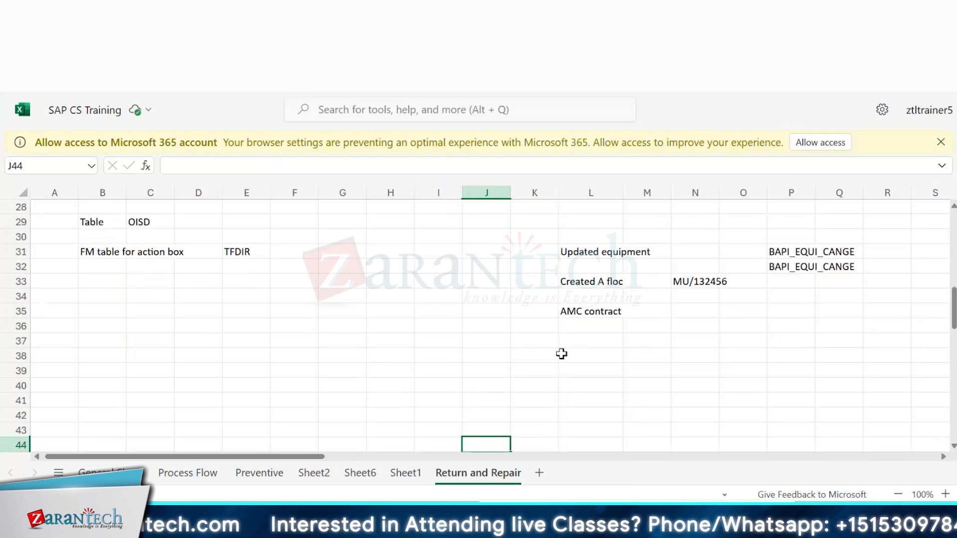
pyautogui.click(61, 389)
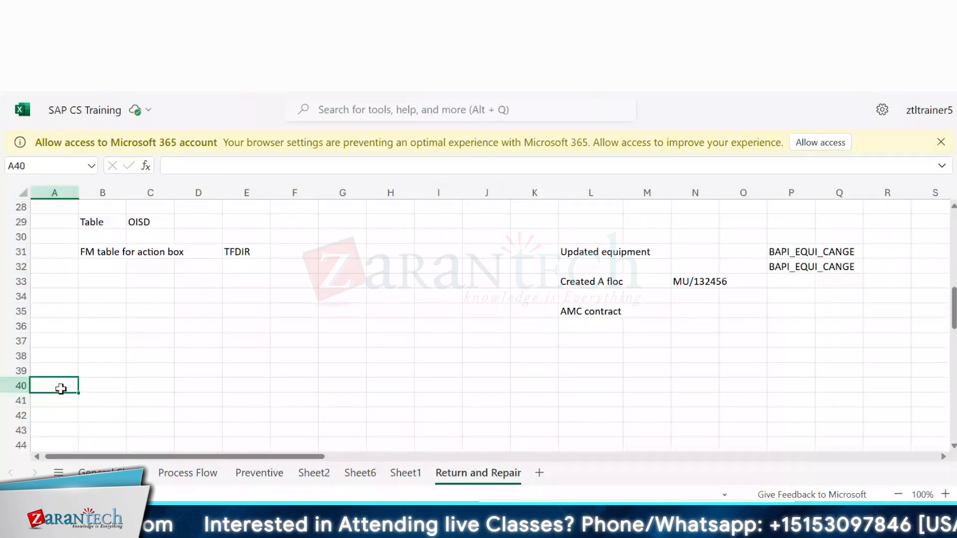
pyautogui.write('BAPI')
pyautogui.press('Tab')
pyautogui.write('BAPI_A')
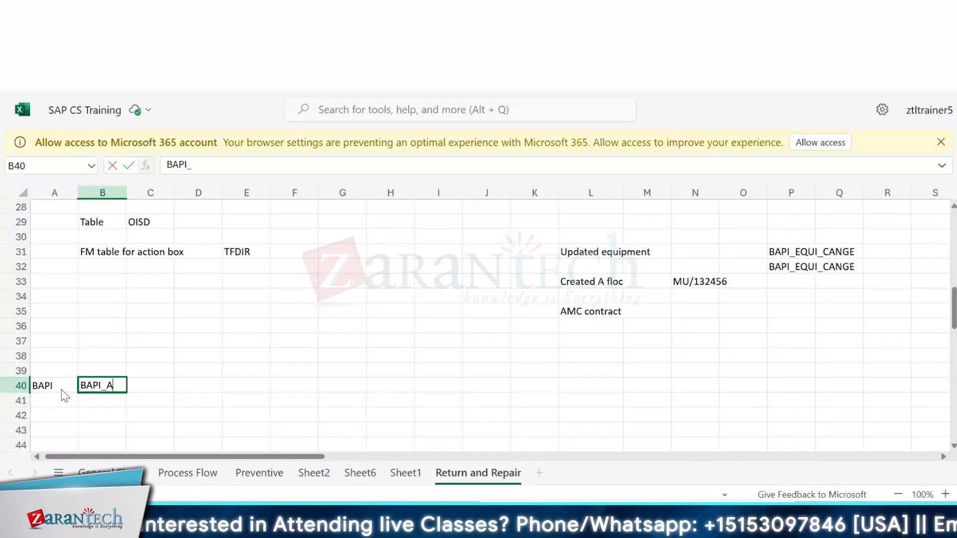
pyautogui.write('LM_')
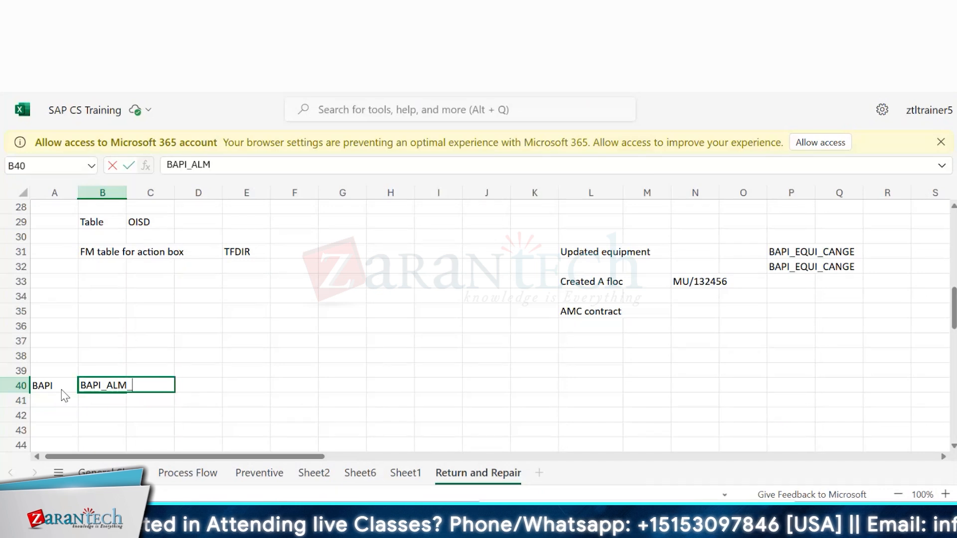
pyautogui.write('ORDER_MAINTIAN')
pyautogui.press('Return')
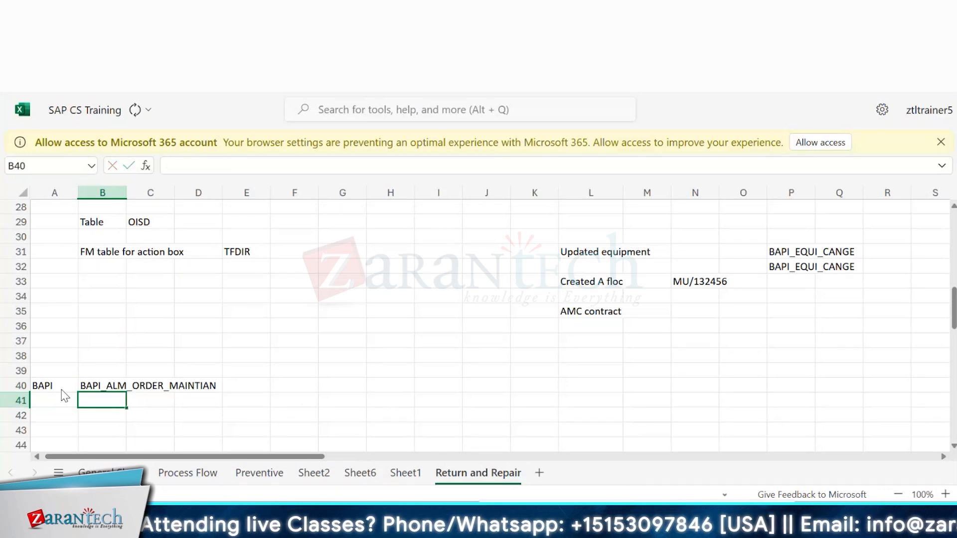
pyautogui.click(52, 390)
pyautogui.moveTo(52, 390); pyautogui.dragTo(216, 388)
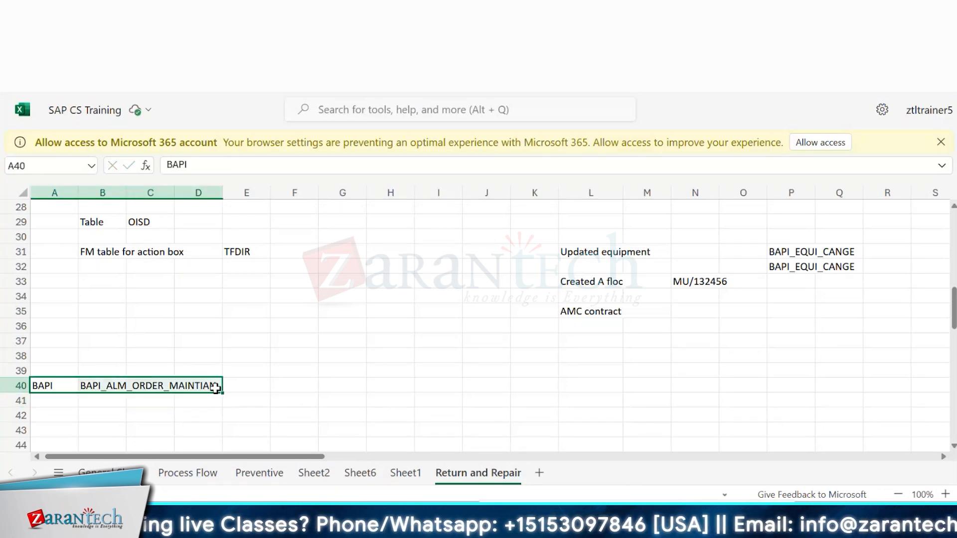
pyautogui.click(103, 384)
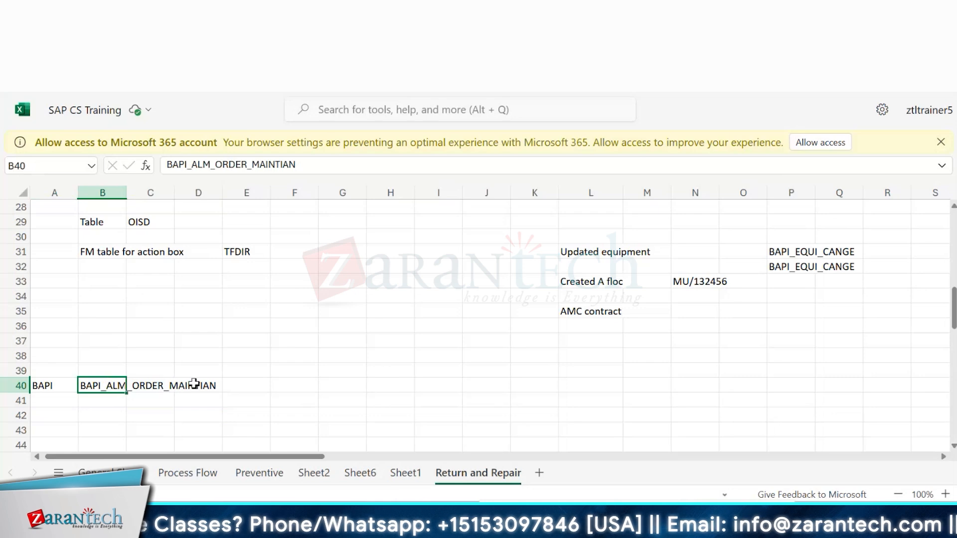
pyautogui.click(264, 385)
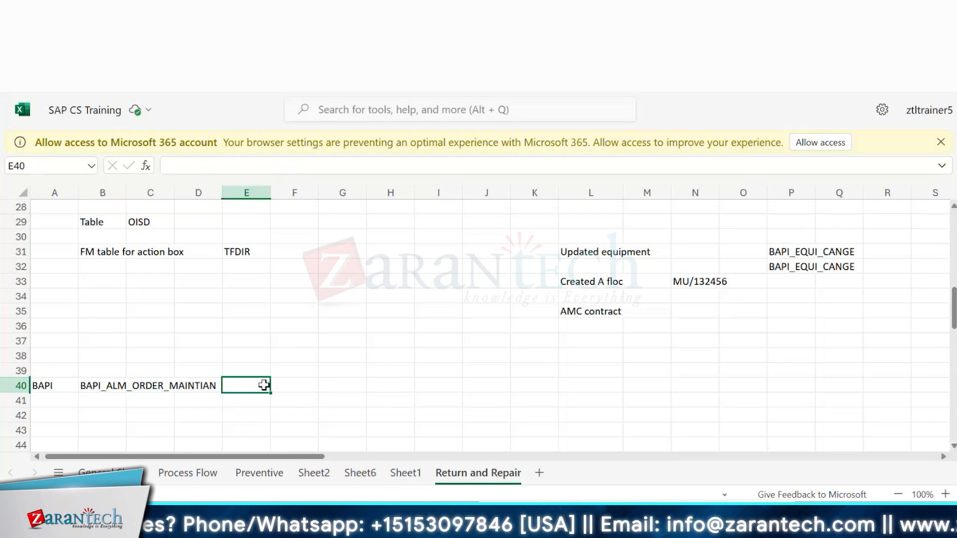
# Step: Switch to the Function Builder and enter BAPI_ALM_ORDER_MAINTAIN as the function module
pyautogui.hotkey('alt', 'Tab')
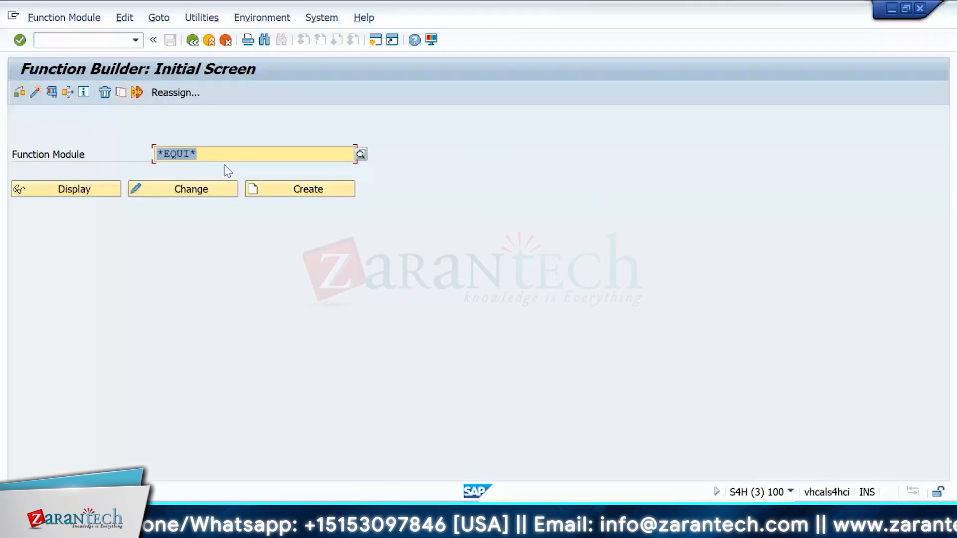
pyautogui.press('BackSpace')
pyautogui.write('BA')
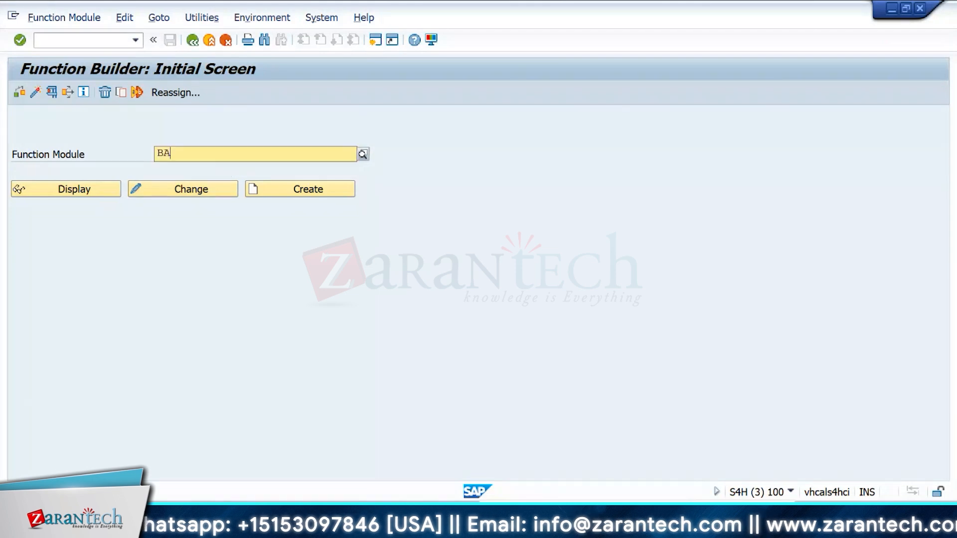
pyautogui.write('PI_ALM_ORDER_MAINTAIN')
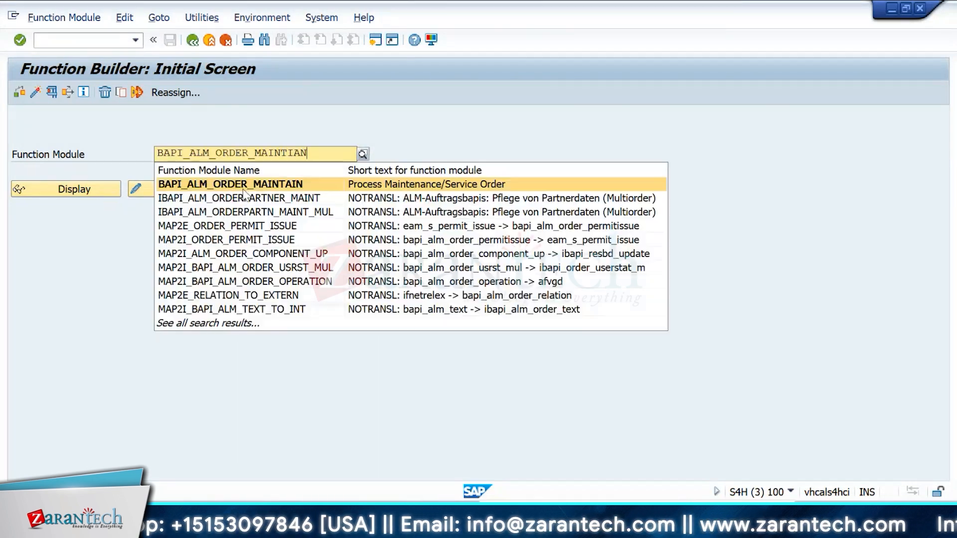
pyautogui.press('Return')
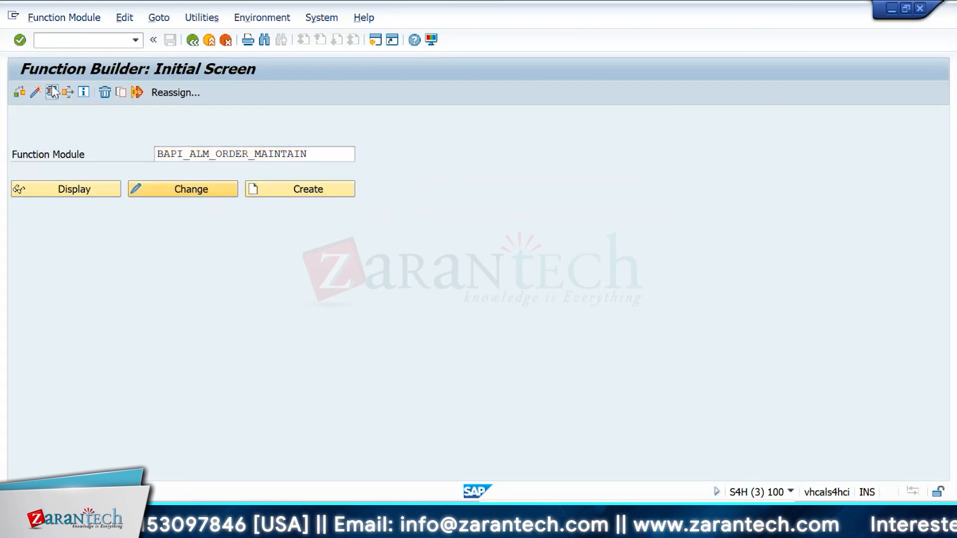
# Step: Open the test screen for BAPI_ALM_ORDER_MAINTAIN and review its import and table parameters
pyautogui.click(51, 91)
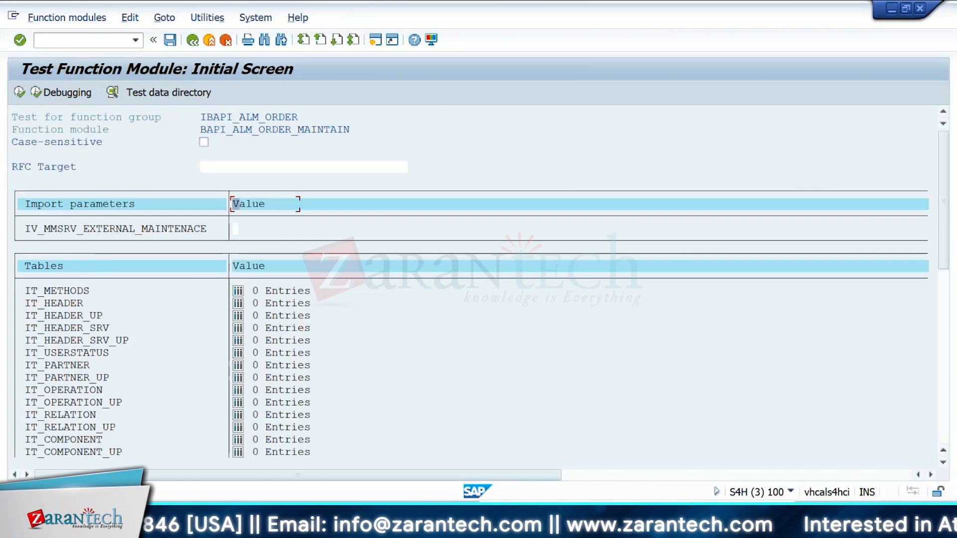
pyautogui.moveTo(945, 212); pyautogui.dragTo(955, 385)
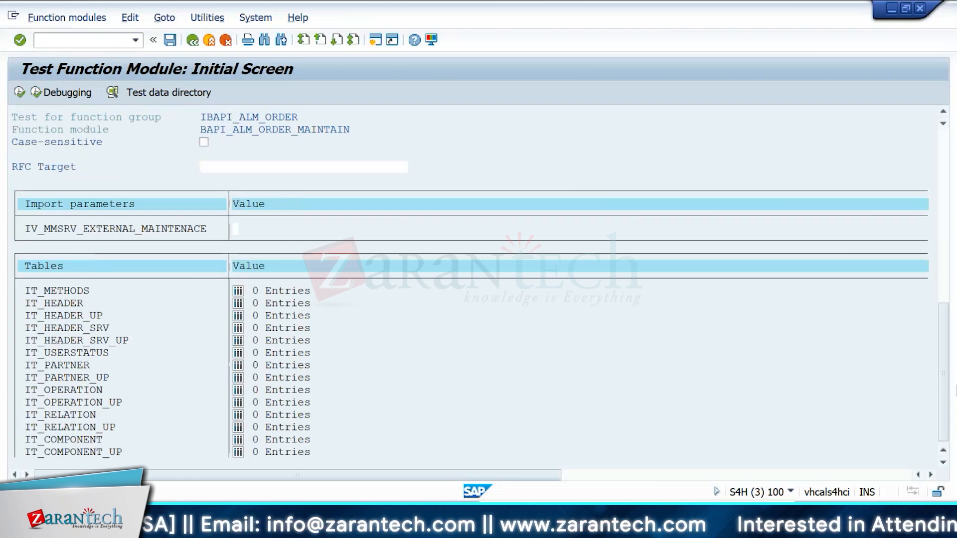
pyautogui.moveTo(943, 334); pyautogui.dragTo(940, 161)
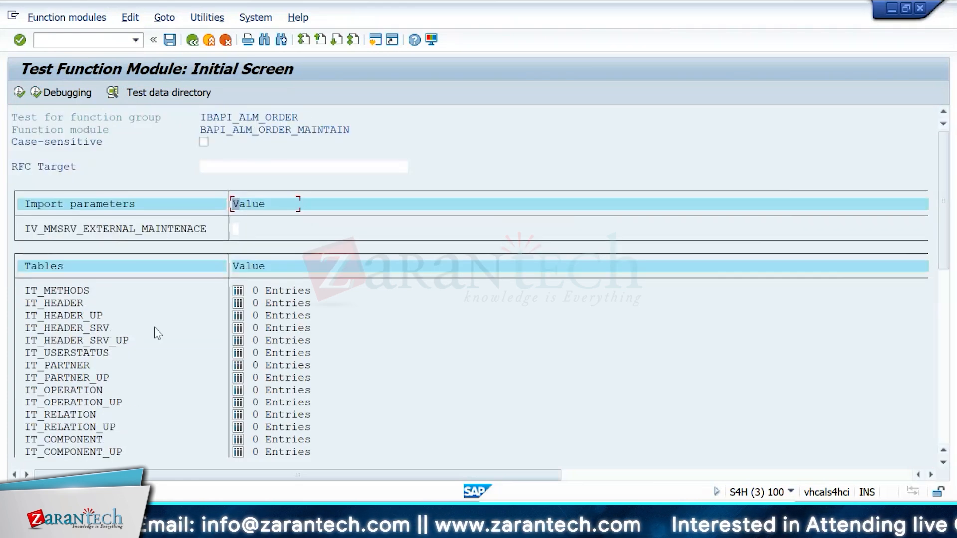
# Step: Open the documentation for BAPI_ALM_ORDER_MAINTAIN and scroll through its functionality description
pyautogui.click(165, 16)
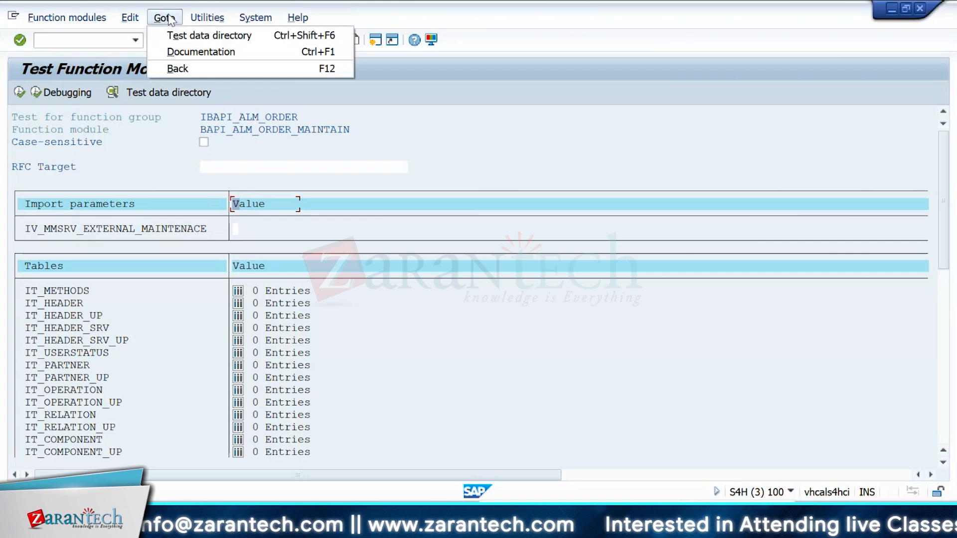
pyautogui.click(204, 50)
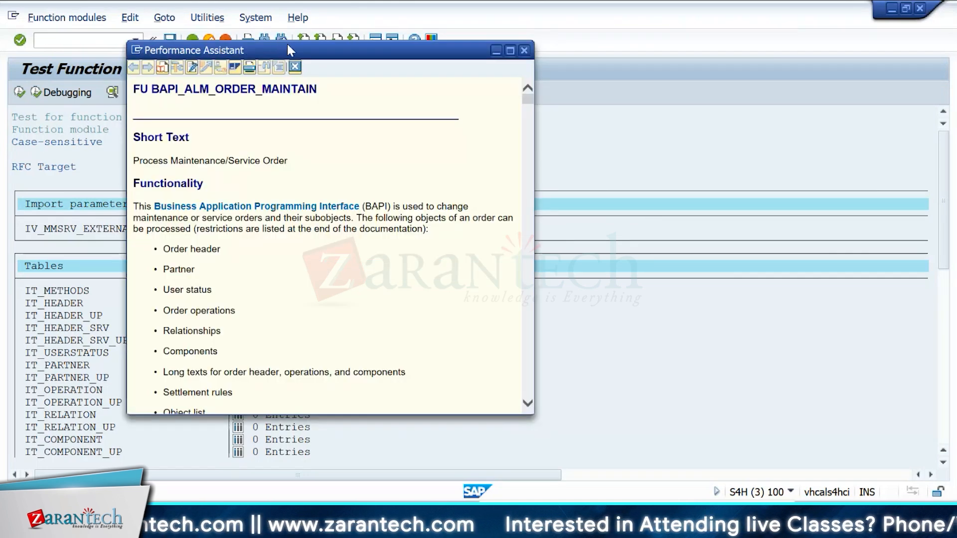
pyautogui.doubleClick(287, 48)
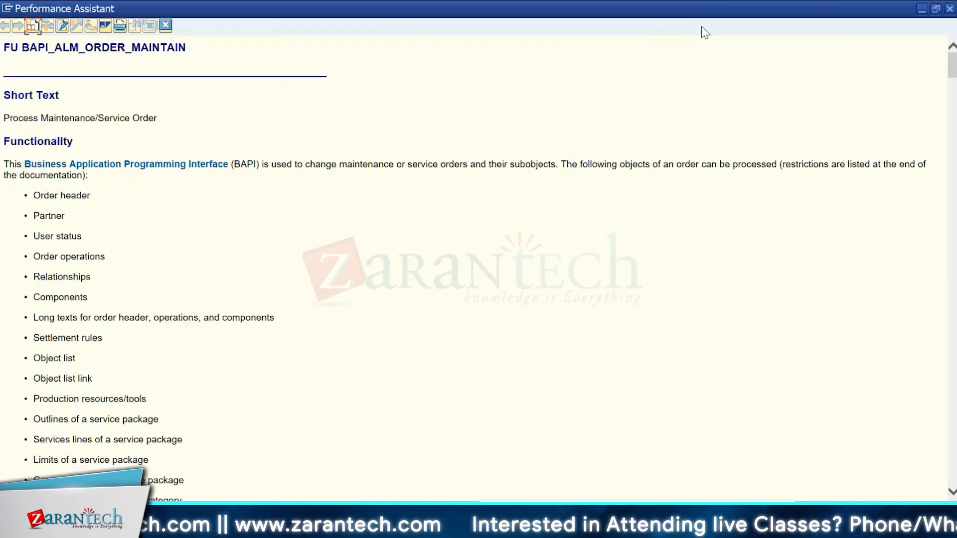
pyautogui.moveTo(952, 64)
pyautogui.mouseDown()
pyautogui.moveTo(952, 87)
pyautogui.moveTo(952, 65)
pyautogui.mouseUp()
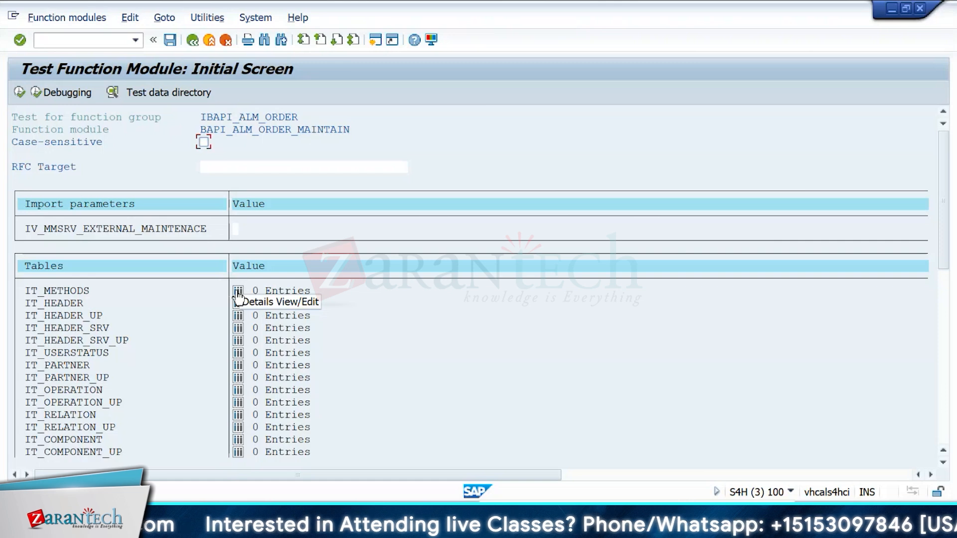
# Step: Open the IT_METHODS table editor, then return to the Function Builder initial screen
pyautogui.click(237, 291)
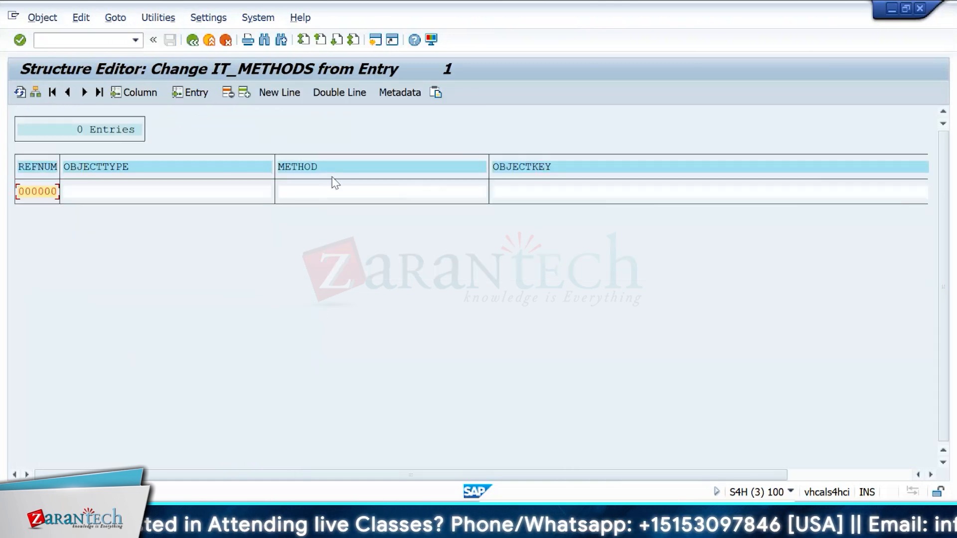
pyautogui.click(202, 40)
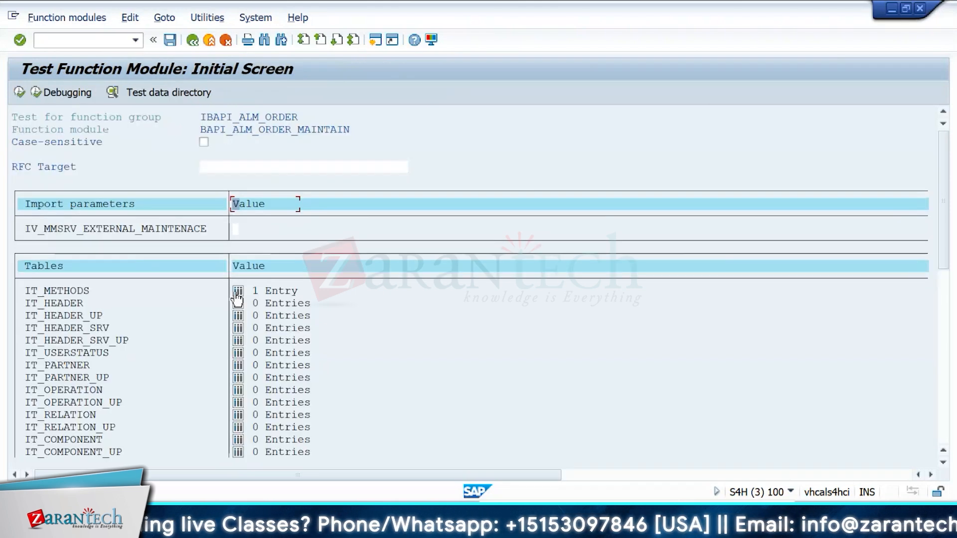
pyautogui.click(193, 39)
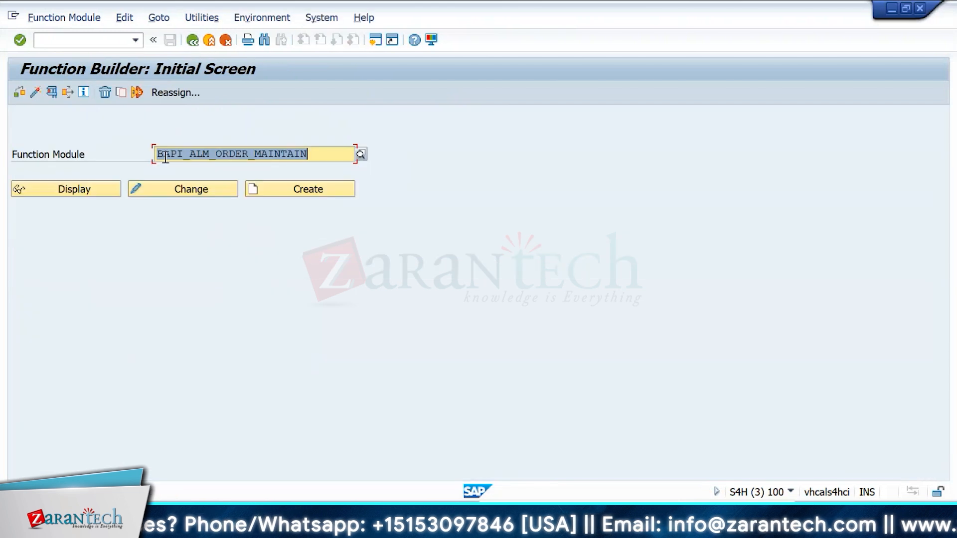
# Step: Search the Function Builder for function modules matching *EQUI*
pyautogui.press('Delete')
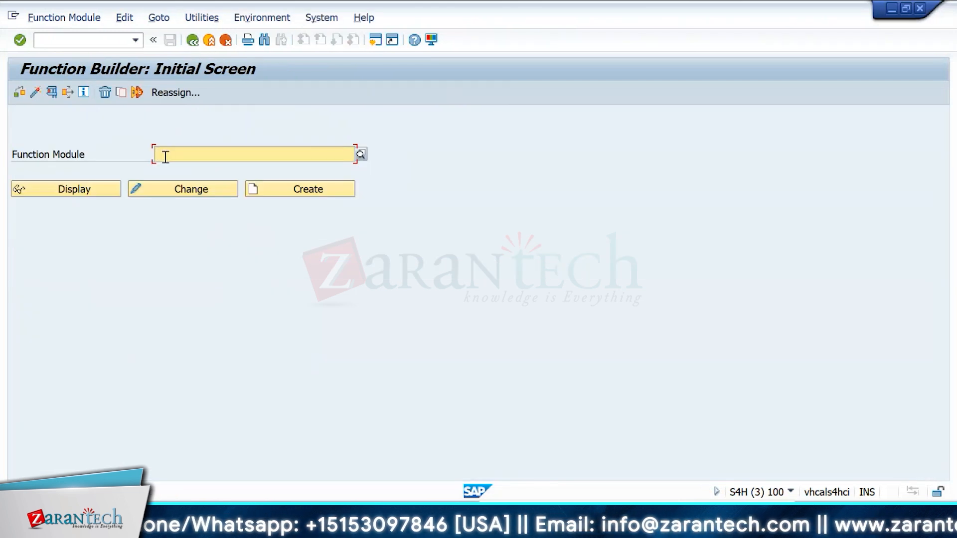
pyautogui.write('*EQUO')
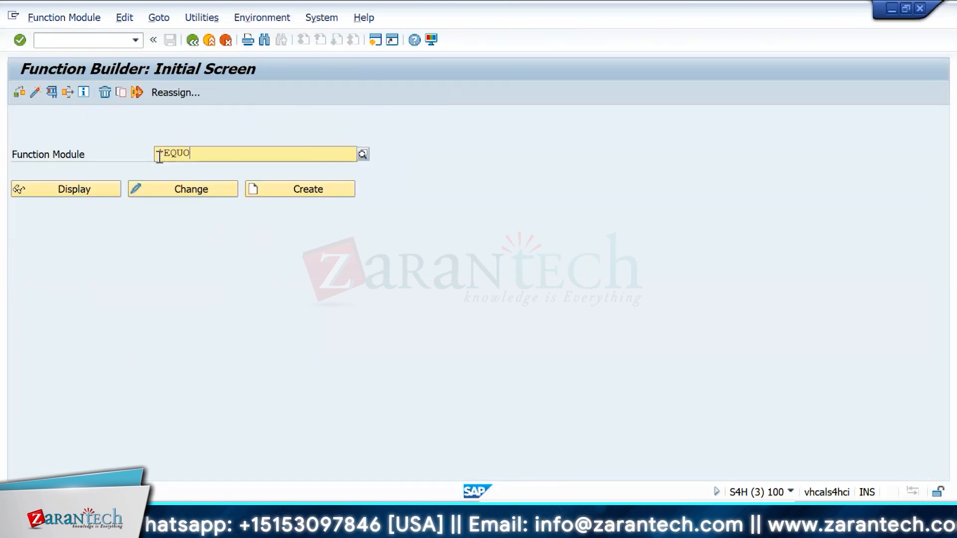
pyautogui.press('BackSpace')
pyautogui.write('I*')
pyautogui.click(362, 154)
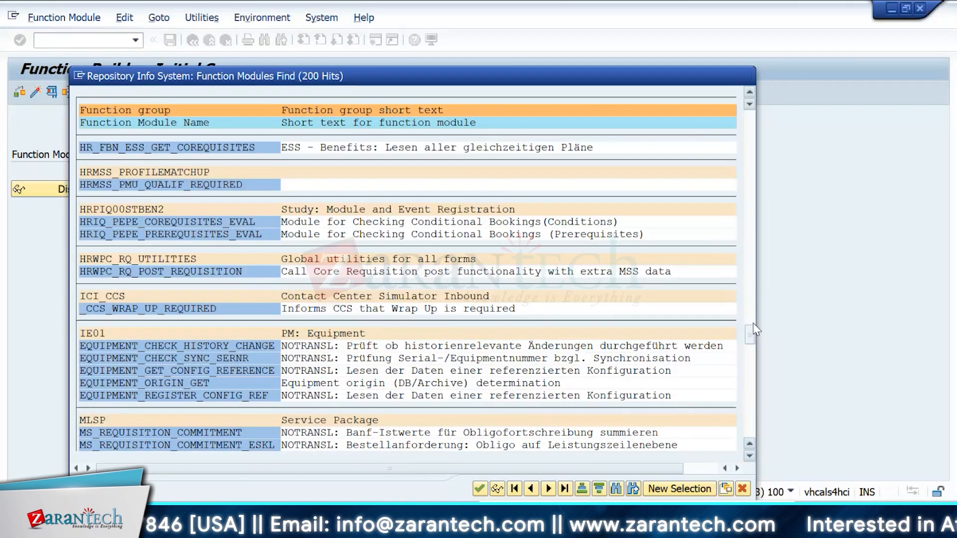
# Step: Browse the function module search results for equipment and order BAPIs
pyautogui.scroll(5, 753, 343)
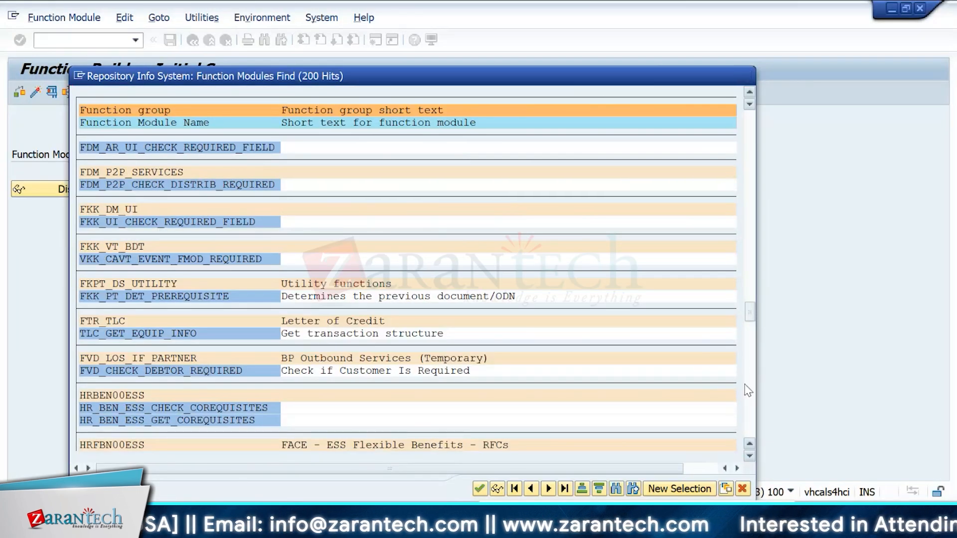
pyautogui.scroll(-5, 747, 390)
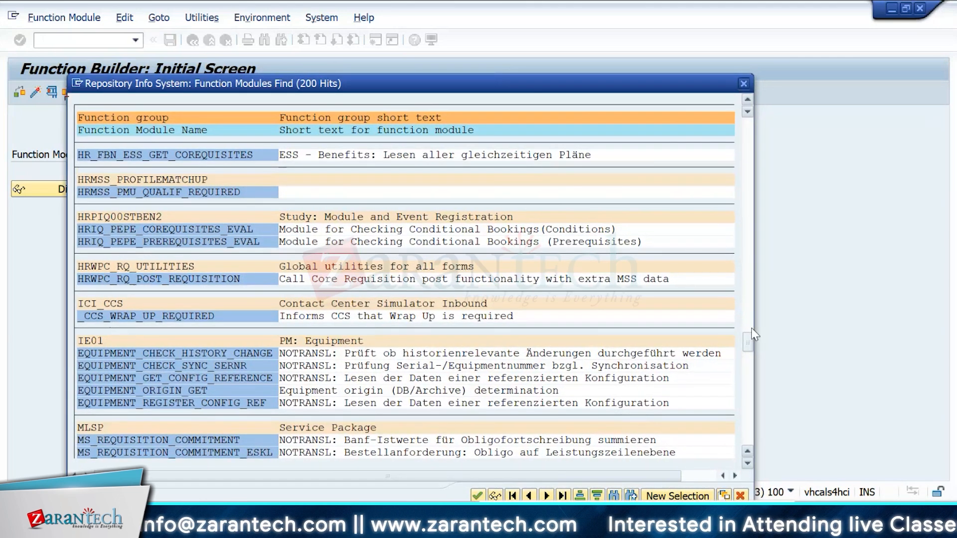
pyautogui.moveTo(747, 344); pyautogui.dragTo(744, 395)
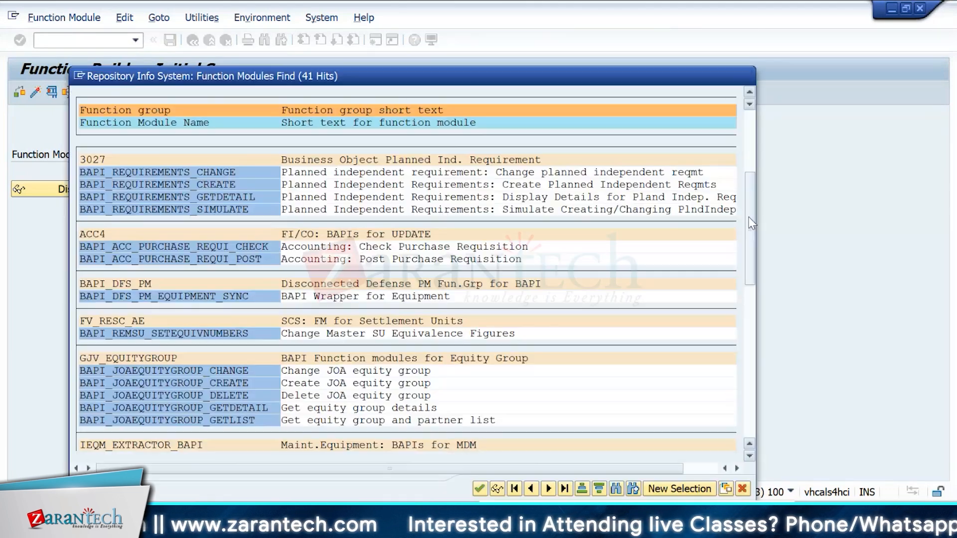
pyautogui.scroll(-5, 748, 217)
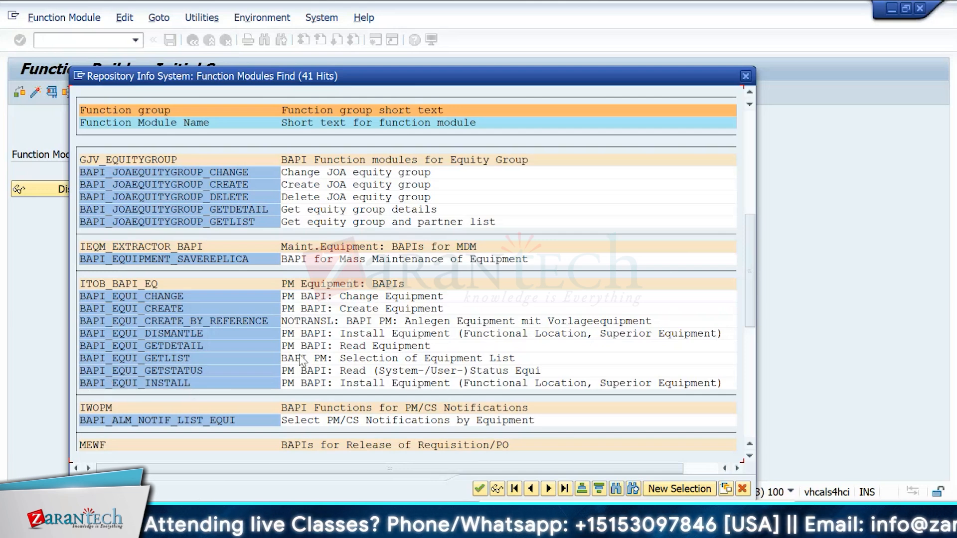
pyautogui.moveTo(750, 262); pyautogui.dragTo(751, 278)
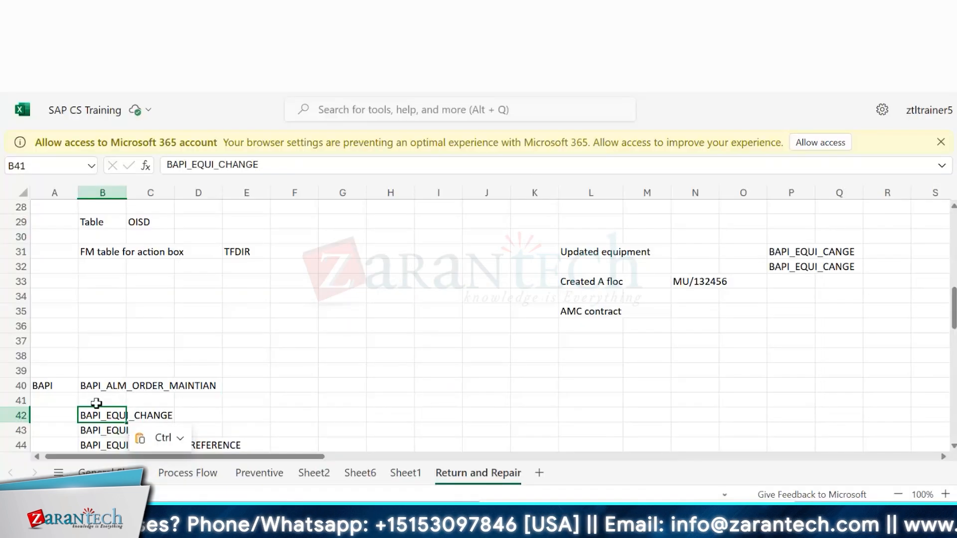
pyautogui.scroll(-3, 94, 404)
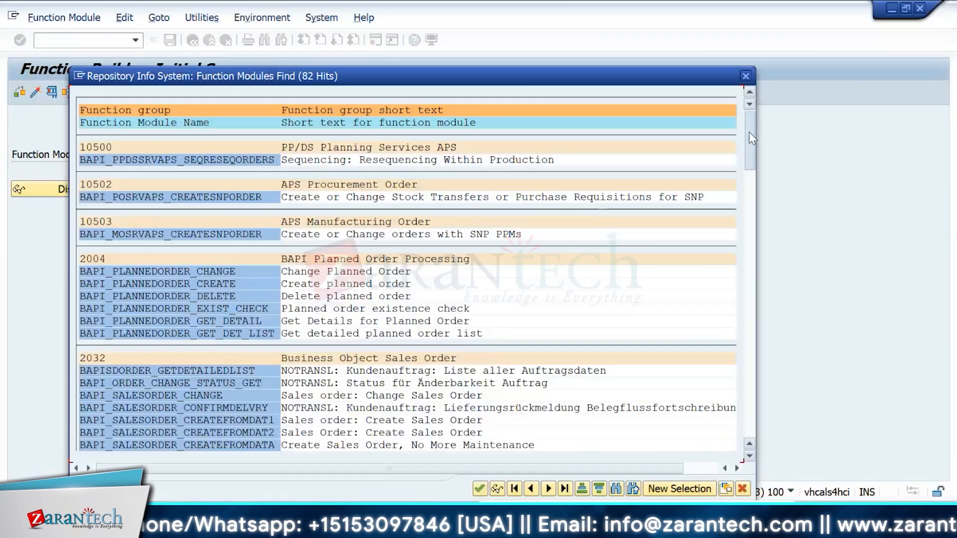
pyautogui.moveTo(748, 133); pyautogui.dragTo(752, 395)
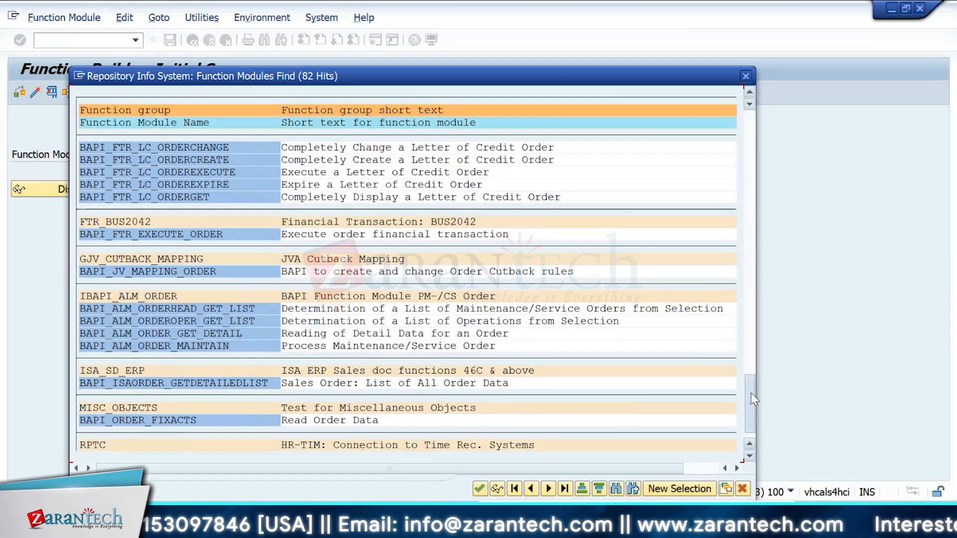
pyautogui.moveTo(751, 394); pyautogui.dragTo(751, 406)
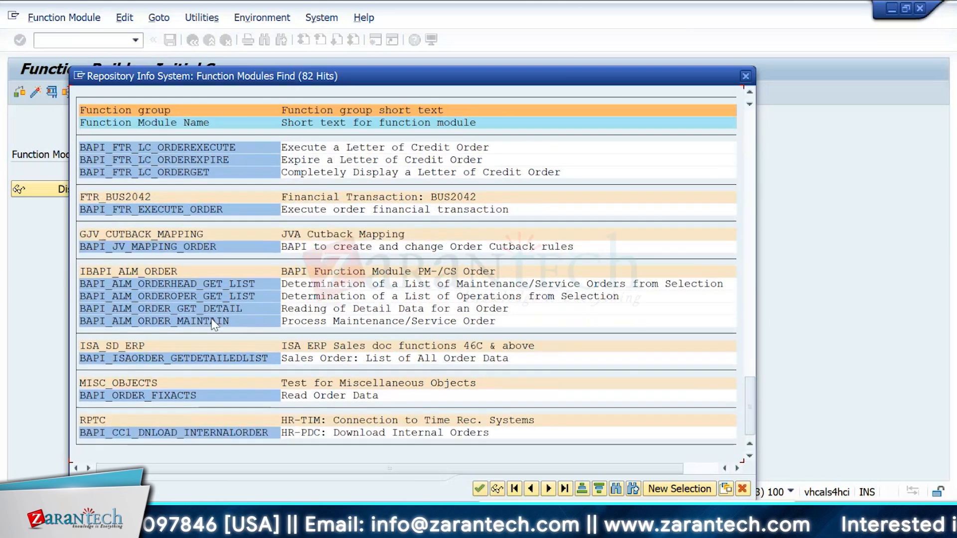
# Step: Copy the name BAPI_ALM_ORDER_MAINTAIN and its short text from the results, then close the list
pyautogui.click(82, 326)
pyautogui.moveTo(82, 326); pyautogui.dragTo(225, 324)
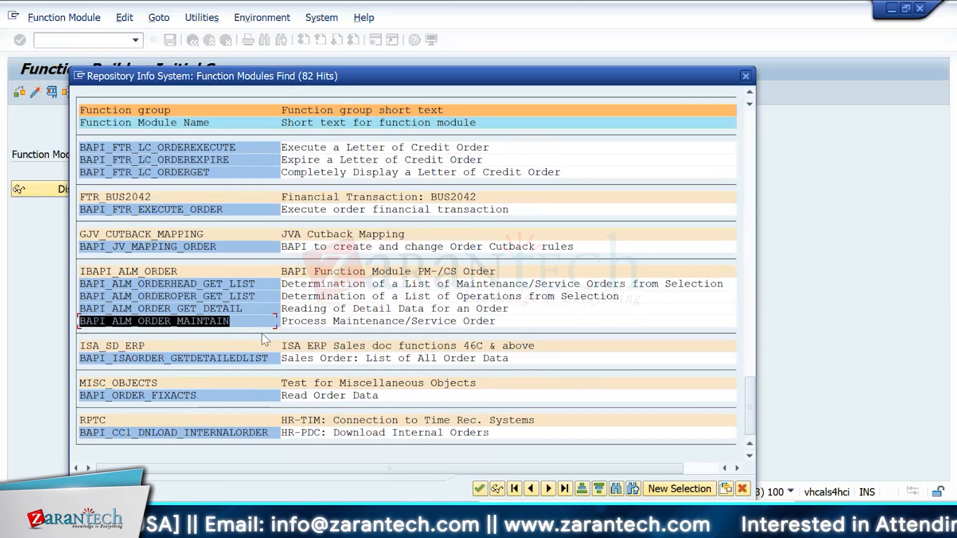
pyautogui.hotkey('ctrl', 'c')
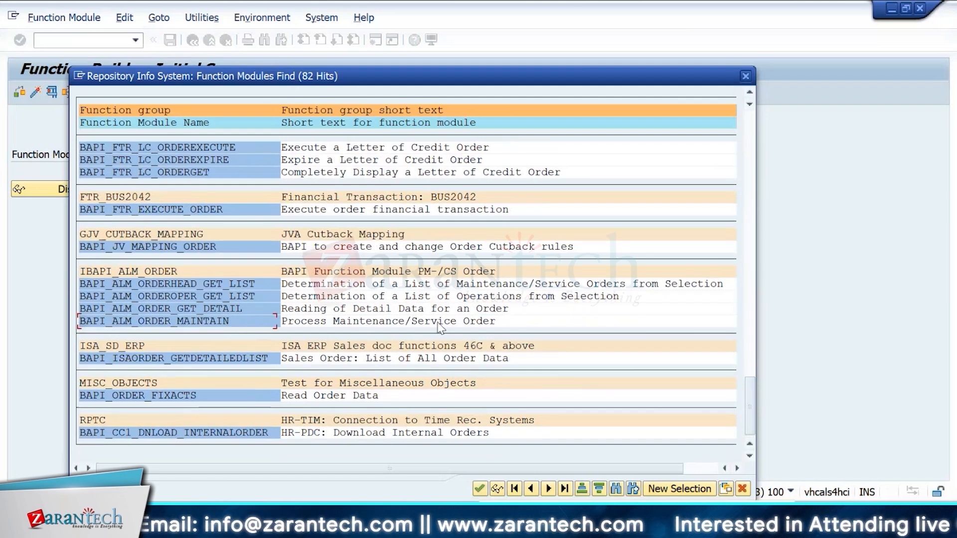
pyautogui.moveTo(498, 324); pyautogui.dragTo(288, 323)
pyautogui.hotkey('ctrl', 'c')
pyautogui.press('Escape')
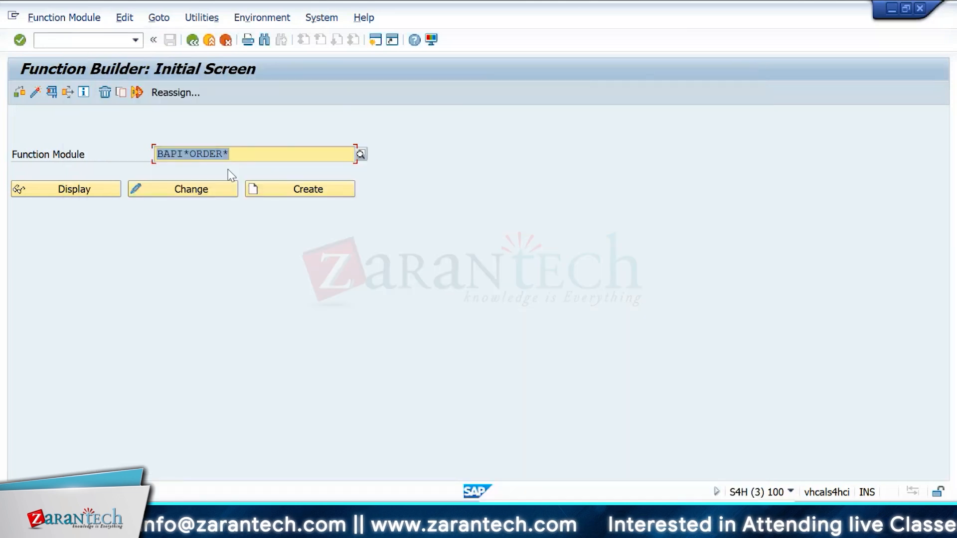
# Step: Search for BAPI function modules containing NOTIF and scroll through the notification BAPIs listed
pyautogui.click(225, 154)
pyautogui.press('BackSpace')
pyautogui.press('BackSpace')
pyautogui.press('BackSpace')
pyautogui.press('BackSpace')
pyautogui.press('BackSpace')
pyautogui.write('NOTIF')
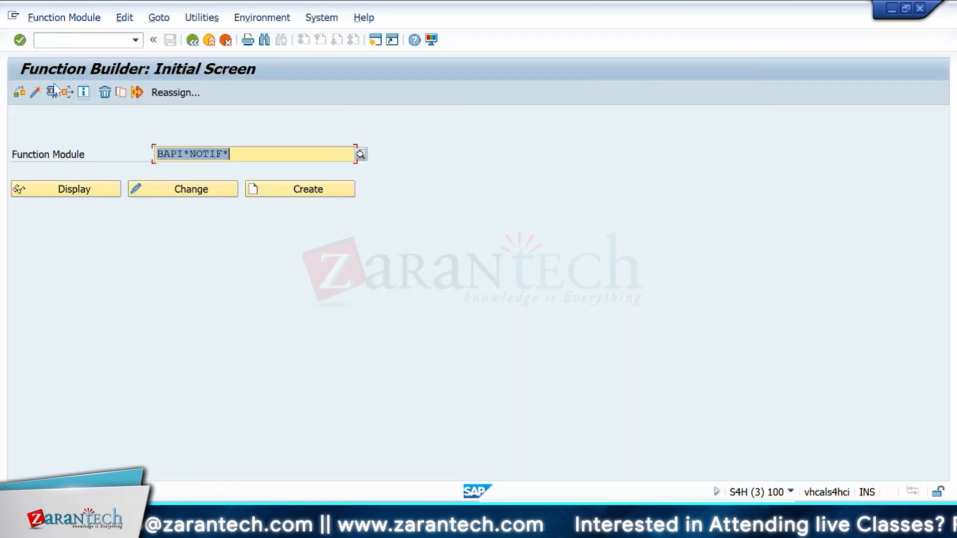
pyautogui.press('F4')
pyautogui.moveTo(748, 203); pyautogui.dragTo(751, 309)
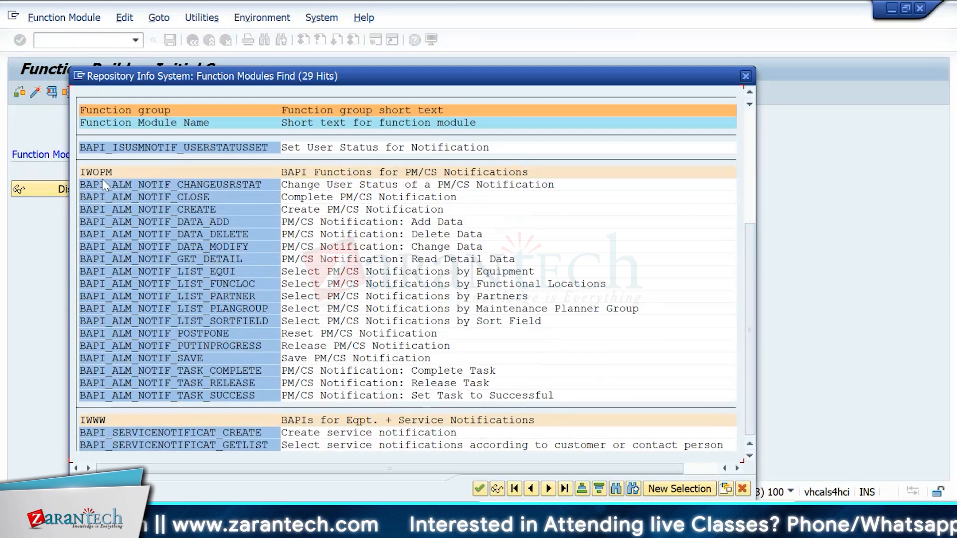
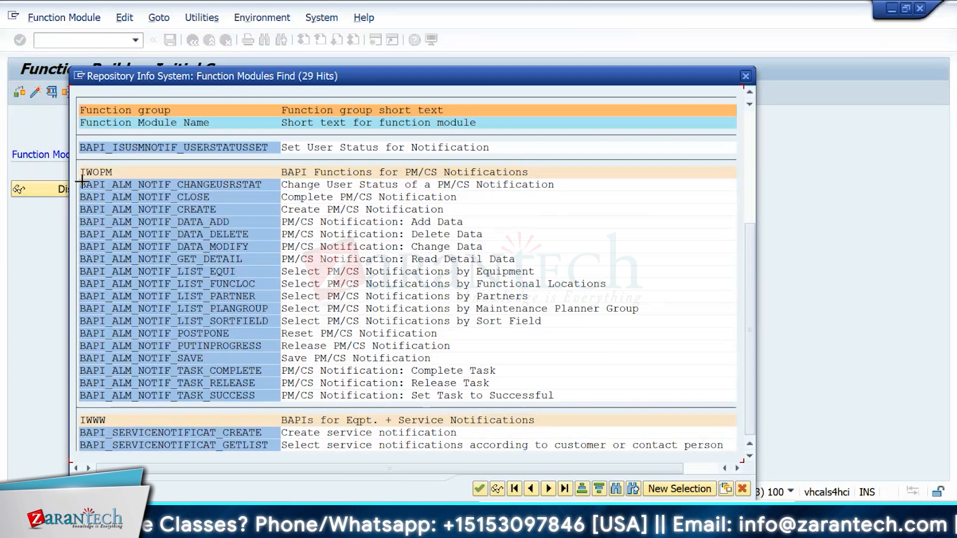
# Step: Copy the block of BAPI_ALM_NOTIF function module names from the notification results list
pyautogui.moveTo(81, 181); pyautogui.dragTo(272, 385)
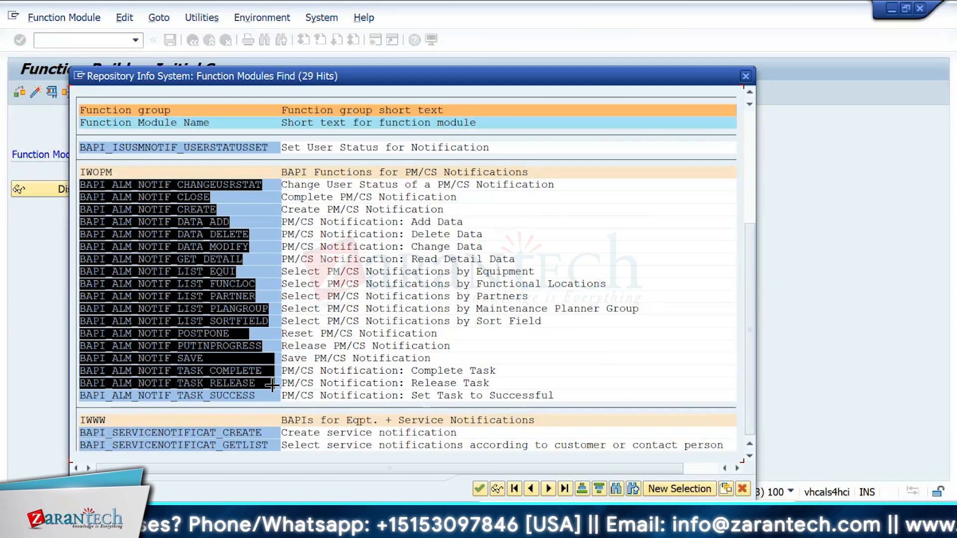
pyautogui.hotkey('ctrl', 'c')
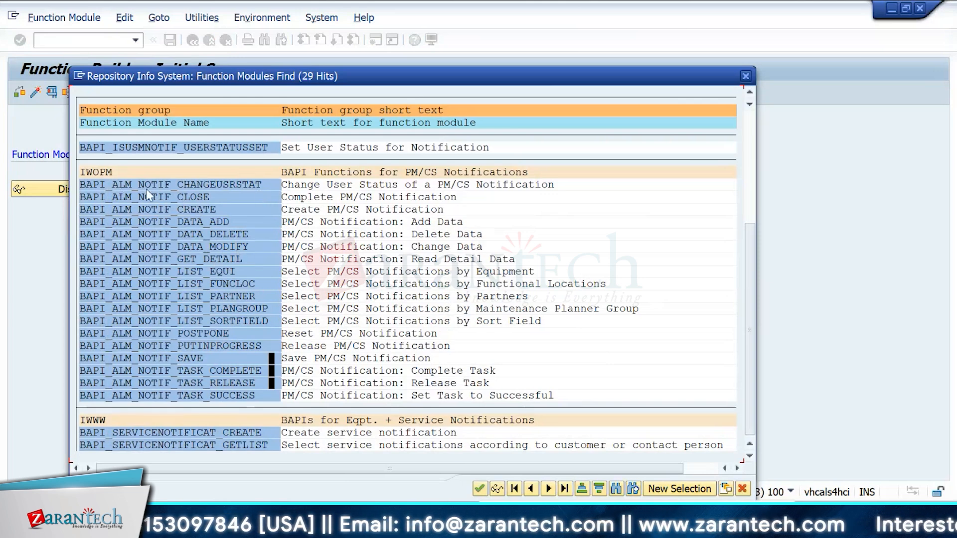
pyautogui.hotkey('ctrl', 'y')
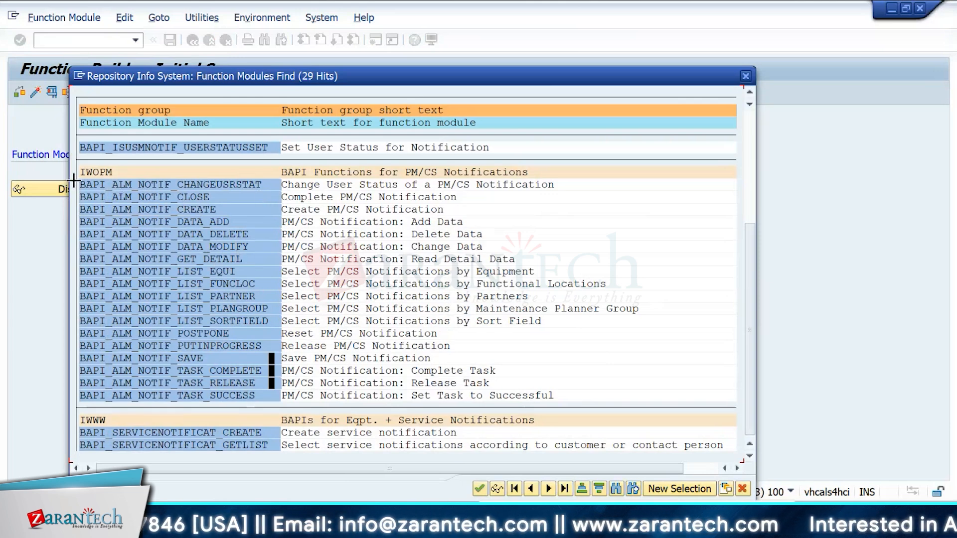
pyautogui.moveTo(80, 185); pyautogui.dragTo(271, 395)
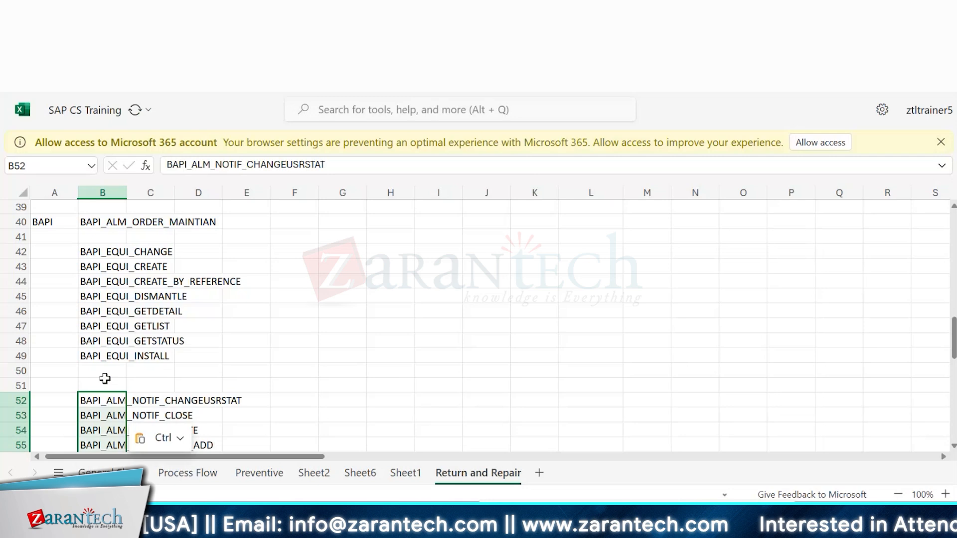
pyautogui.click(104, 374)
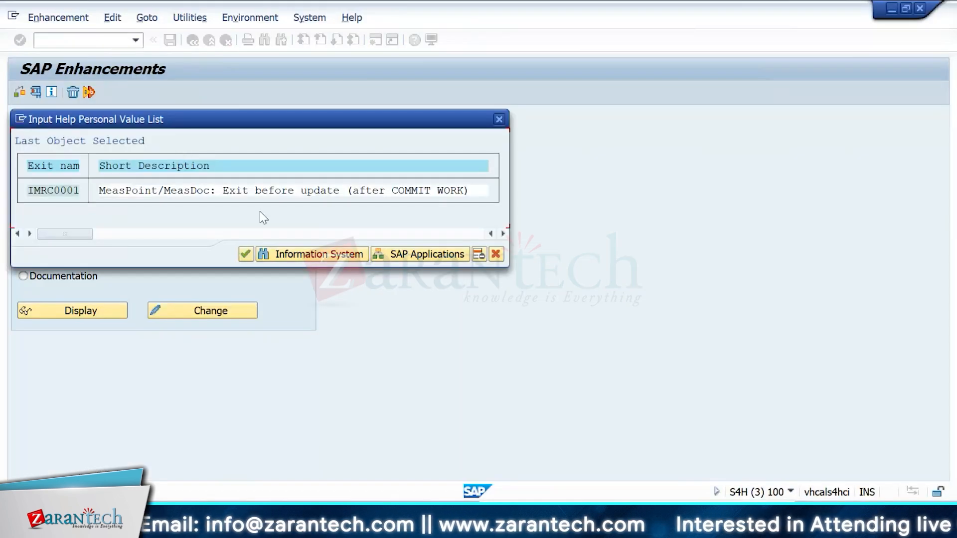
# Step: Search the SAP Enhancements for exits matching QQMA*
pyautogui.click(245, 261)
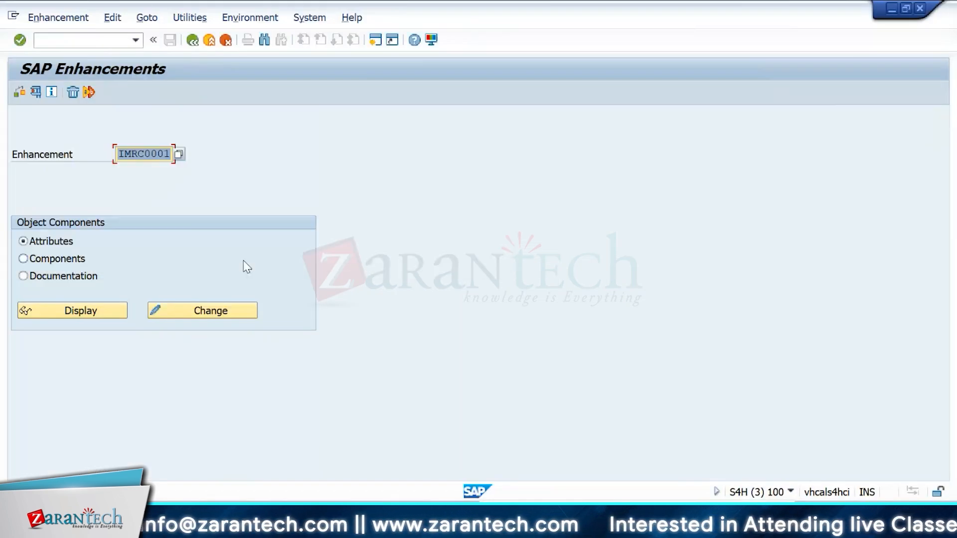
pyautogui.press('BackSpace')
pyautogui.write('IW')
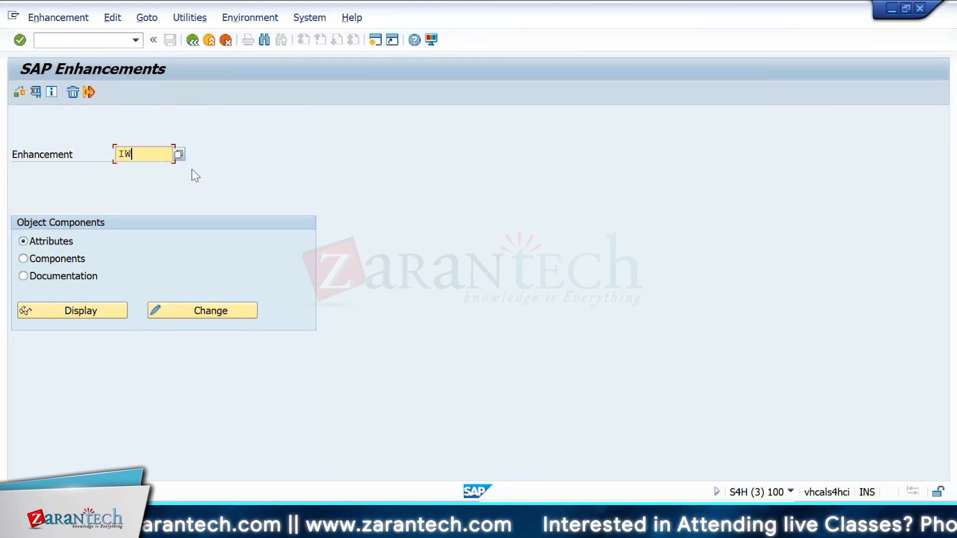
pyautogui.press('BackSpace')
pyautogui.press('BackSpace')
pyautogui.write('QQMF')
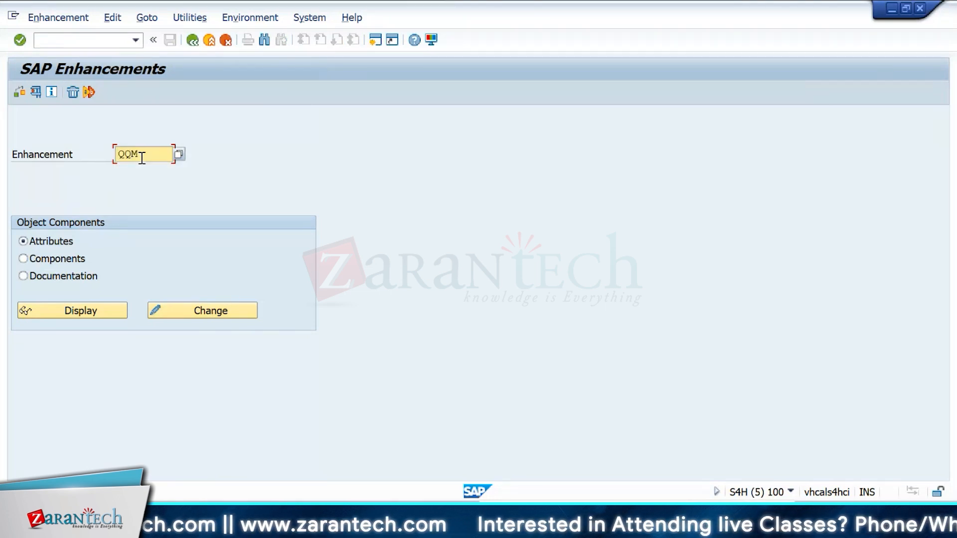
pyautogui.write('*')
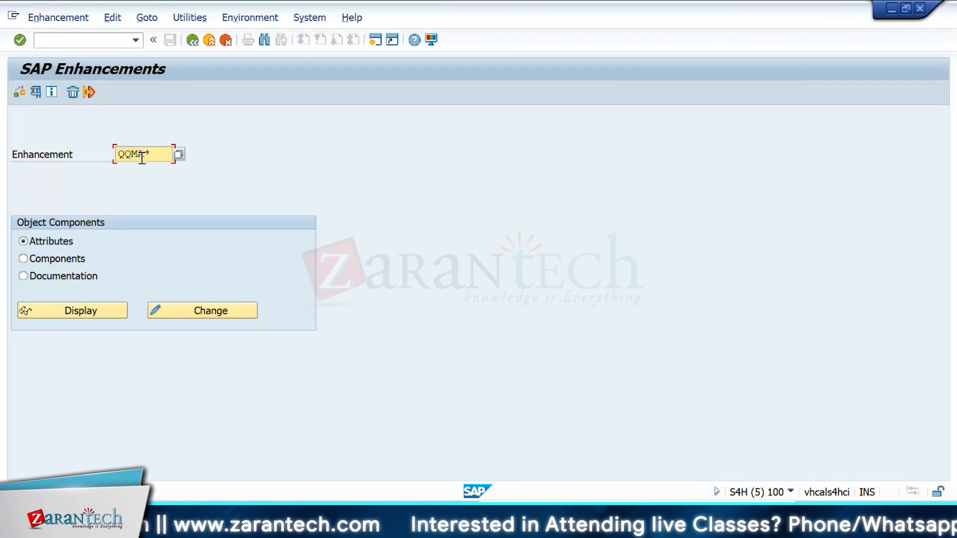
pyautogui.click(179, 154)
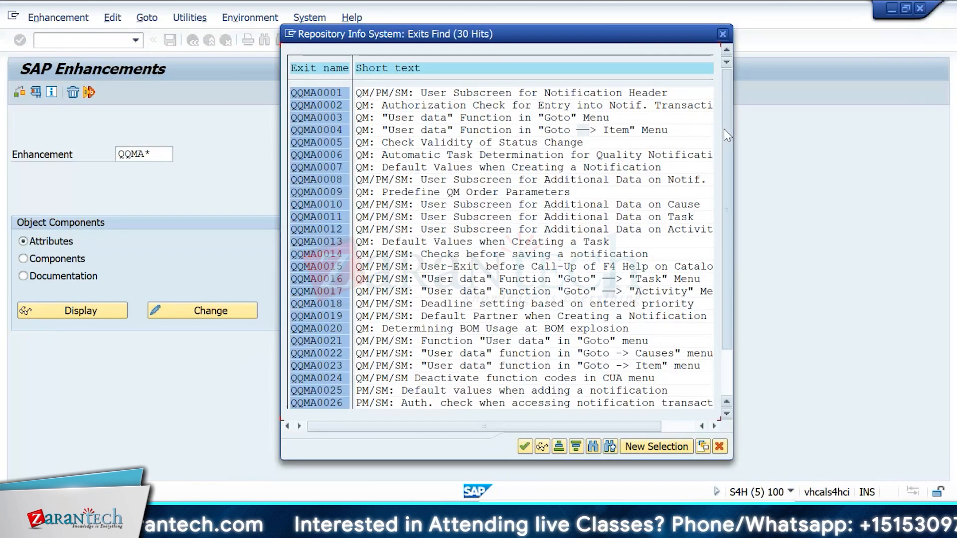
# Step: Scroll through the QQMA exit list to review the notification user exits
pyautogui.moveTo(724, 128); pyautogui.dragTo(716, 258)
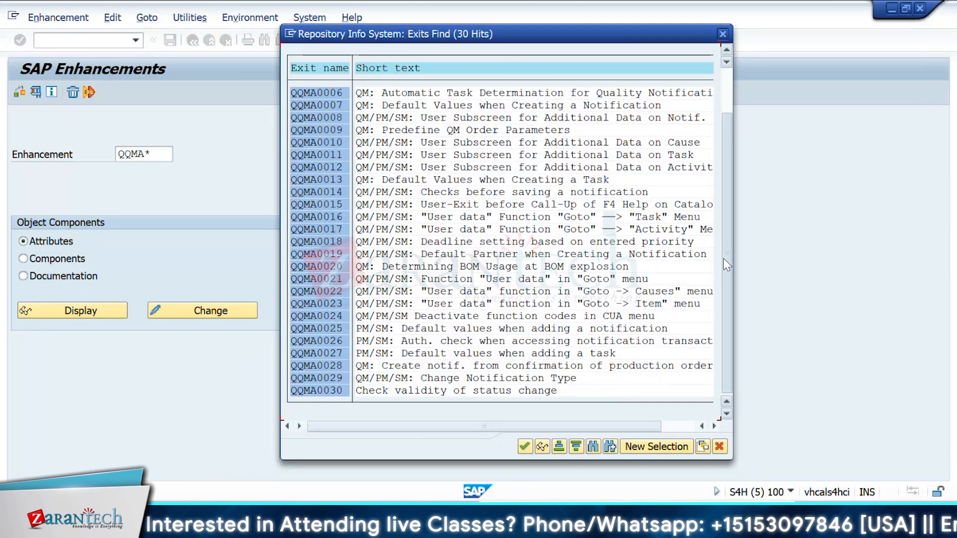
pyautogui.moveTo(723, 256); pyautogui.dragTo(727, 218)
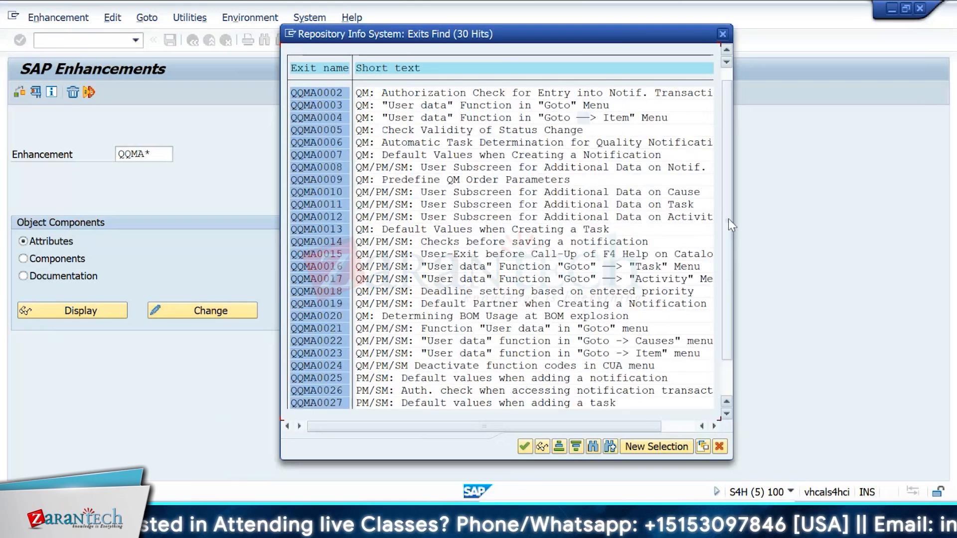
pyautogui.moveTo(728, 218); pyautogui.dragTo(739, 269)
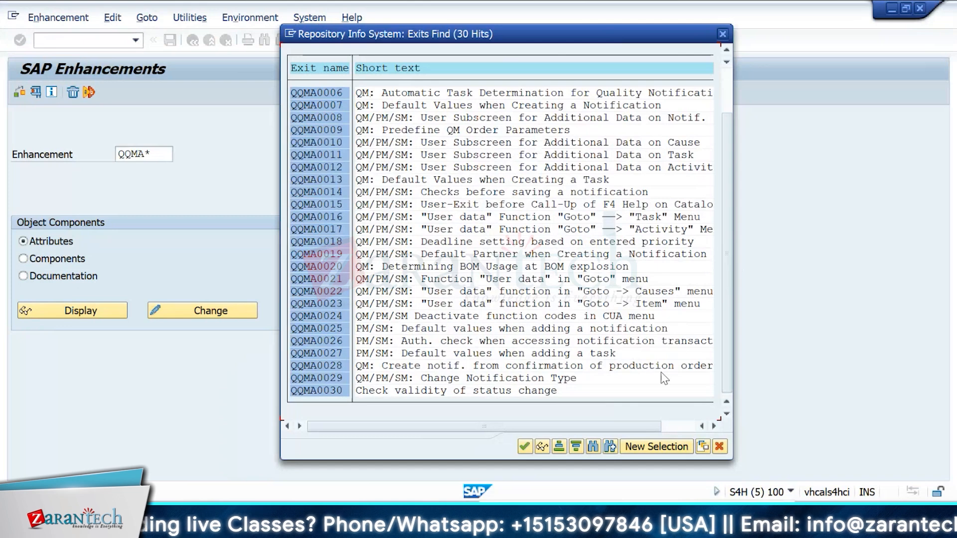
pyautogui.moveTo(726, 211); pyautogui.dragTo(731, 88)
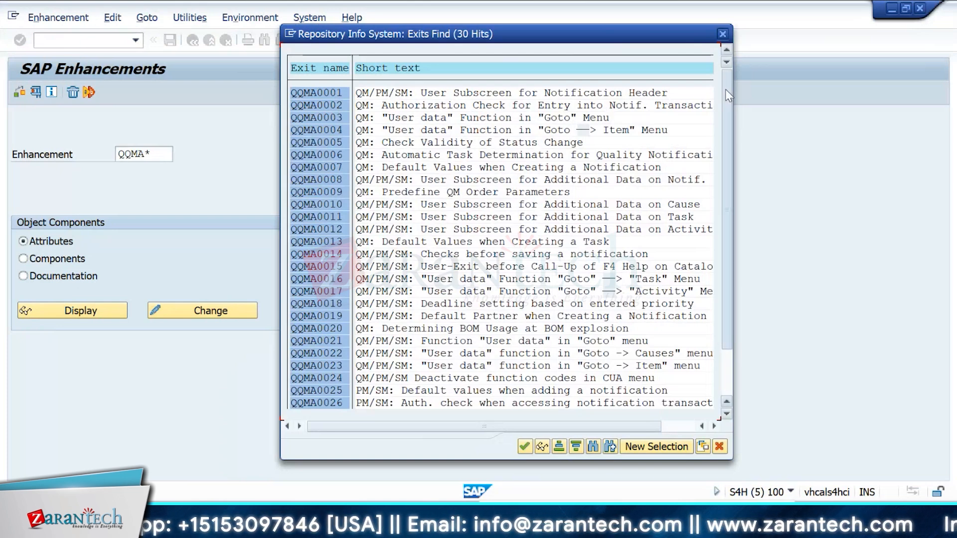
pyautogui.moveTo(725, 89); pyautogui.dragTo(732, 51)
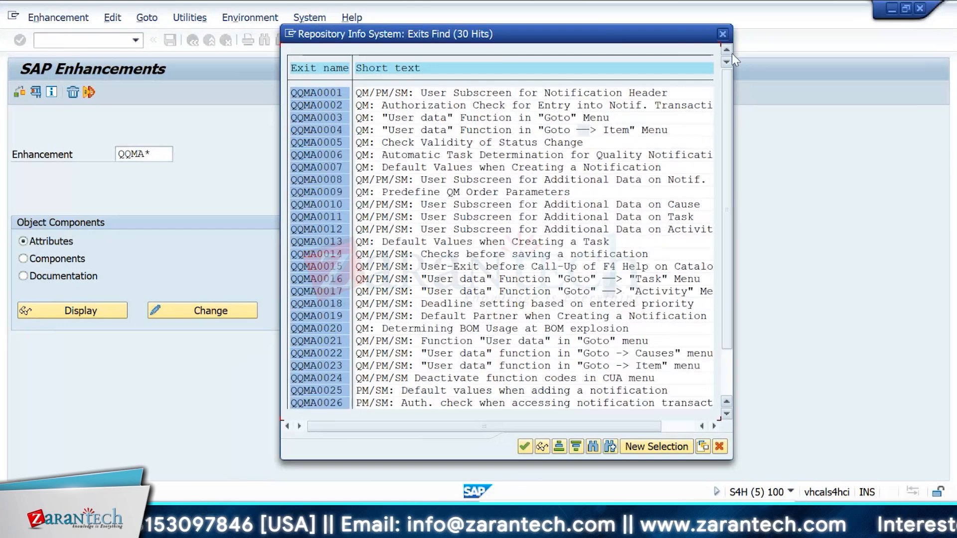
# Step: Capture a screenshot of the SAP Enhancements screen with the QQMA exit list
pyautogui.press('super+shift+s')
pyautogui.moveTo(1, 50); pyautogui.dragTo(825, 417)
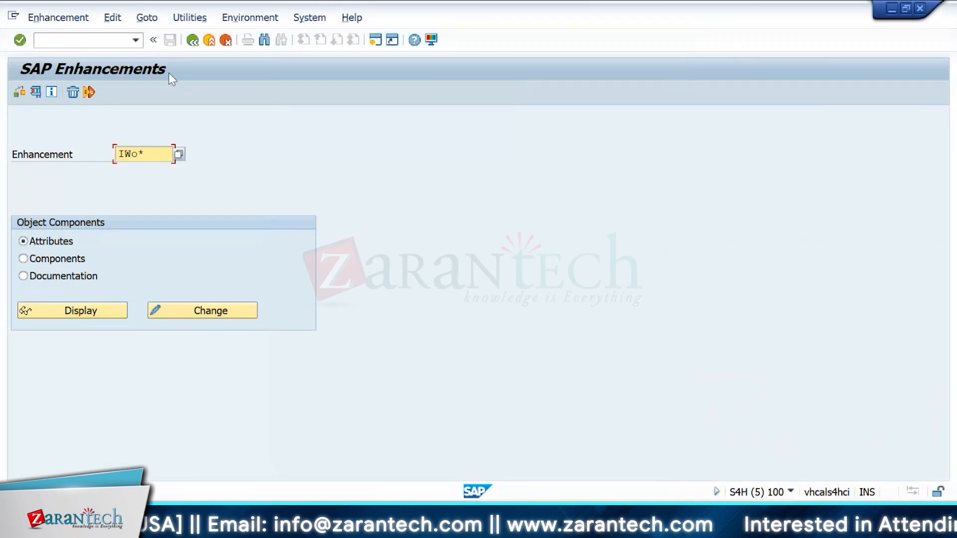
# Step: Search enhancements matching IWO* and capture a screenshot of the order exit list
pyautogui.click(179, 154)
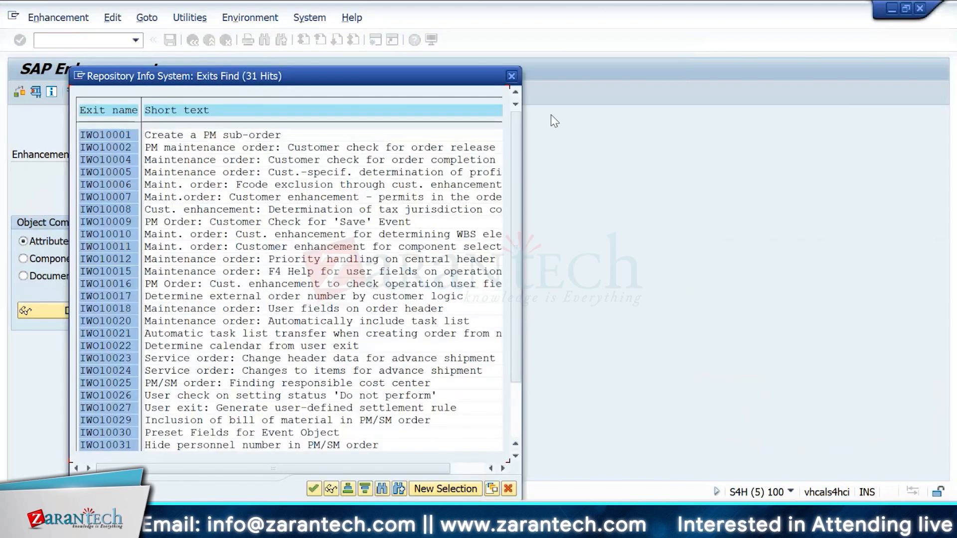
pyautogui.moveTo(370, 74); pyautogui.dragTo(599, 28)
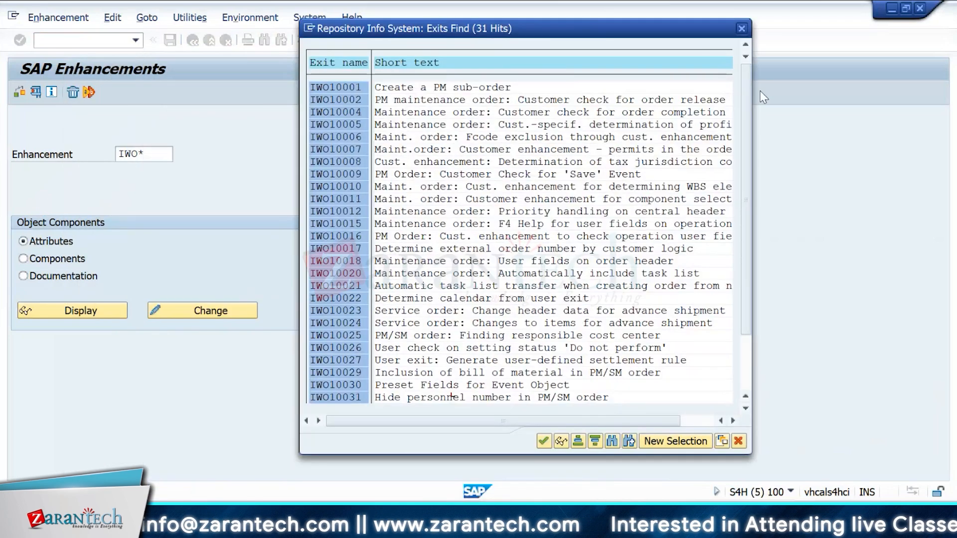
pyautogui.moveTo(745, 102); pyautogui.dragTo(803, 235)
pyautogui.press('shift+super+s')
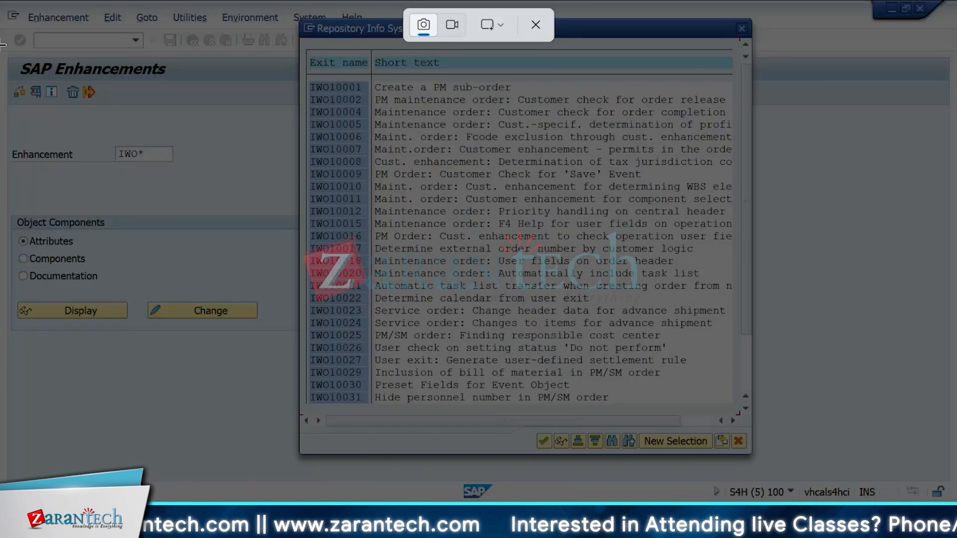
pyautogui.moveTo(2, 6); pyautogui.dragTo(913, 380)
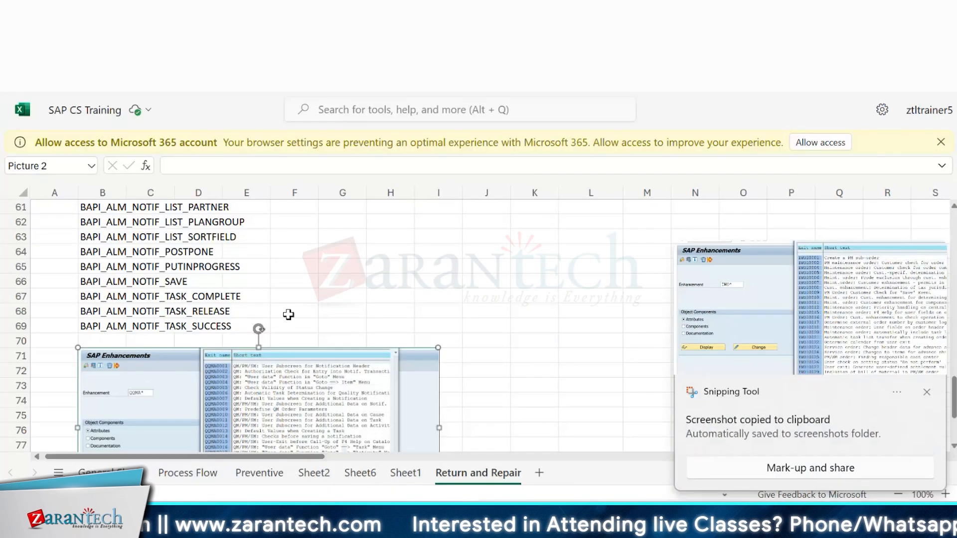
# Step: Paste the IWO exit screenshot into the SAP CS Training sheet at cell B84
pyautogui.click(290, 314)
pyautogui.press('Down')
pyautogui.press('Down')
pyautogui.press('Down')
pyautogui.press('Down')
pyautogui.press('Down')
pyautogui.press('Down')
pyautogui.press('Down')
pyautogui.press('Down')
pyautogui.press('Down')
pyautogui.press('Down')
pyautogui.press('Down')
pyautogui.press('Down')
pyautogui.press('Down')
pyautogui.press('Down')
pyautogui.press('Down')
pyautogui.press('Down')
pyautogui.press('Down')
pyautogui.press('Down')
pyautogui.press('Down')
pyautogui.press('Down')
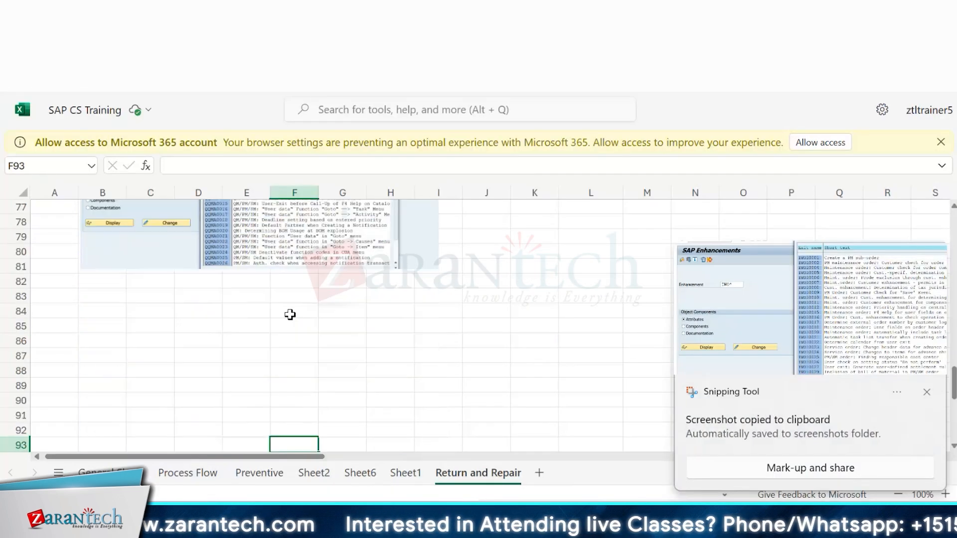
pyautogui.click(124, 305)
pyautogui.hotkey('ctrl', 'v')
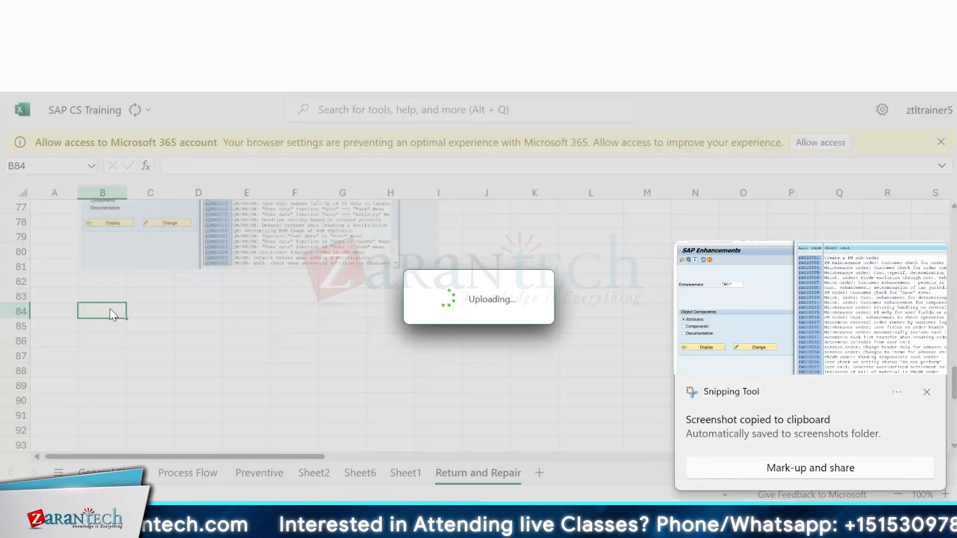
pyautogui.click(331, 280)
pyautogui.press('Down')
pyautogui.press('Down')
pyautogui.press('Down')
pyautogui.press('Down')
pyautogui.press('Down')
pyautogui.press('Down')
pyautogui.press('Down')
pyautogui.press('Down')
pyautogui.press('Down')
pyautogui.press('Down')
pyautogui.press('Down')
pyautogui.press('Down')
pyautogui.press('Down')
pyautogui.press('Down')
pyautogui.press('Down')
pyautogui.press('Down')
pyautogui.press('Down')
pyautogui.press('Down')
pyautogui.press('Down')
pyautogui.press('Down')
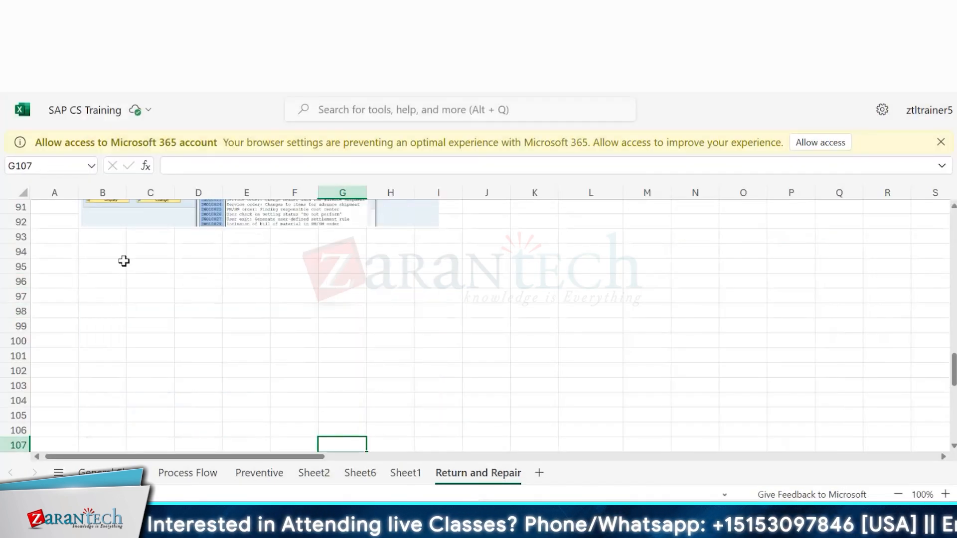
pyautogui.click(124, 261)
pyautogui.click(112, 253)
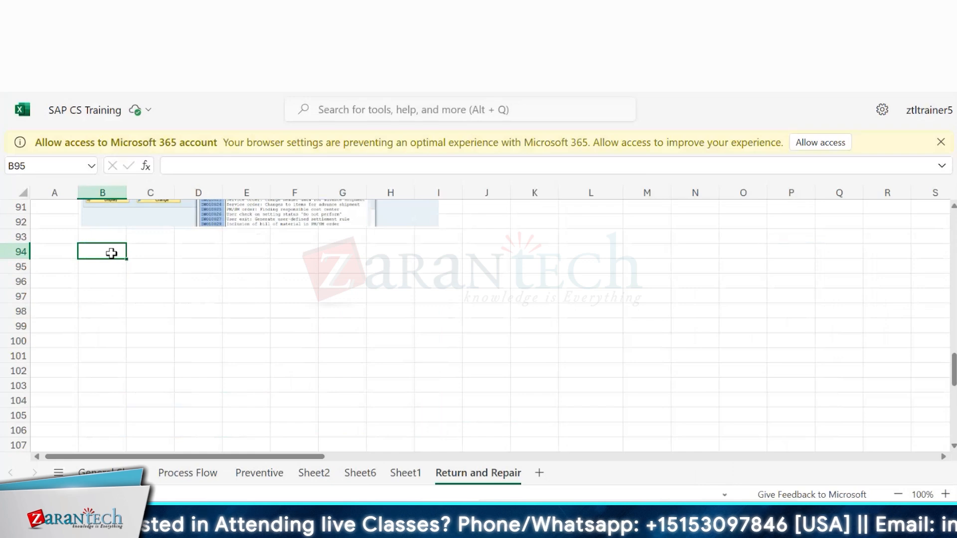
pyautogui.hotkey('alt', 'Tab')
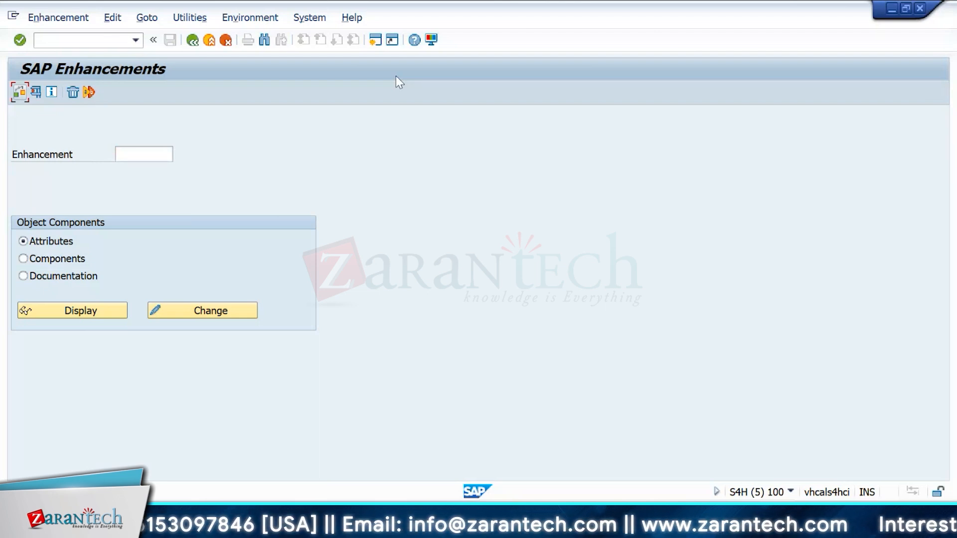
pyautogui.hotkey('alt', 'Tab')
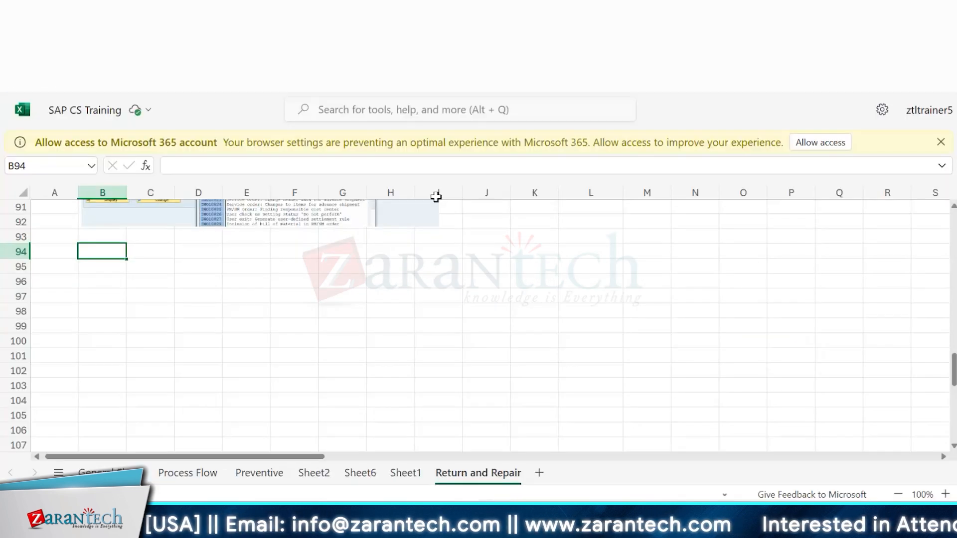
pyautogui.click(603, 316)
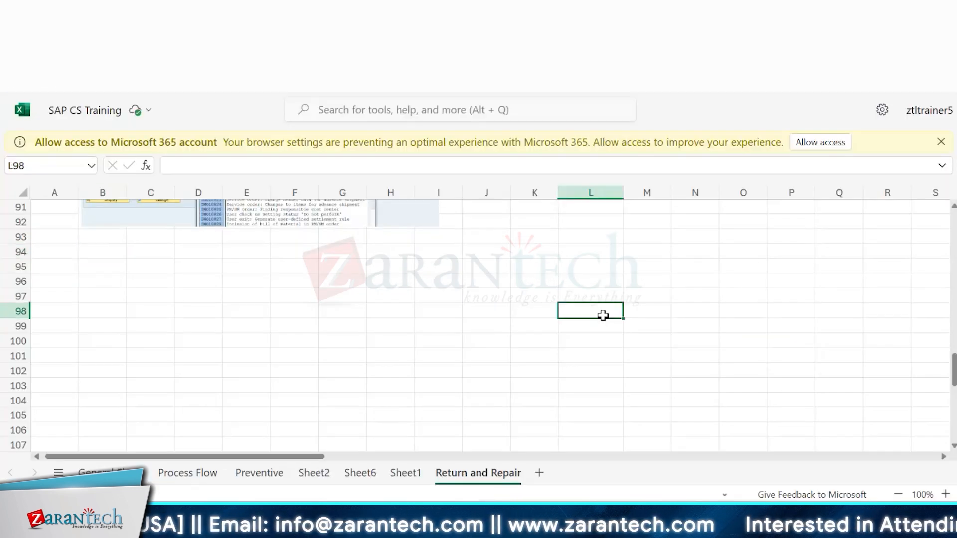
# Step: Enter the headers pernr, hours and order in cells L98 to N98
pyautogui.write('pernr')
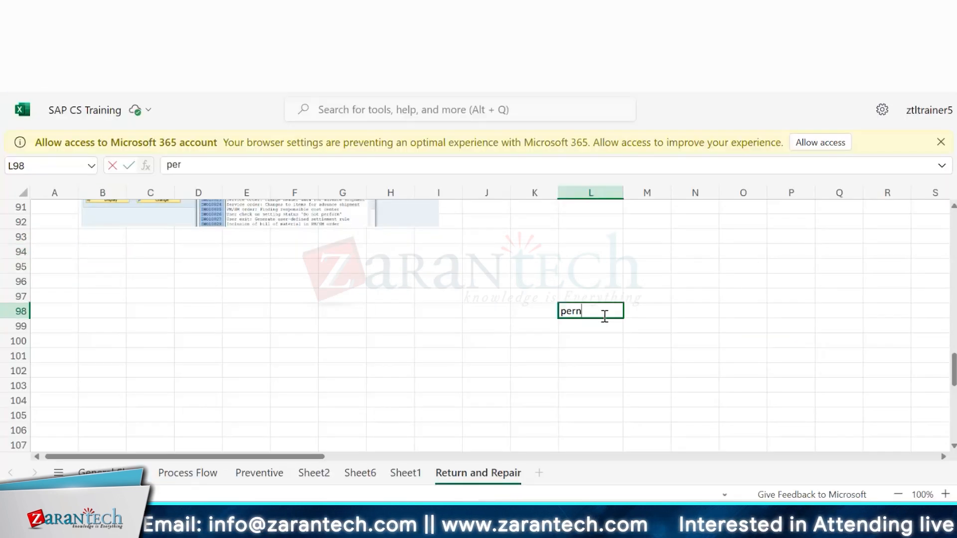
pyautogui.press('Tab')
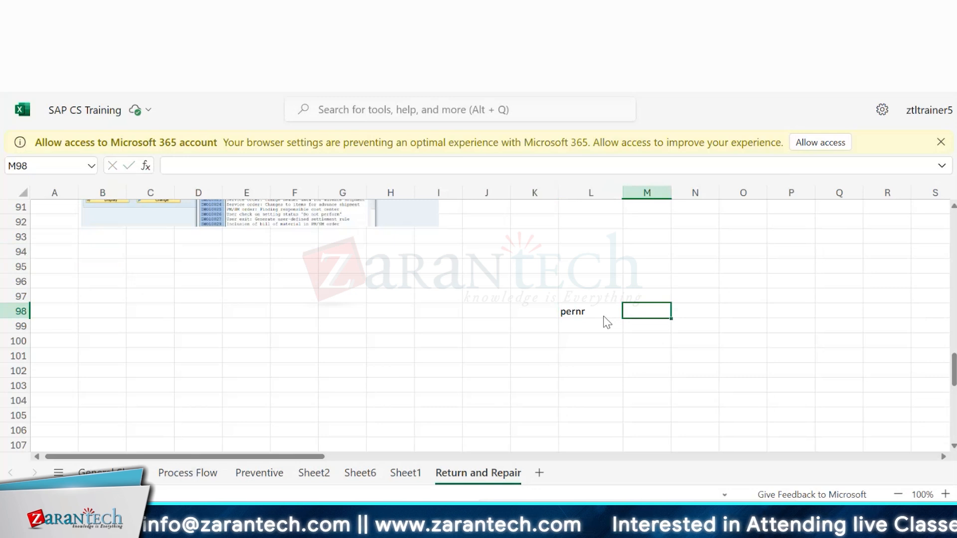
pyautogui.write('hours')
pyautogui.press('Tab')
pyautogui.write('o')
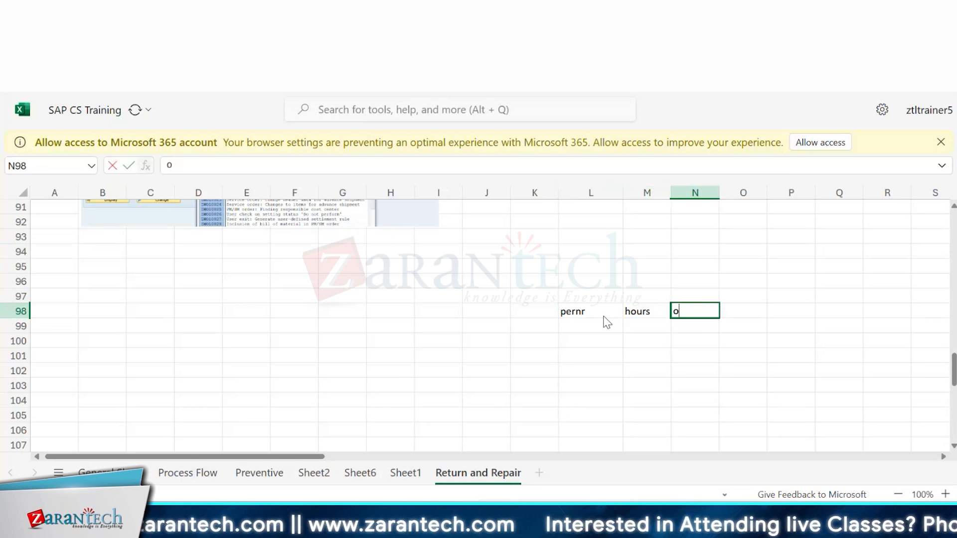
pyautogui.write('rder')
pyautogui.press('Tab')
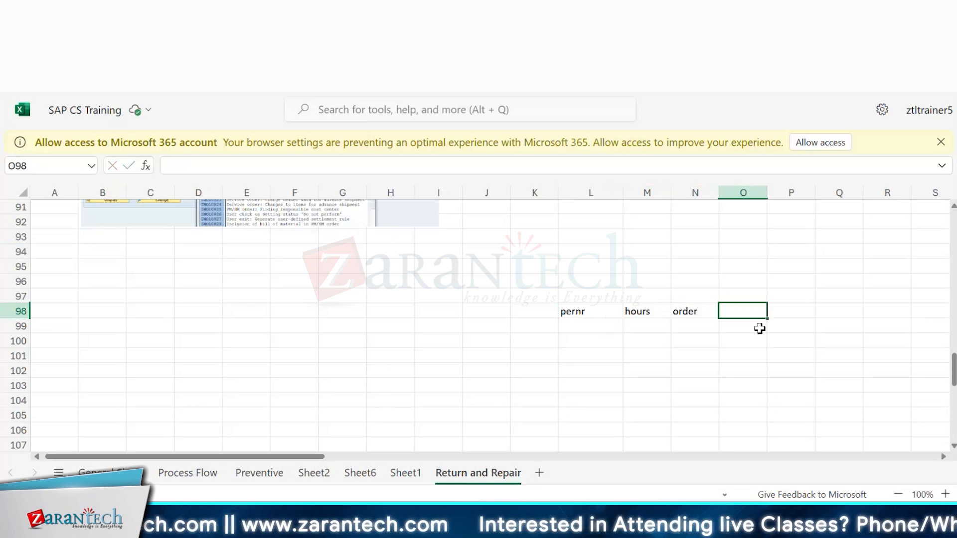
pyautogui.moveTo(580, 317); pyautogui.dragTo(705, 314)
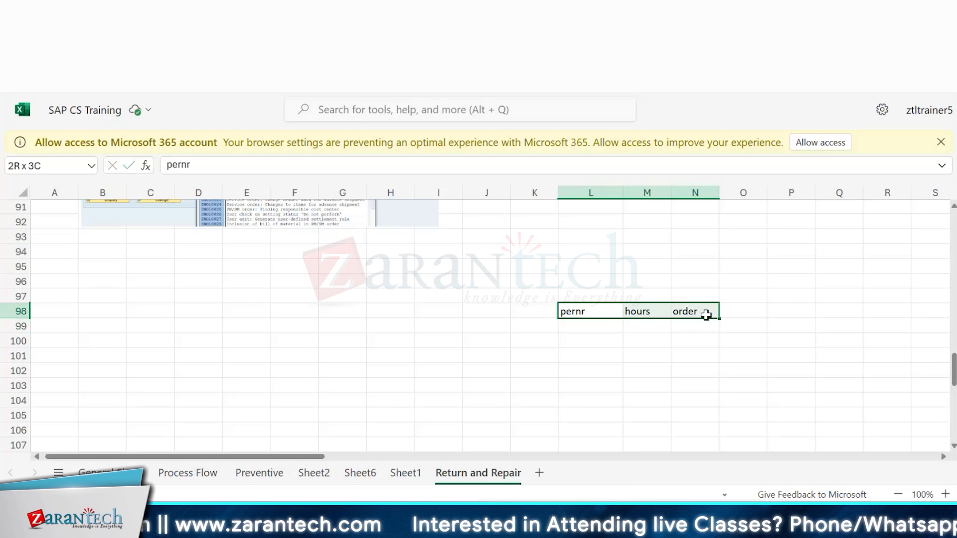
pyautogui.click(706, 314)
pyautogui.moveTo(588, 310); pyautogui.dragTo(536, 310)
pyautogui.click(702, 312)
pyautogui.click(589, 310)
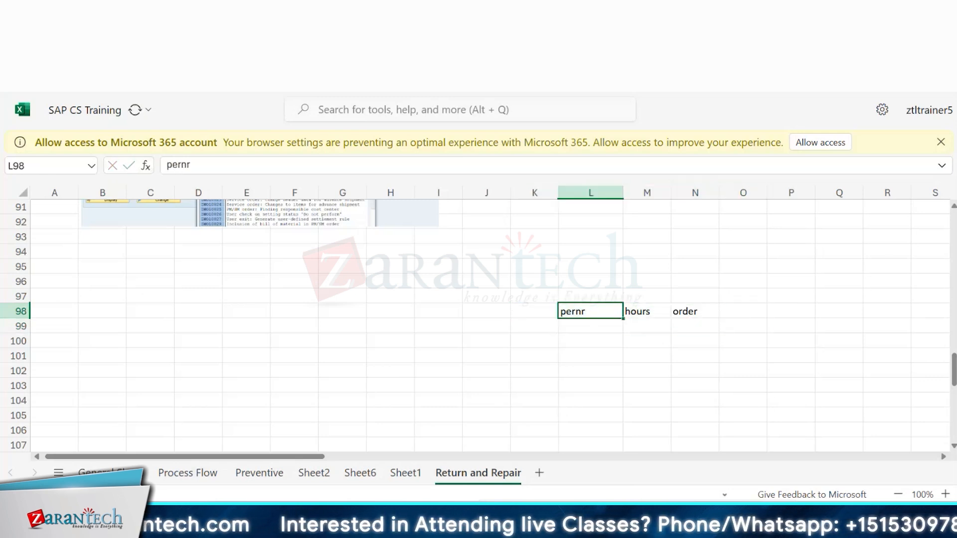
# Step: Switch to SAP, leave SAP Enhancements and open transaction SE37
pyautogui.hotkey('alt', 'Tab')
pyautogui.click(156, 152)
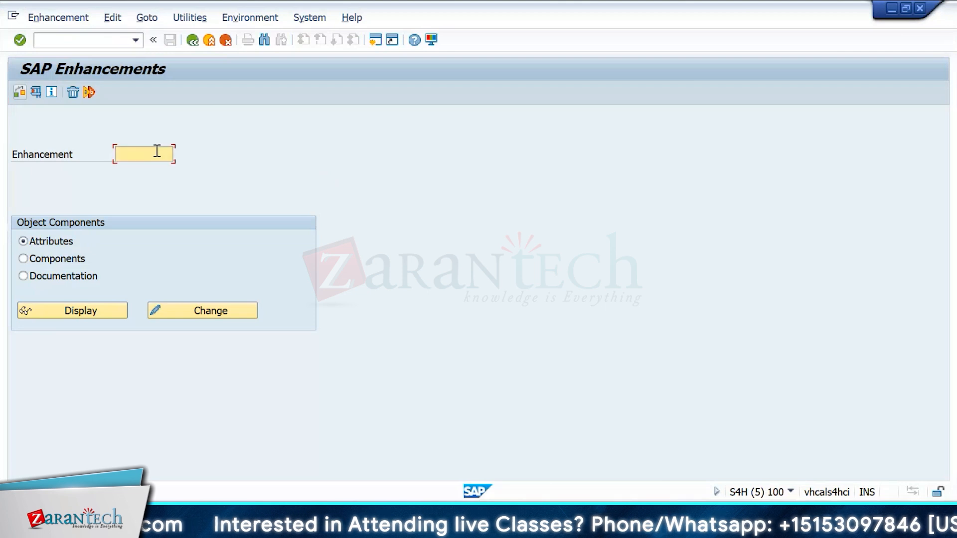
pyautogui.press('F3')
pyautogui.write('s')
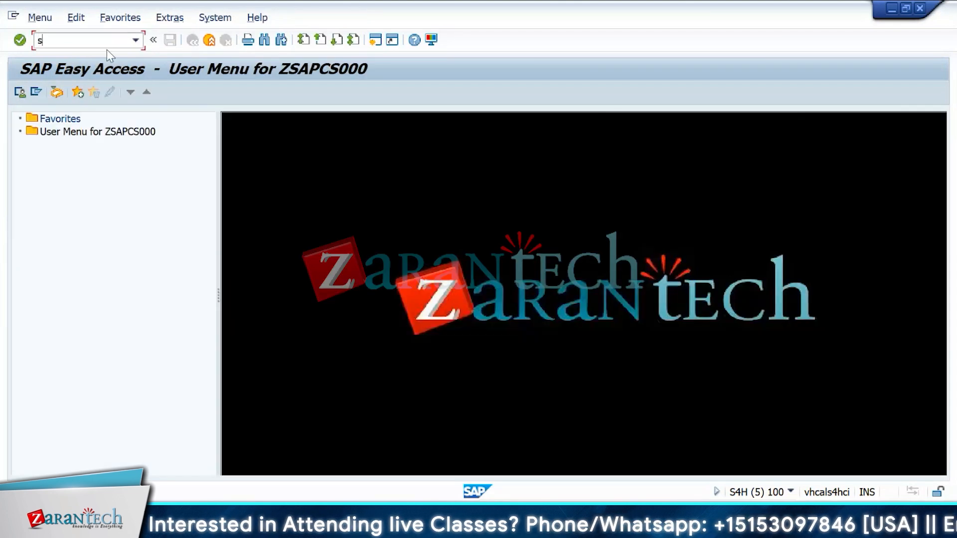
pyautogui.write('e37')
pyautogui.press('Return')
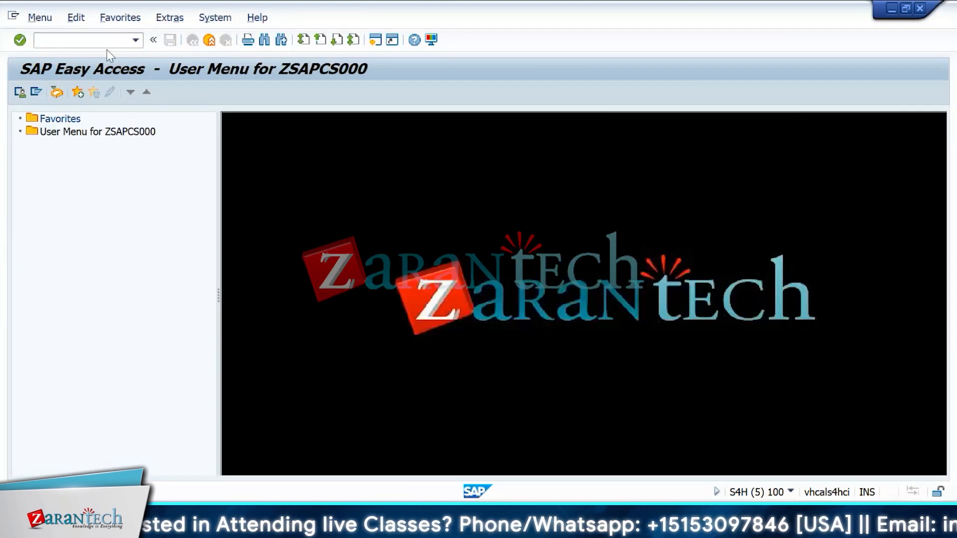
# Step: Search the function modules matching the pattern BAPi*COnfir* in the Function Builder
pyautogui.press('BackSpace')
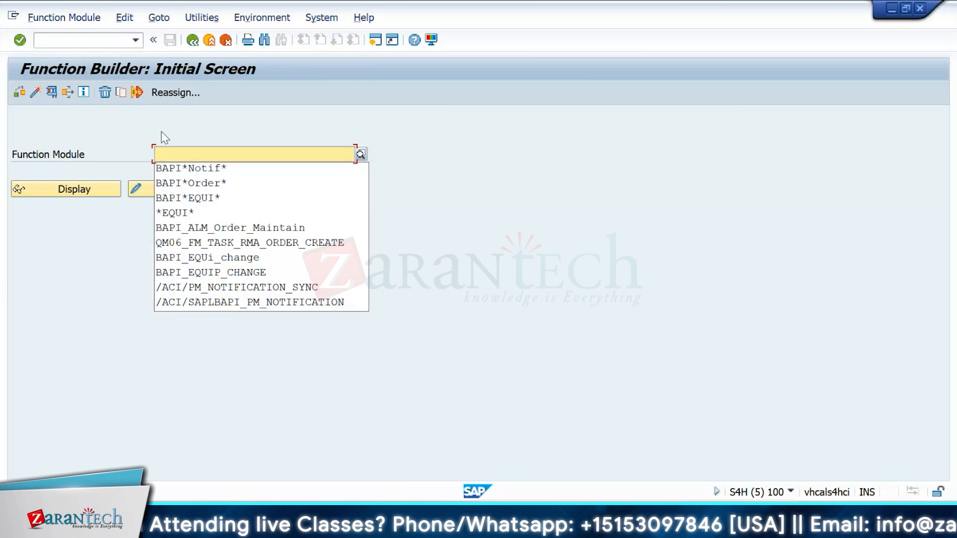
pyautogui.write('BAPi')
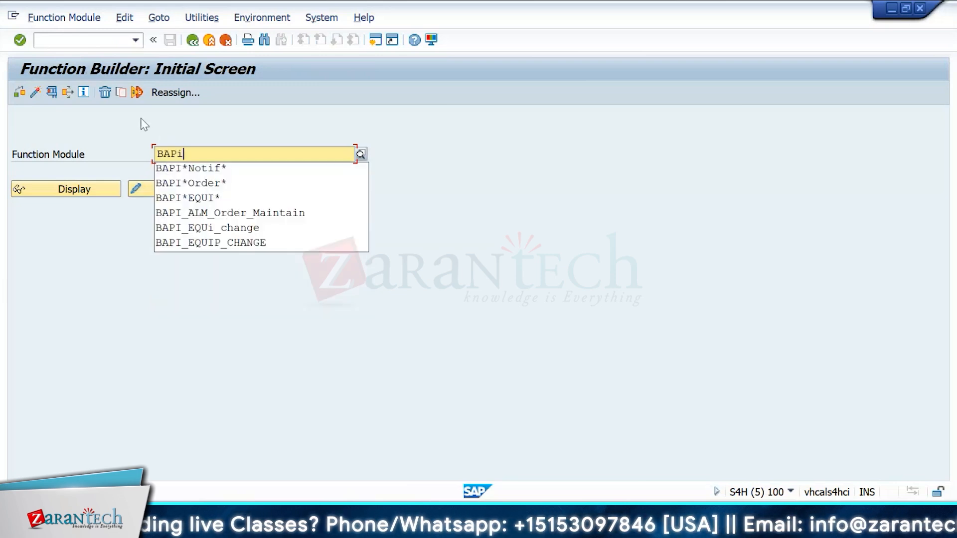
pyautogui.write('*COnfi*COnfir*')
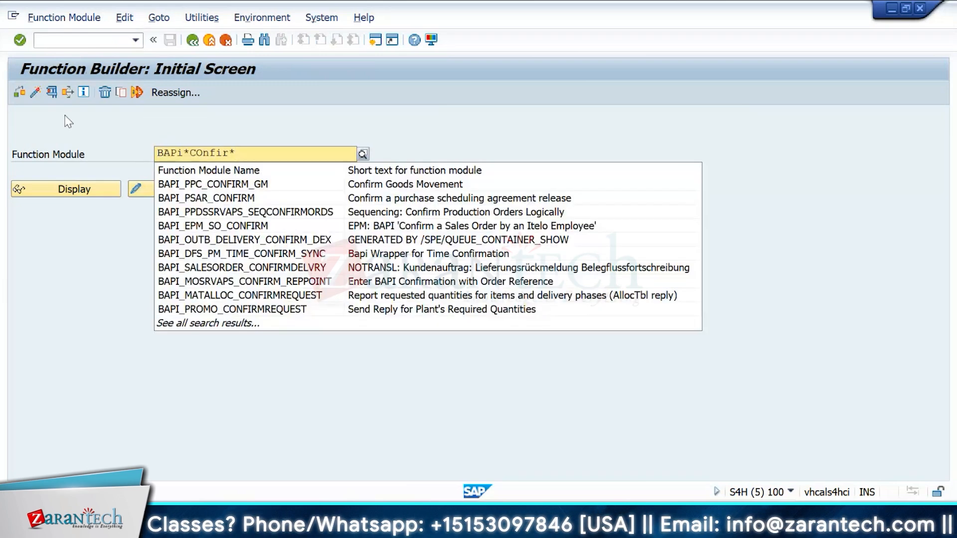
pyautogui.press('F4')
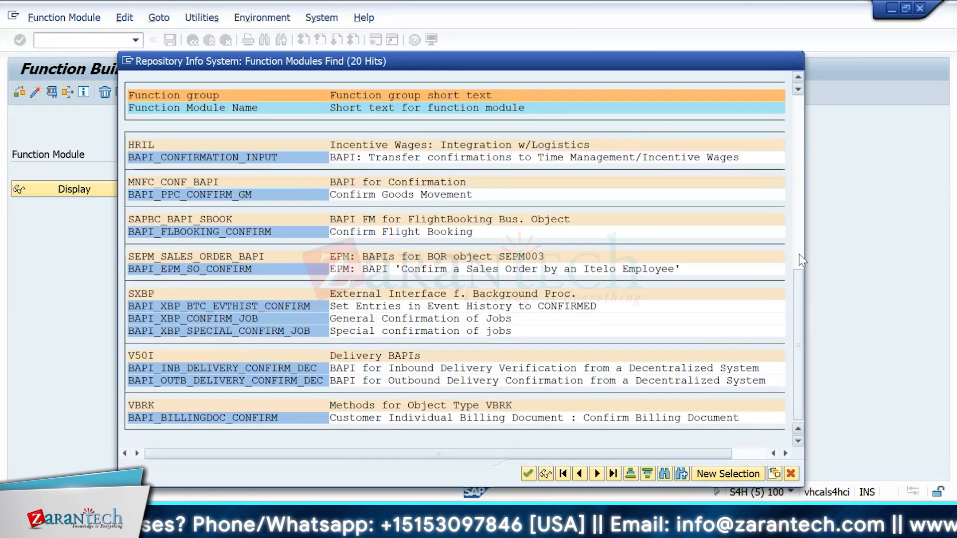
# Step: Examine the TIMETICKETS table fields in the test screen of BAPI_ALM_CONF_CREATE
pyautogui.press('Escape')
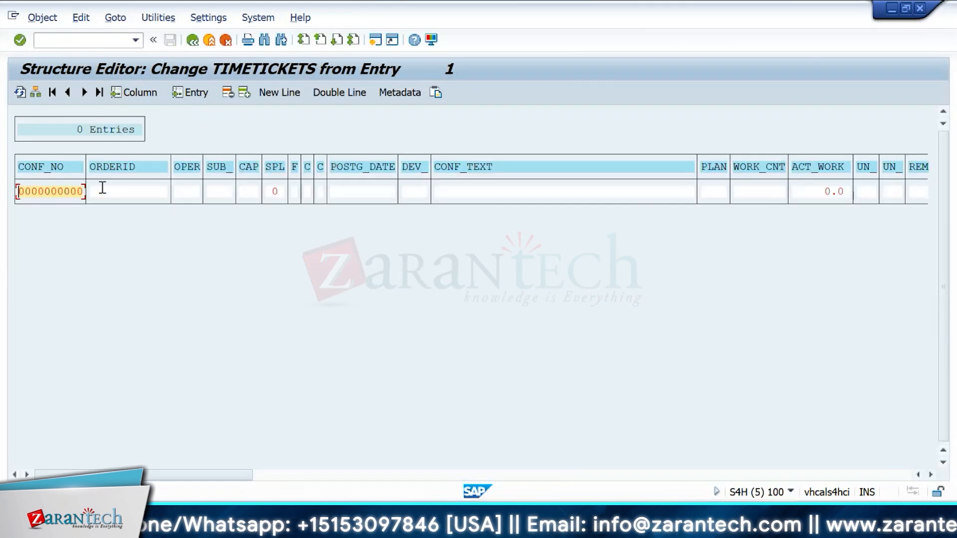
pyautogui.click(102, 187)
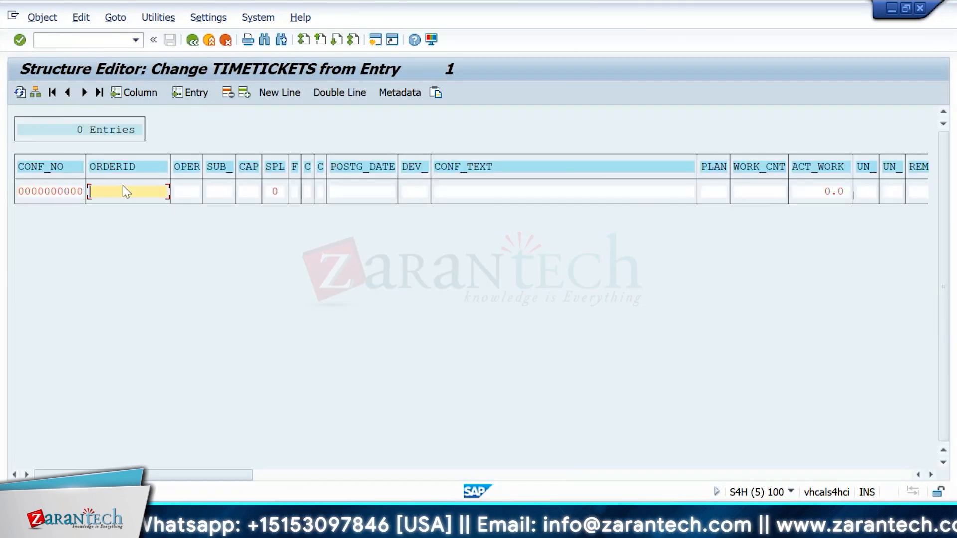
pyautogui.scroll(-3, 617, 369)
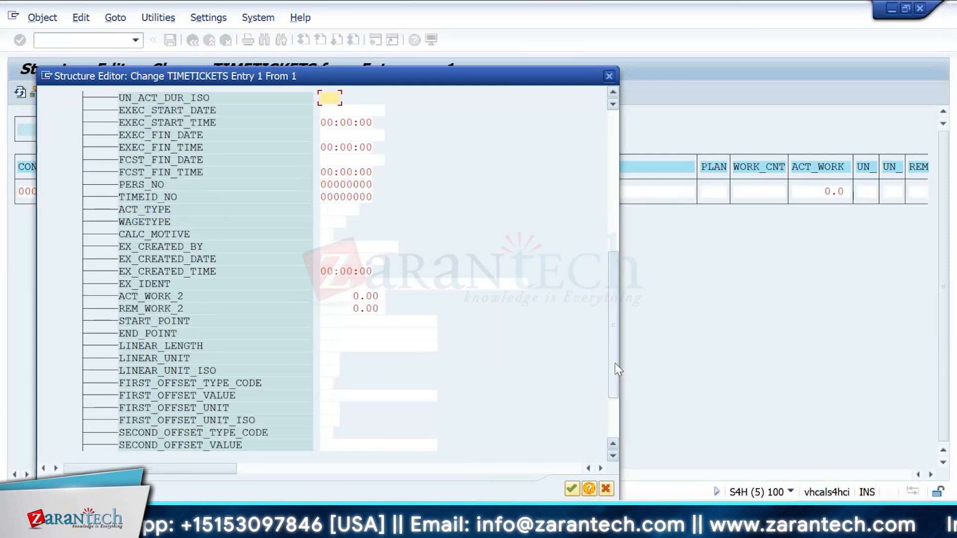
pyautogui.moveTo(614, 363); pyautogui.dragTo(619, 305)
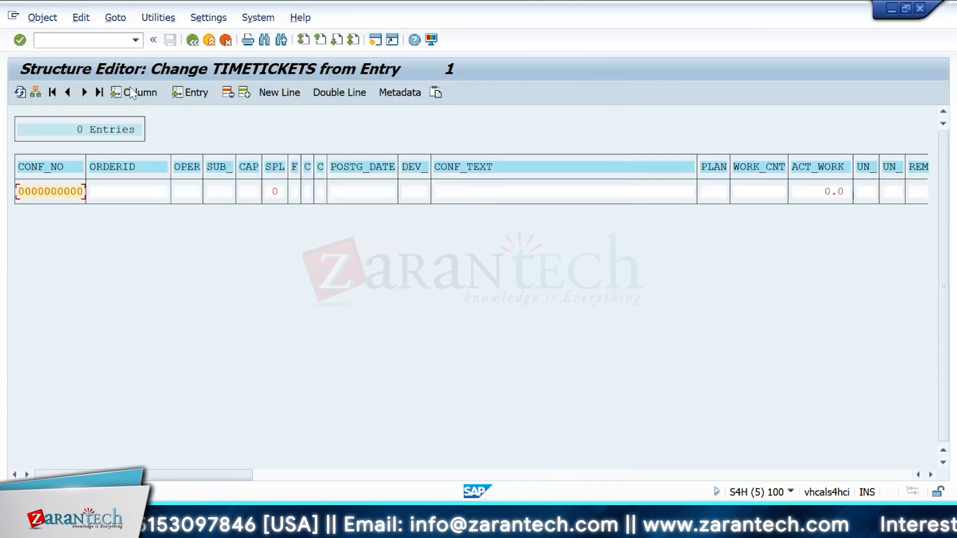
# Step: Switch to the SAP CS Training sheet and enter BAPI_TRANSACTION_COMMIT in cell A98
pyautogui.hotkey('alt', 'Tab')
pyautogui.hotkey('alt', 'Tab')
pyautogui.hotkey('alt', 'Tab')
pyautogui.hotkey('alt', 'Tab')
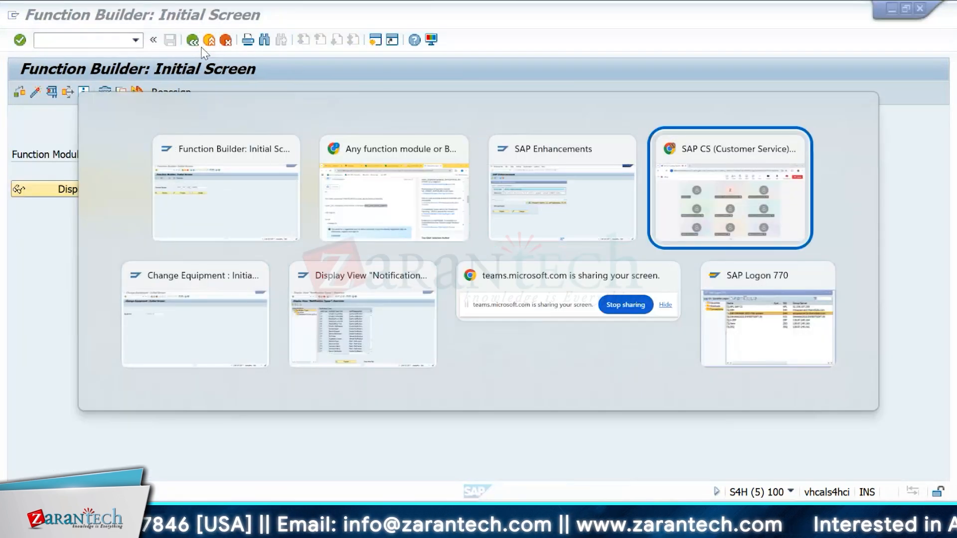
pyautogui.click(415, 178)
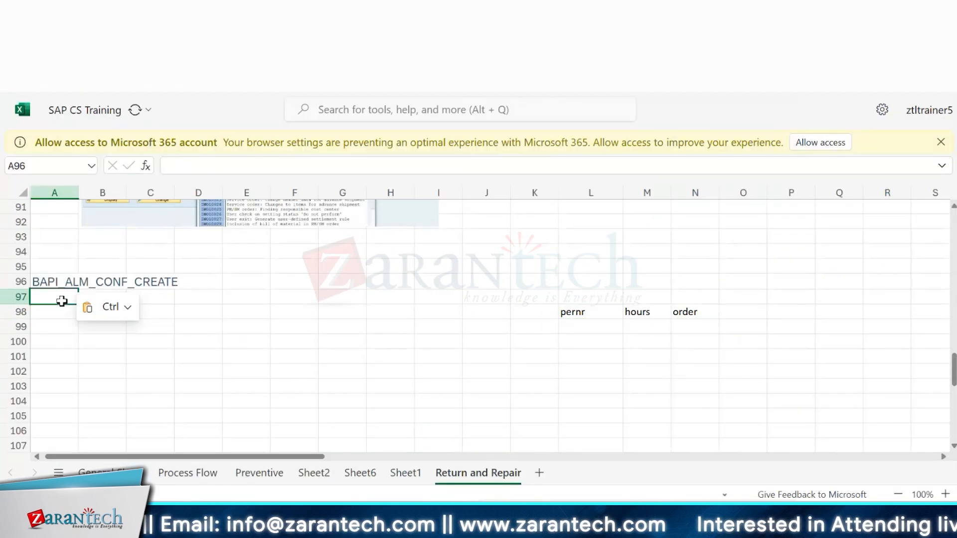
pyautogui.click(63, 306)
pyautogui.write('BAPI_TRANS')
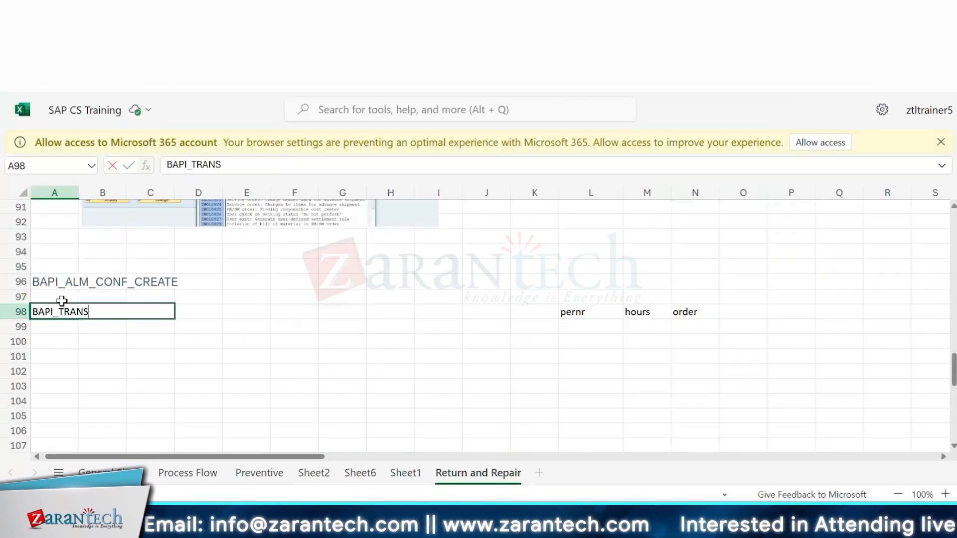
pyautogui.write('CC')
pyautogui.press('BackSpace')
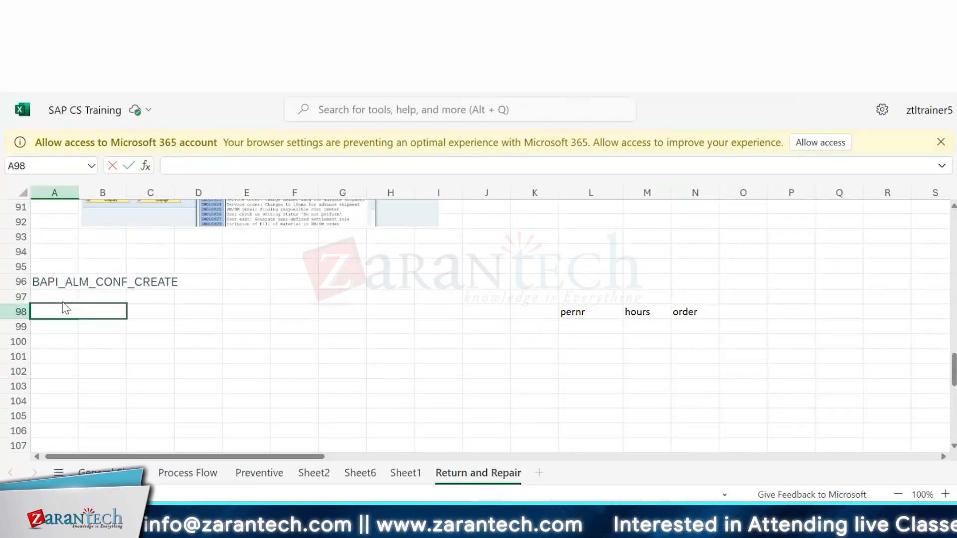
pyautogui.write('BAPI_TRANSACTION_COMMIT')
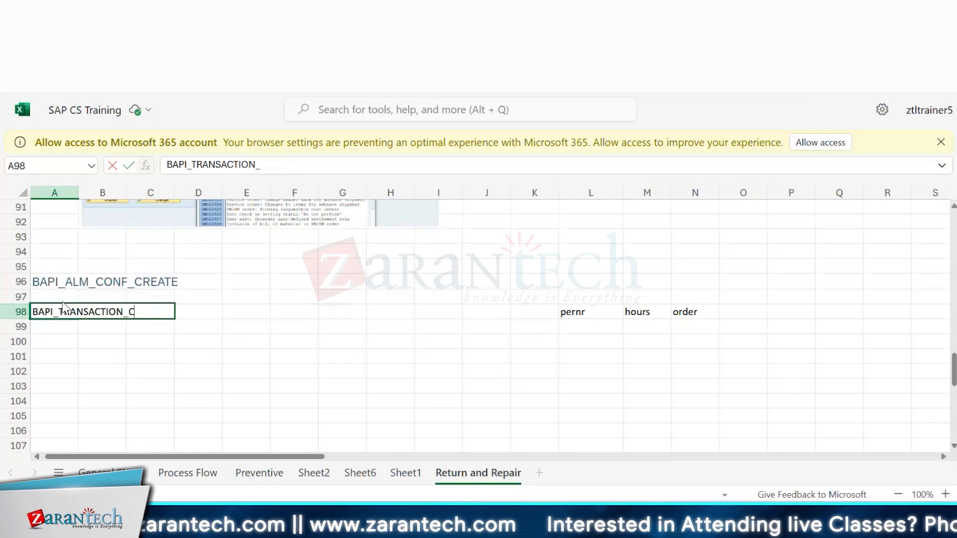
pyautogui.press('Return')
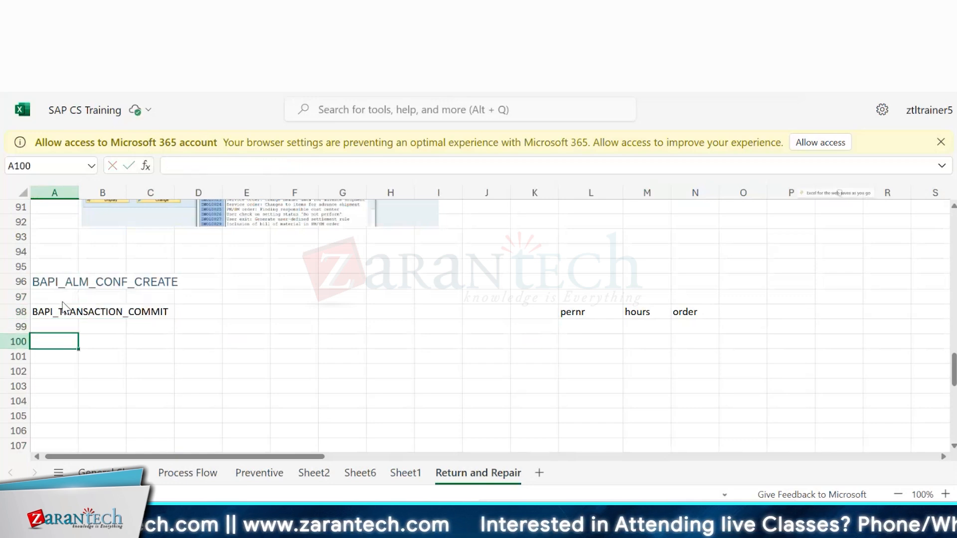
# Step: Scroll back through the SAP CS Training sheet's recorded BAPI names up to its top rows
pyautogui.click(152, 301)
pyautogui.scroll(9, 154, 311)
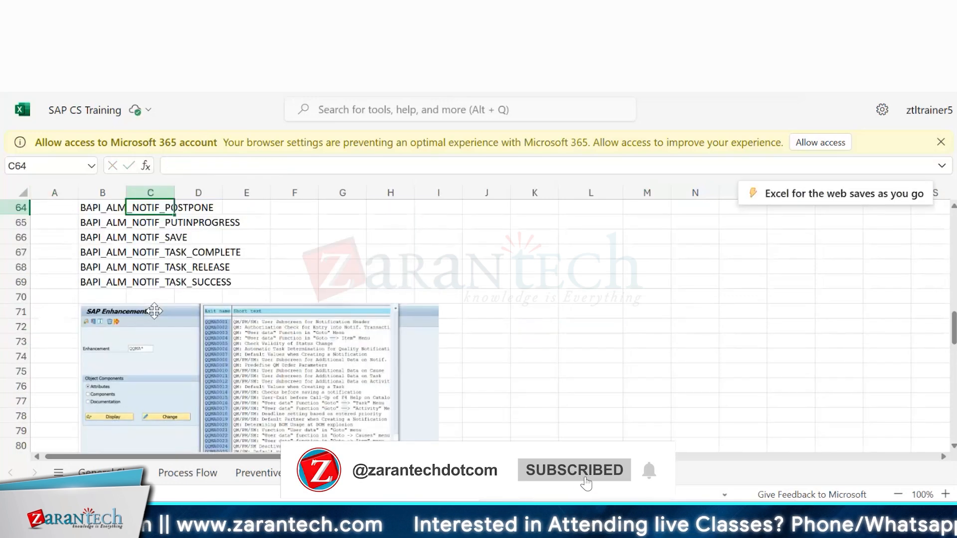
pyautogui.click(424, 257)
pyautogui.press('Up')
pyautogui.press('Up')
pyautogui.press('Up')
pyautogui.press('Up')
pyautogui.press('Up')
pyautogui.press('Up')
pyautogui.press('Up')
pyautogui.press('Up')
pyautogui.press('Up')
pyautogui.press('Up')
pyautogui.press('Up')
pyautogui.press('Up')
pyautogui.press('Up')
pyautogui.press('Up')
pyautogui.press('Up')
pyautogui.press('Up')
pyautogui.press('Up')
pyautogui.press('Up')
pyautogui.press('Up')
pyautogui.press('Up')
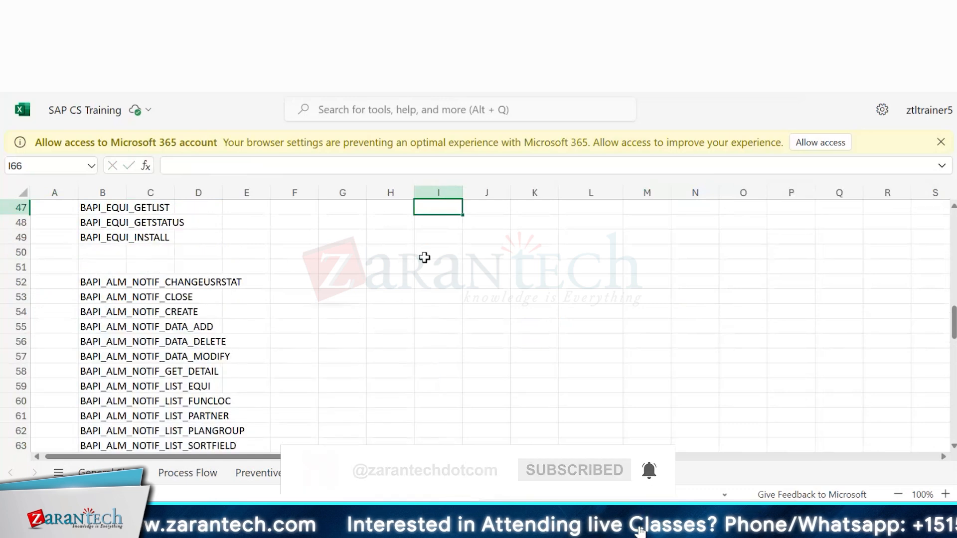
pyautogui.press('Up')
pyautogui.press('Up')
pyautogui.press('Up')
pyautogui.press('Up')
pyautogui.press('Up')
pyautogui.press('Up')
pyautogui.press('Up')
pyautogui.press('Up')
pyautogui.press('Up')
pyautogui.press('Up')
pyautogui.press('Up')
pyautogui.press('Up')
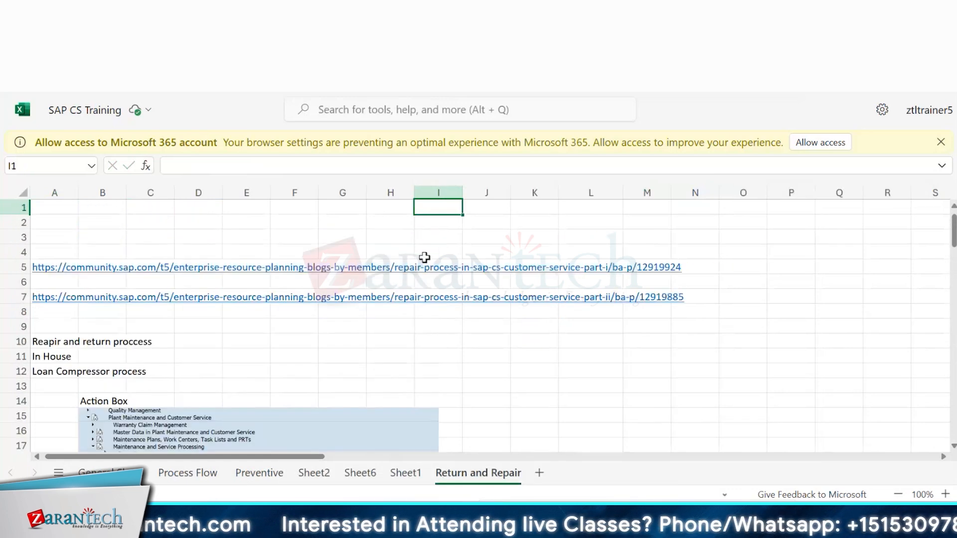
pyautogui.press('Down')
pyautogui.press('Down')
pyautogui.press('Down')
pyautogui.click(24, 222)
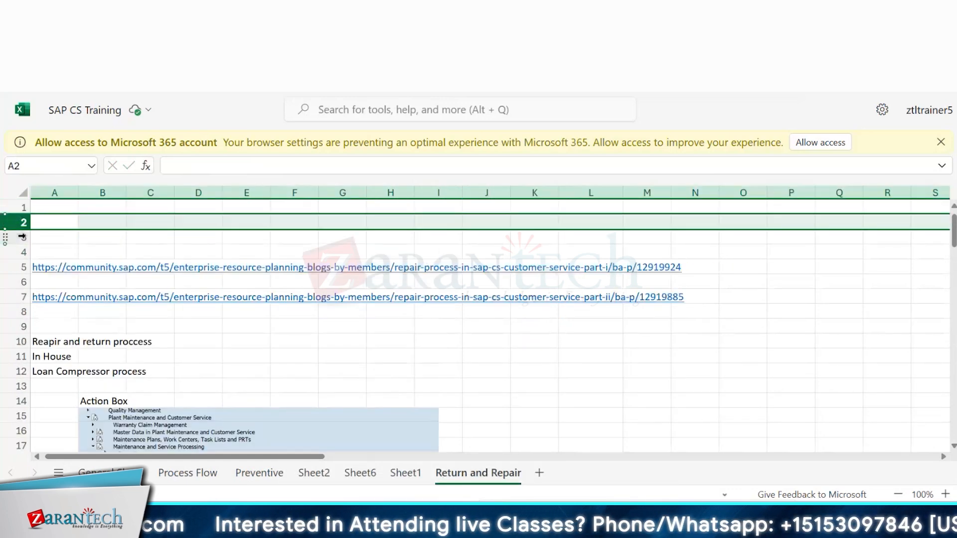
pyautogui.moveTo(21, 229); pyautogui.dragTo(16, 235)
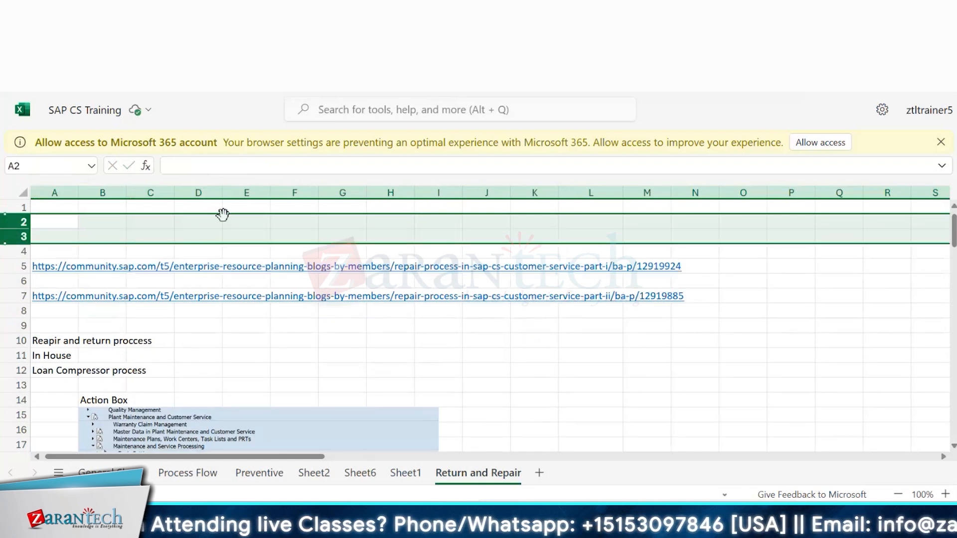
pyautogui.click(209, 222)
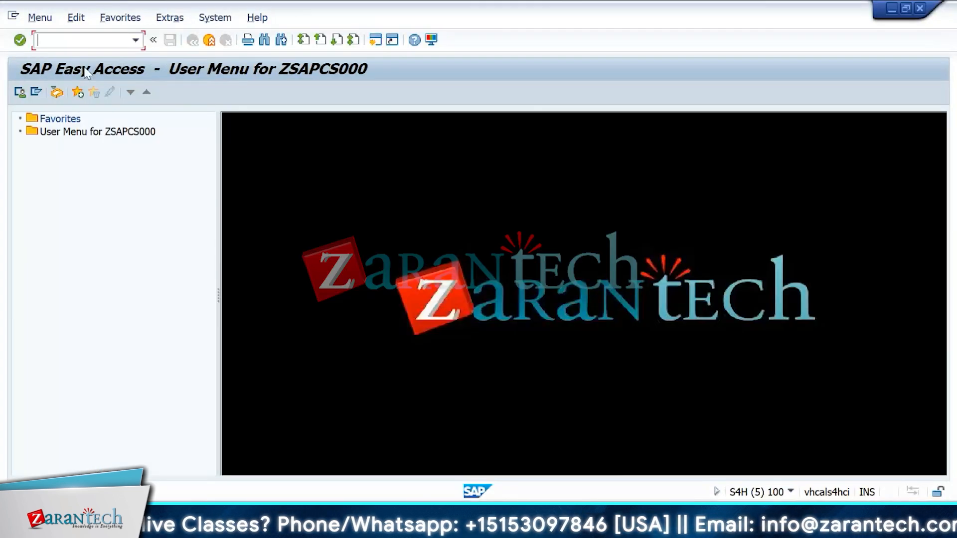
# Step: Back in SAP, open transaction IP10 for deadline monitoring of maintenance plans
pyautogui.write('ip30')
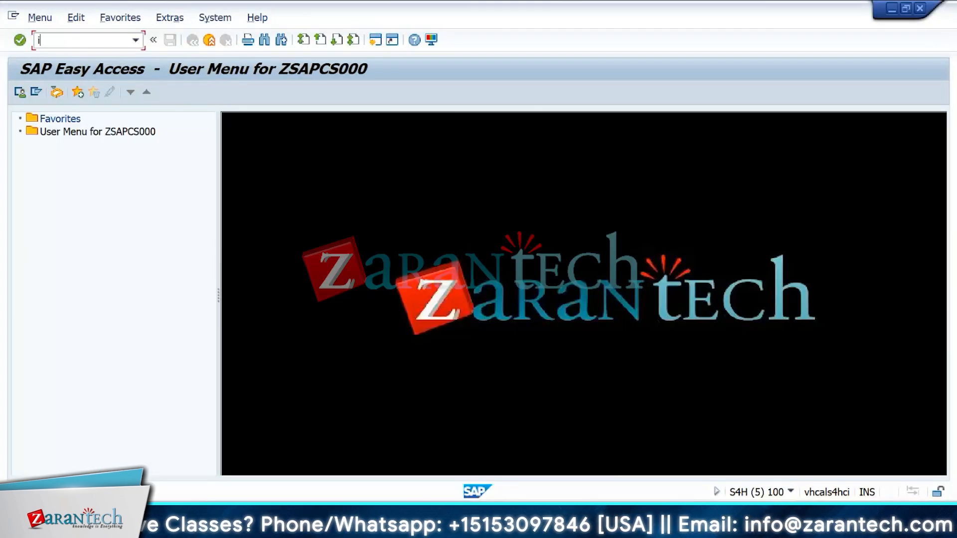
pyautogui.press('BackSpace')
pyautogui.press('BackSpace')
pyautogui.press('BackSpace')
pyautogui.press('BackSpace')
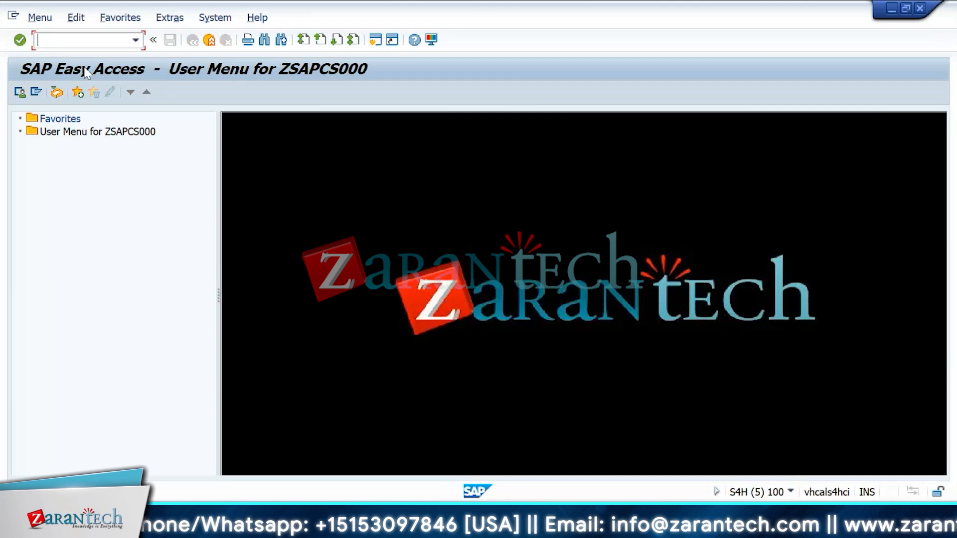
pyautogui.write('ip10')
pyautogui.press('Return')
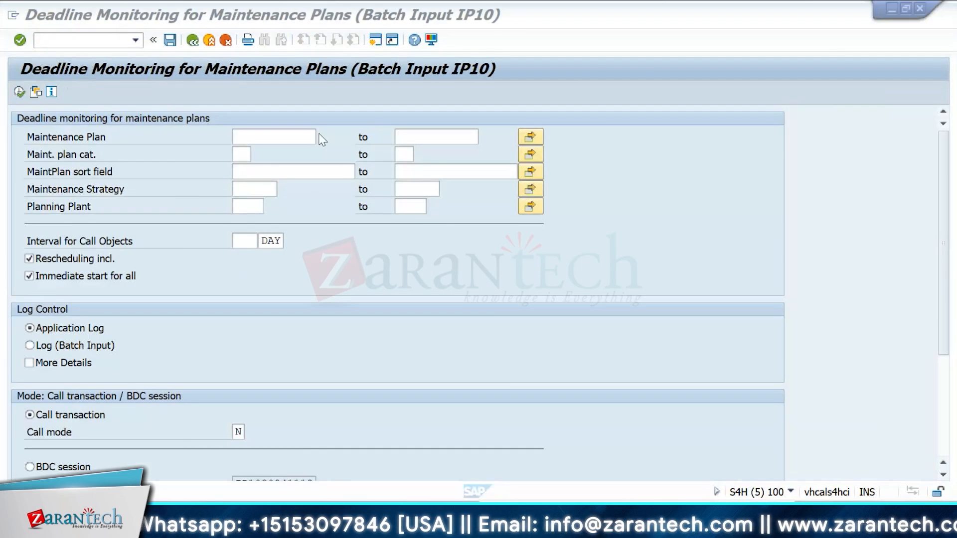
# Step: Set the Maintenance Plan selection to * and the Interval for Call Objects to 1 day
pyautogui.click(282, 137)
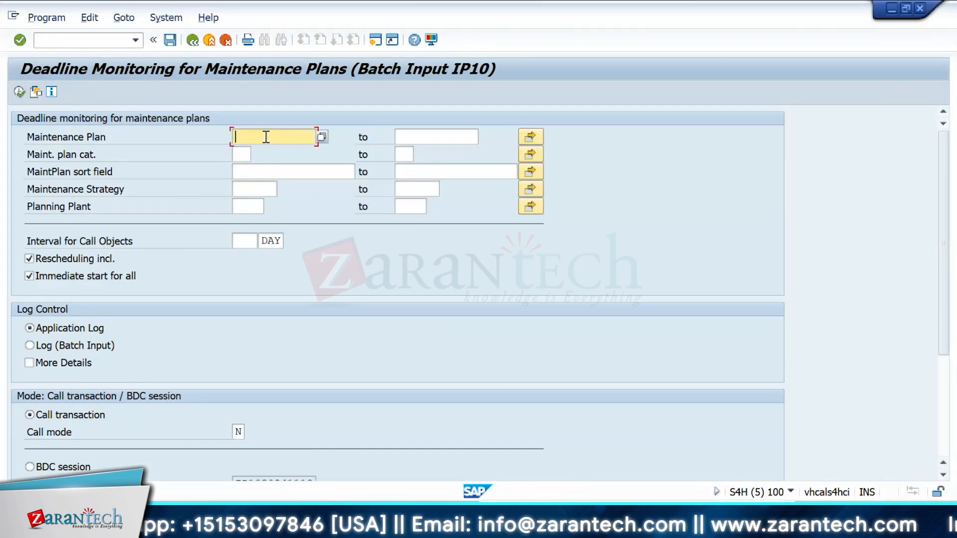
pyautogui.write('*')
pyautogui.press('Return')
pyautogui.click(245, 155)
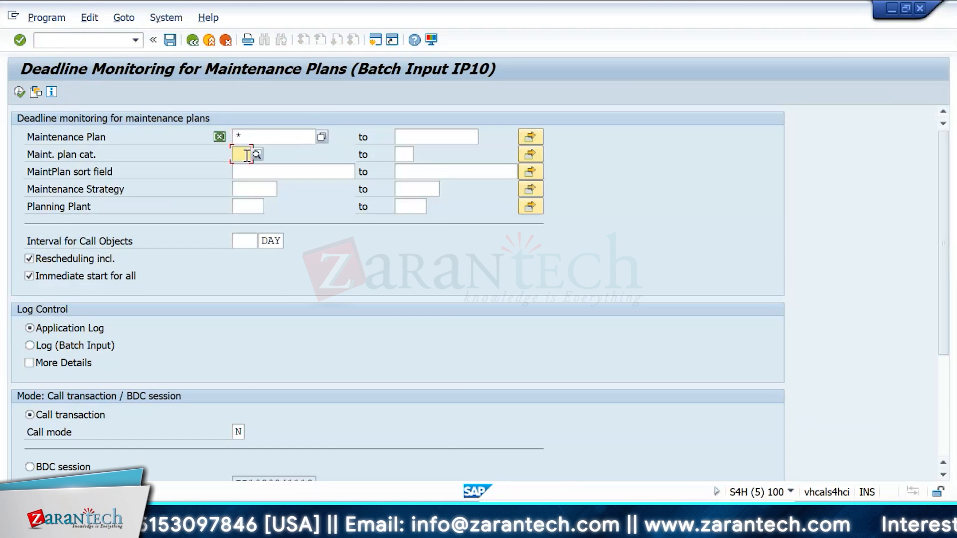
pyautogui.click(250, 188)
pyautogui.click(241, 238)
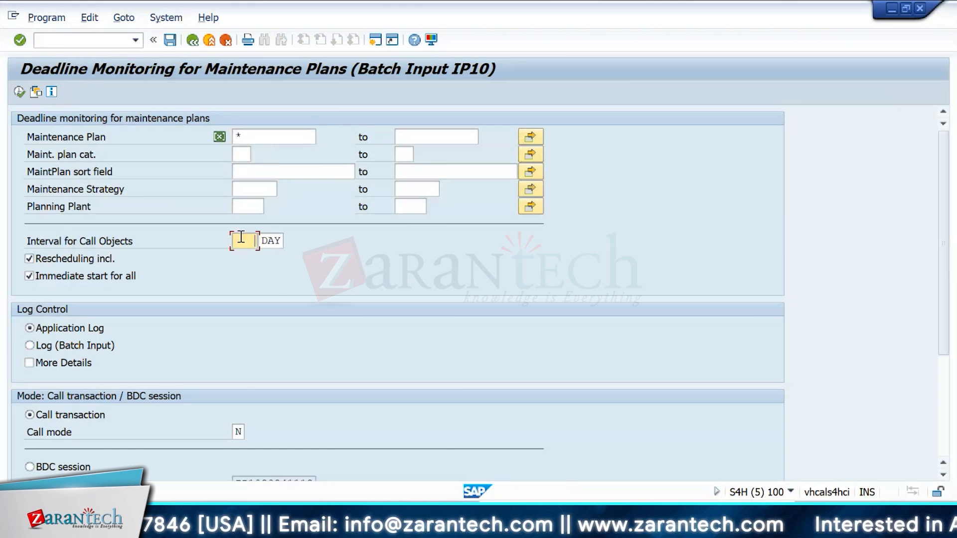
pyautogui.doubleClick(240, 236)
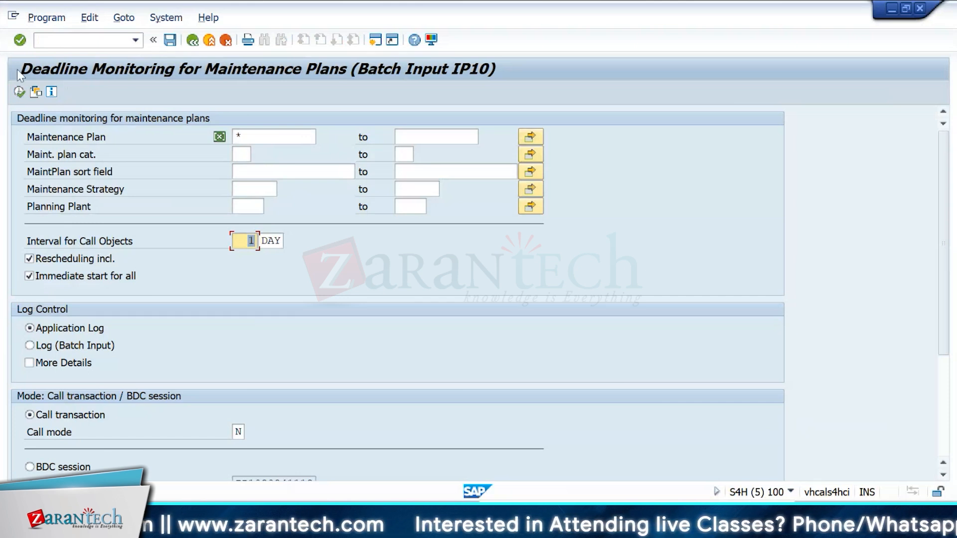
pyautogui.click(46, 17)
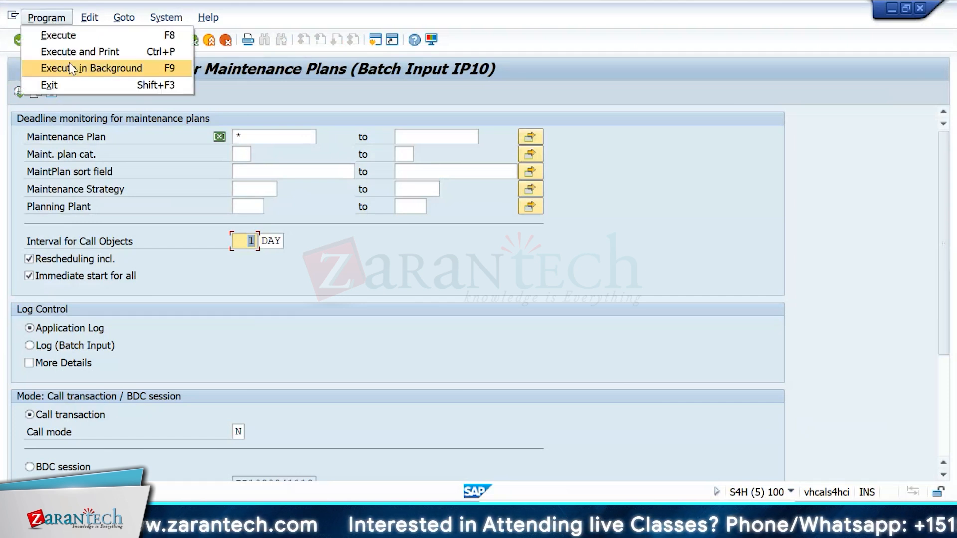
pyautogui.moveTo(91, 20)
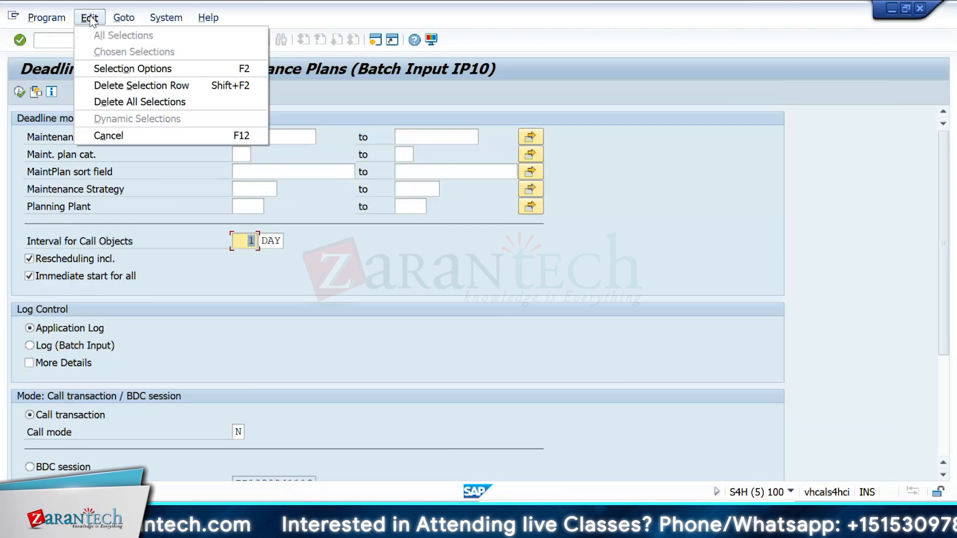
pyautogui.click(381, 88)
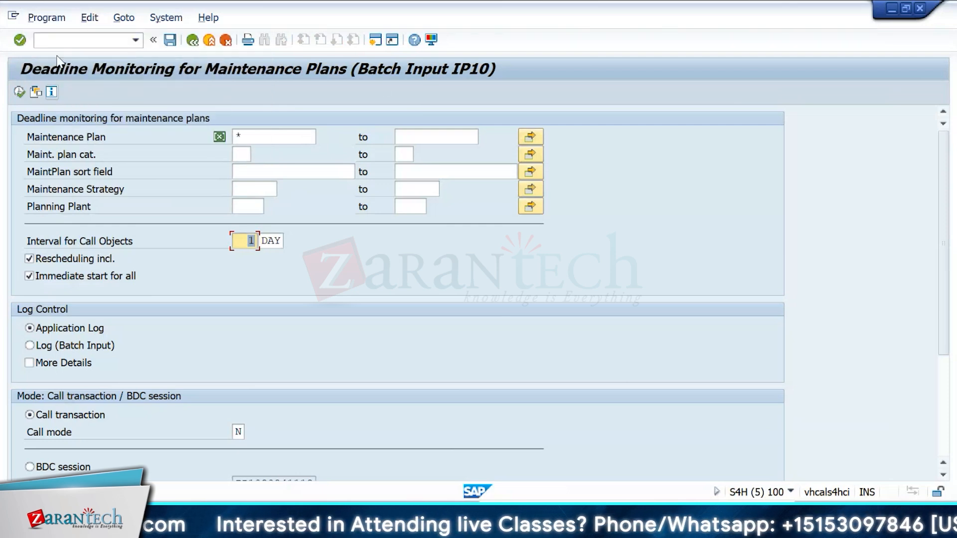
# Step: Save the IP10 selection as a variant named TESTBATCH with description TESTBatch
pyautogui.click(170, 40)
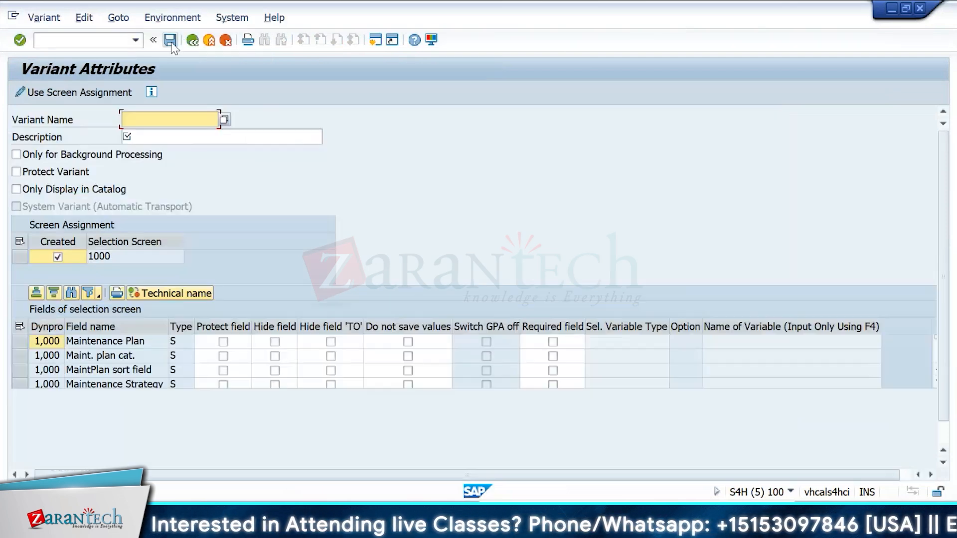
pyautogui.write('TE')
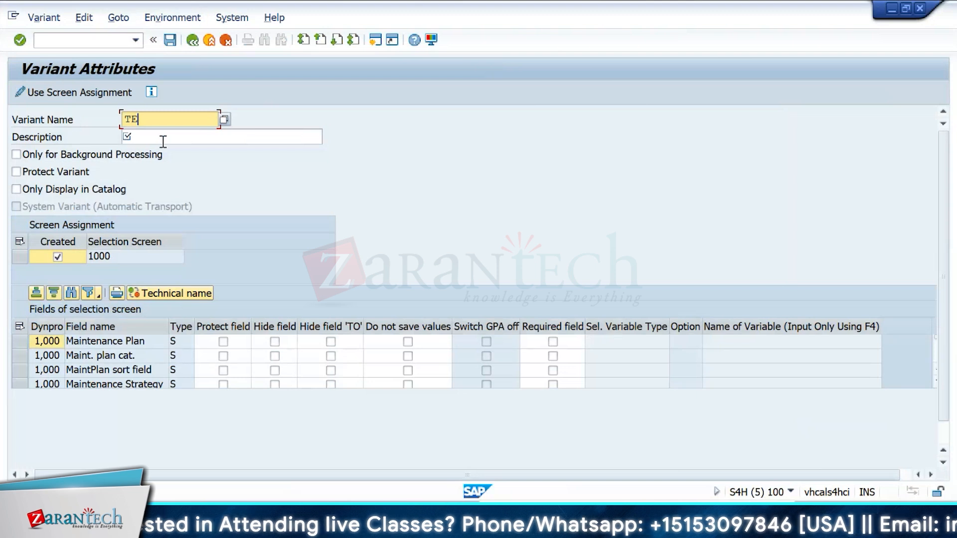
pyautogui.write('STBAT')
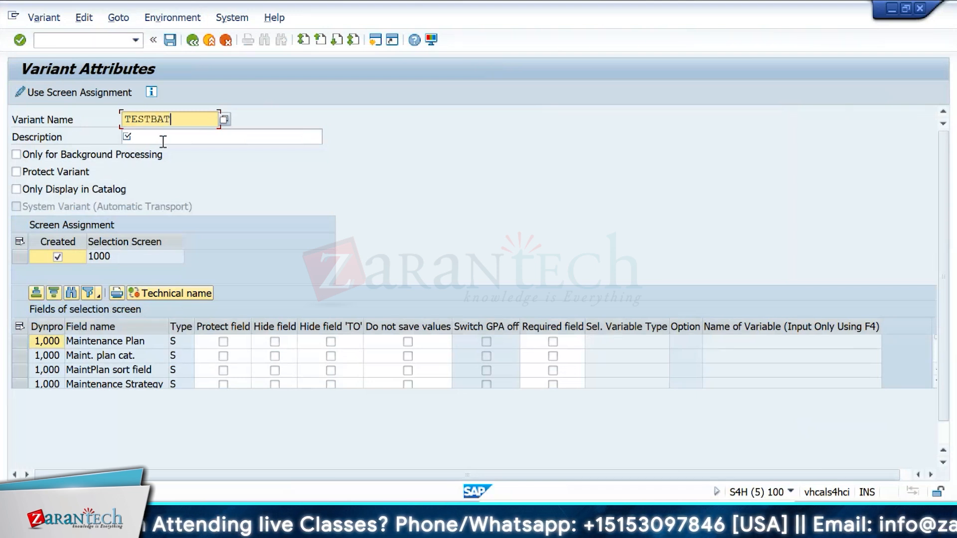
pyautogui.write('CH')
pyautogui.click(163, 141)
pyautogui.write('TEXT')
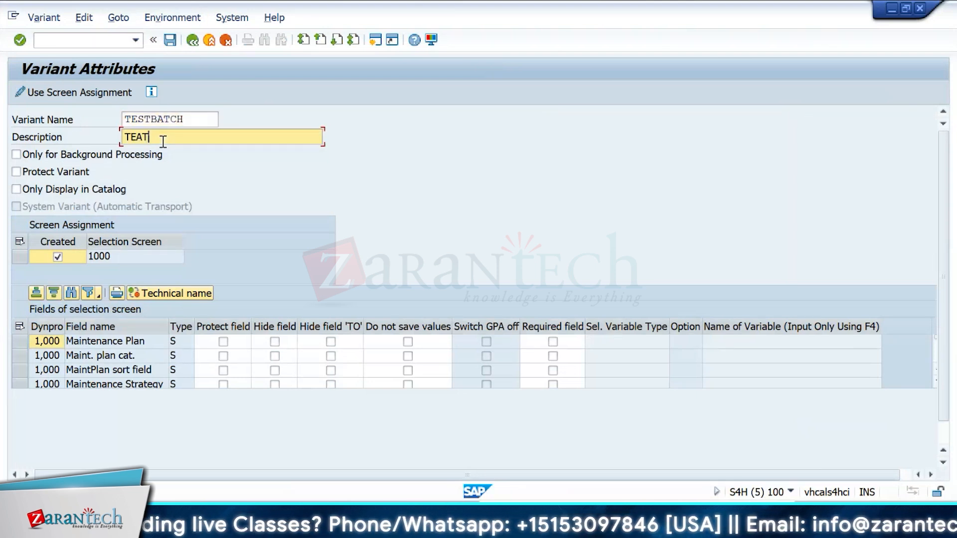
pyautogui.press('BackSpace')
pyautogui.press('BackSpace')
pyautogui.write('STBatch')
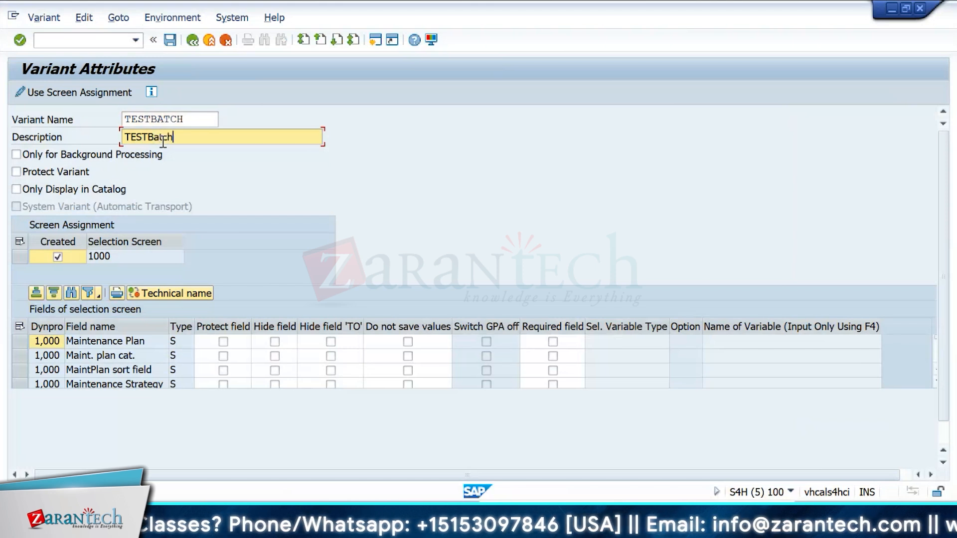
pyautogui.press('Return')
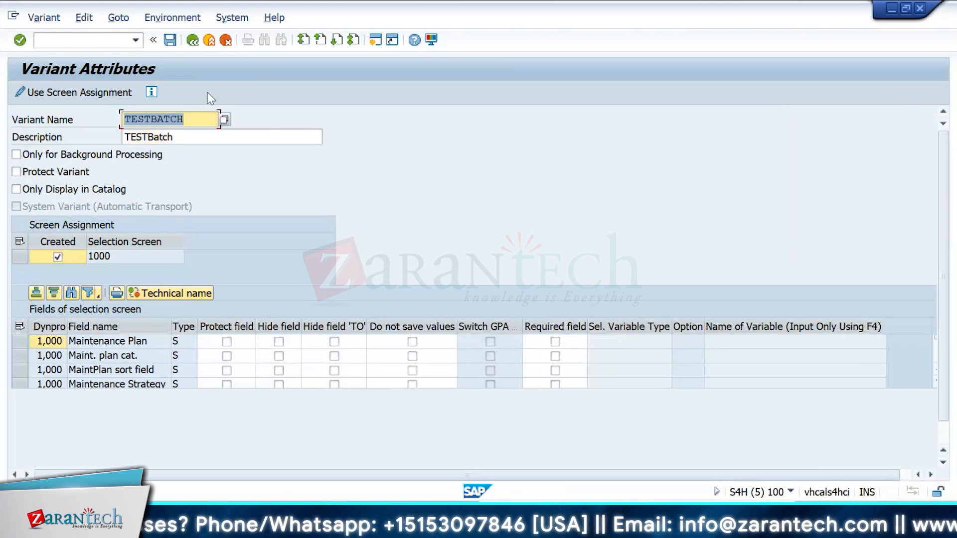
pyautogui.click(167, 43)
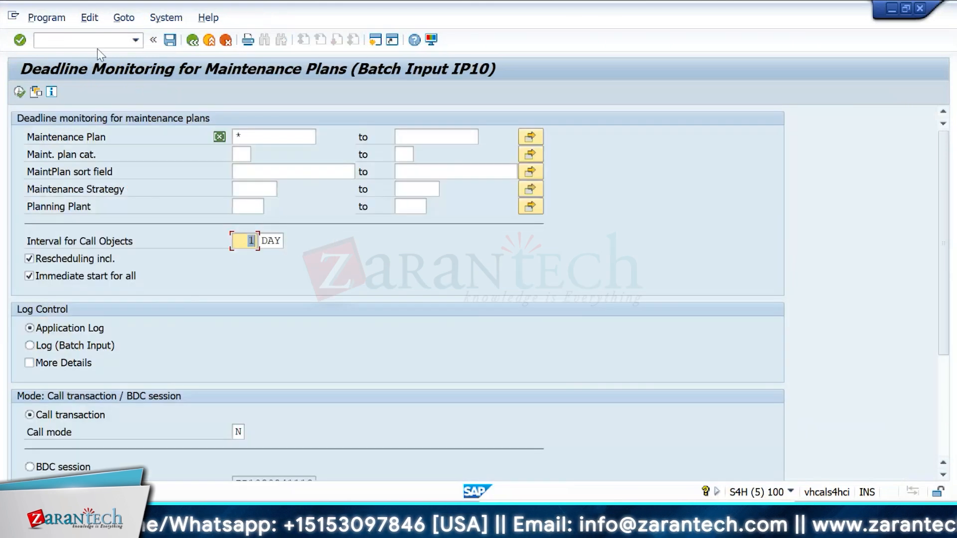
# Step: Open transaction IP02 and load maintenance plan 228 for changing
pyautogui.click(98, 41)
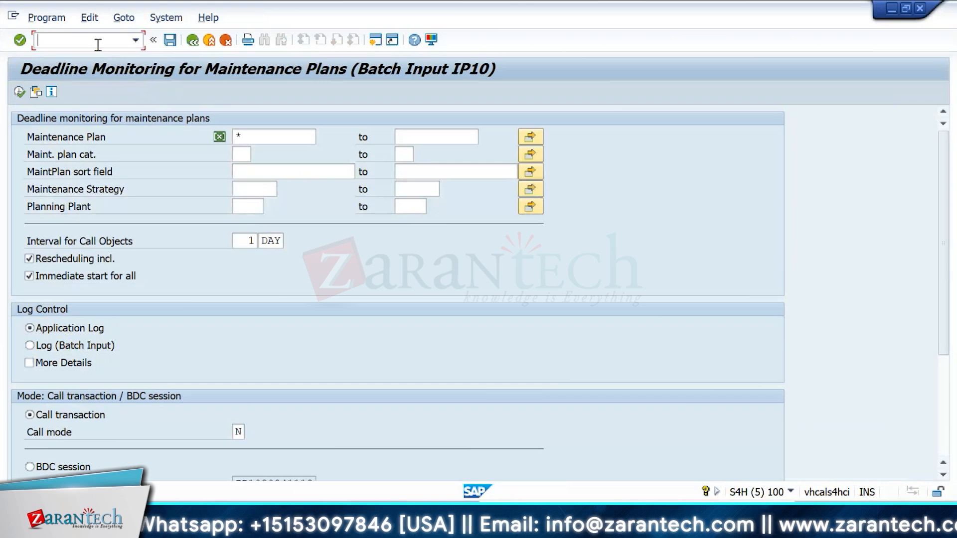
pyautogui.write('/N')
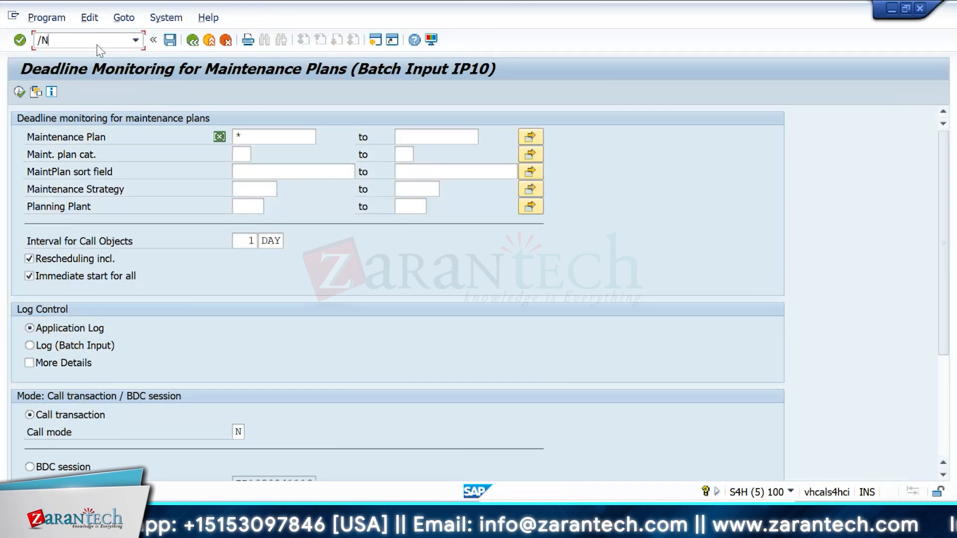
pyautogui.press('BackSpace')
pyautogui.write('n')
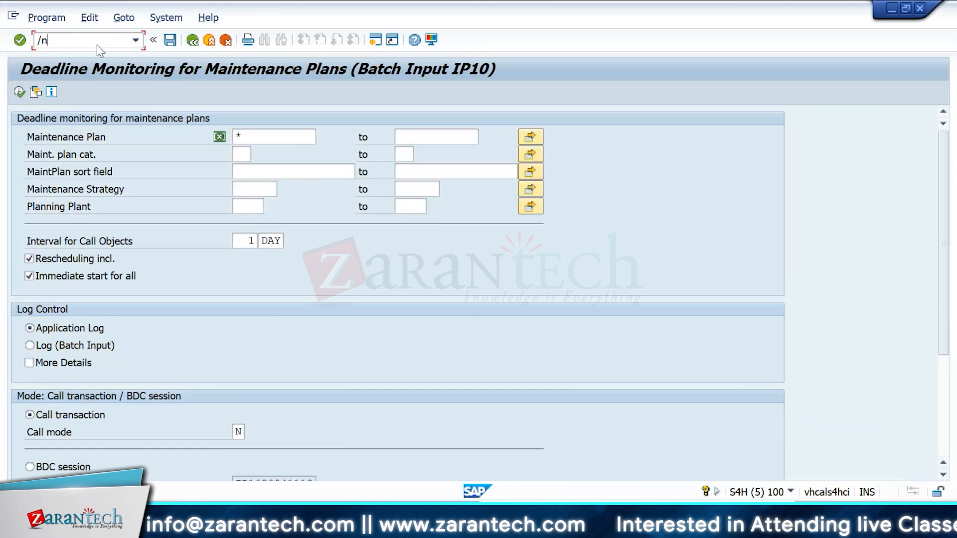
pyautogui.press('BackSpace')
pyautogui.press('BackSpace')
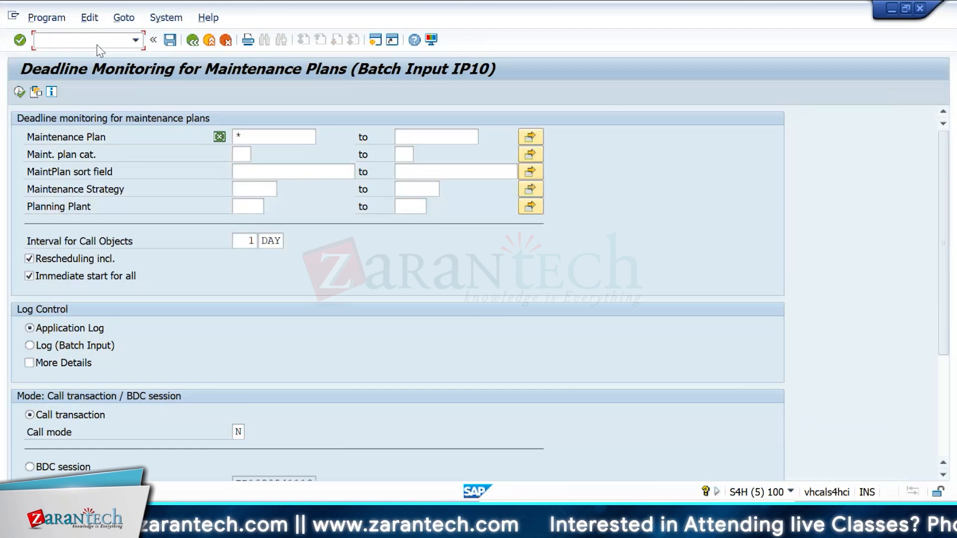
pyautogui.write('ip02')
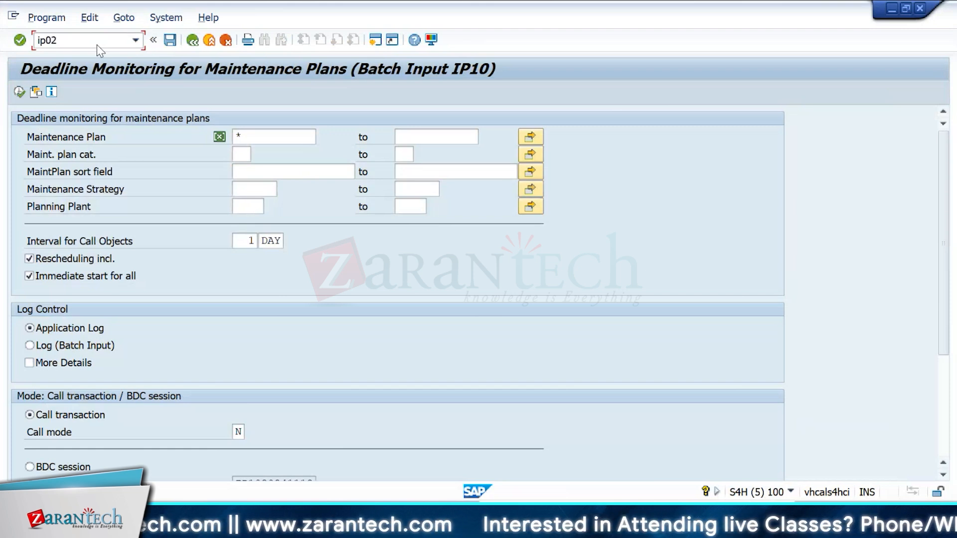
pyautogui.press('Return')
pyautogui.press('Down')
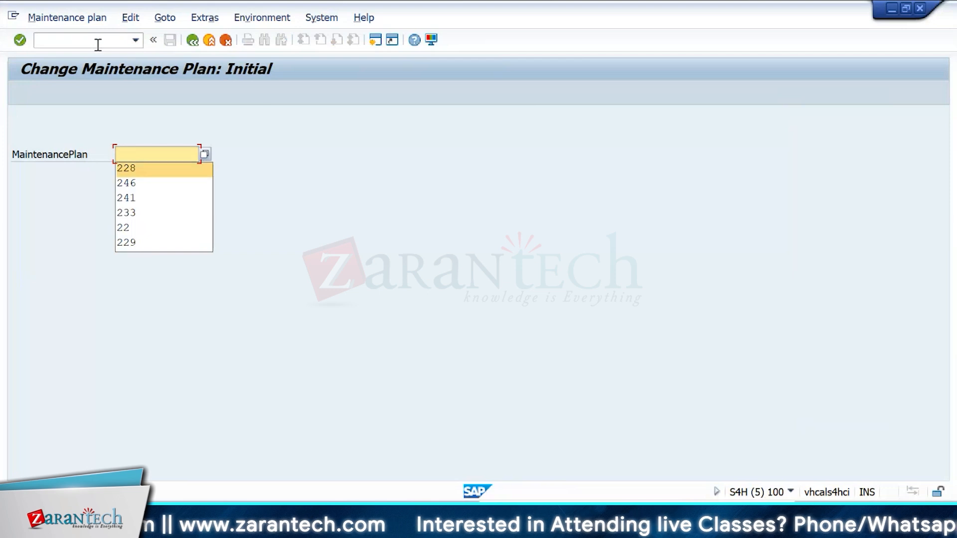
pyautogui.press('Return')
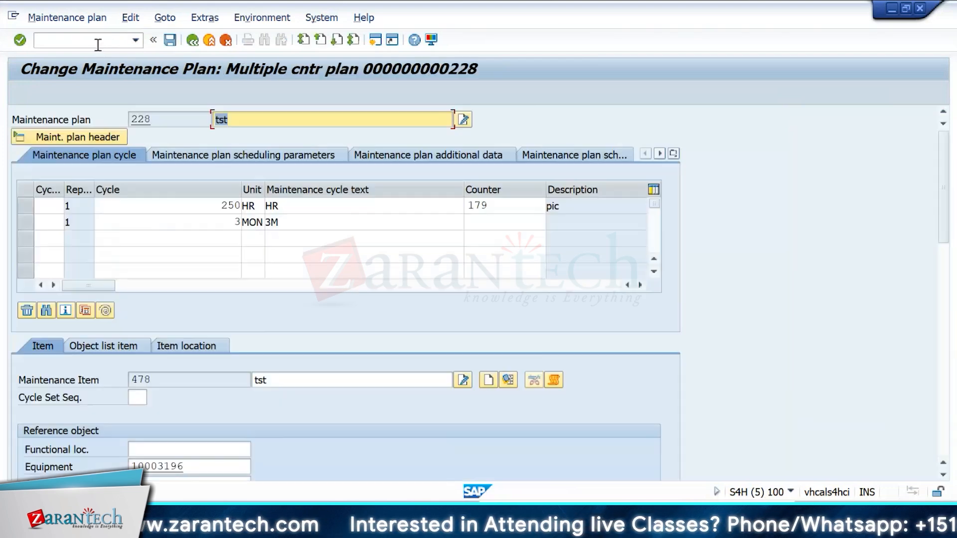
pyautogui.press('F12')
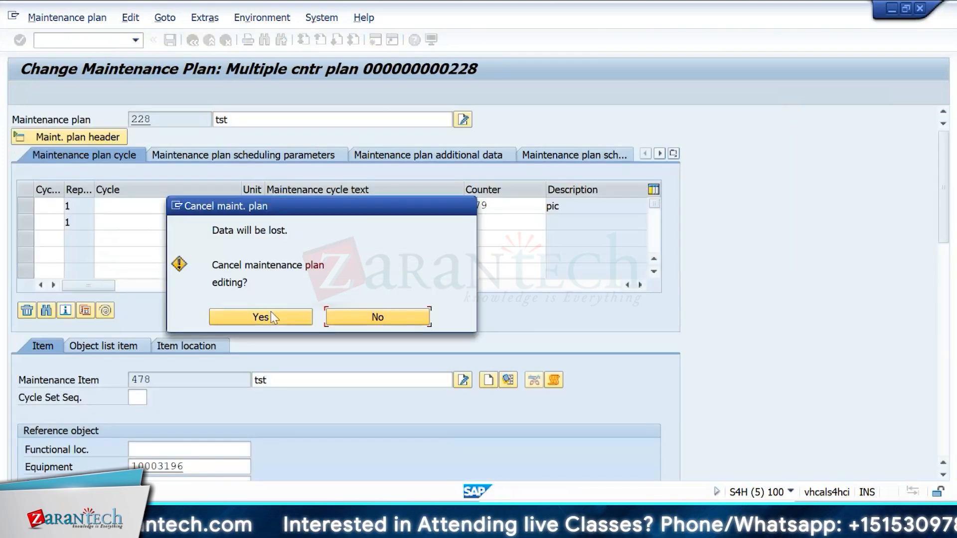
pyautogui.click(375, 321)
pyautogui.press('Return')
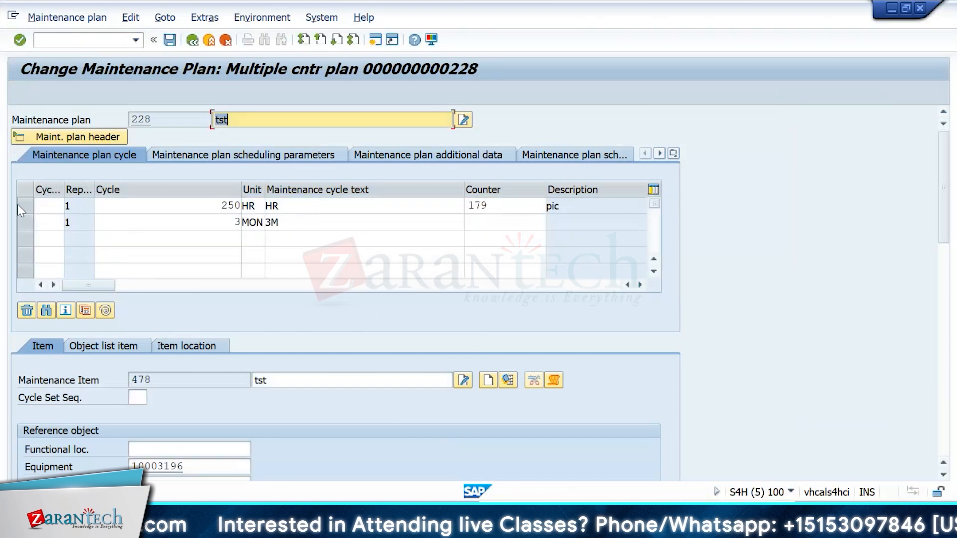
pyautogui.click(19, 205)
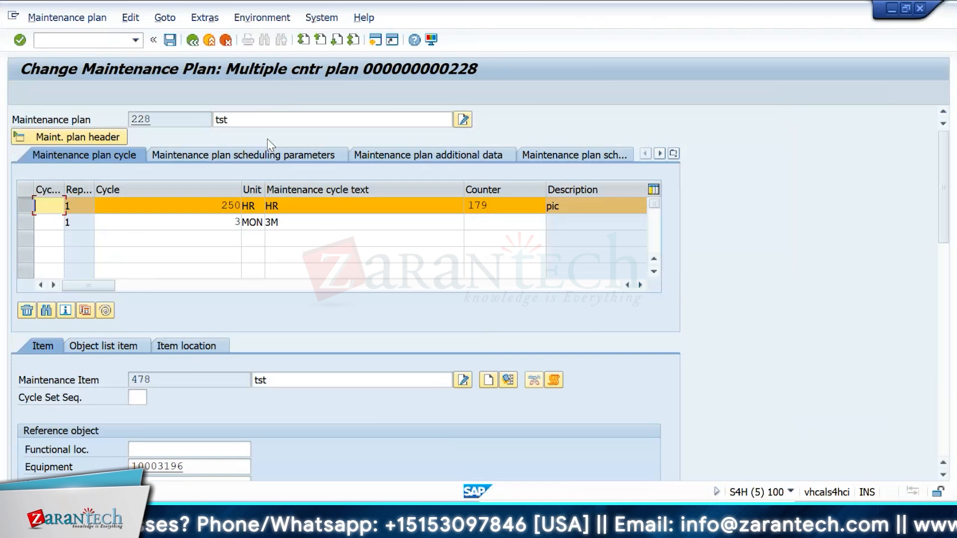
pyautogui.hotkey('alt', 'Tab')
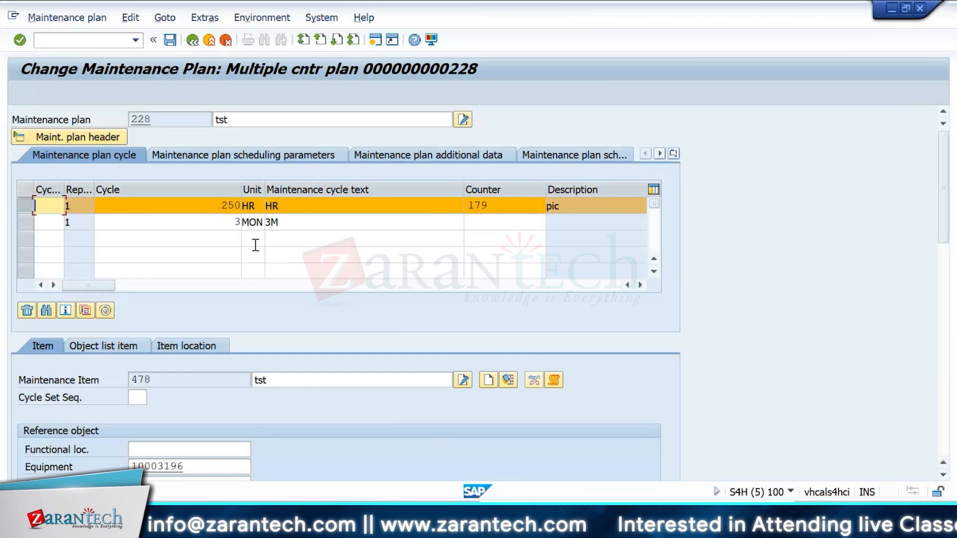
pyautogui.click(28, 208)
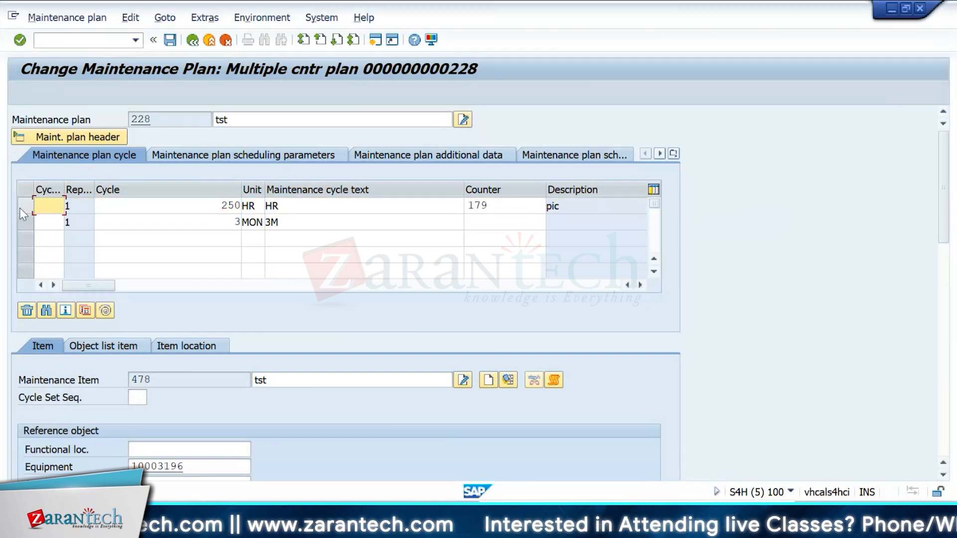
pyautogui.click(20, 208)
# Step: Open transaction IP10 to schedule maintenance plan 228
pyautogui.click(106, 37)
pyautogui.write('/')
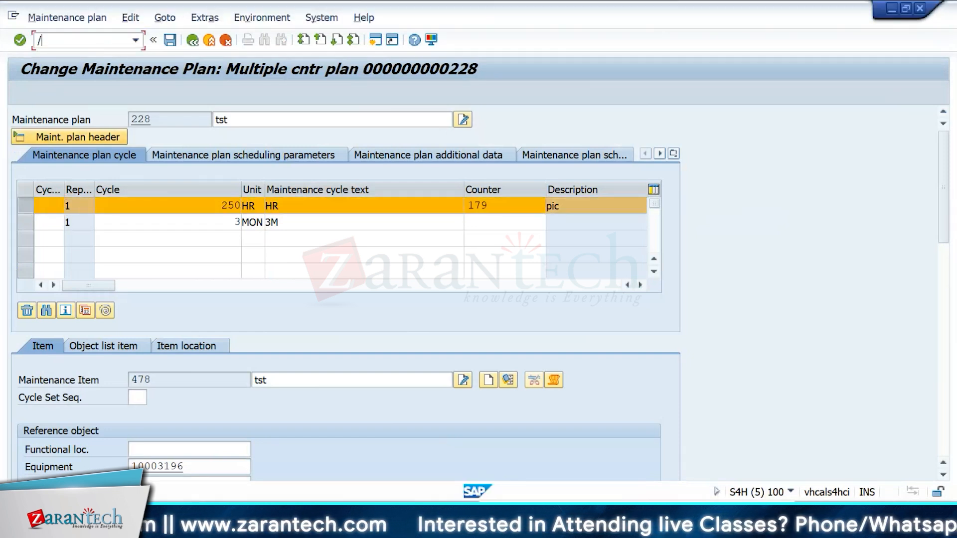
pyautogui.write('nip10')
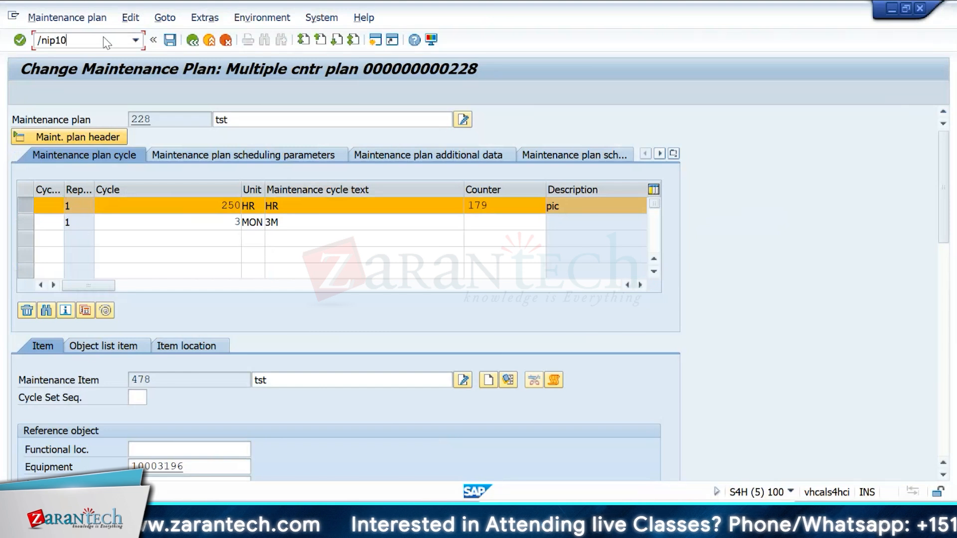
pyautogui.press('Return')
pyautogui.press('Return')
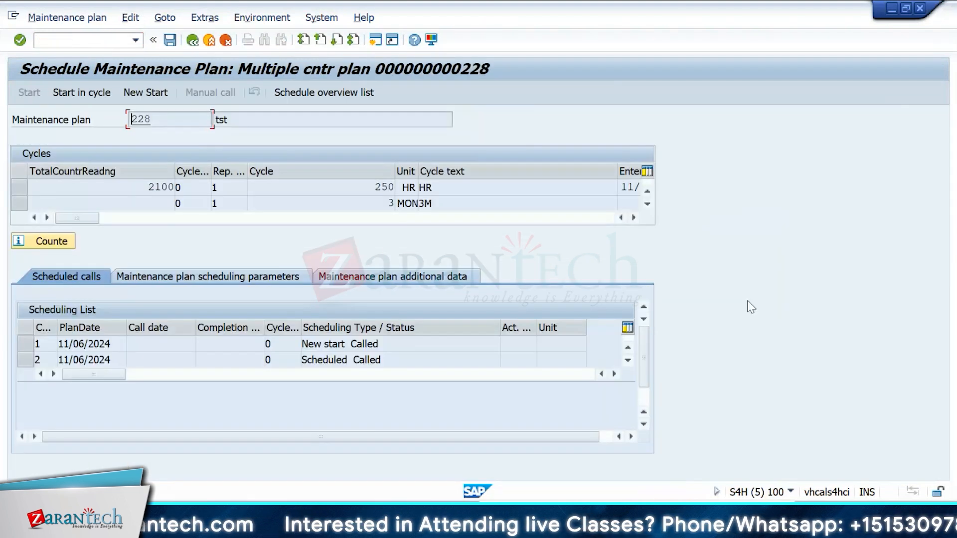
# Step: Scroll the scheduling list and try to display the call object for call 6
pyautogui.click(641, 361)
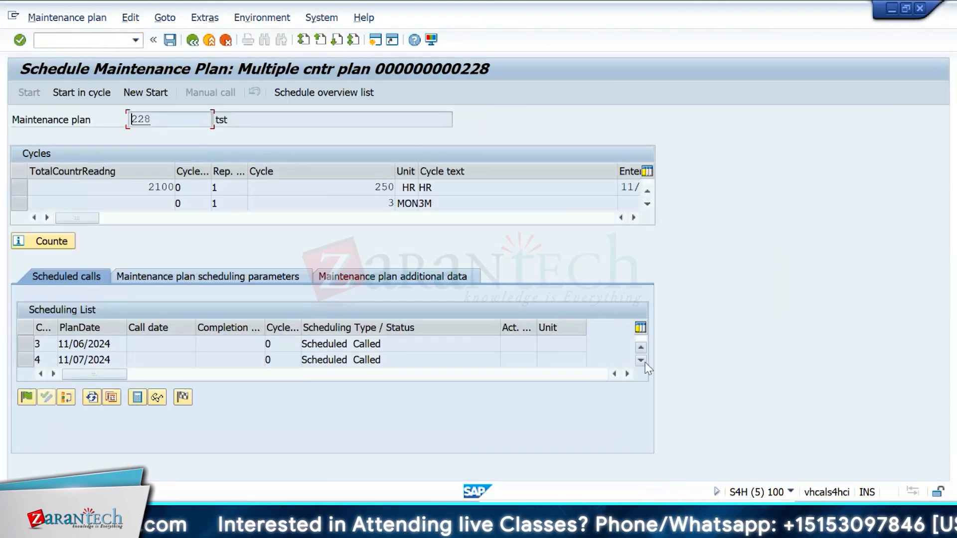
pyautogui.click(641, 361)
pyautogui.click(641, 360)
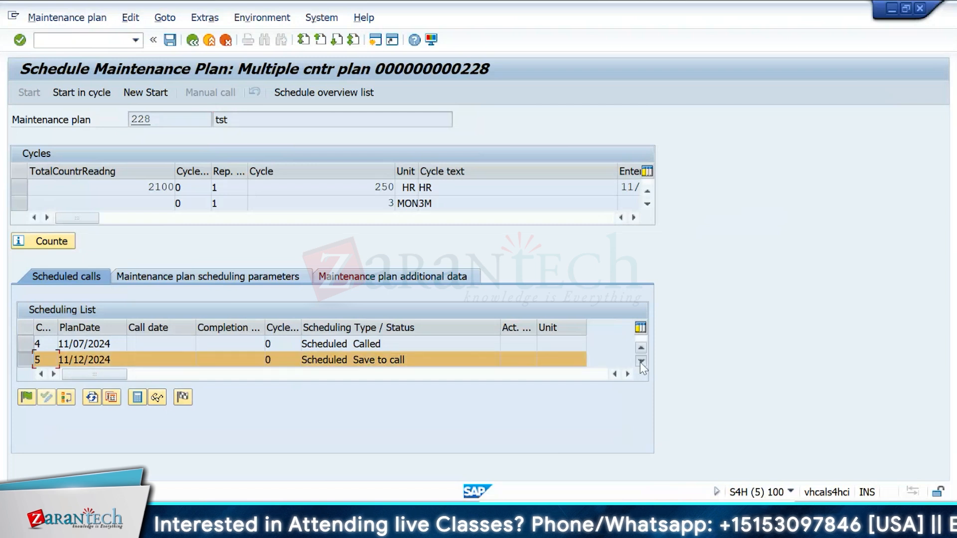
pyautogui.click(641, 362)
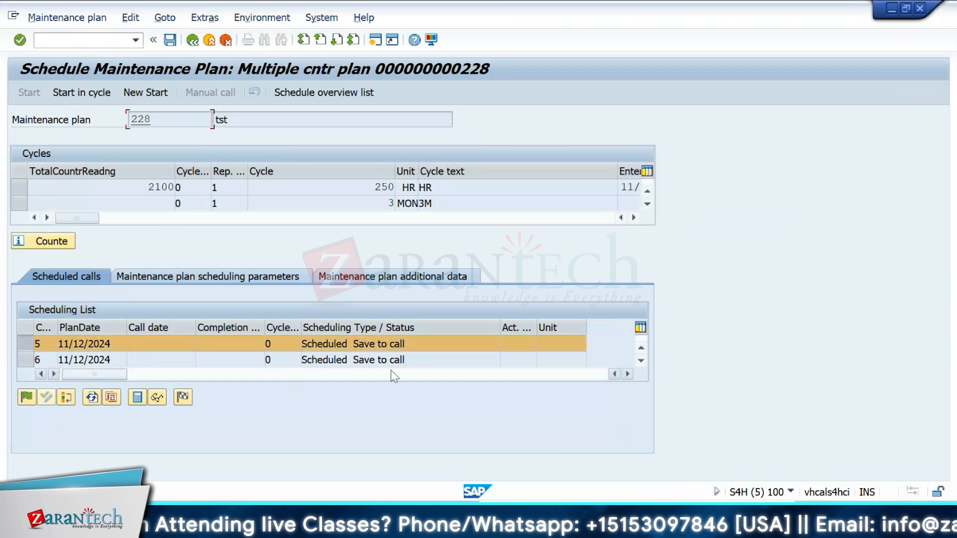
pyautogui.click(640, 360)
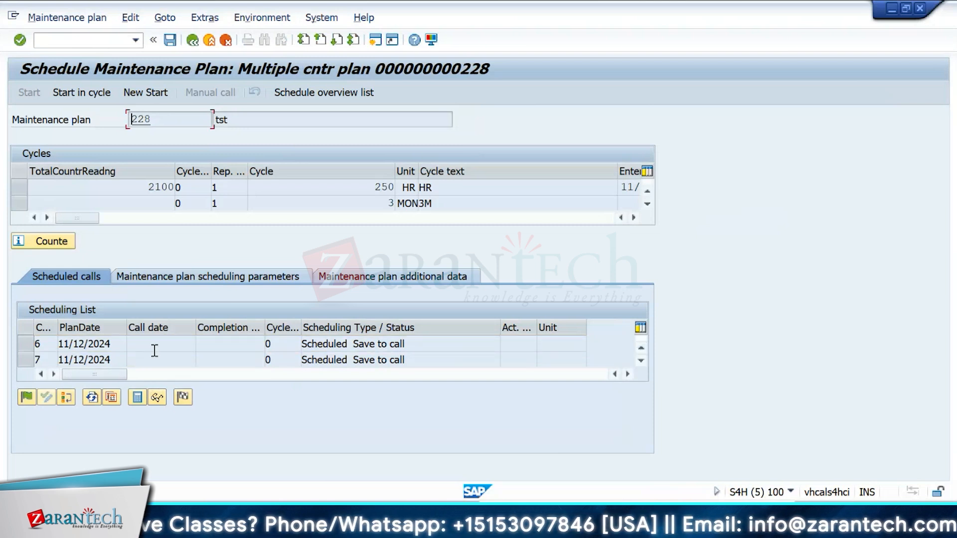
pyautogui.click(29, 348)
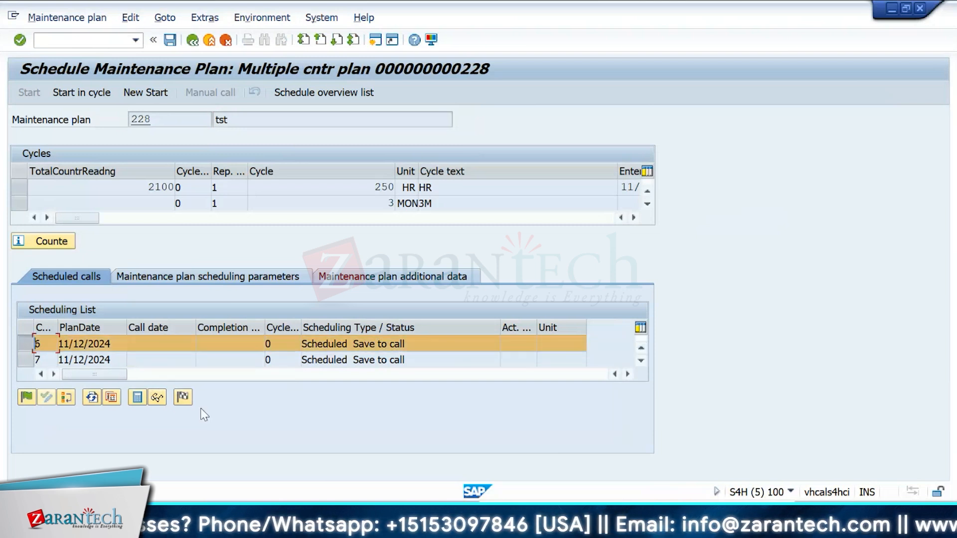
pyautogui.click(157, 397)
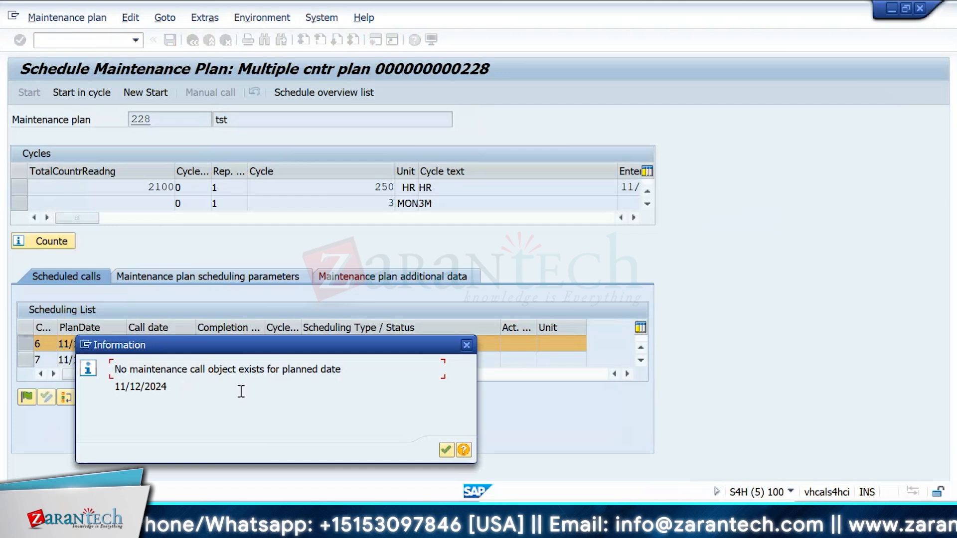
pyautogui.press('Return')
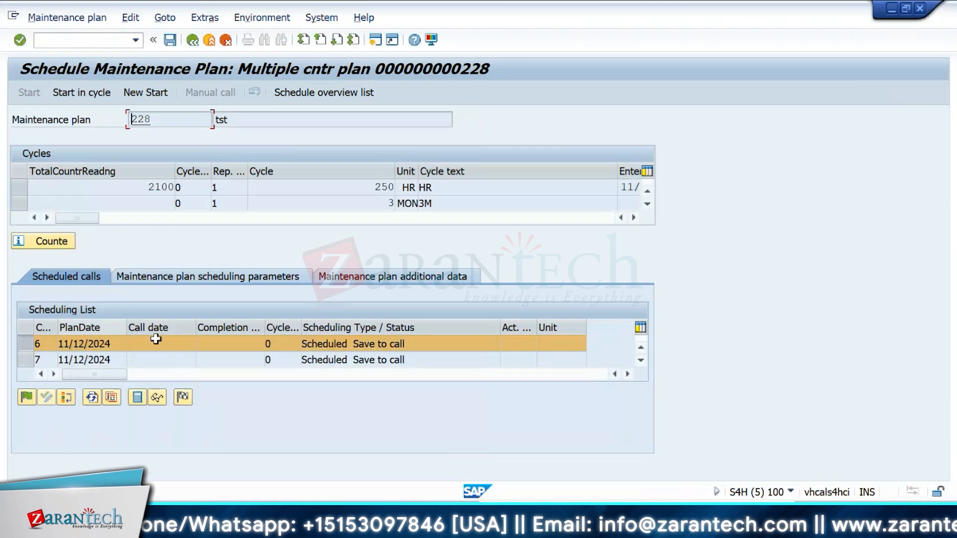
# Step: Scroll the scheduling list and inspect the scheduled calls 7 and 8 with their statuses
pyautogui.click(641, 359)
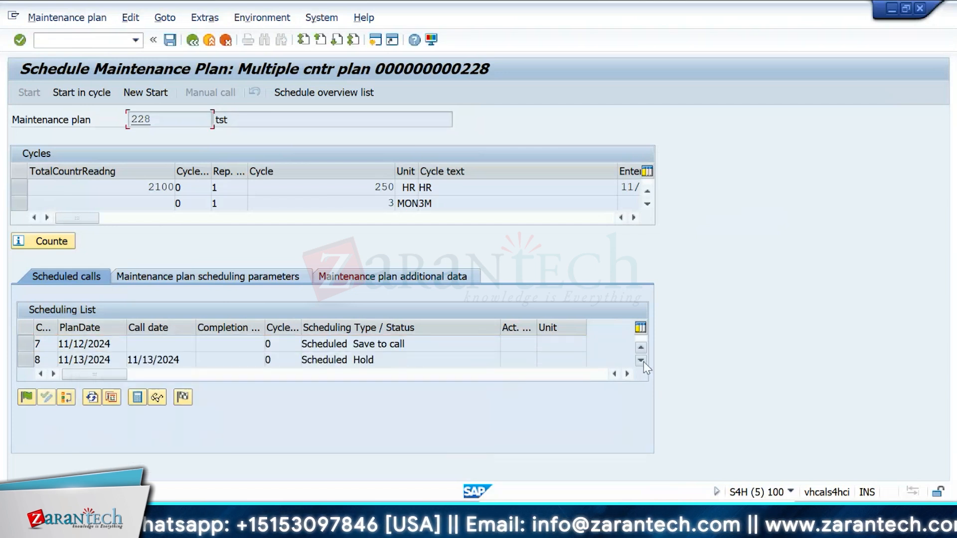
pyautogui.click(29, 359)
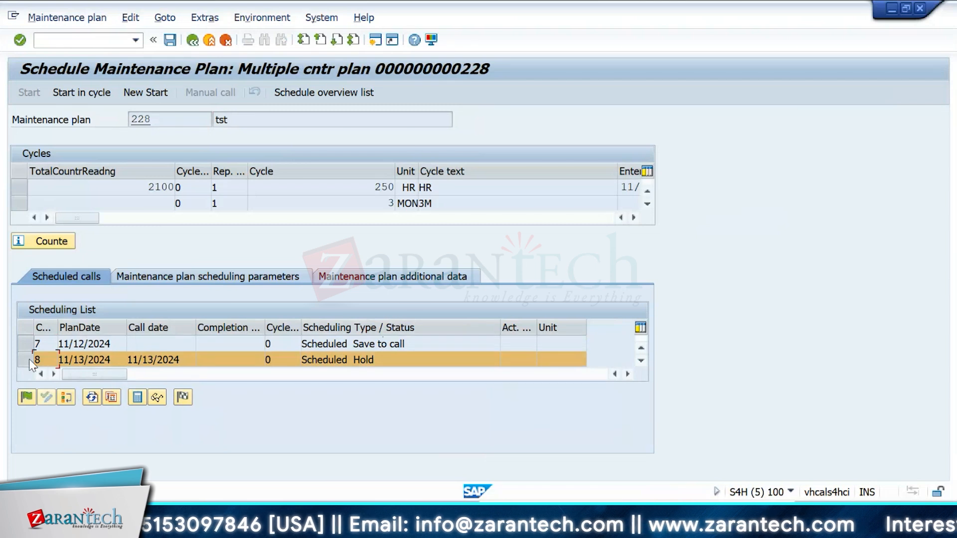
pyautogui.click(29, 358)
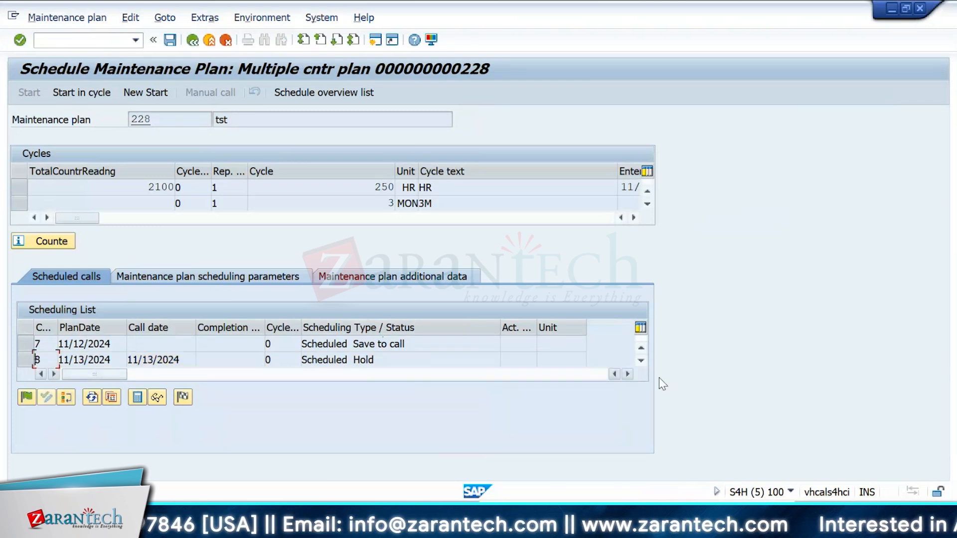
pyautogui.click(641, 348)
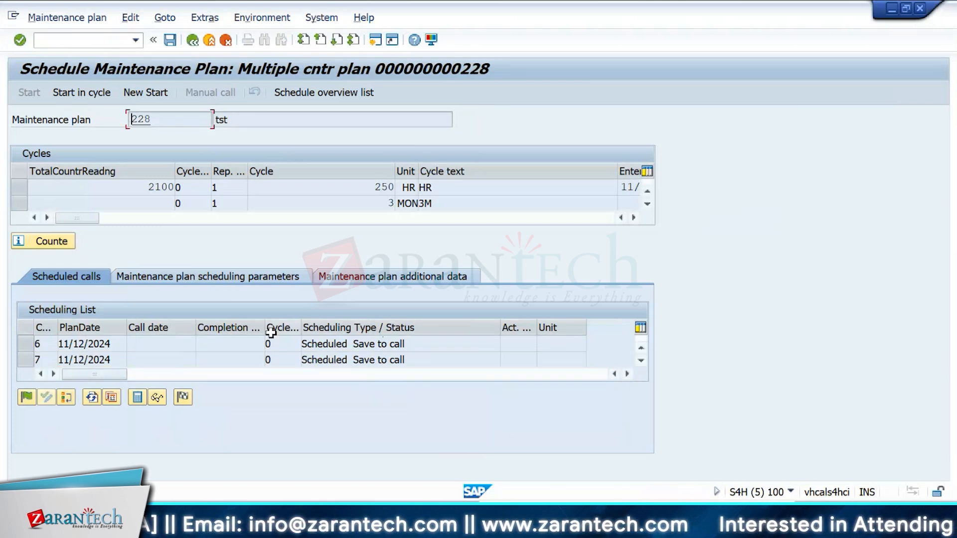
pyautogui.click(642, 360)
pyautogui.doubleClick(411, 345)
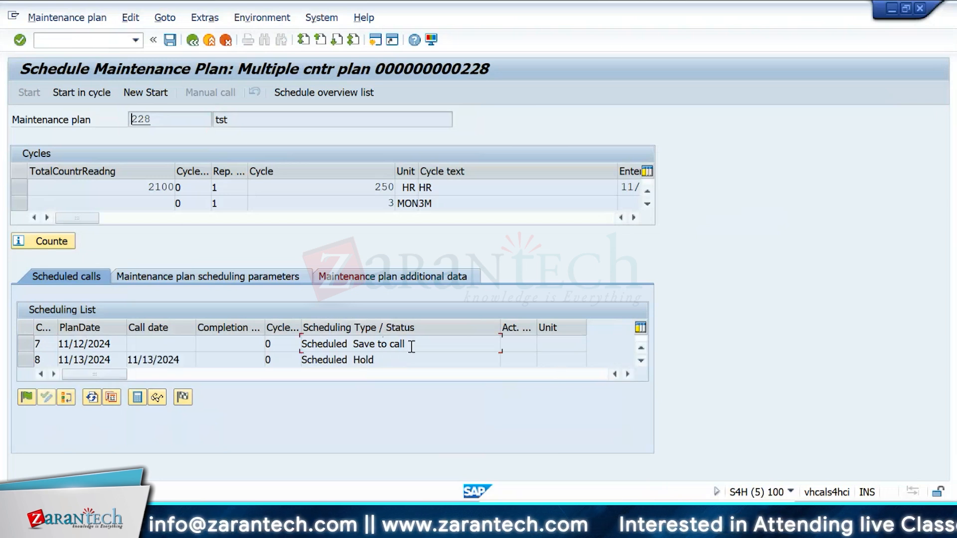
pyautogui.click(394, 363)
pyautogui.moveTo(394, 363); pyautogui.dragTo(239, 361)
pyautogui.moveTo(410, 346); pyautogui.dragTo(301, 349)
pyautogui.click(301, 349)
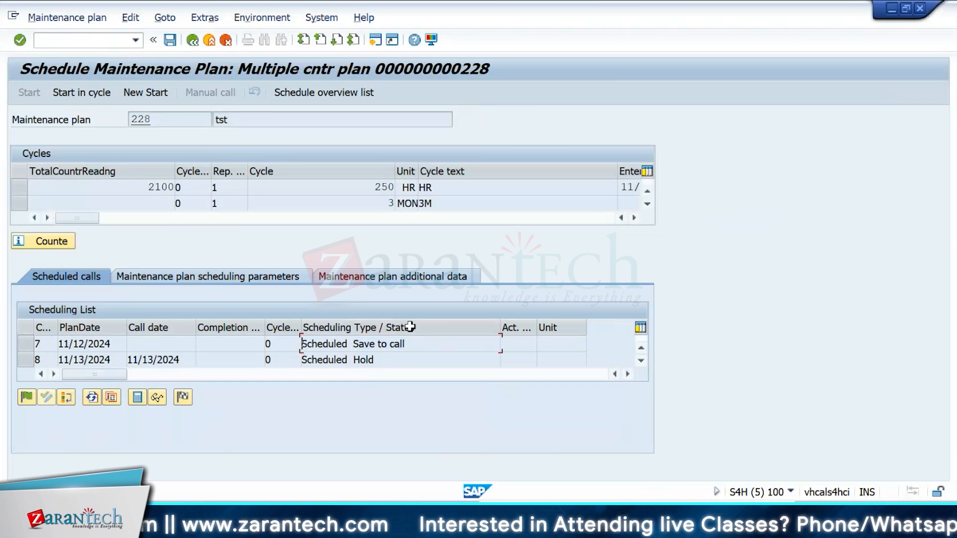
# Step: Scroll through the scheduling list of plan 228 to review the scheduled calls and their statuses
pyautogui.moveTo(412, 345); pyautogui.dragTo(297, 350)
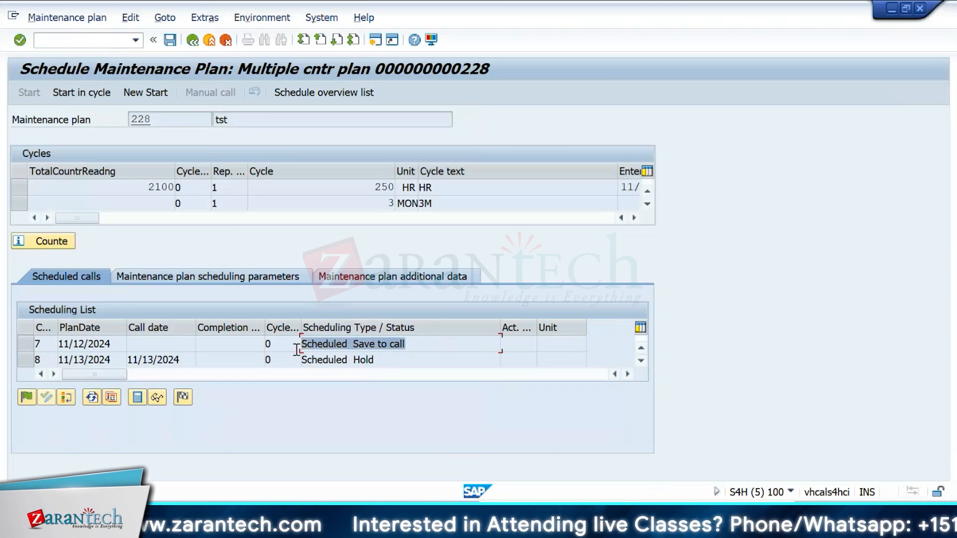
pyautogui.click(297, 350)
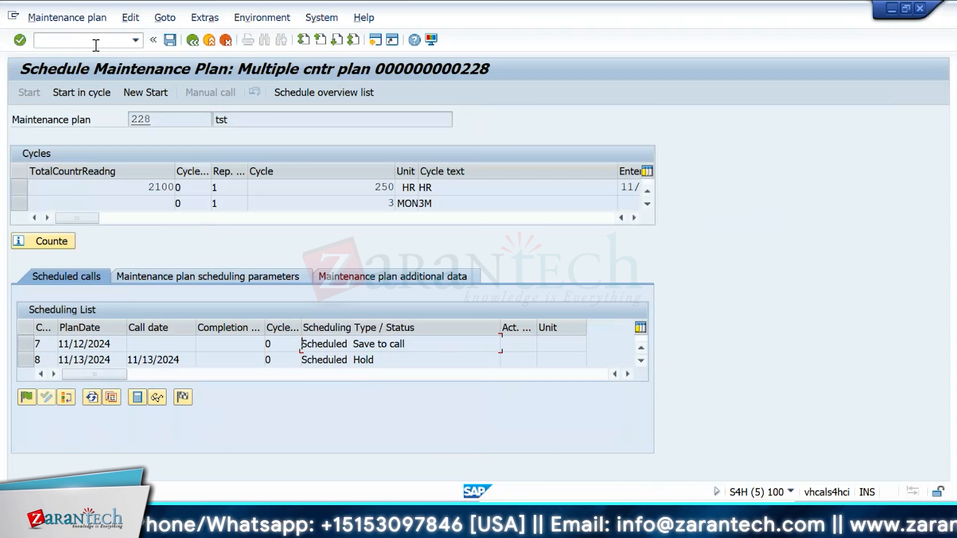
pyautogui.click(641, 347)
pyautogui.click(641, 359)
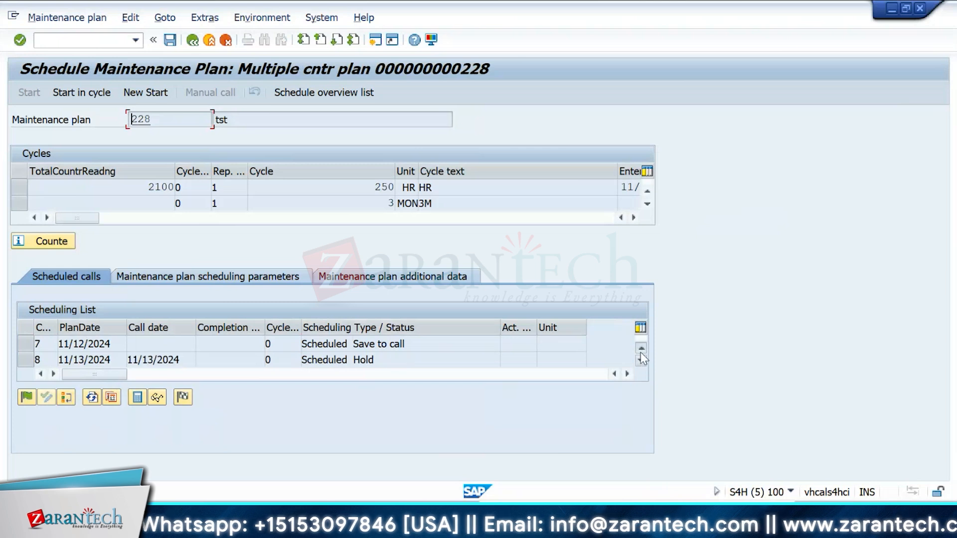
pyautogui.click(641, 350)
pyautogui.click(641, 361)
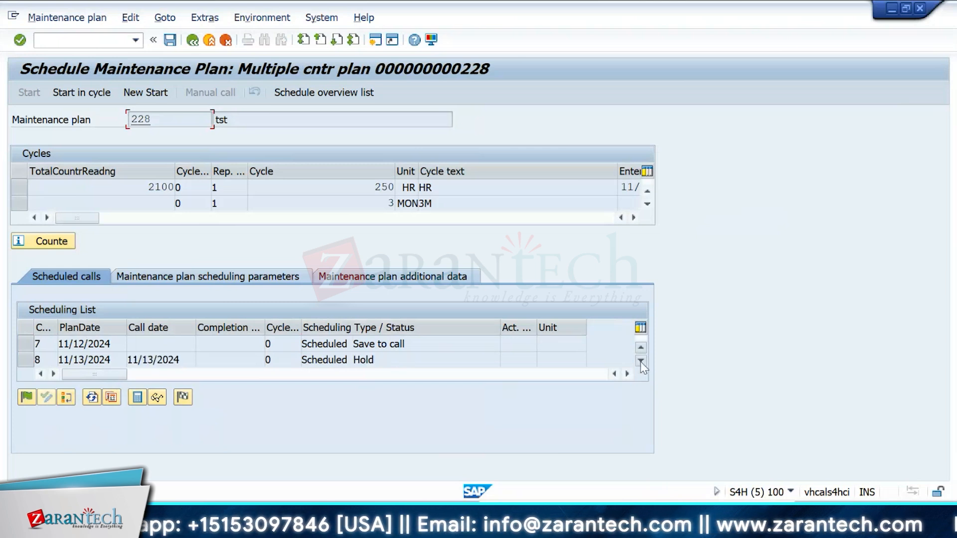
pyautogui.click(641, 347)
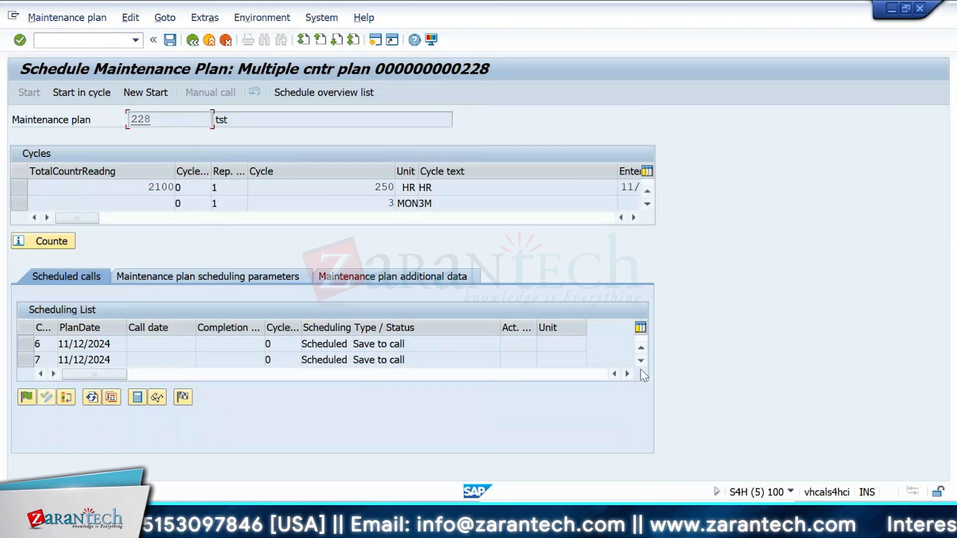
pyautogui.click(642, 348)
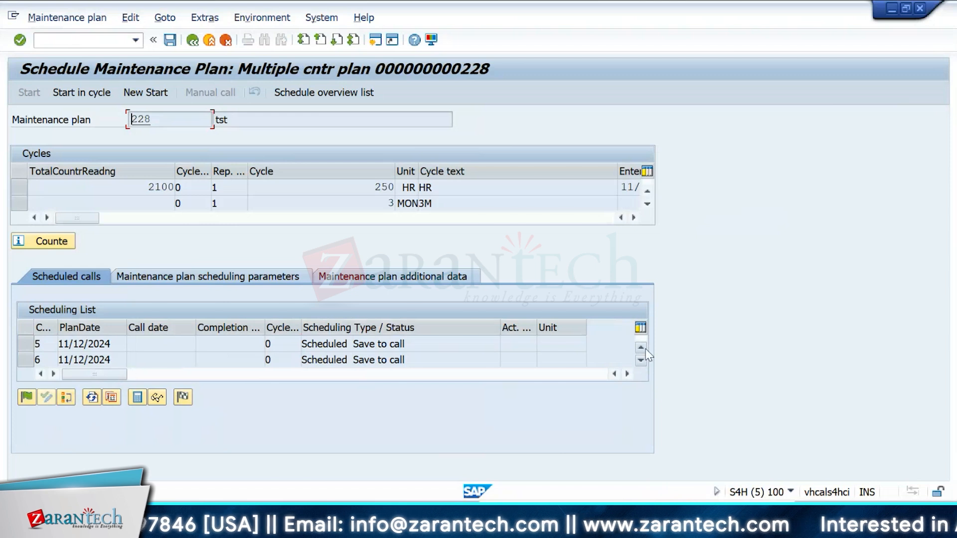
pyautogui.click(641, 348)
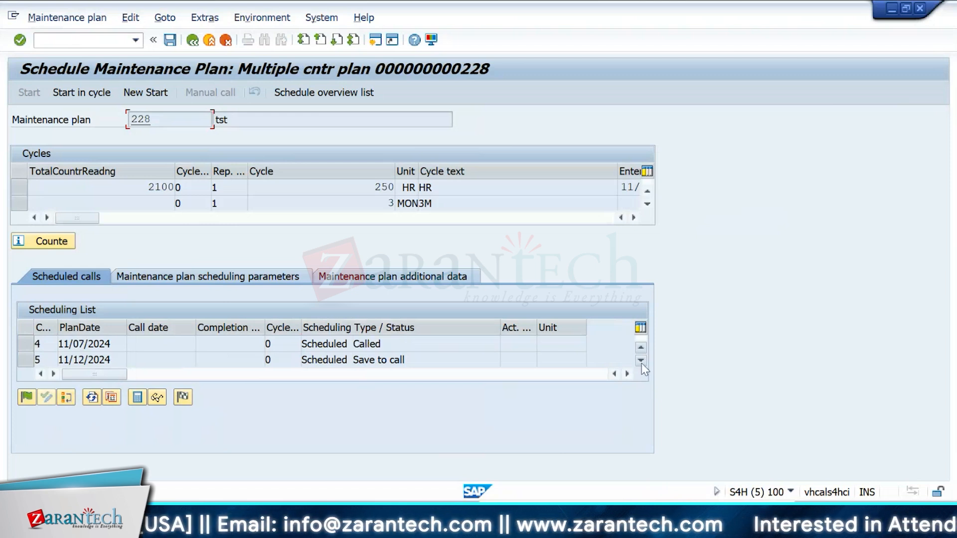
pyautogui.click(641, 360)
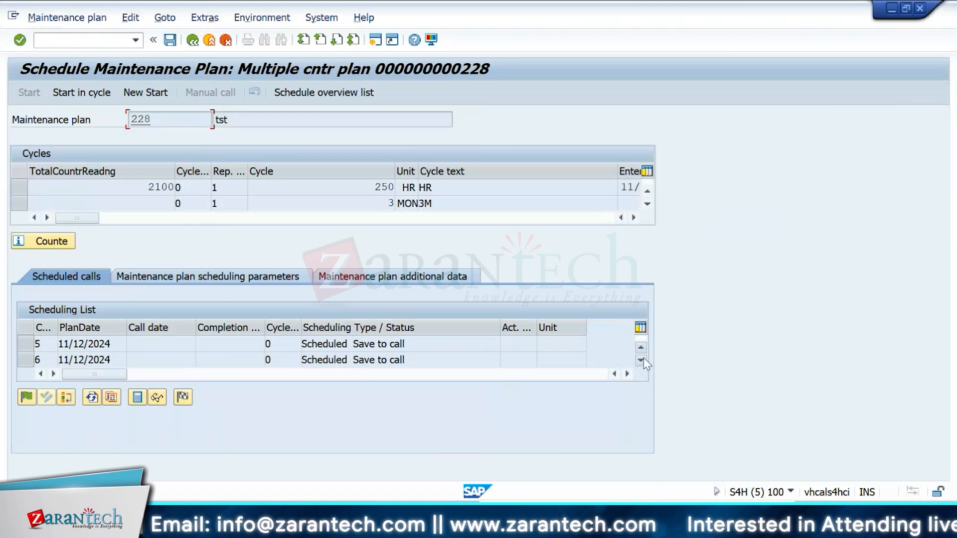
pyautogui.click(641, 360)
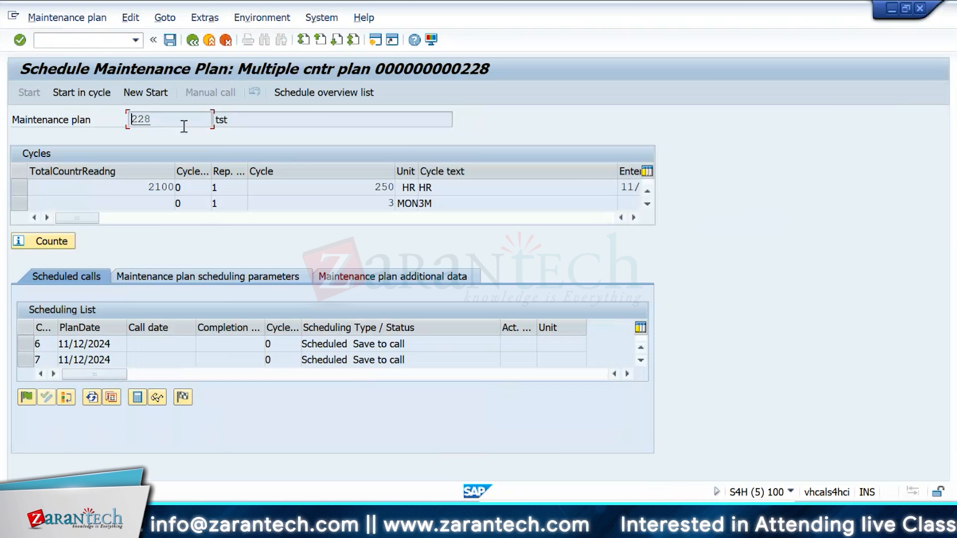
# Step: Leave the scheduling screen without saving the maintenance plan
pyautogui.moveTo(183, 126); pyautogui.dragTo(169, 122)
pyautogui.click(192, 40)
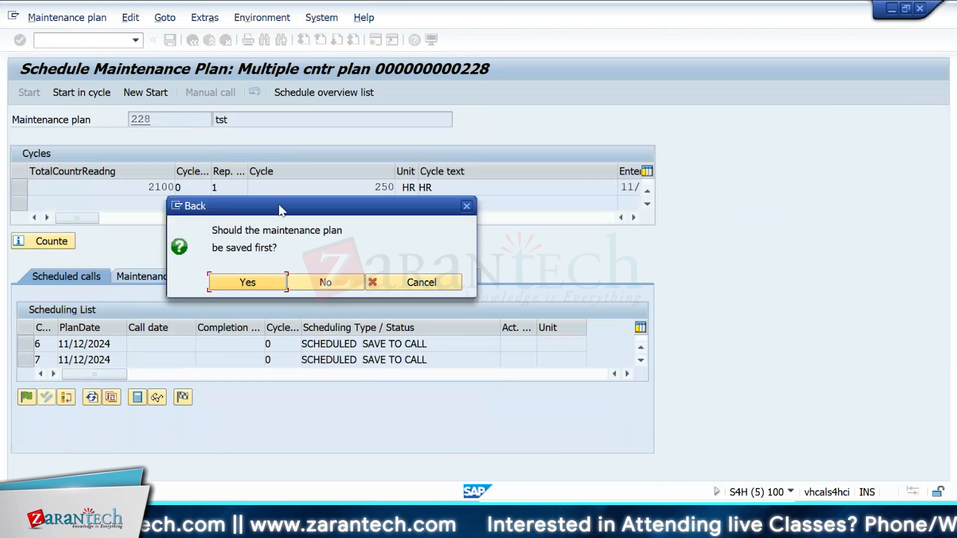
pyautogui.moveTo(279, 205); pyautogui.dragTo(466, 116)
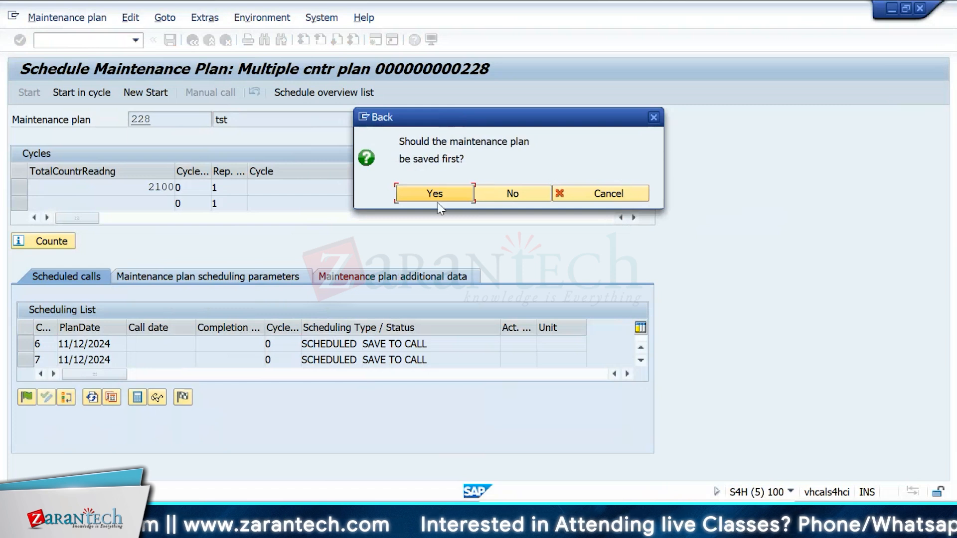
pyautogui.click(527, 196)
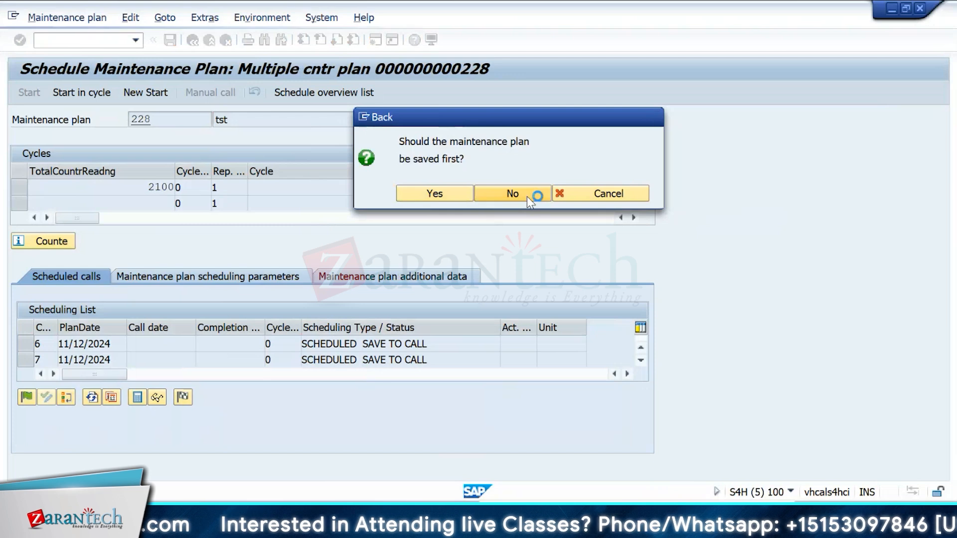
# Step: Switch to the other session and open transaction IP30
pyautogui.hotkey('alt', 'Tab')
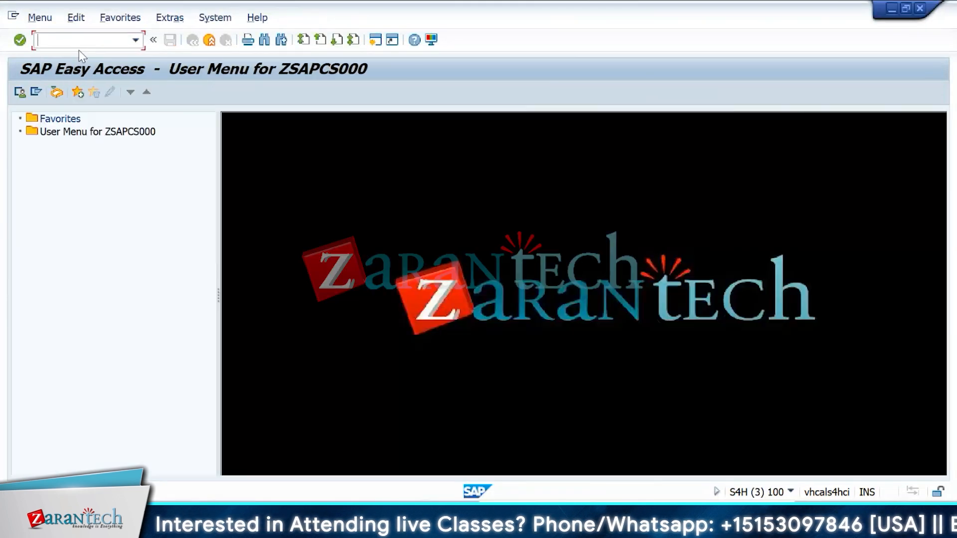
pyautogui.write('i')
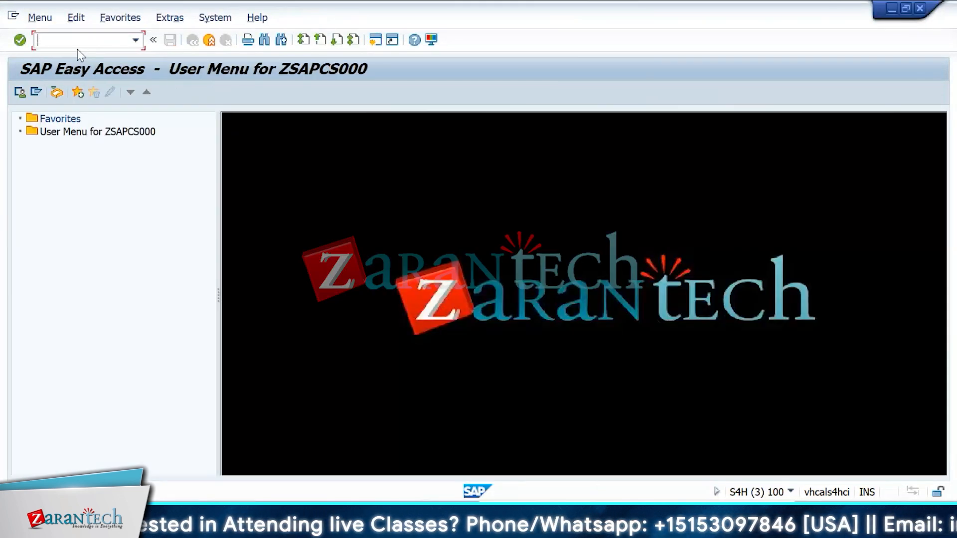
pyautogui.write('p30')
pyautogui.press('Return')
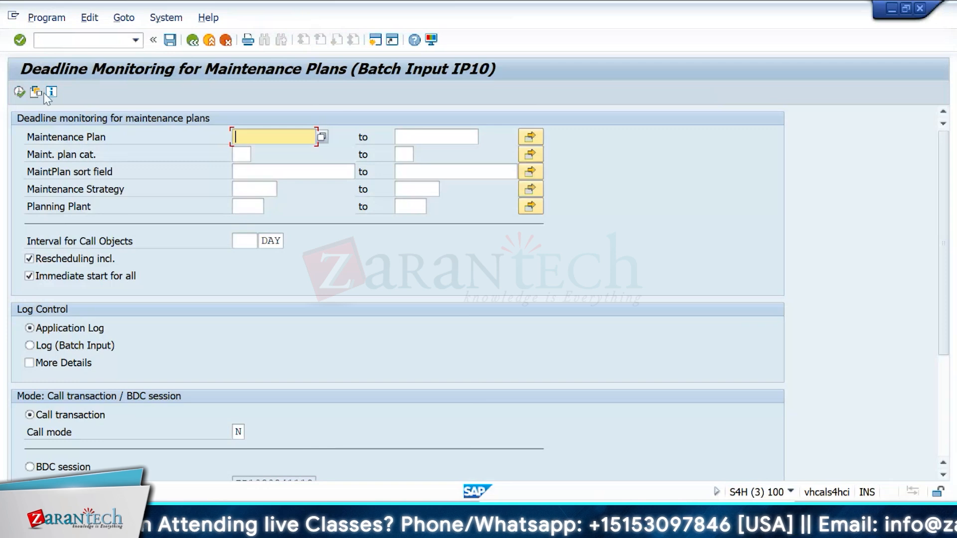
# Step: Load the TESTBATCH variant into the deadline monitoring selection screen
pyautogui.click(36, 92)
pyautogui.doubleClick(112, 197)
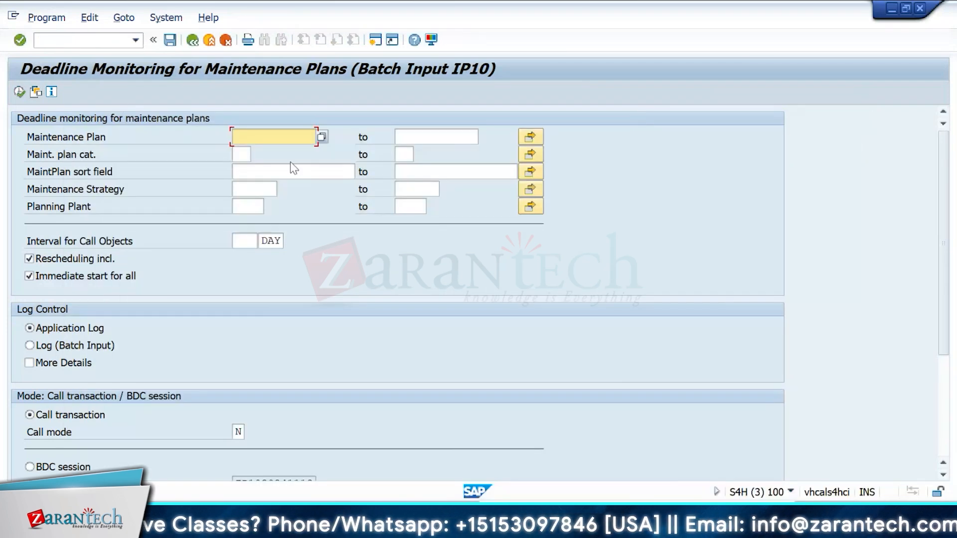
pyautogui.click(36, 91)
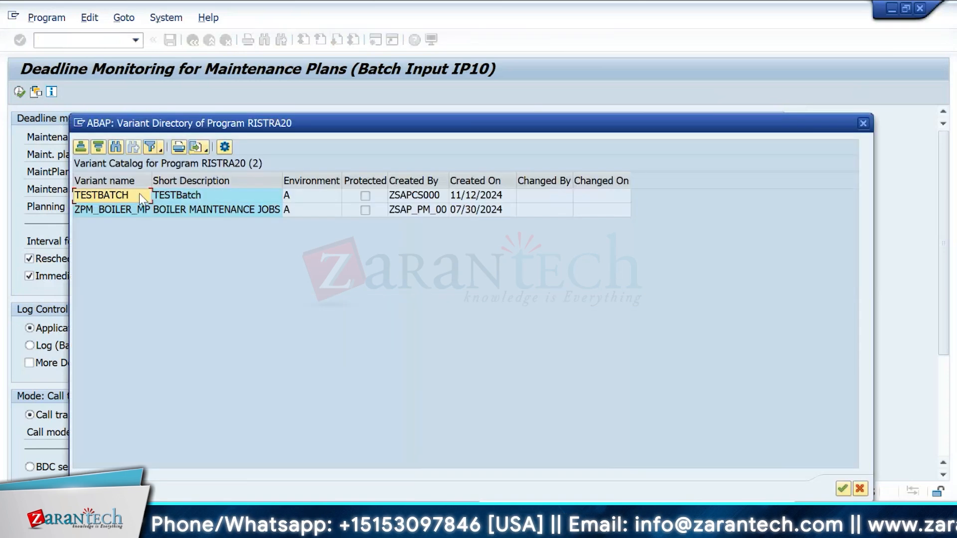
pyautogui.doubleClick(127, 196)
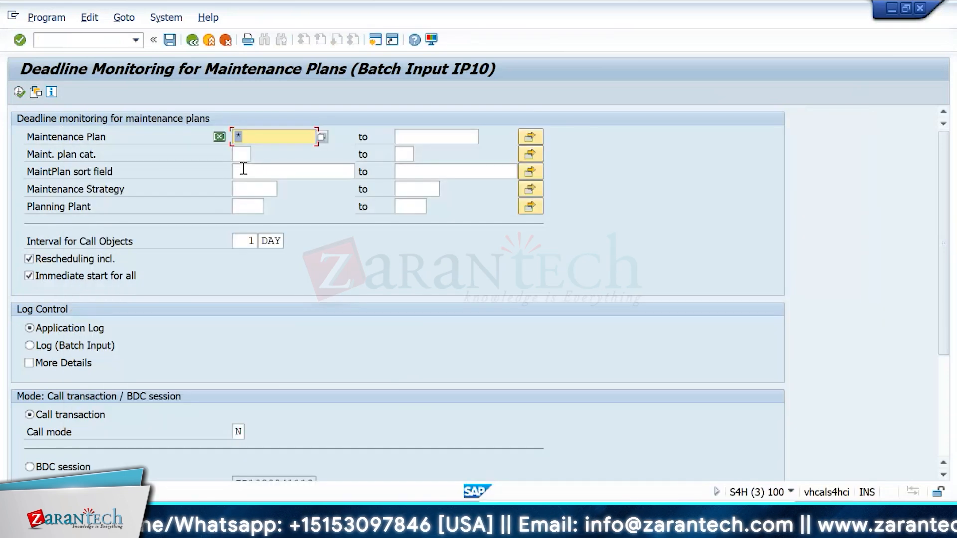
pyautogui.click(285, 142)
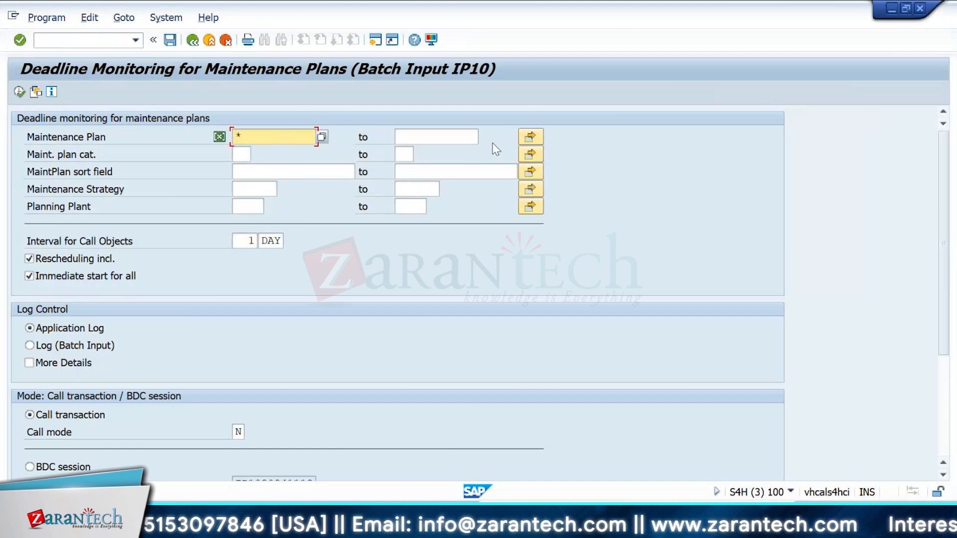
pyautogui.click(257, 175)
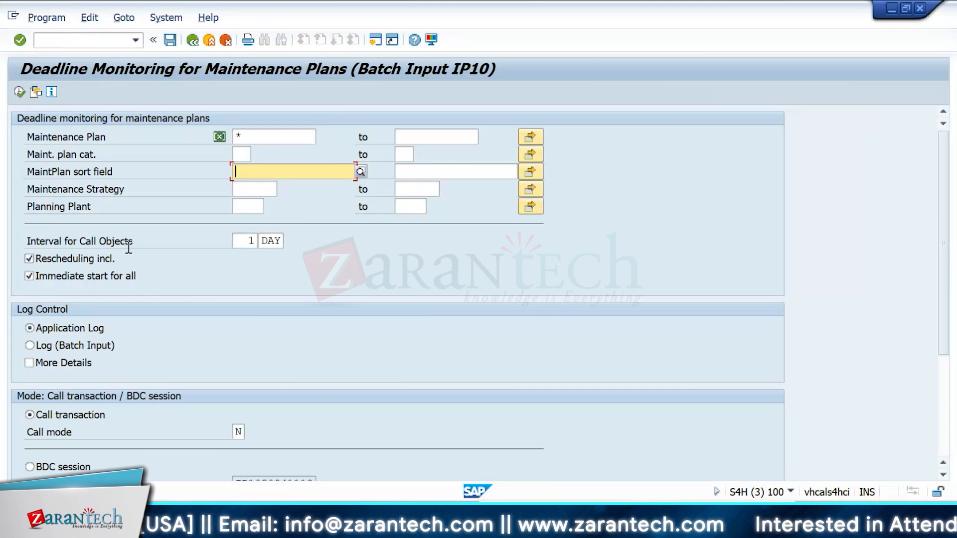
pyautogui.click(257, 243)
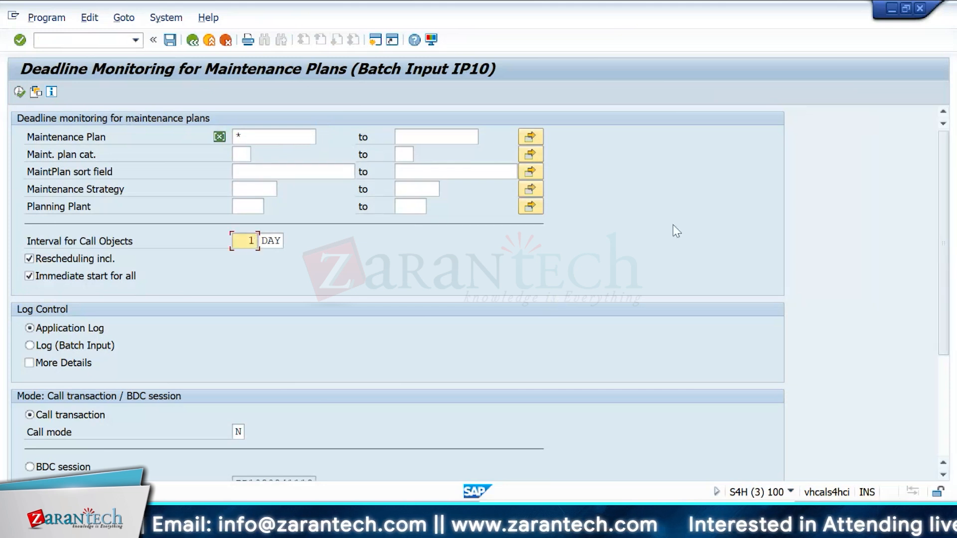
pyautogui.click(96, 43)
pyautogui.write('/ns')
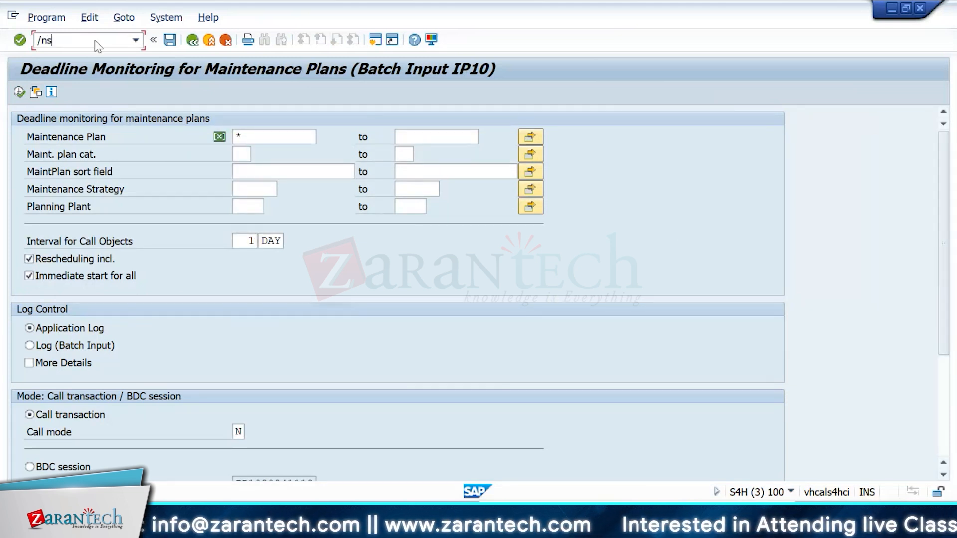
pyautogui.write('m')
pyautogui.press('BackSpace')
pyautogui.press('BackSpace')
pyautogui.press('BackSpace')
pyautogui.press('BackSpace')
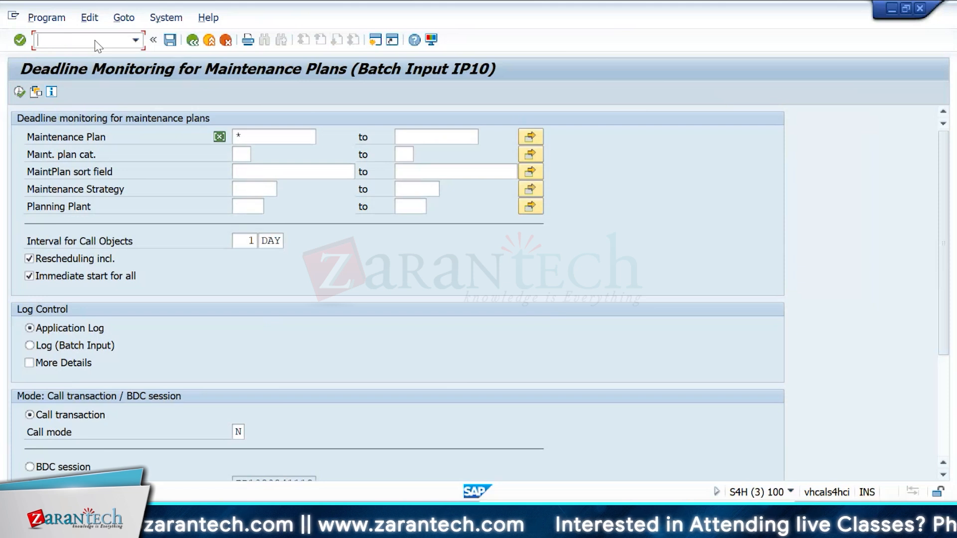
# Step: Set the maintenance plan selection to 228
pyautogui.click(284, 137)
pyautogui.press('BackSpace')
pyautogui.write('228')
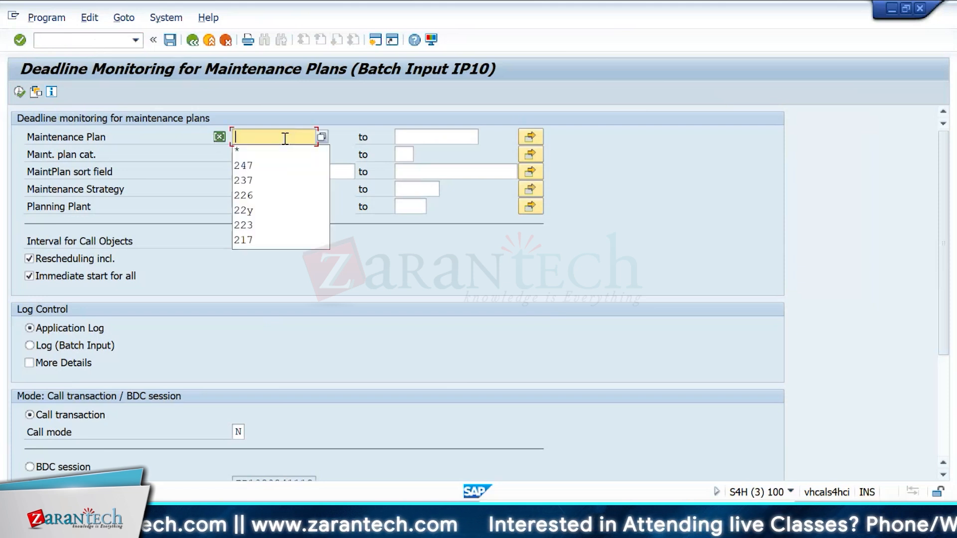
pyautogui.doubleClick(266, 138)
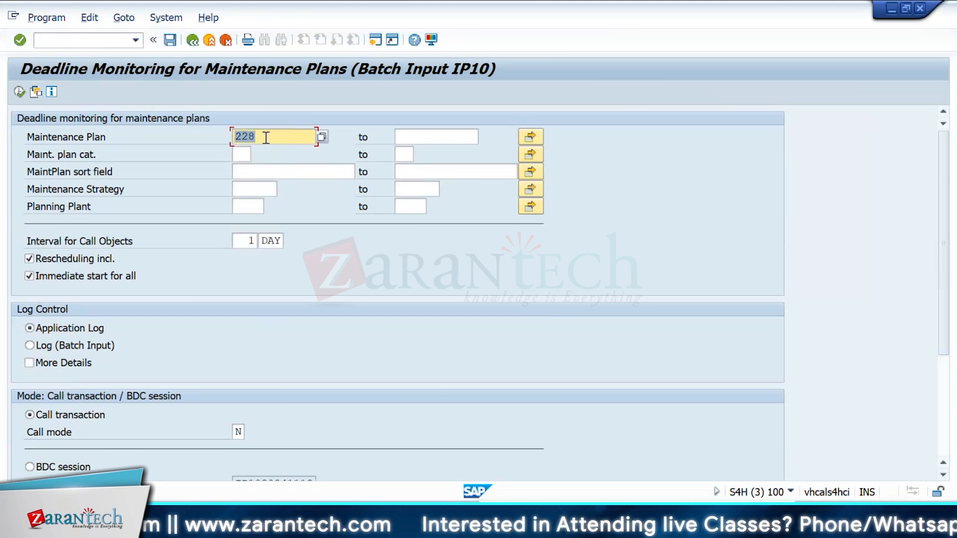
# Step: Execute deadline monitoring for plan 228 in the background, leaving the output device empty
pyautogui.click(47, 17)
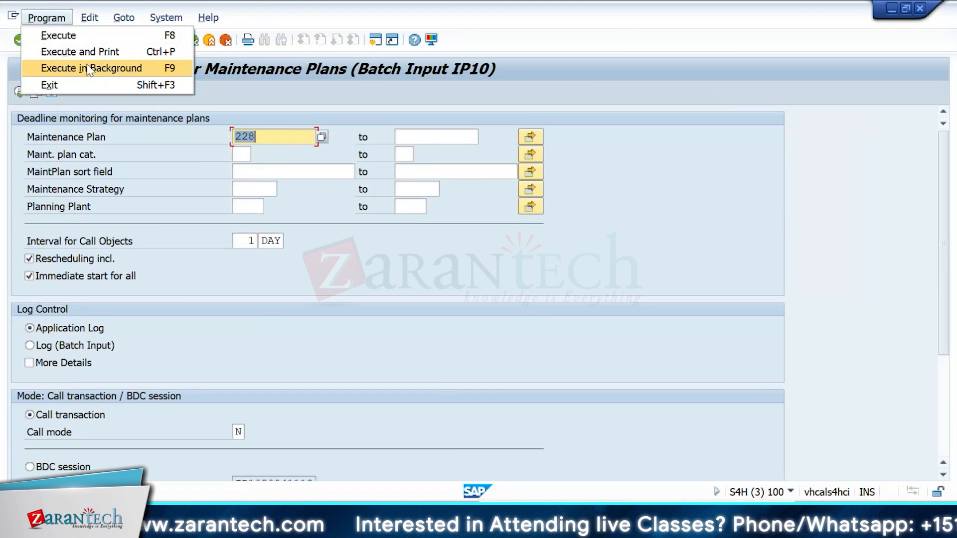
pyautogui.click(90, 68)
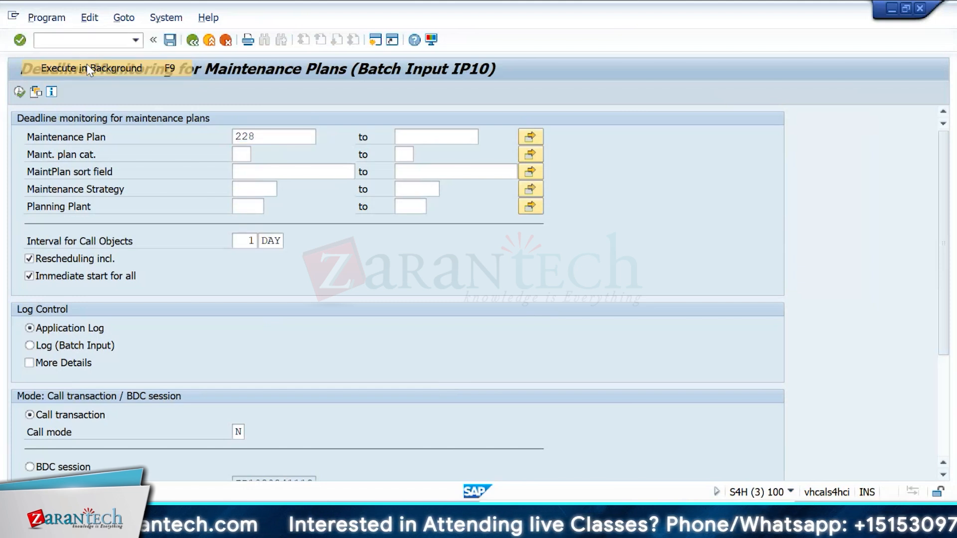
pyautogui.write('LOCK')
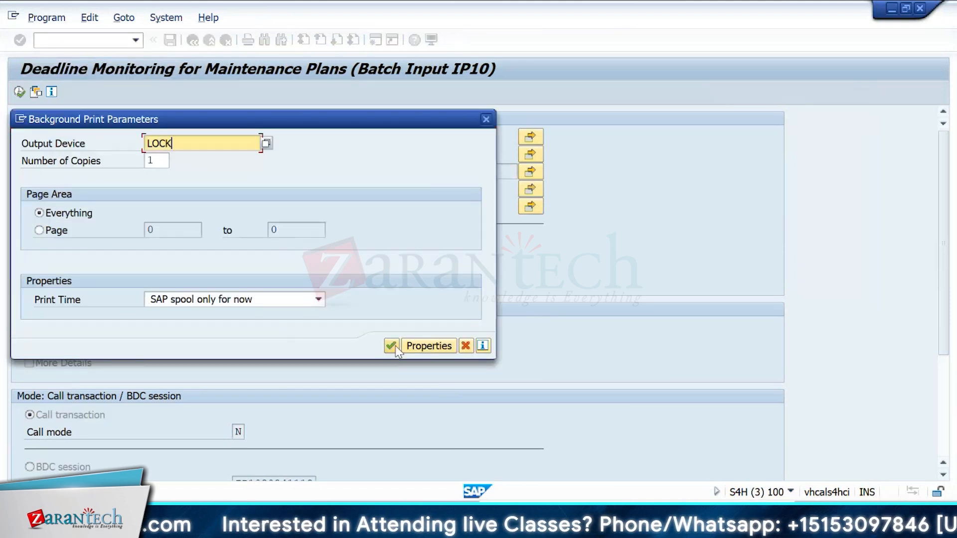
pyautogui.press('BackSpace')
pyautogui.write('L')
pyautogui.press('BackSpace')
pyautogui.press('BackSpace')
pyautogui.press('BackSpace')
pyautogui.press('BackSpace')
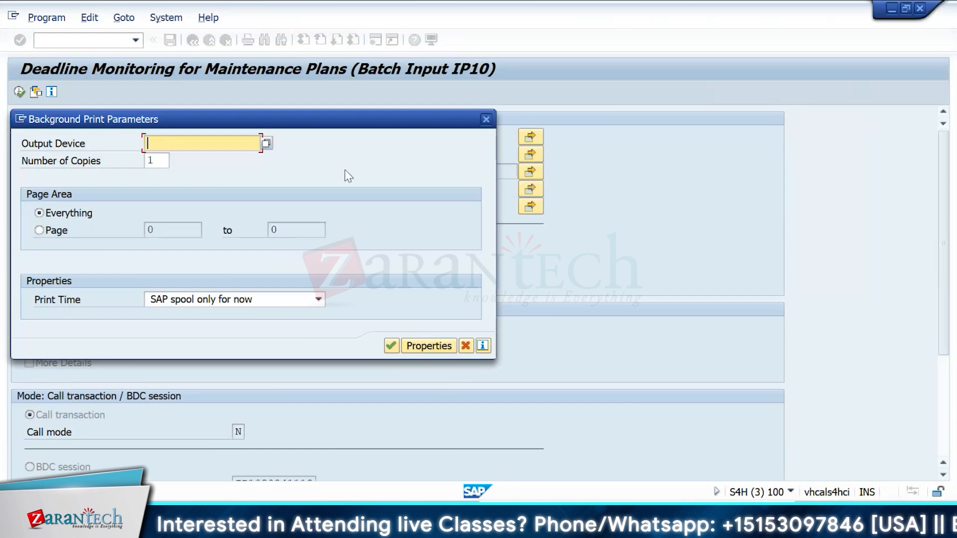
pyautogui.click(263, 145)
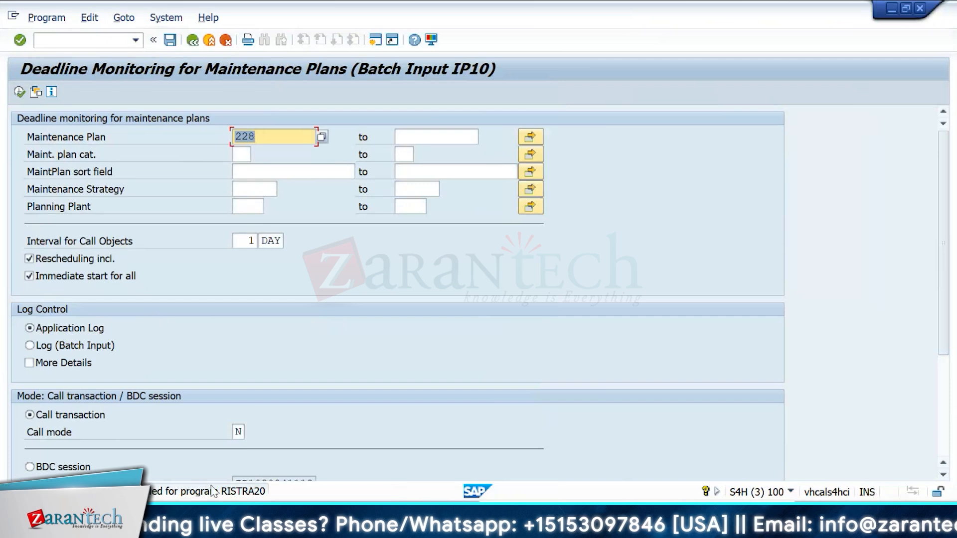
# Step: Open the job overview and display the details of the RISTRA20 background job
pyautogui.click(81, 40)
pyautogui.write('/')
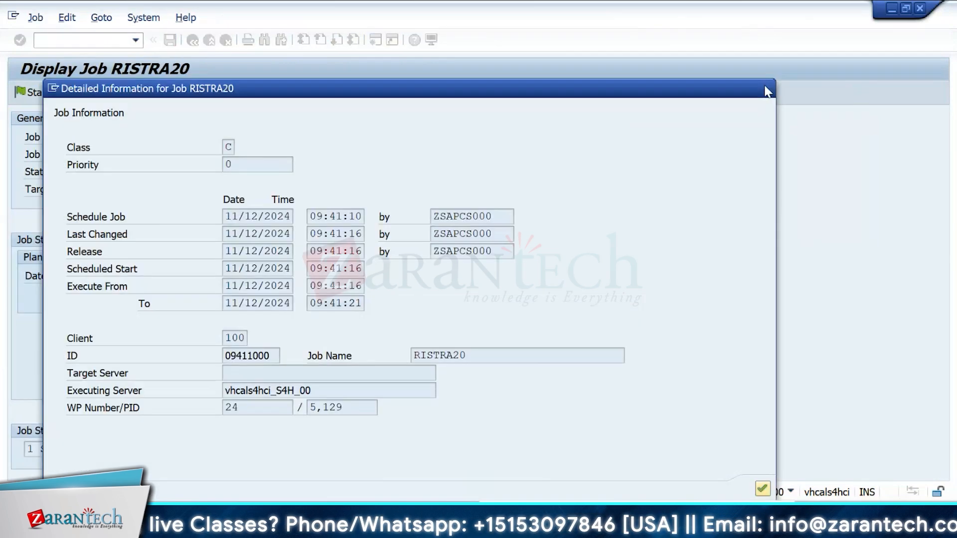
pyautogui.press('Return')
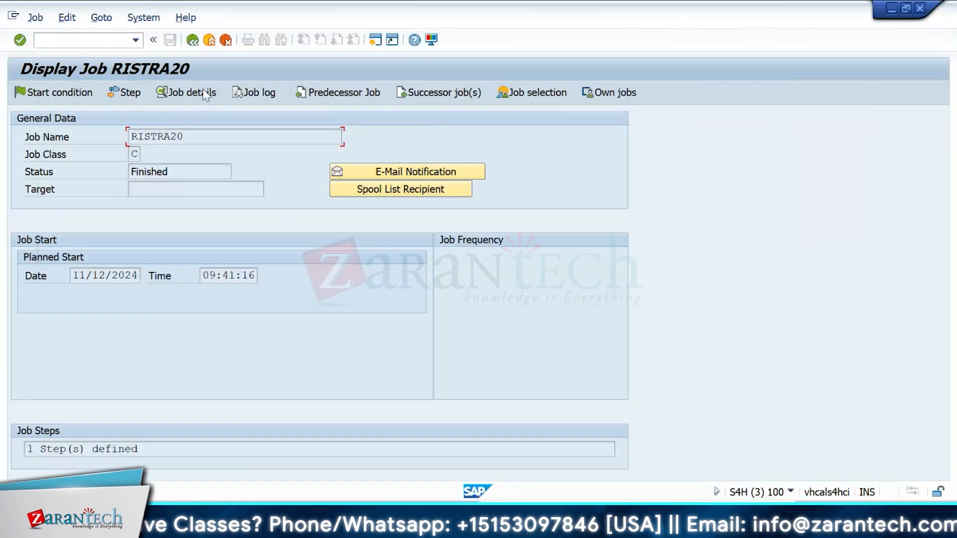
pyautogui.click(246, 93)
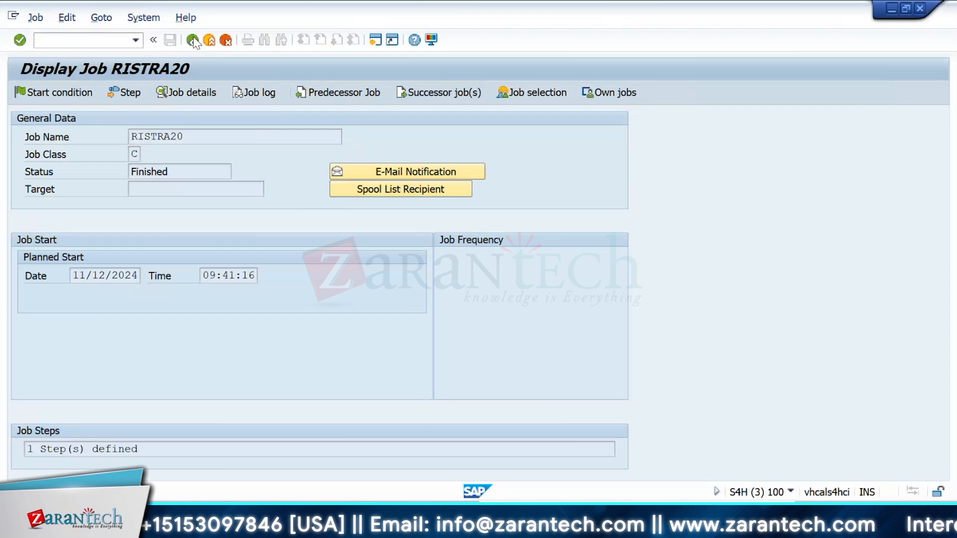
# Step: Display the spool requests of the RISTRA20 job from the job overview
pyautogui.click(193, 40)
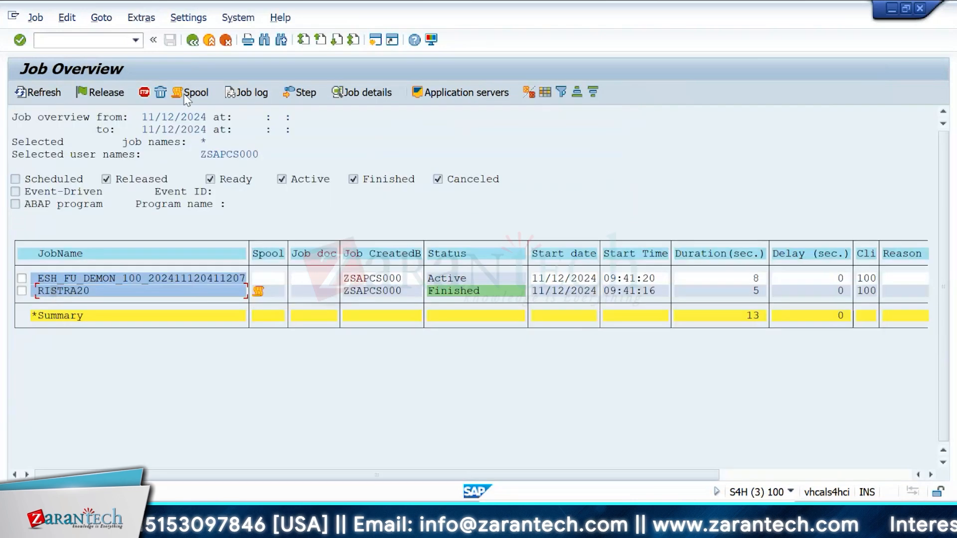
pyautogui.click(188, 93)
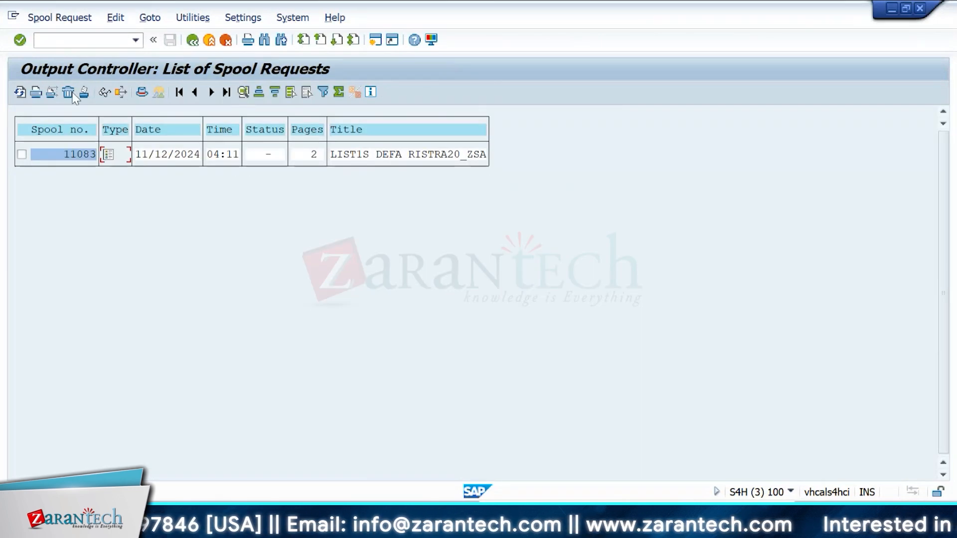
pyautogui.click(115, 18)
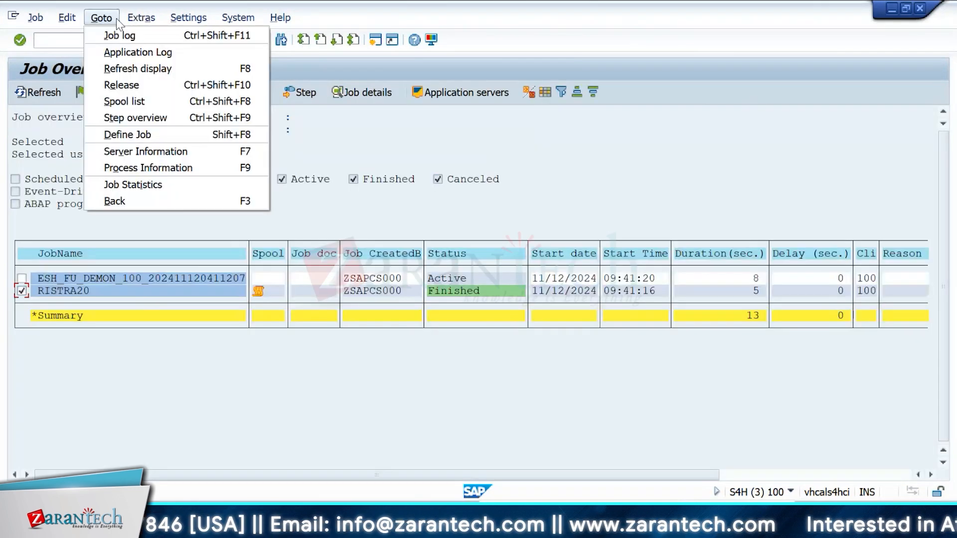
pyautogui.moveTo(129, 20)
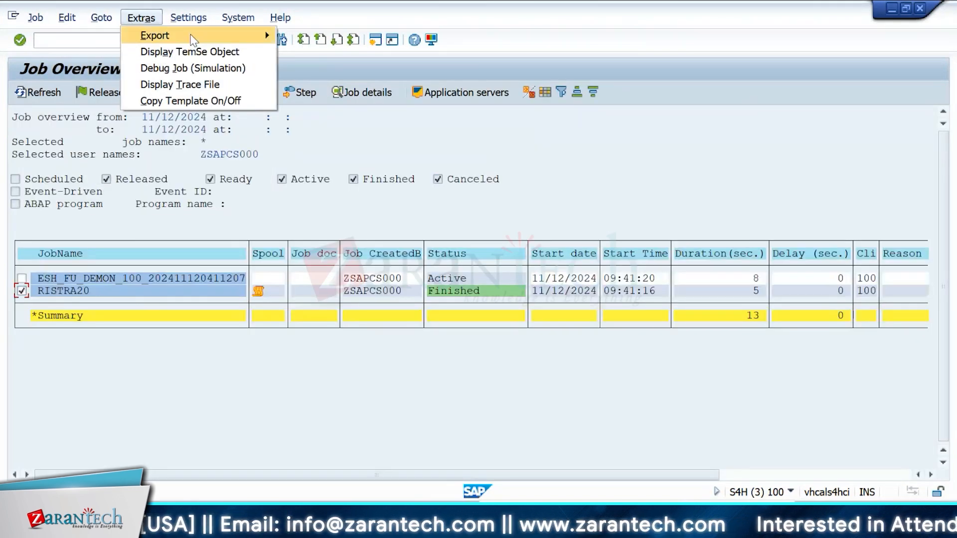
# Step: Display spool request 11083 of the RISTRA20 job in graphical and raw format, then return to the spool list
pyautogui.moveTo(188, 18)
pyautogui.moveTo(207, 52)
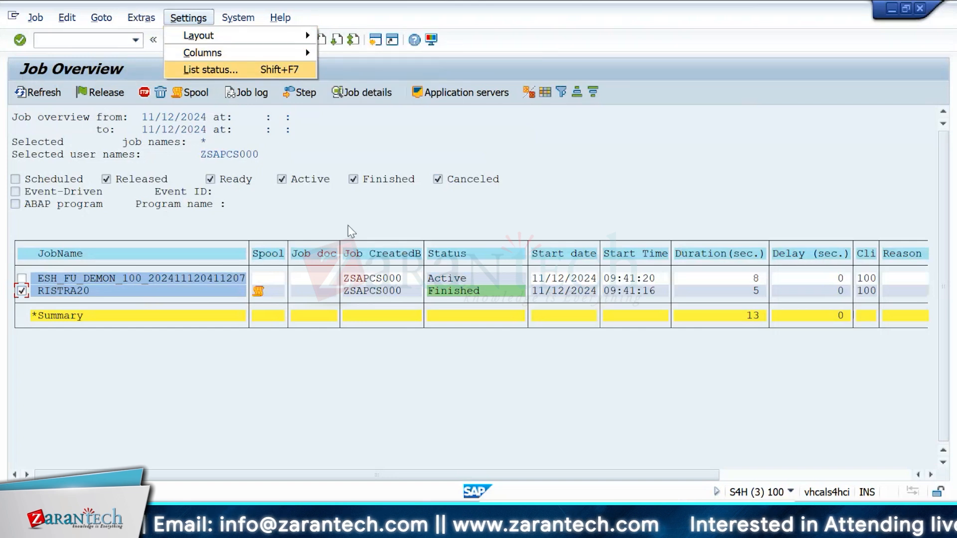
pyautogui.click(193, 98)
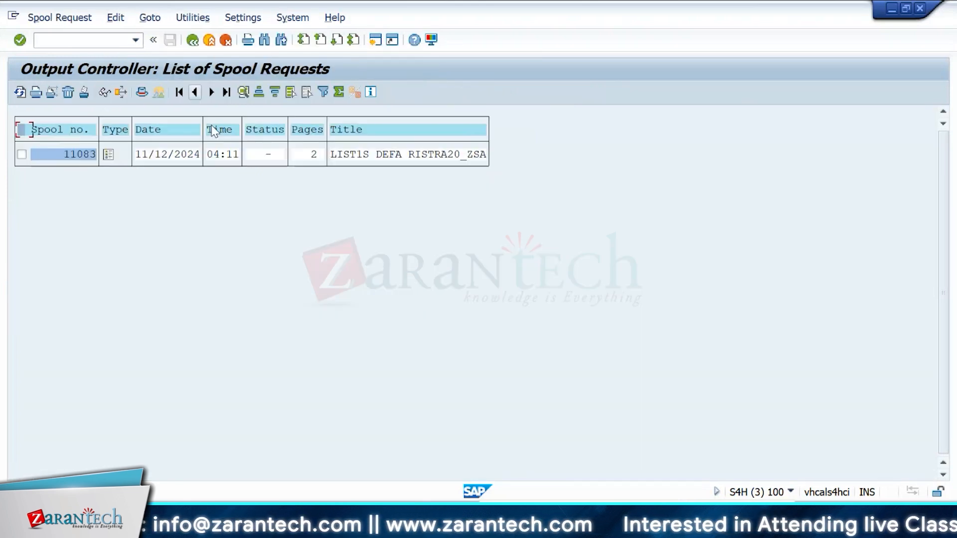
pyautogui.click(108, 156)
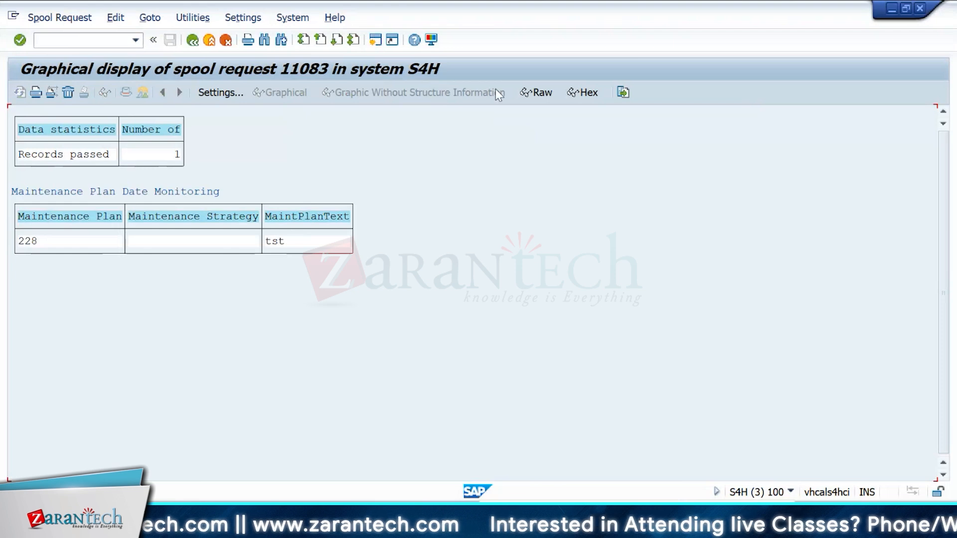
pyautogui.click(542, 103)
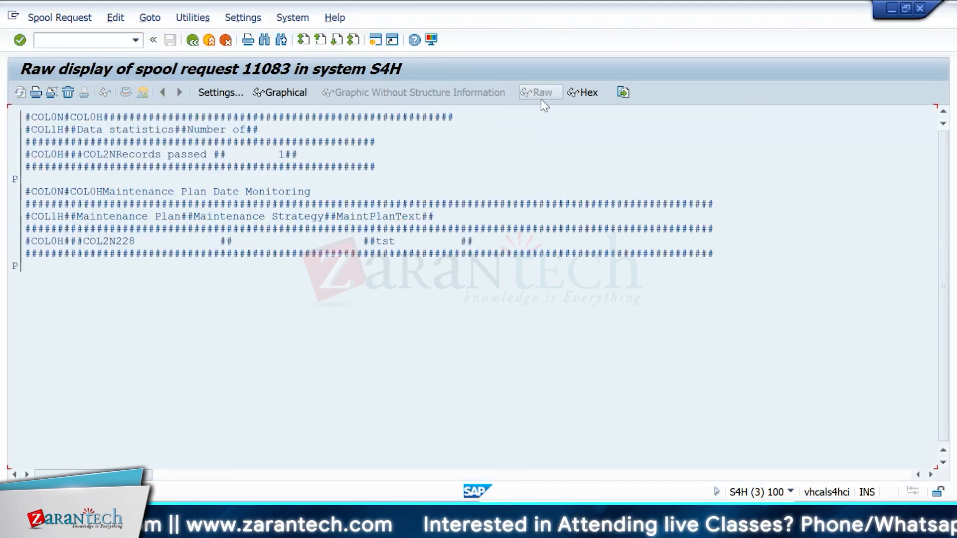
pyautogui.click(192, 40)
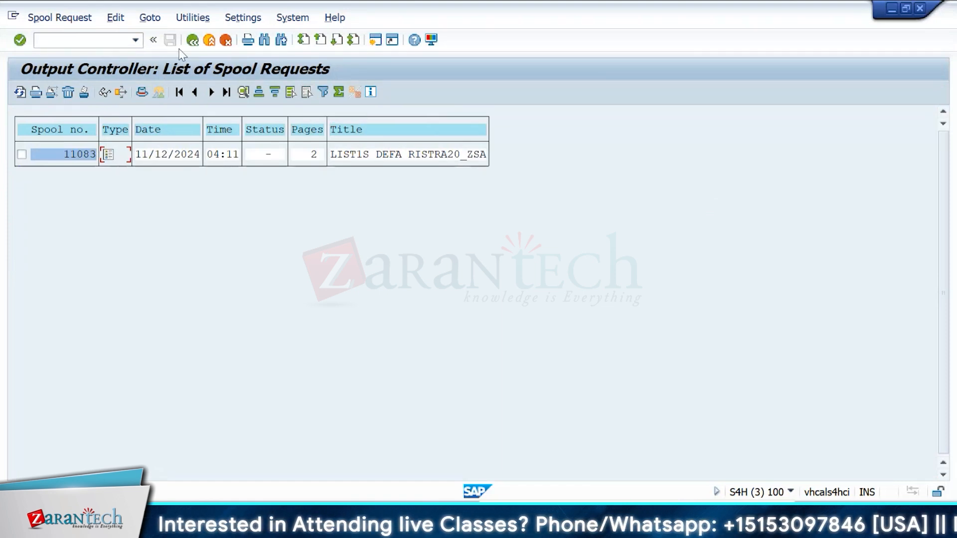
# Step: Refresh the spool request list and select spool request 11083
pyautogui.click(191, 41)
pyautogui.press('F8')
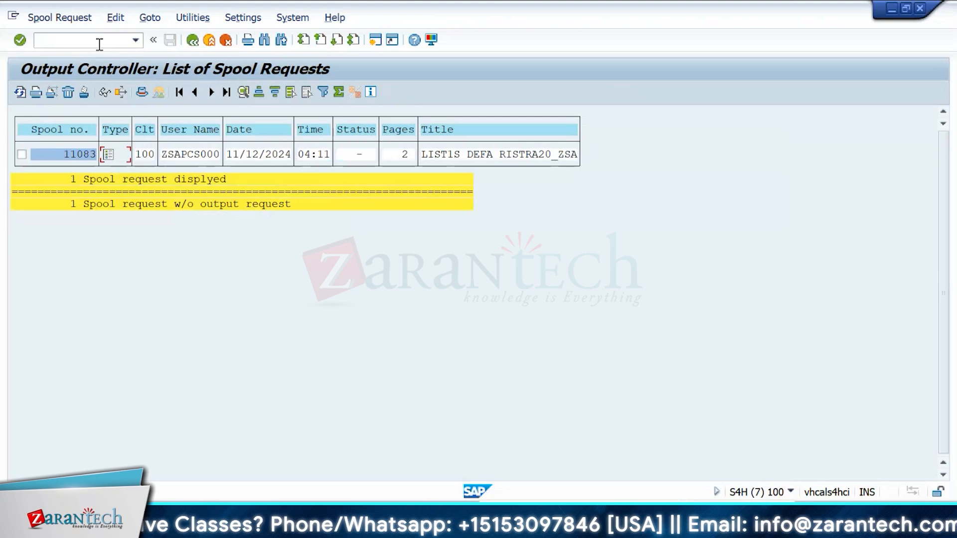
pyautogui.click(21, 154)
pyautogui.click(110, 18)
pyautogui.click(150, 17)
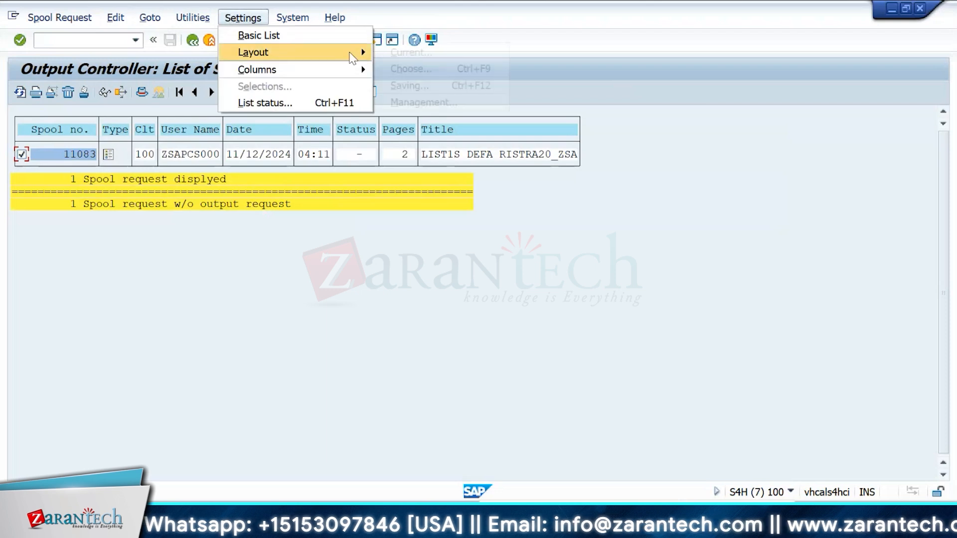
pyautogui.moveTo(351, 61)
pyautogui.click(672, 53)
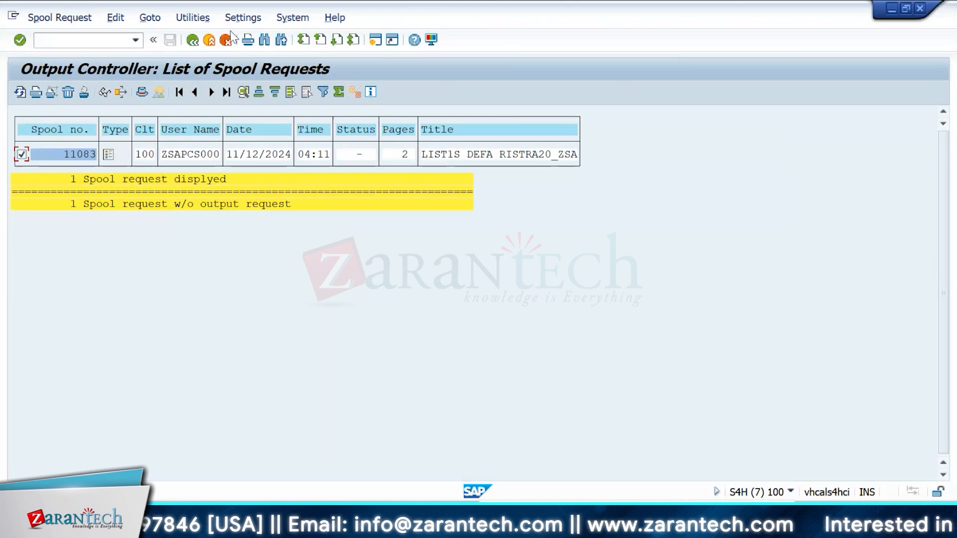
pyautogui.click(198, 156)
pyautogui.click(256, 160)
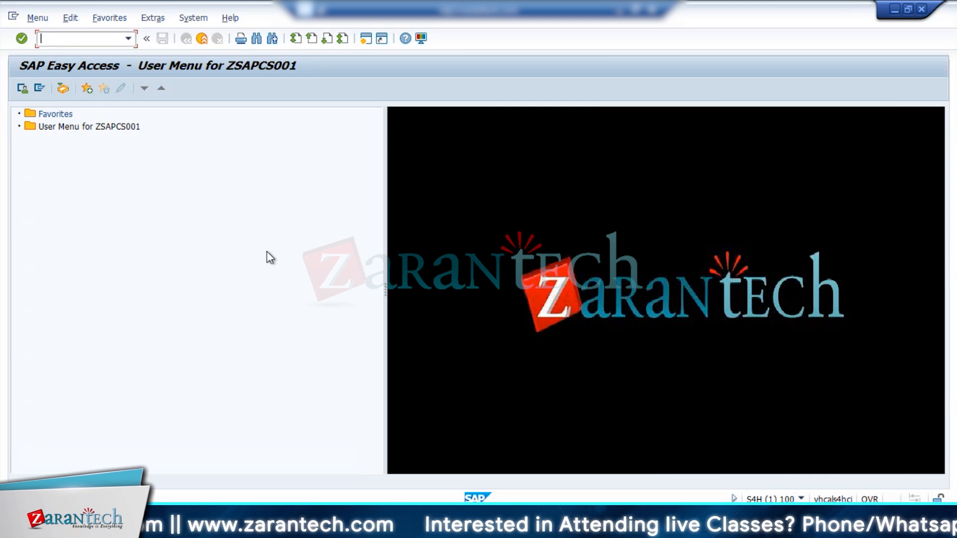
# Step: Try to run transaction ei from the command field and dismiss the error
pyautogui.click(128, 39)
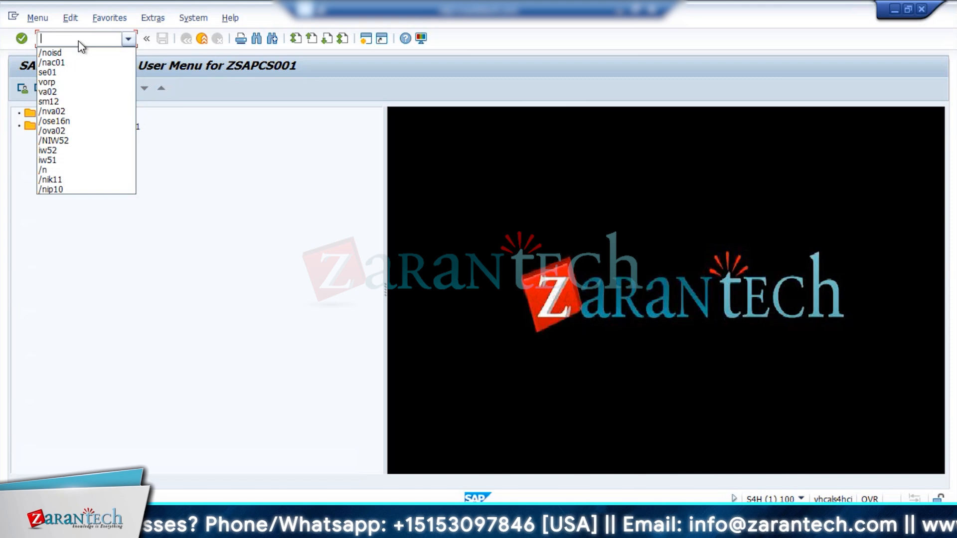
pyautogui.write('e')
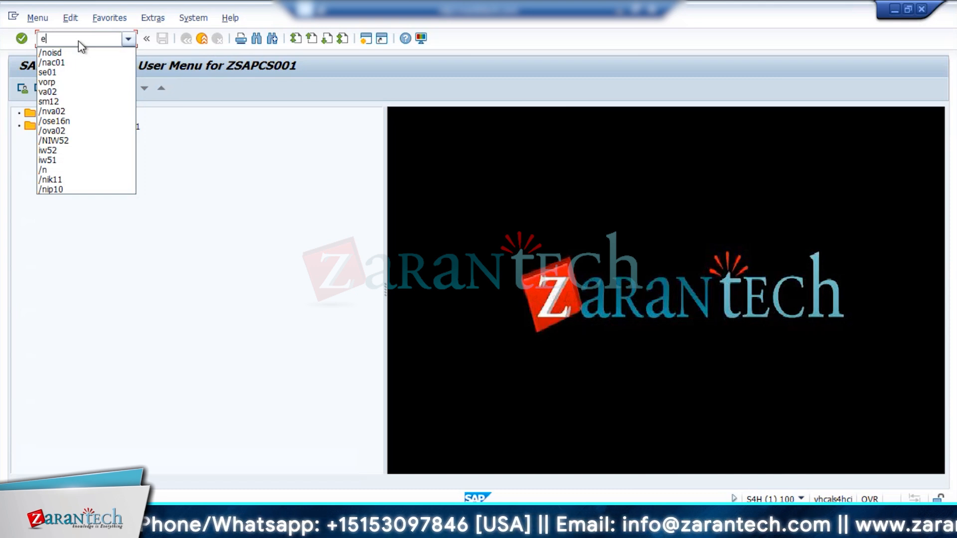
pyautogui.write('i01')
pyautogui.press('Return')
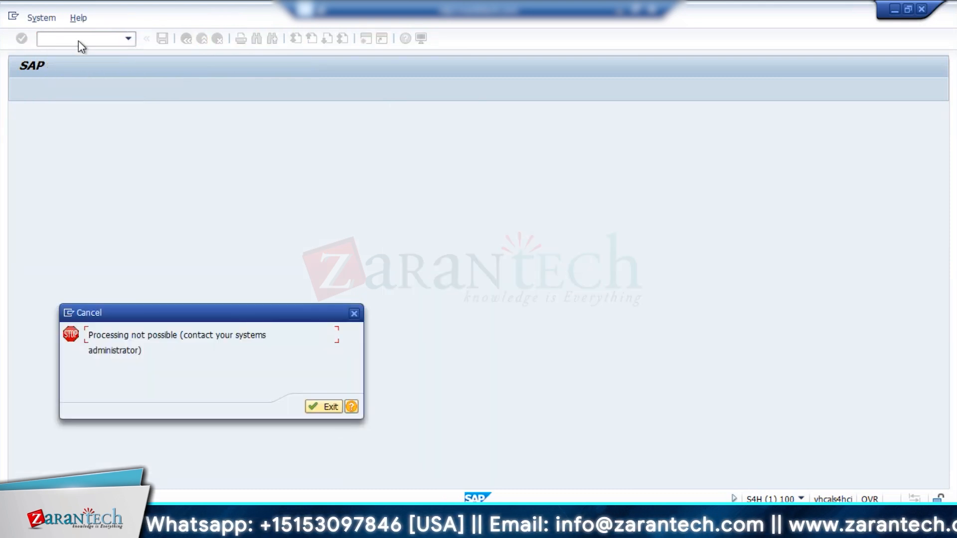
pyautogui.click(325, 404)
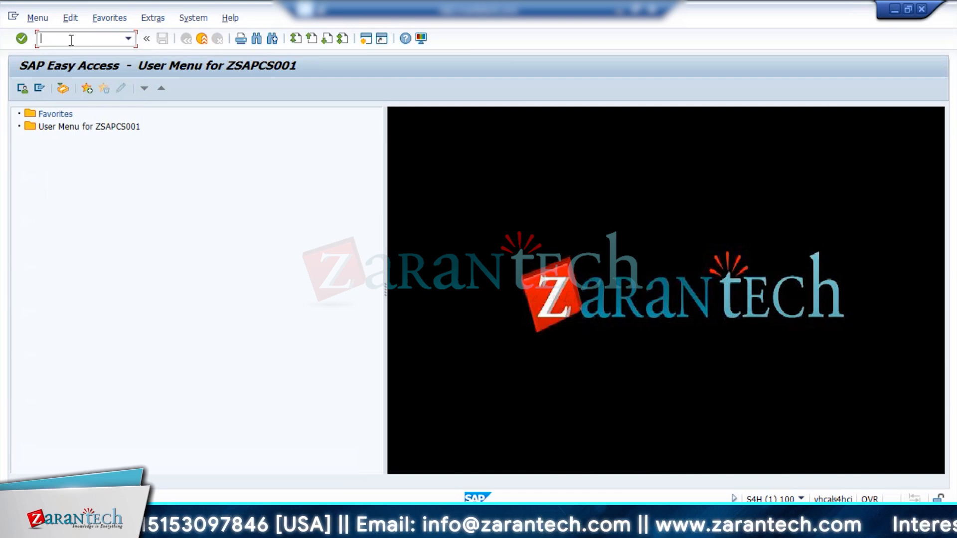
# Step: Open the measuring point creation screen for equipment 10003231 as a counter
pyautogui.write('ie')
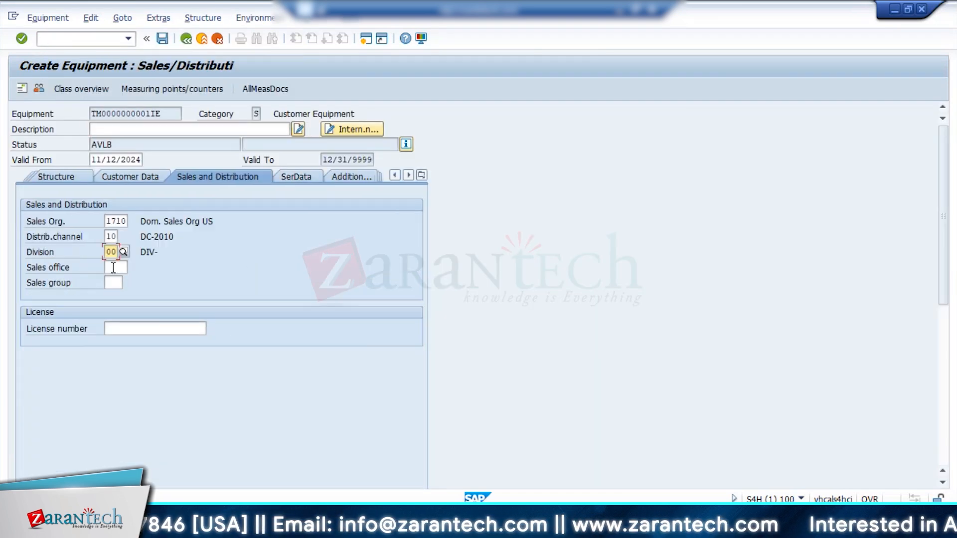
pyautogui.click(294, 177)
pyautogui.click(421, 176)
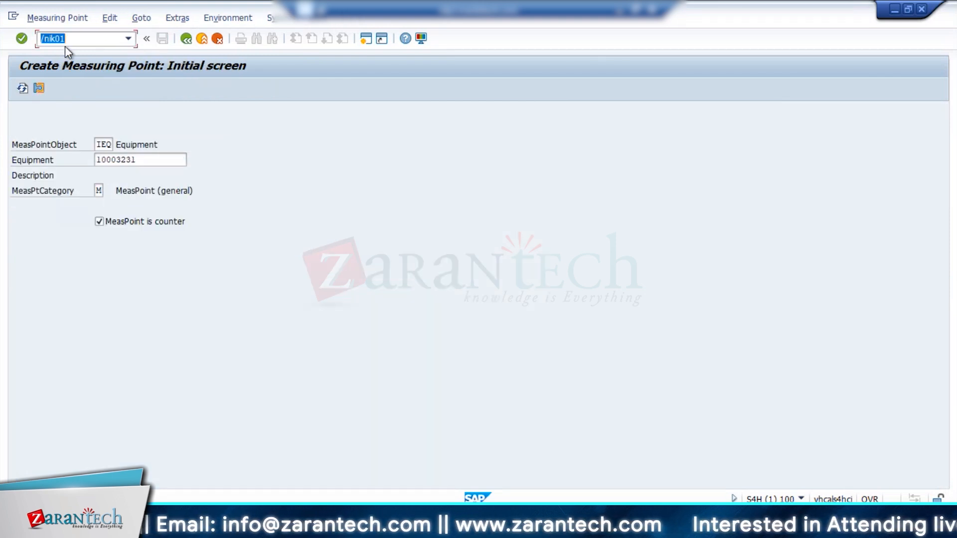
pyautogui.click(74, 39)
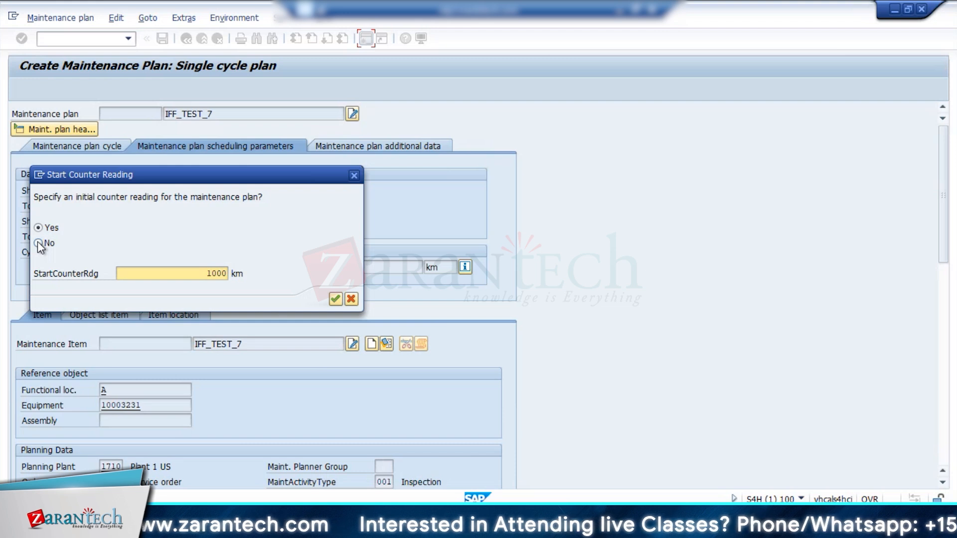
# Step: Decline an initial counter reading for maintenance plan IFF_TEST_7 and confirm the dialog
pyautogui.click(38, 243)
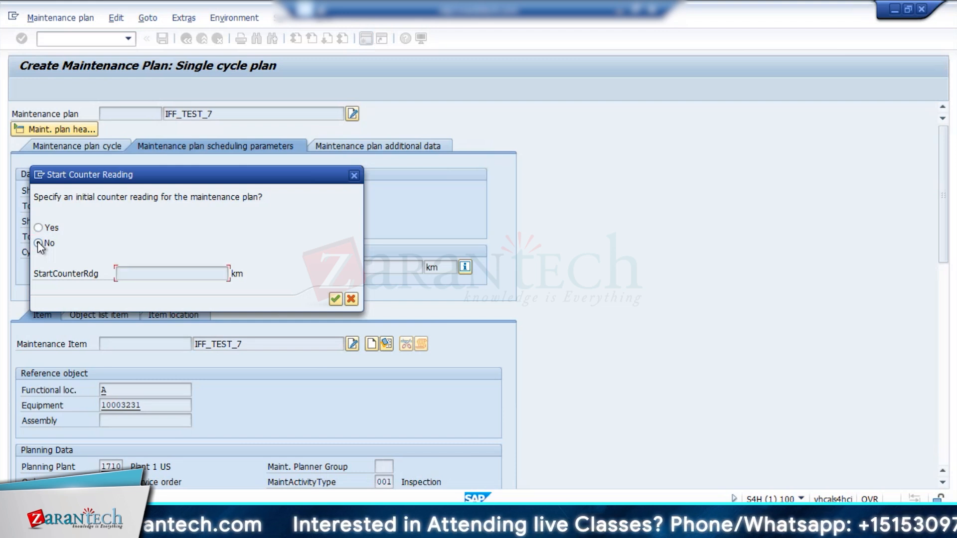
pyautogui.click(332, 300)
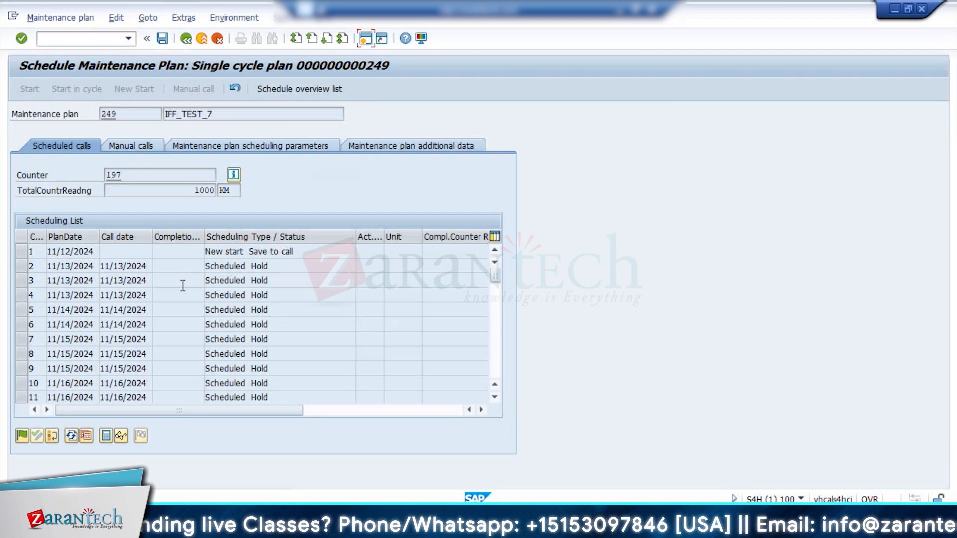
# Step: Run deadline monitoring for maintenance plan 249 in the background with output device LP01
pyautogui.click(186, 40)
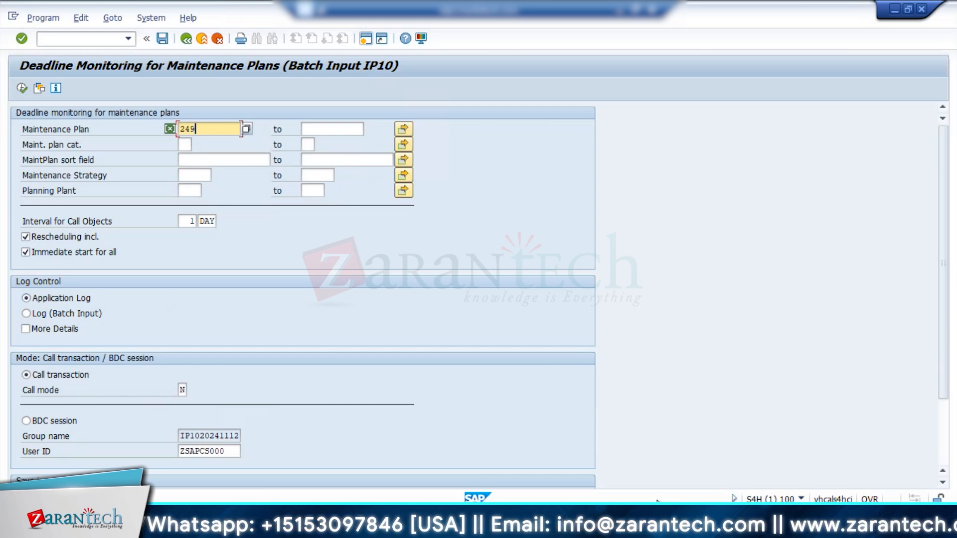
pyautogui.click(364, 39)
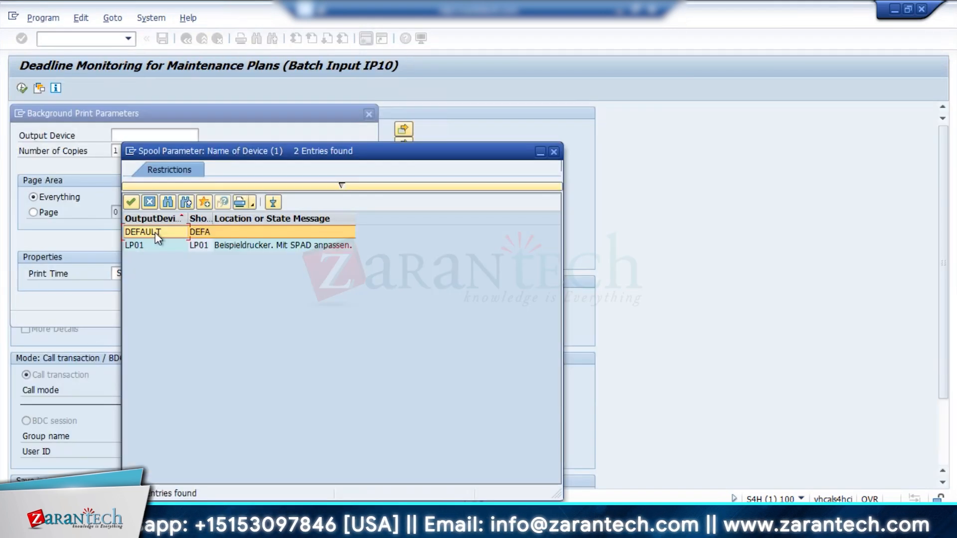
pyautogui.doubleClick(153, 244)
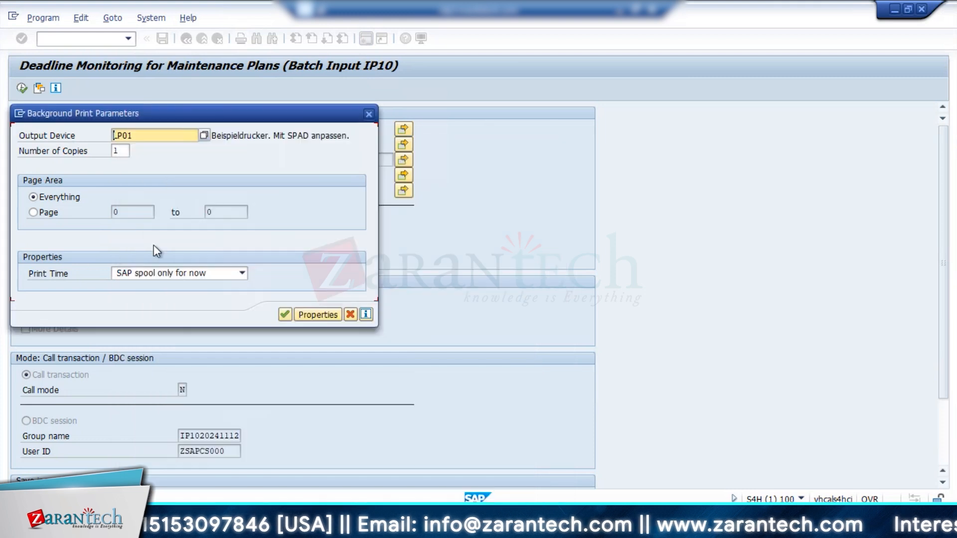
pyautogui.click(288, 314)
# Step: Open the simple job selection with transaction SM37 and execute it to list the jobs
pyautogui.click(334, 392)
pyautogui.write('/n')
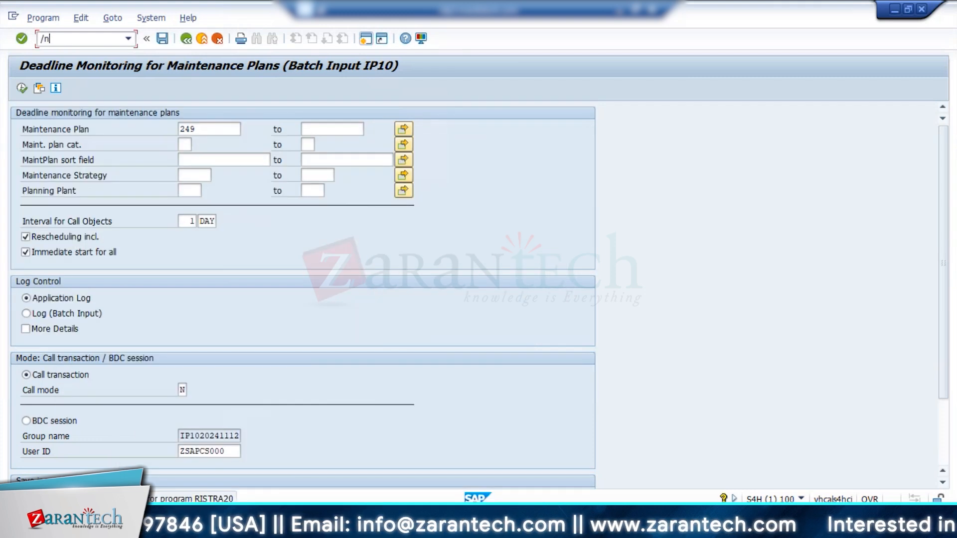
pyautogui.write('sm37')
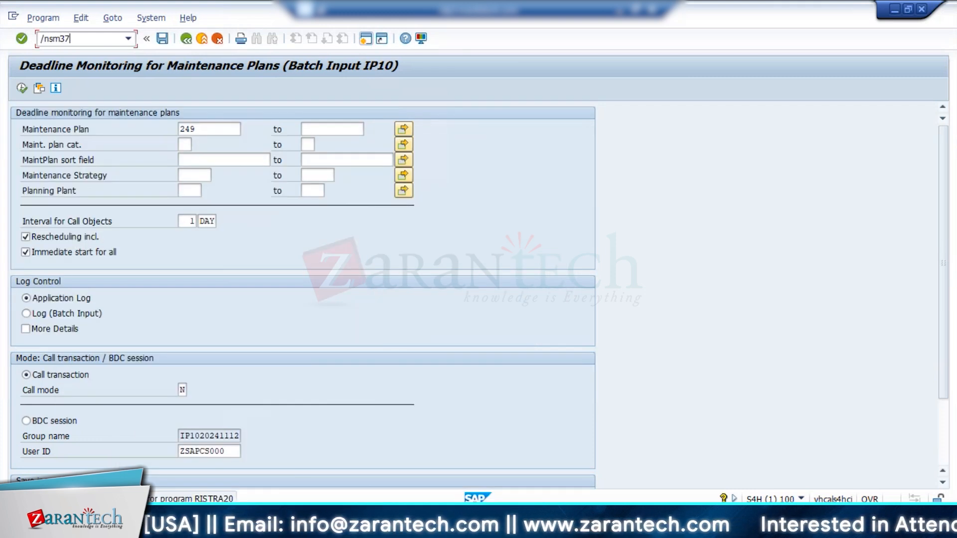
pyautogui.press('Return')
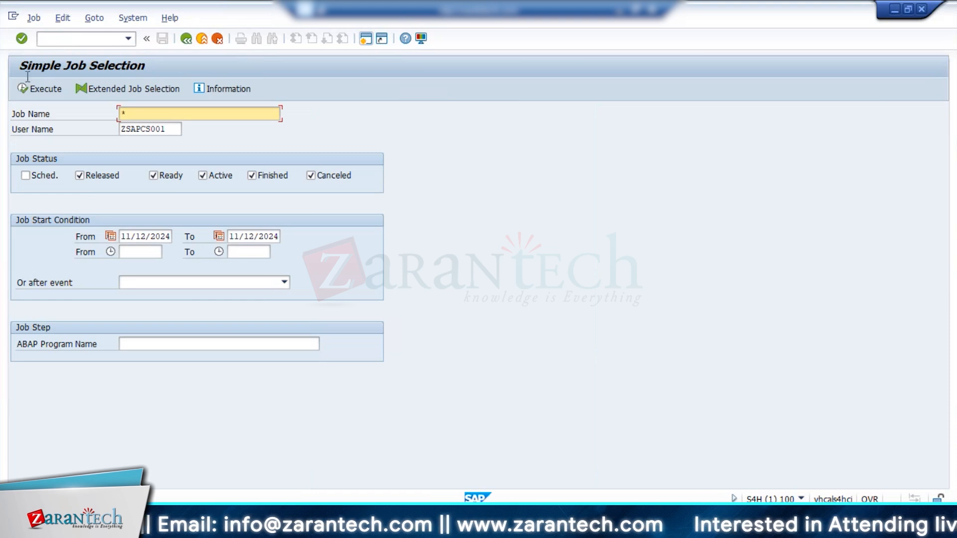
pyautogui.click(31, 88)
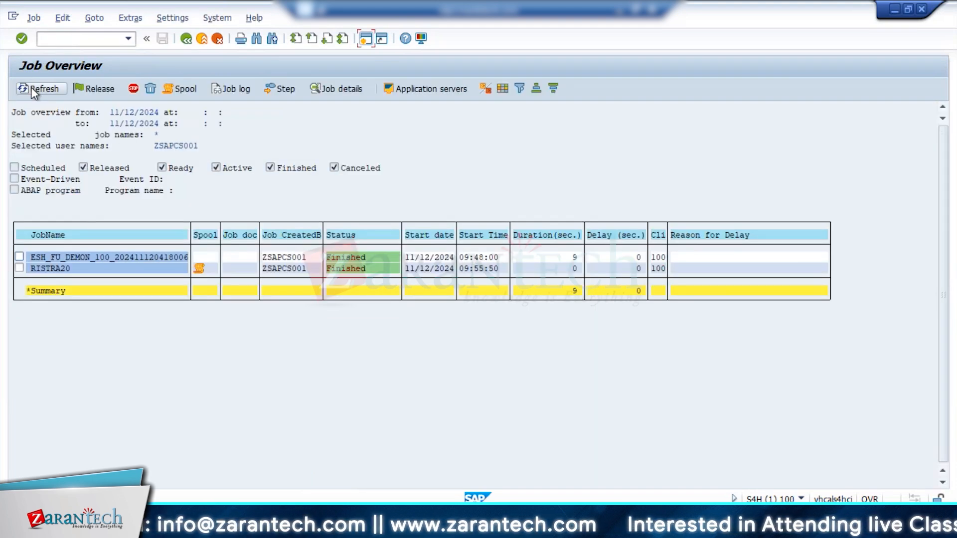
# Step: Display the spool output of the new RISTRA20 job for plan 249
pyautogui.click(19, 269)
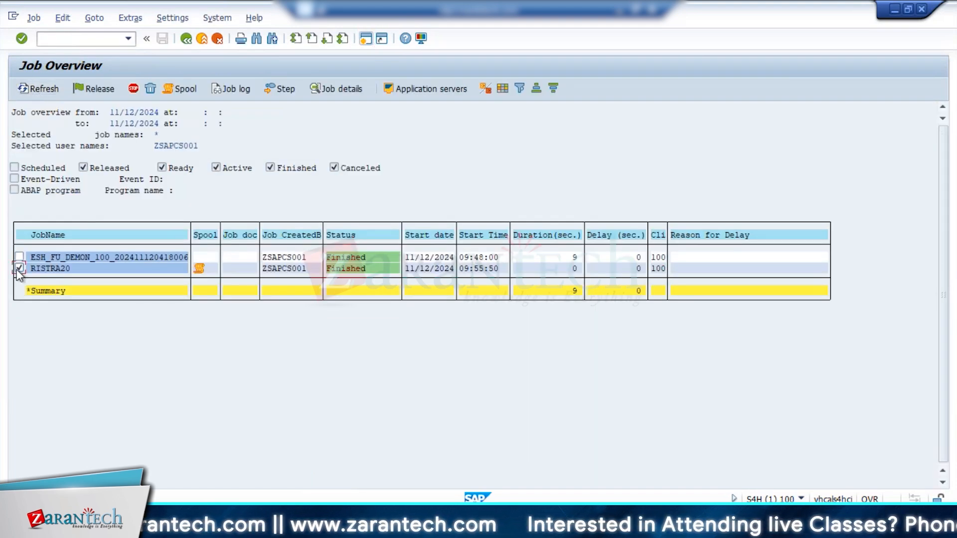
pyautogui.click(199, 270)
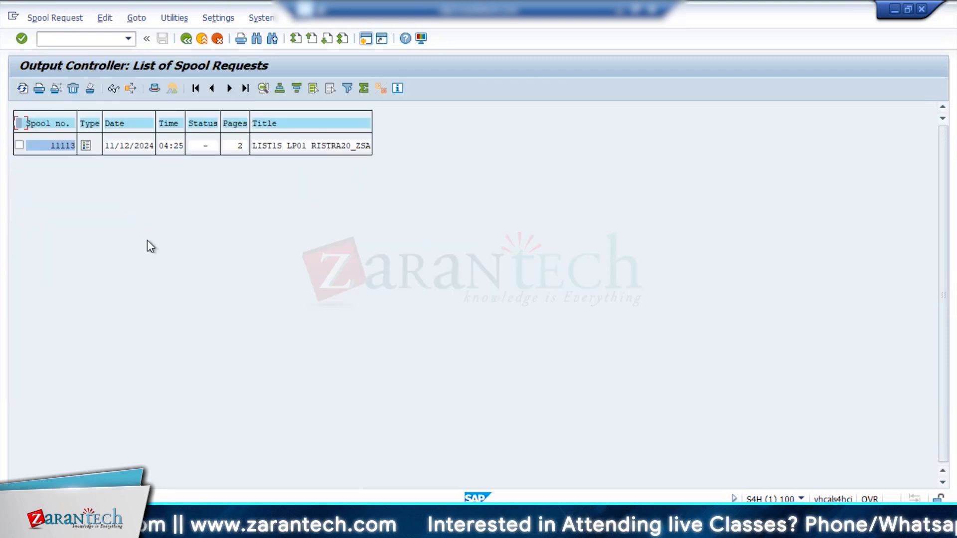
pyautogui.click(85, 150)
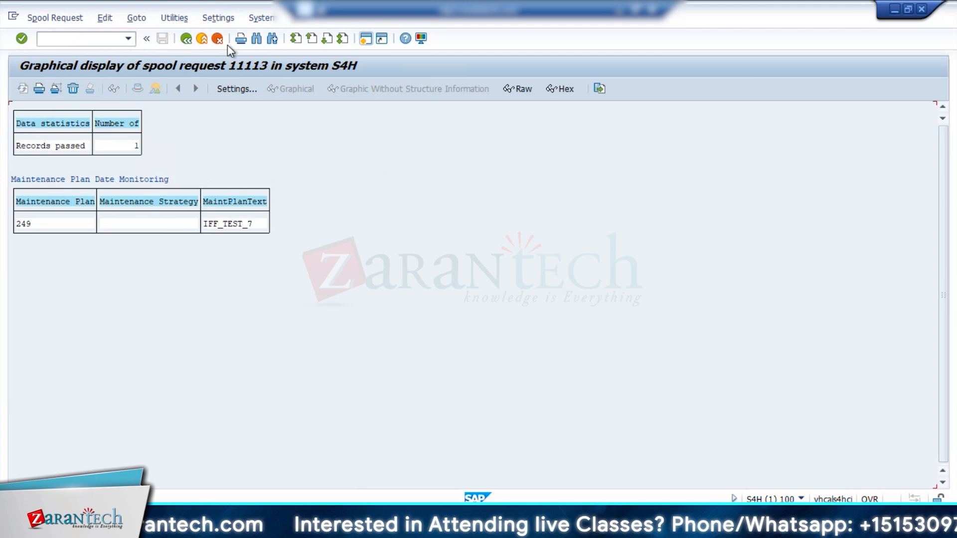
# Step: Review the counter information of maintenance plan 249, including activity per day and last counter reading
pyautogui.click(205, 39)
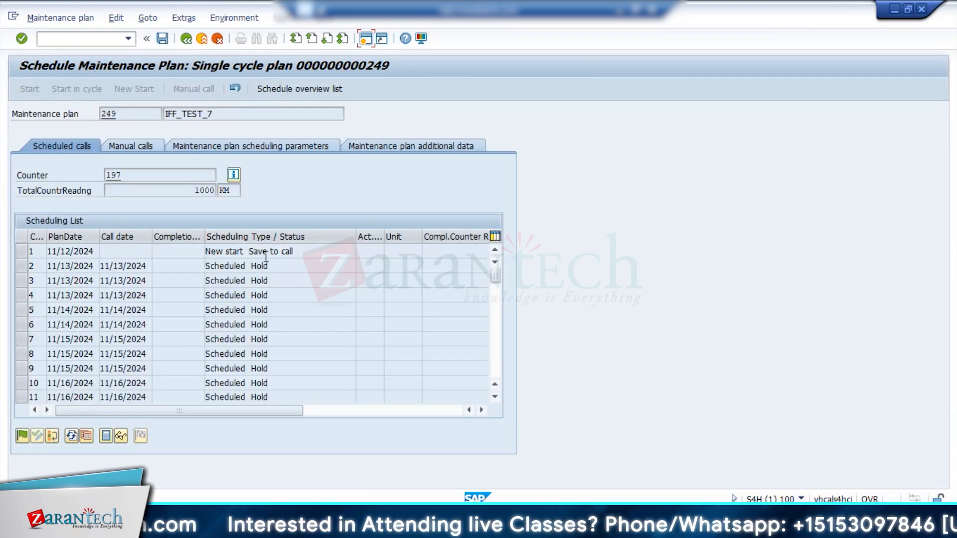
pyautogui.hotkey('alt', 'Tab')
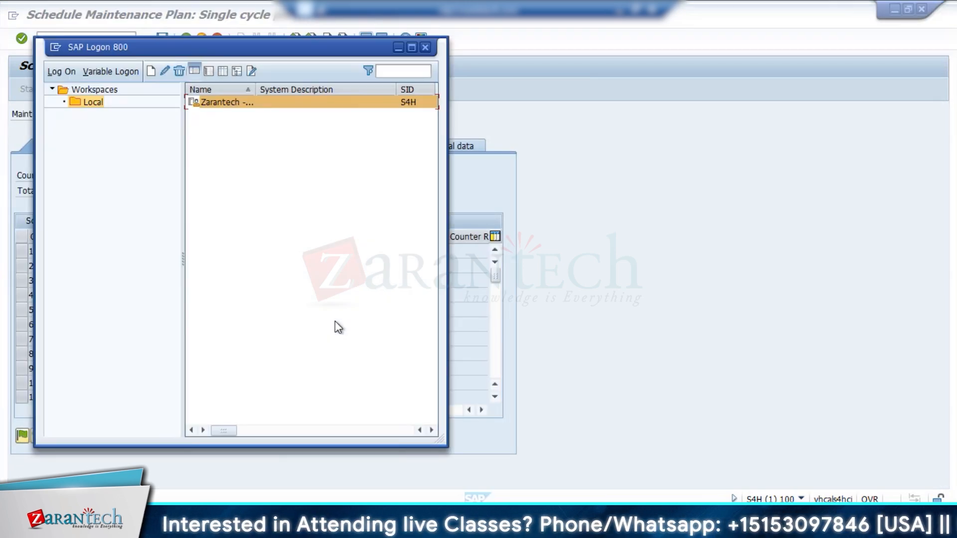
pyautogui.hotkey('alt', 'Tab')
pyautogui.click(233, 176)
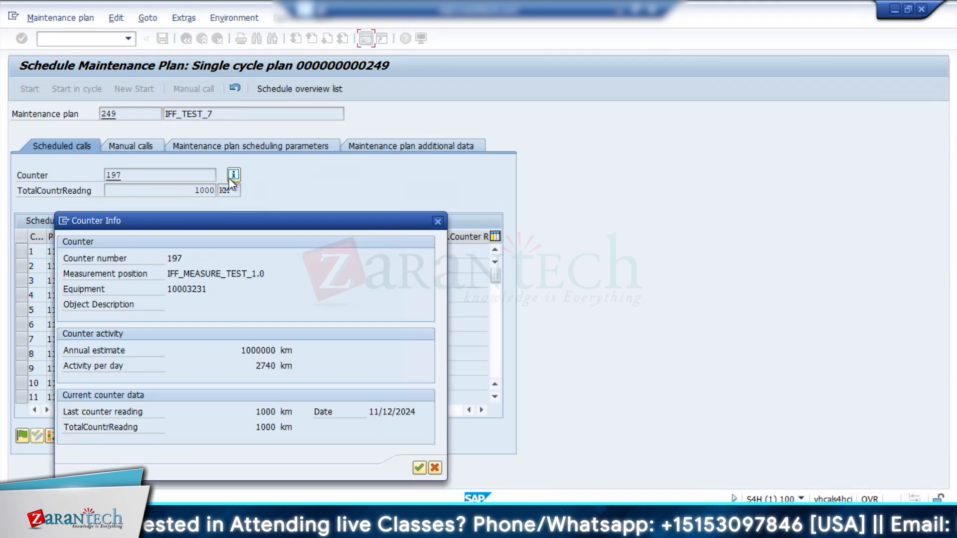
pyautogui.moveTo(280, 220); pyautogui.dragTo(589, 120)
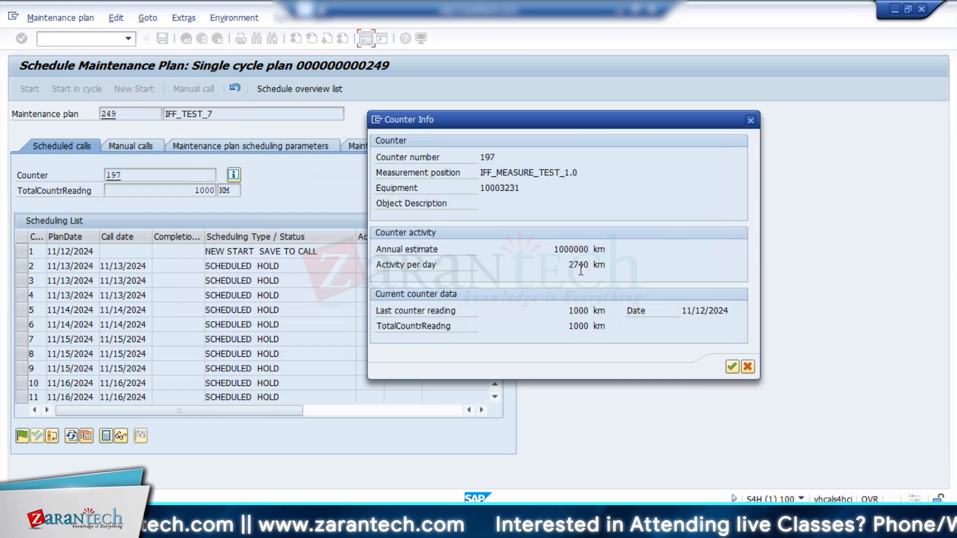
pyautogui.moveTo(572, 269); pyautogui.dragTo(615, 267)
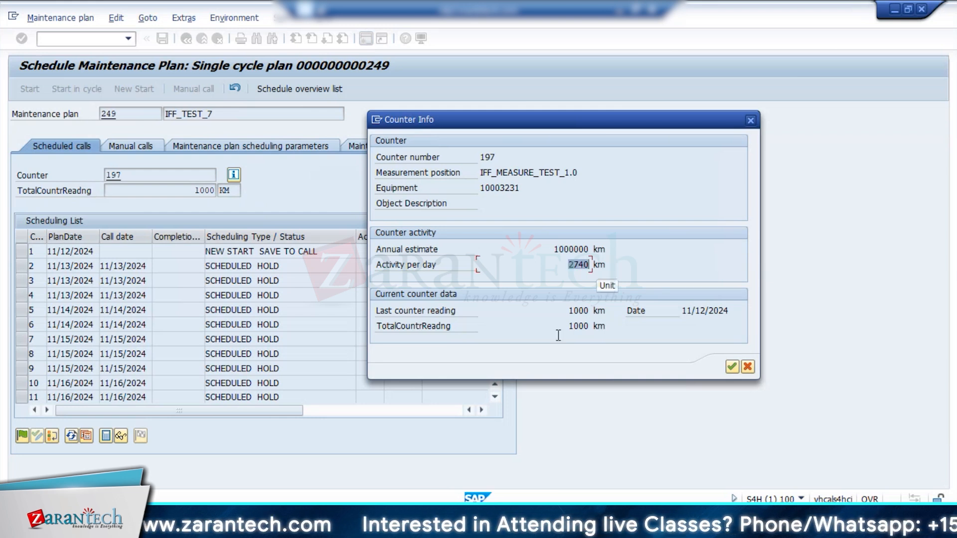
pyautogui.click(570, 311)
pyautogui.moveTo(593, 315); pyautogui.dragTo(594, 315)
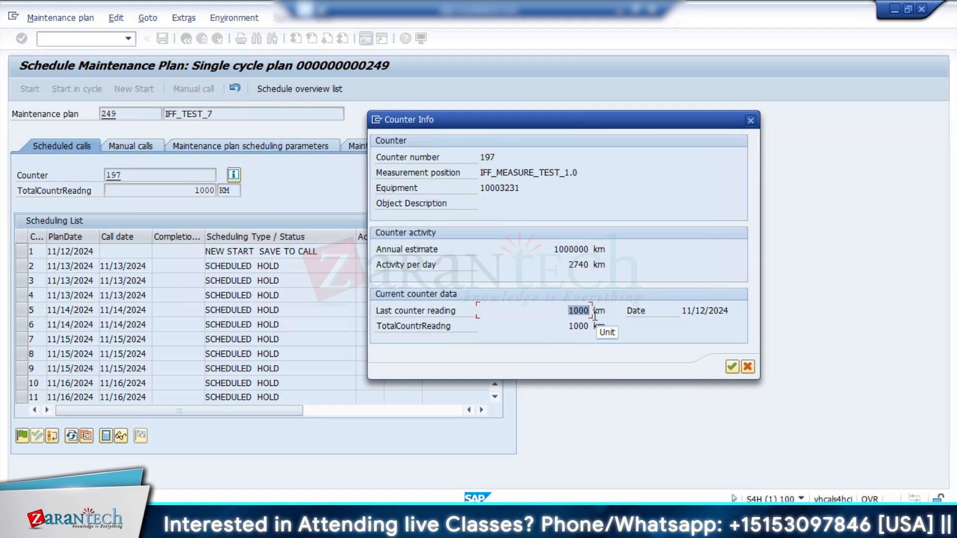
pyautogui.click(751, 120)
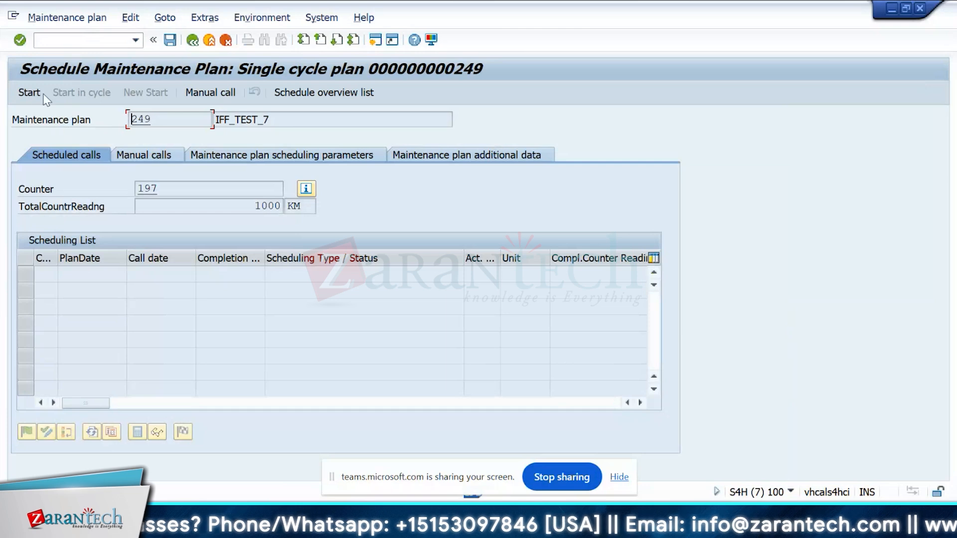
# Step: Start the cycle of maintenance plan 249 at counter reading 1000 KM, save it, and reopen the plan
pyautogui.click(33, 98)
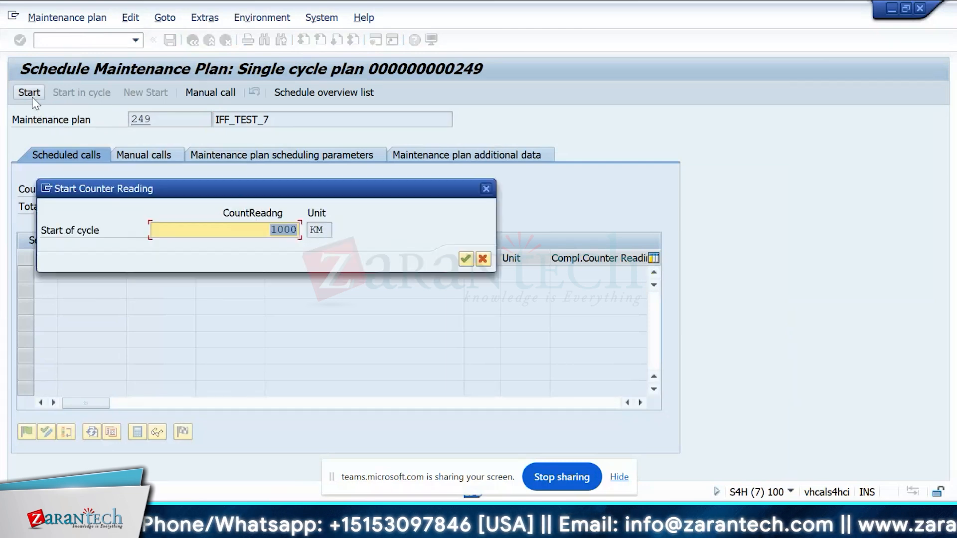
pyautogui.press('Return')
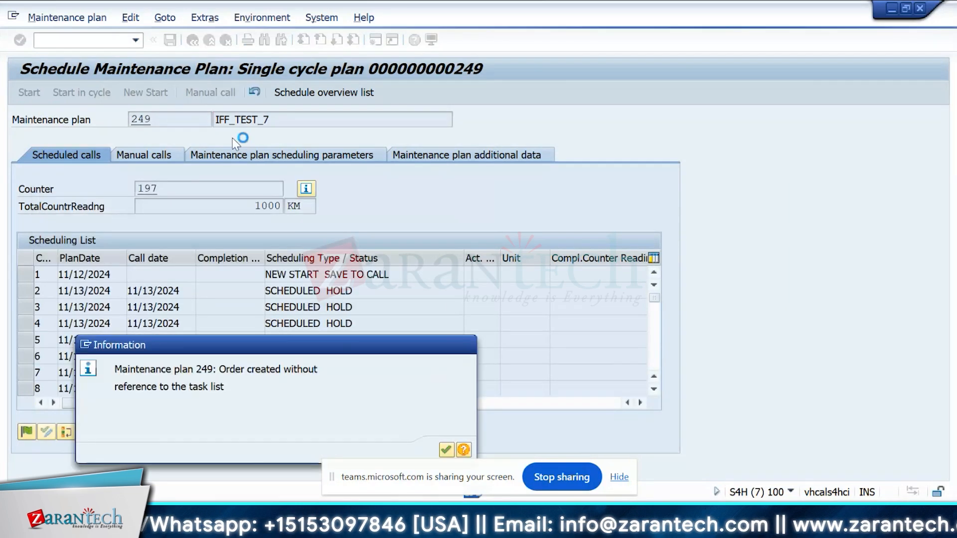
pyautogui.press('Return')
pyautogui.press('Return')
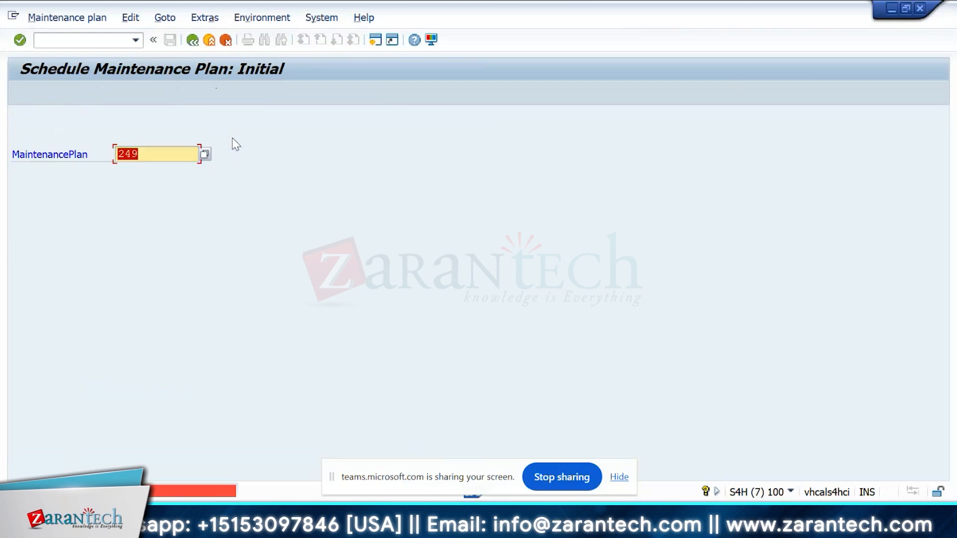
pyautogui.press('Return')
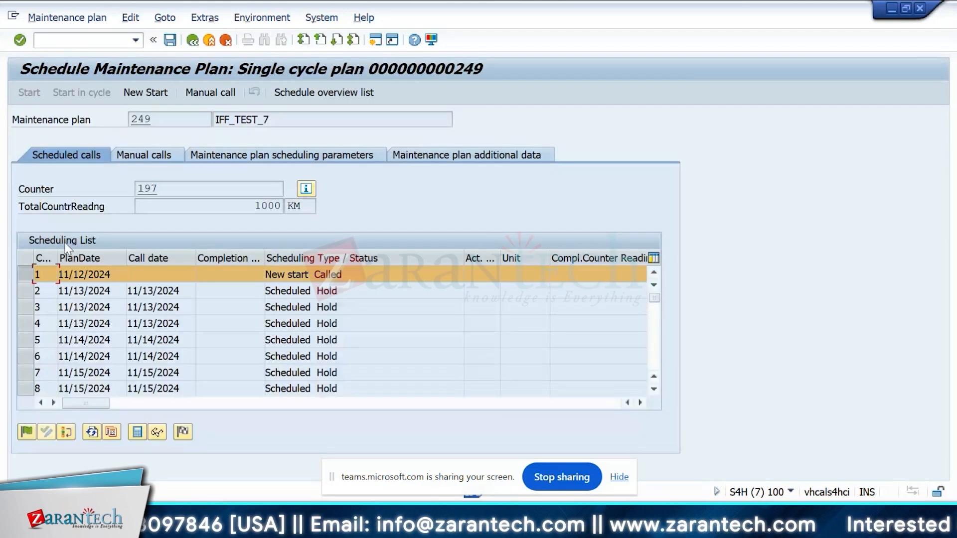
# Step: Select the first scheduled call and leave plan 249 without saving
pyautogui.click(25, 273)
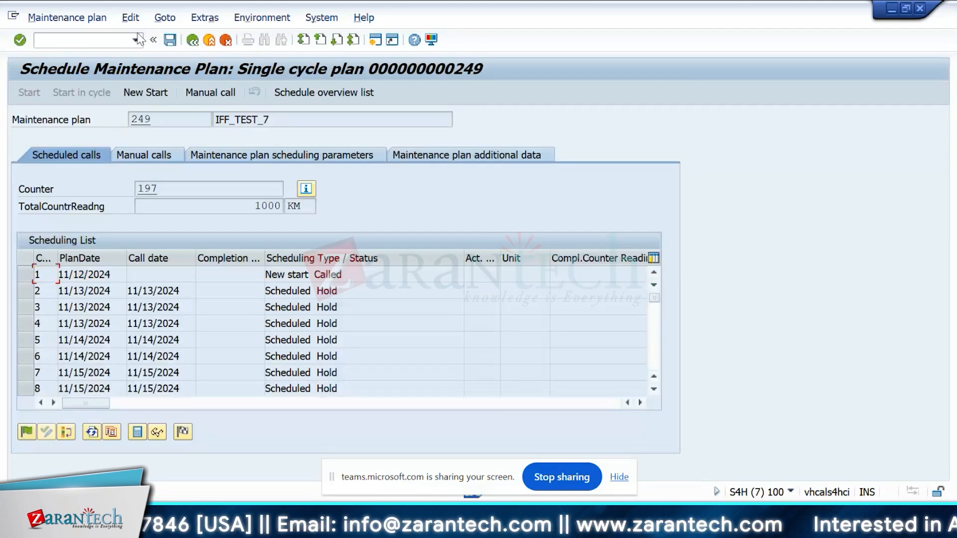
pyautogui.click(192, 39)
pyautogui.click(334, 279)
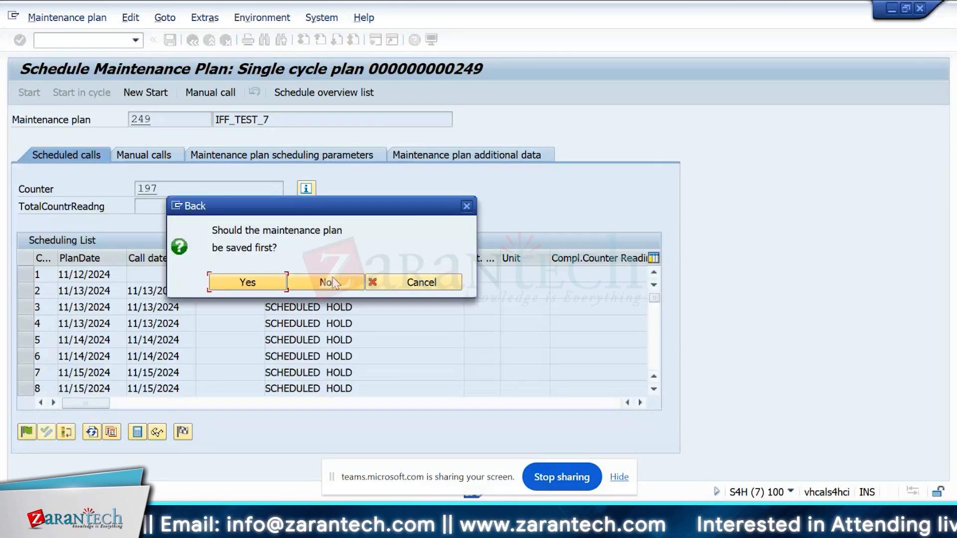
# Step: Open the maintenance strategies overview with transaction IP11
pyautogui.click(75, 44)
pyautogui.write('/nip11')
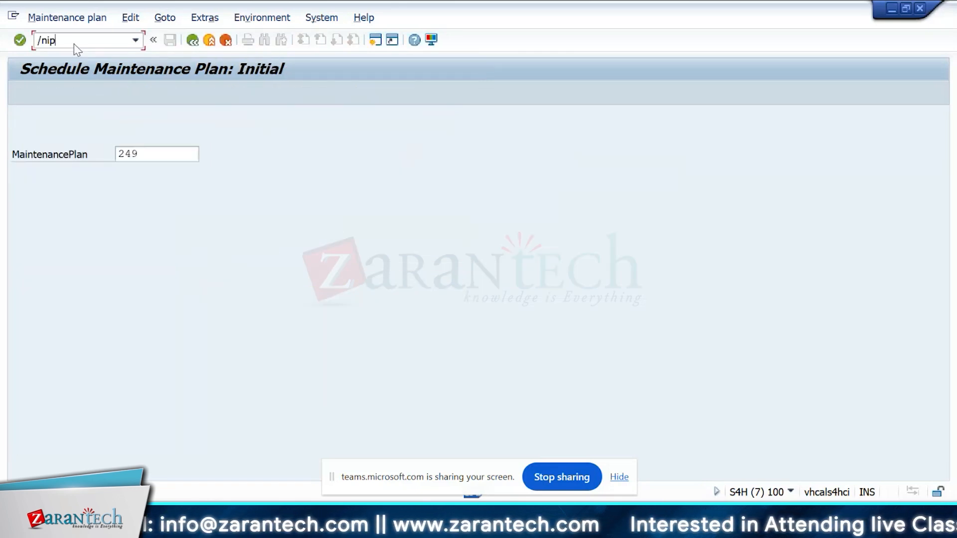
pyautogui.press('Return')
# Step: Display the scheduling log of the deadline monitoring run for maintenance plan 249
pyautogui.click(67, 42)
pyautogui.write('/')
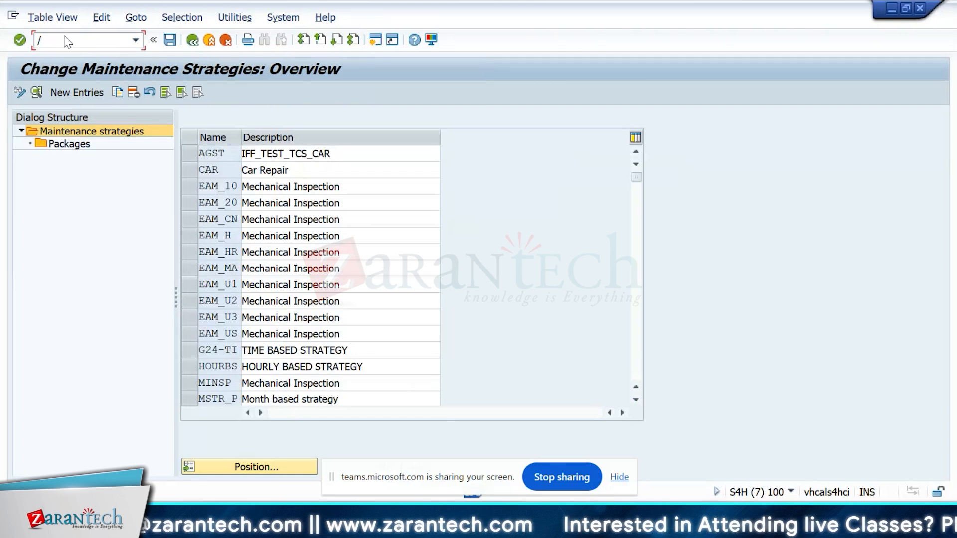
pyautogui.write('nip11')
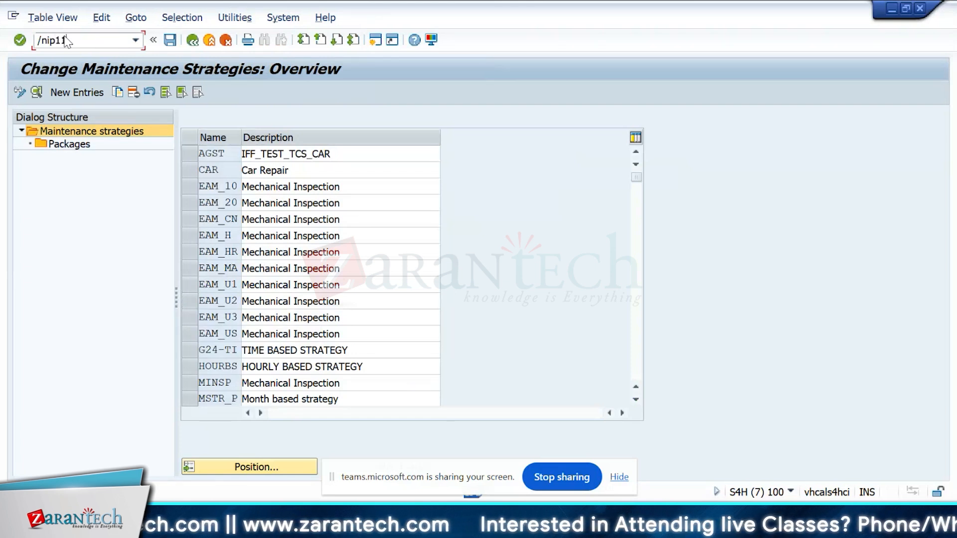
pyautogui.press('Return')
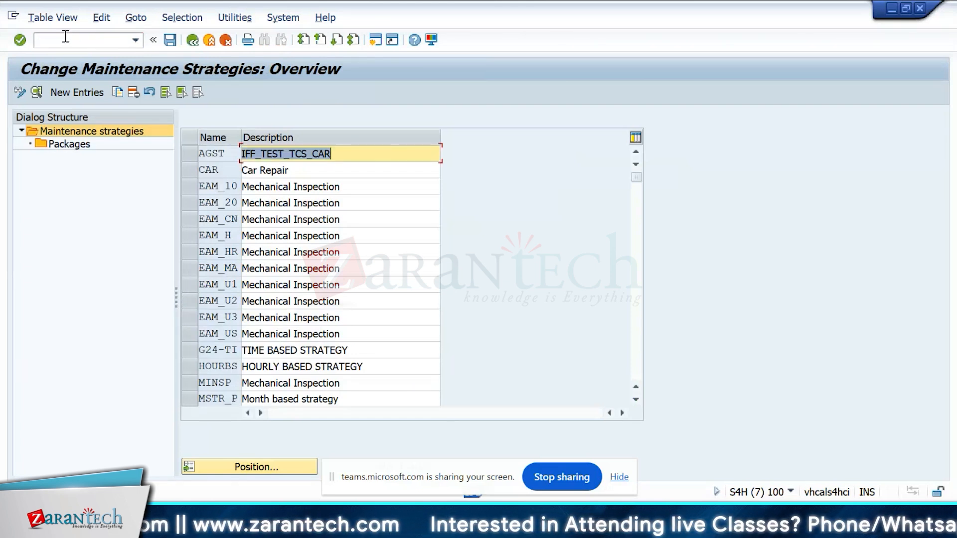
pyautogui.click(107, 45)
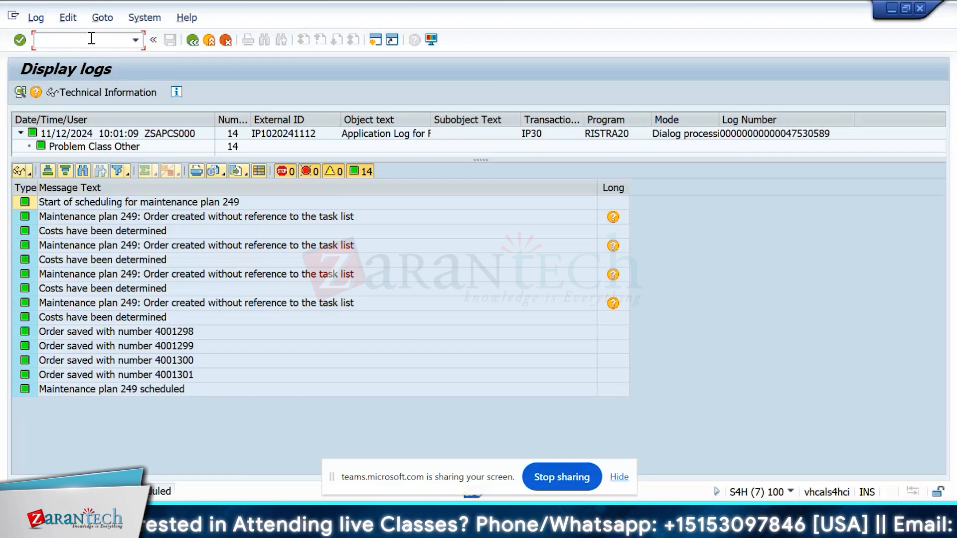
# Step: Reopen the scheduling of maintenance plan 249 with transaction IP10
pyautogui.write('/nip10')
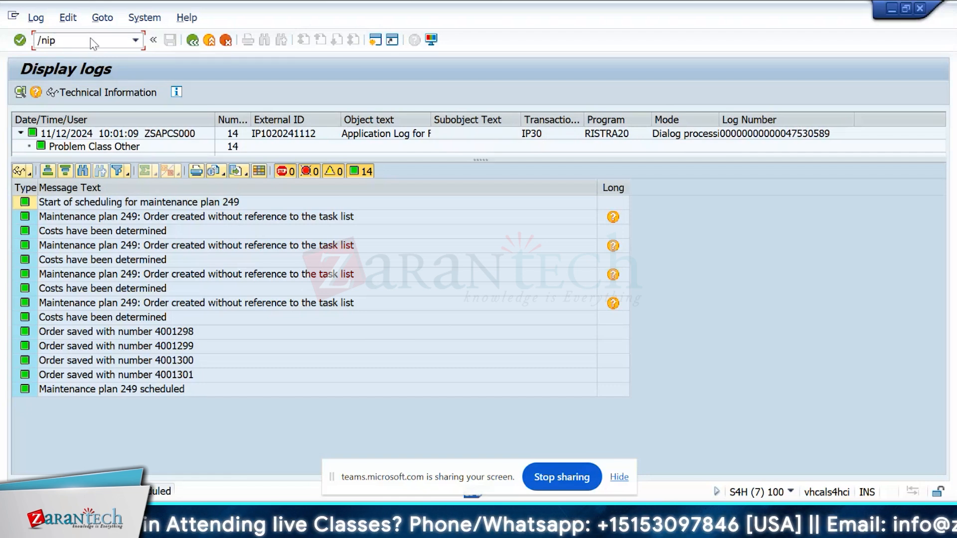
pyautogui.press('Return')
pyautogui.write('/nik11')
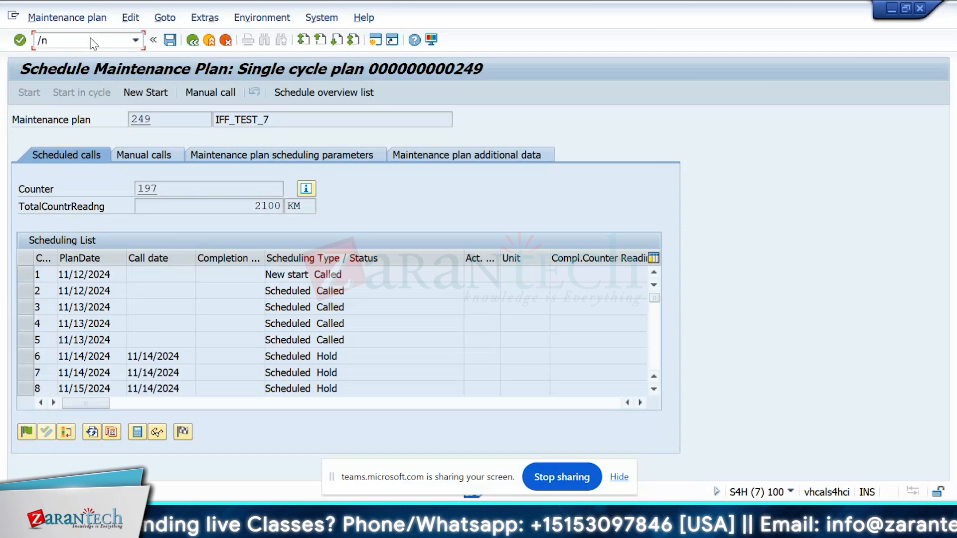
pyautogui.press('Return')
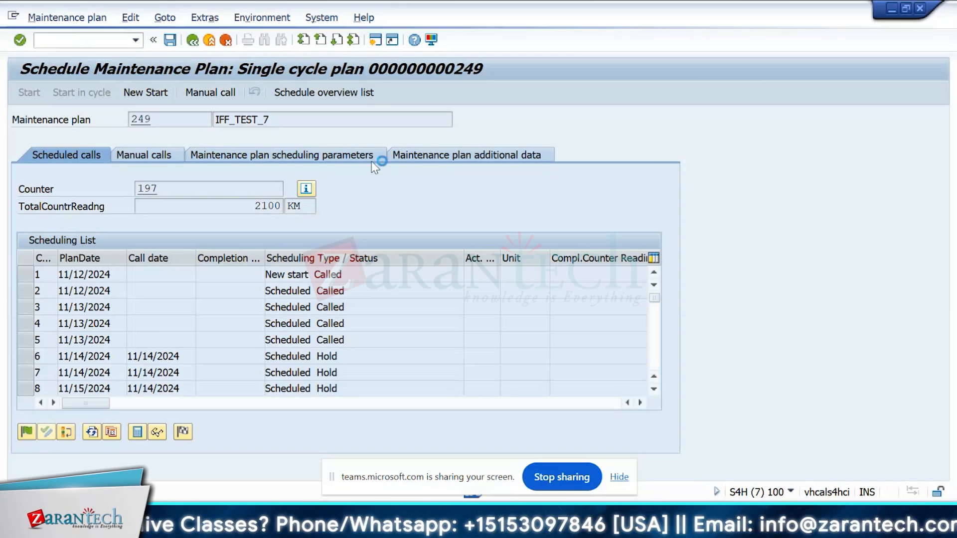
pyautogui.write('ik11')
pyautogui.press('Return')
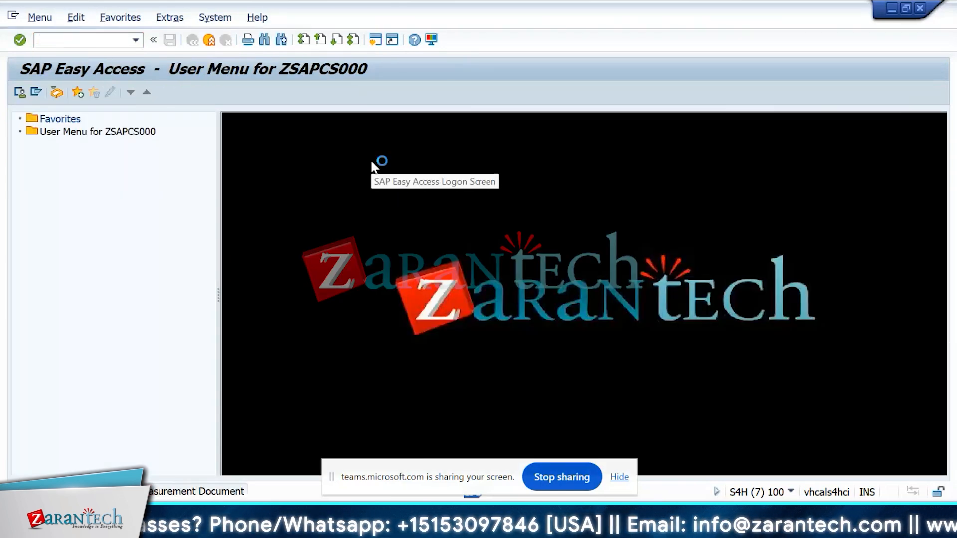
pyautogui.press('Return')
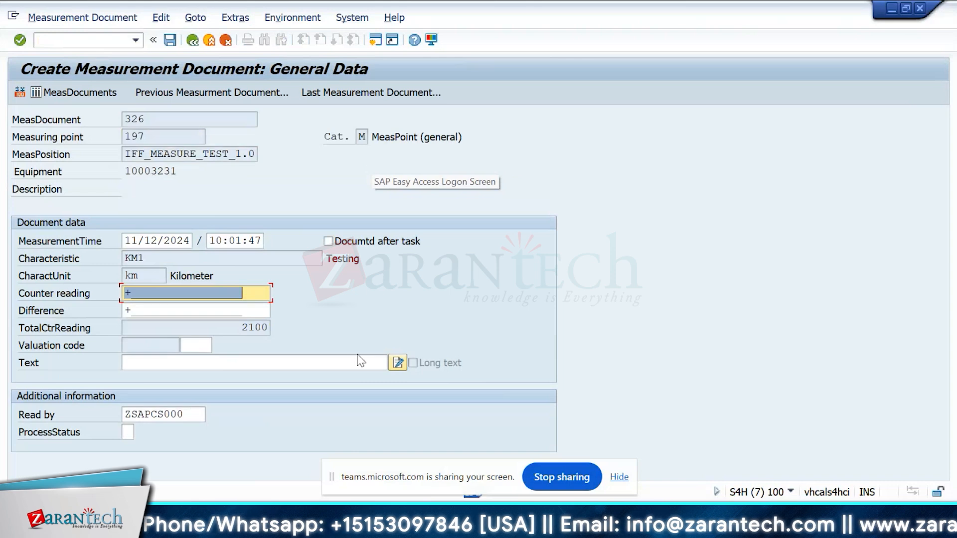
pyautogui.click(360, 361)
pyautogui.press('F12')
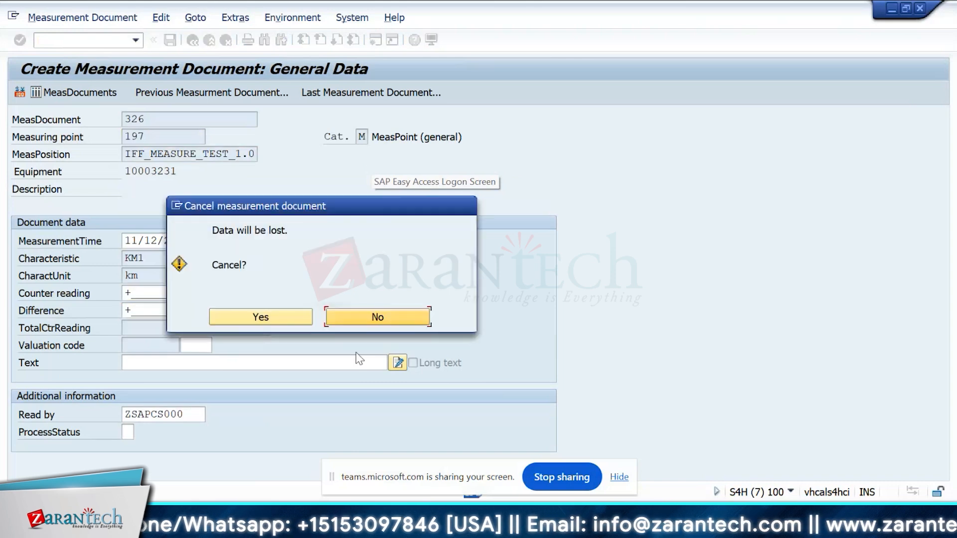
pyautogui.click(308, 316)
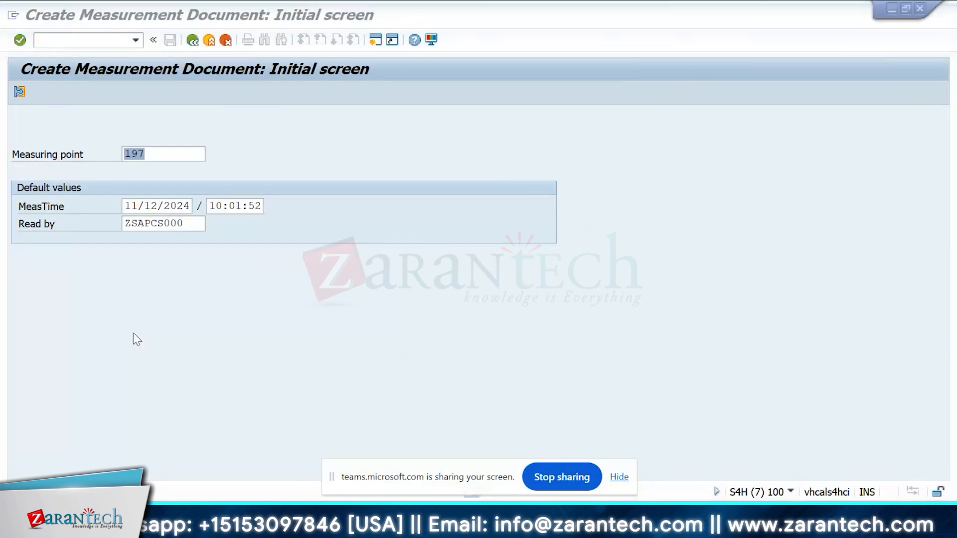
# Step: Create a new measurement document for measuring point 197
pyautogui.hotkey('alt', 'Tab')
pyautogui.click(238, 330)
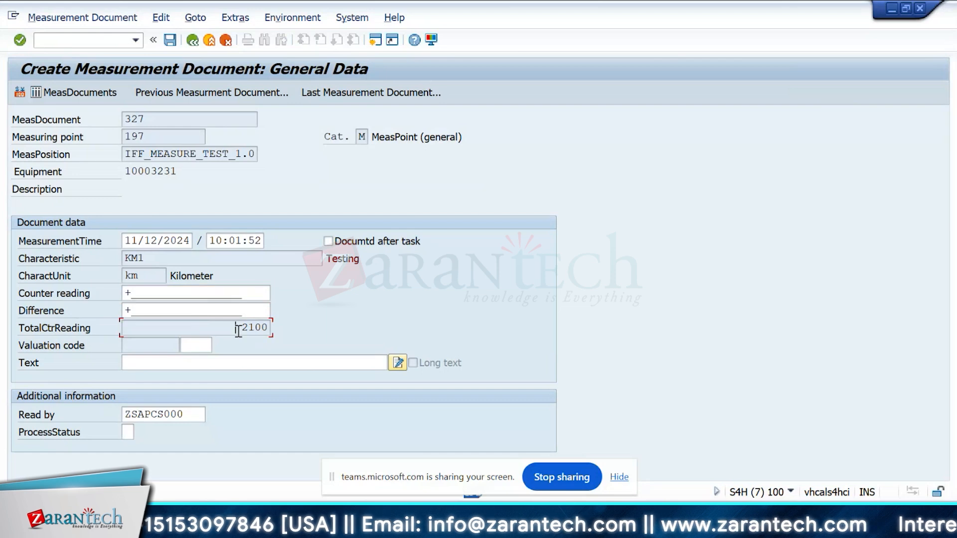
pyautogui.press('F10')
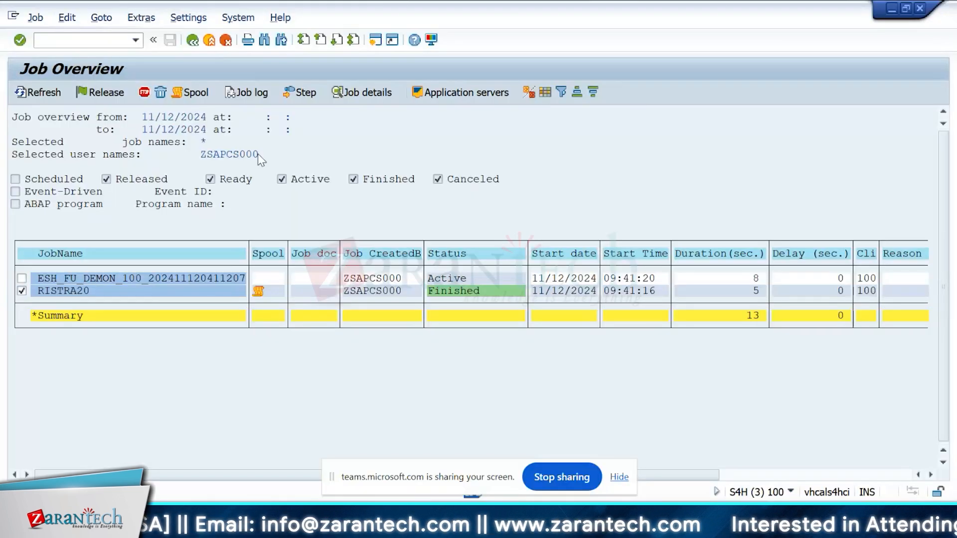
# Step: Return to the scheduling of maintenance plan 249 and save it
pyautogui.press('F3')
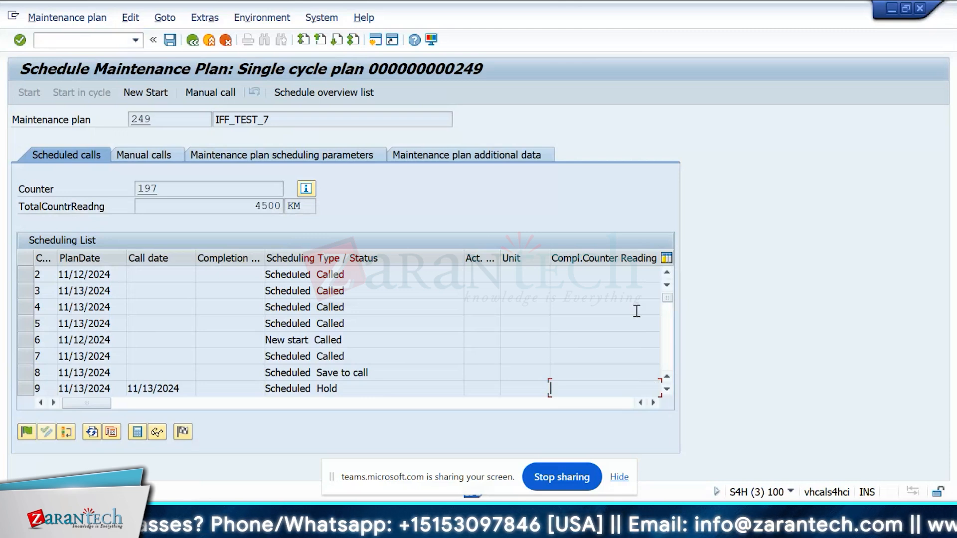
pyautogui.click(171, 41)
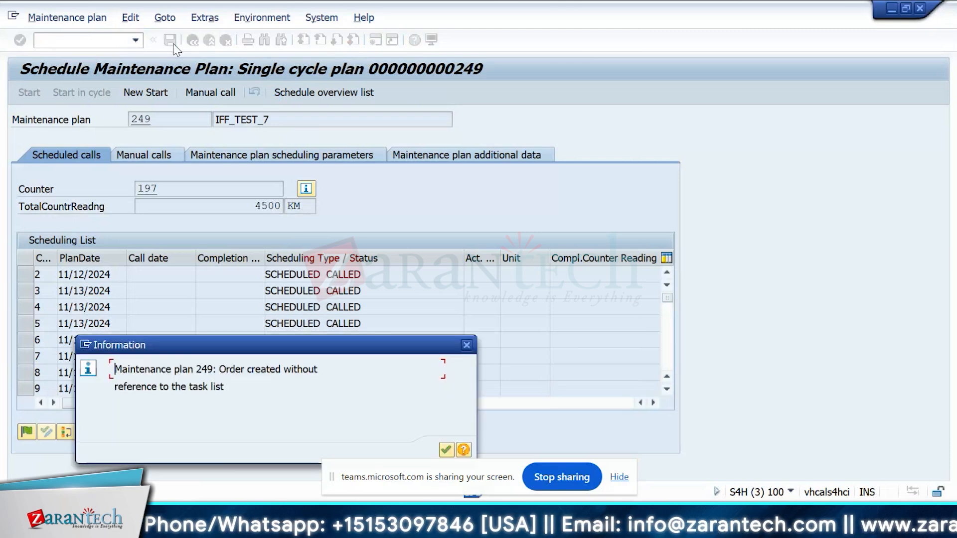
pyautogui.press('Return')
pyautogui.press('Return')
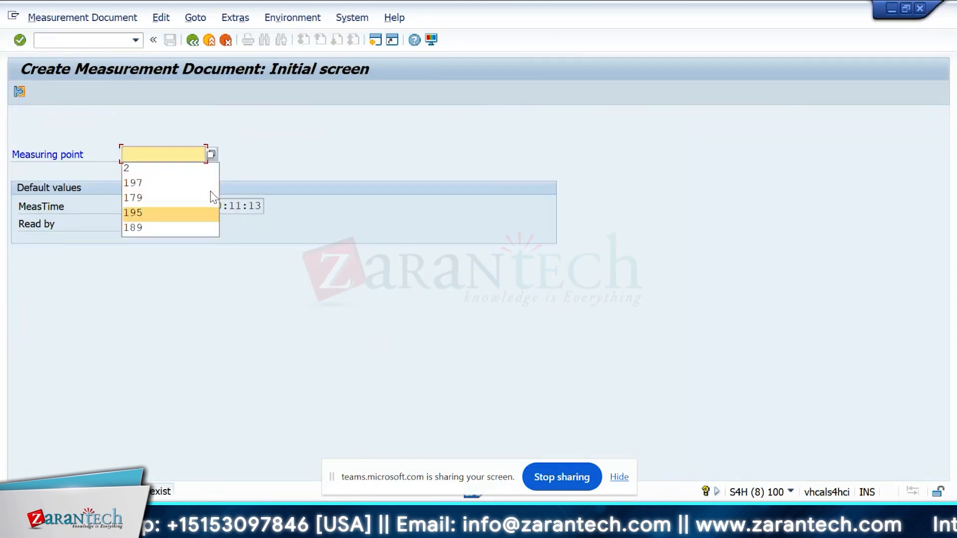
# Step: Save a measurement document for measuring point 199 with counter reading 1
pyautogui.write('199')
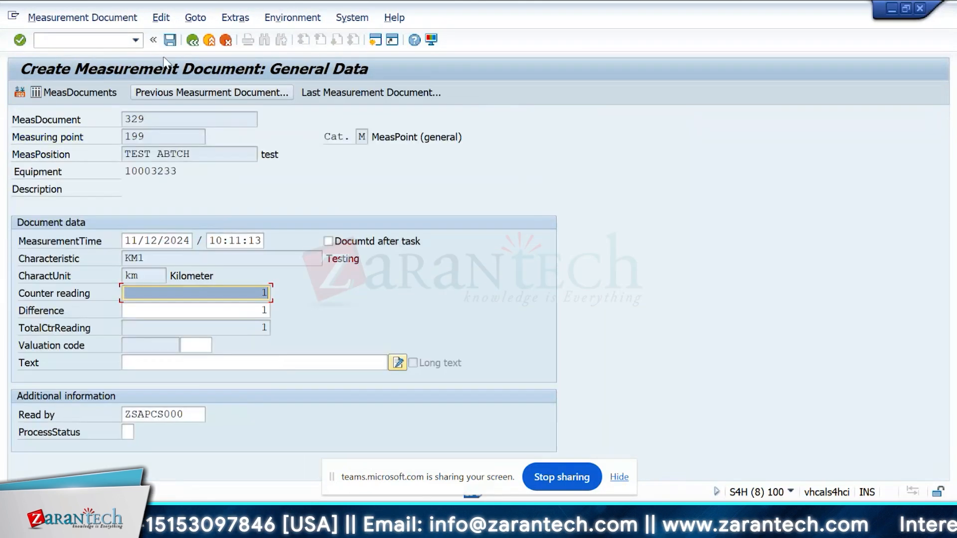
pyautogui.click(170, 40)
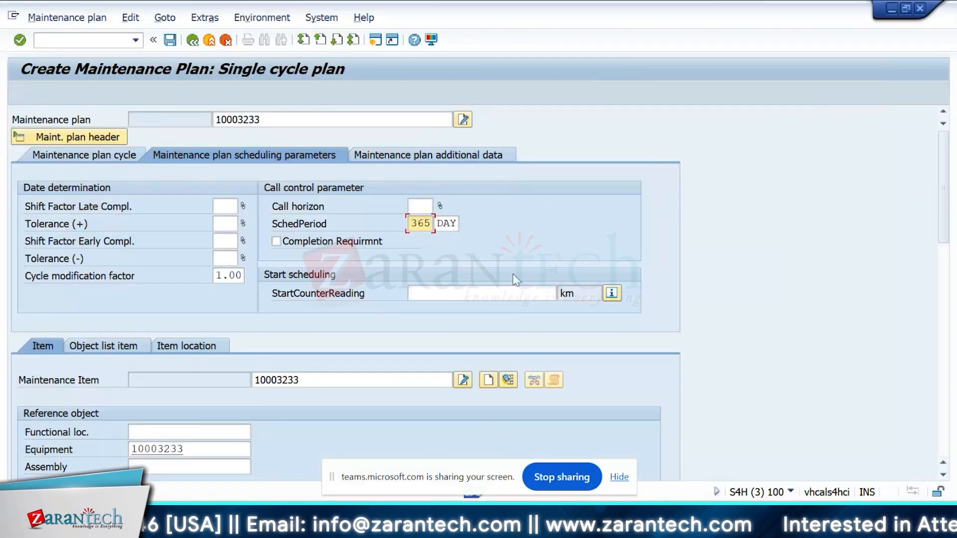
# Step: Start scheduling maintenance plan 251 with a start counter reading of 1 km
pyautogui.click(522, 294)
pyautogui.write('1')
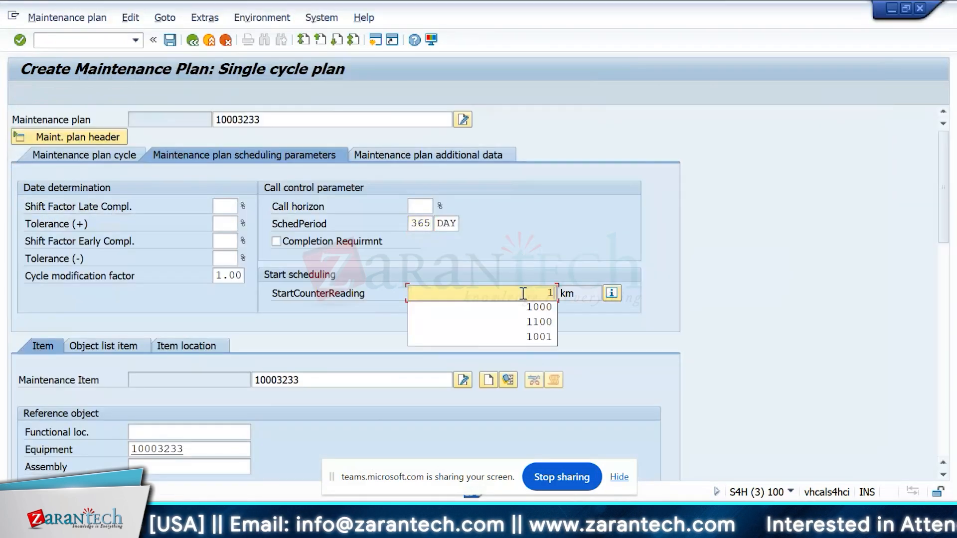
pyautogui.press('Return')
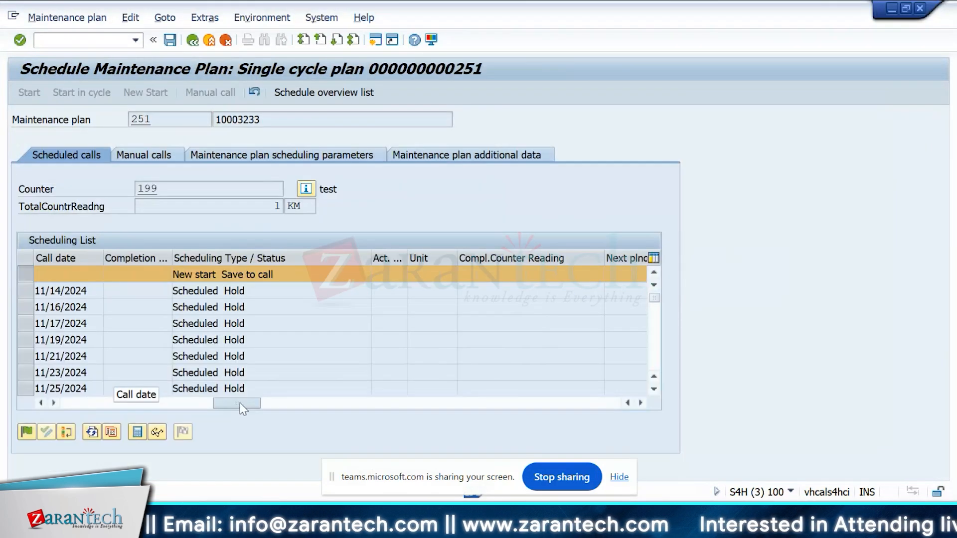
# Step: Examine the scheduling list of plan 251, including call dates and next planned counter readings
pyautogui.moveTo(251, 402); pyautogui.dragTo(356, 402)
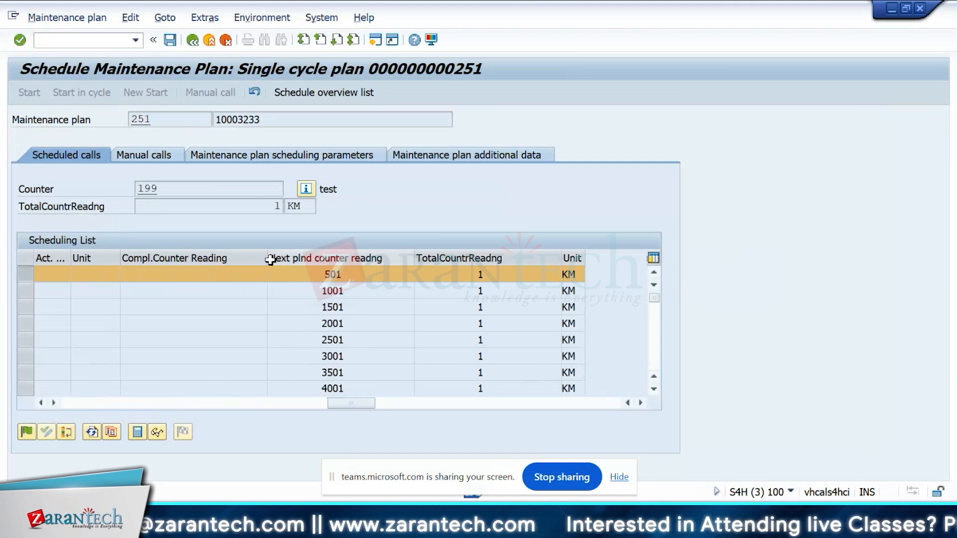
pyautogui.moveTo(270, 260); pyautogui.dragTo(122, 259)
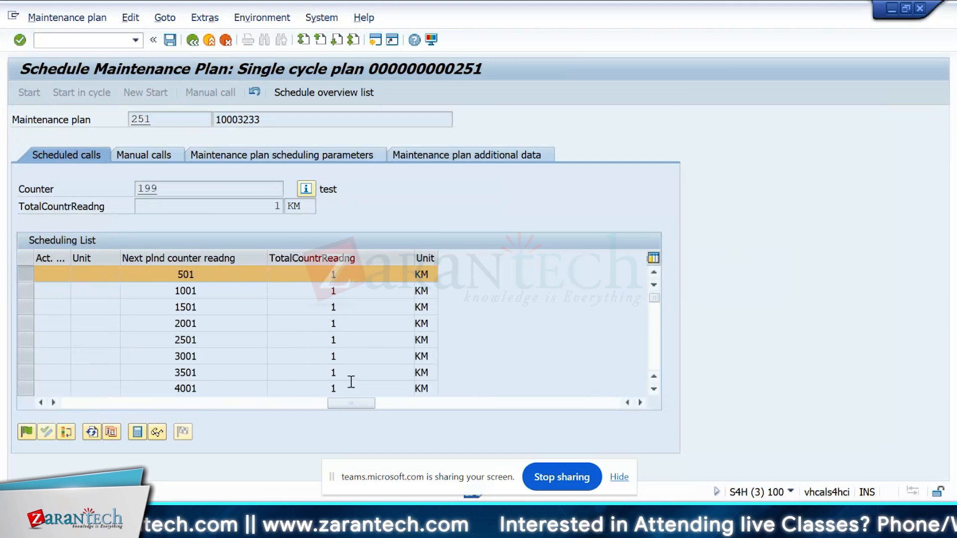
pyautogui.moveTo(351, 402); pyautogui.dragTo(85, 402)
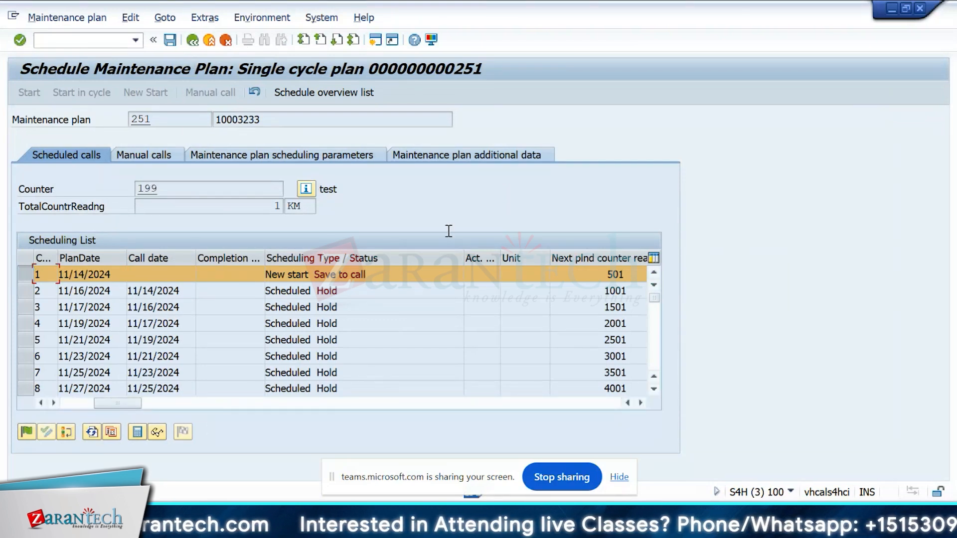
pyautogui.moveTo(463, 258); pyautogui.dragTo(398, 258)
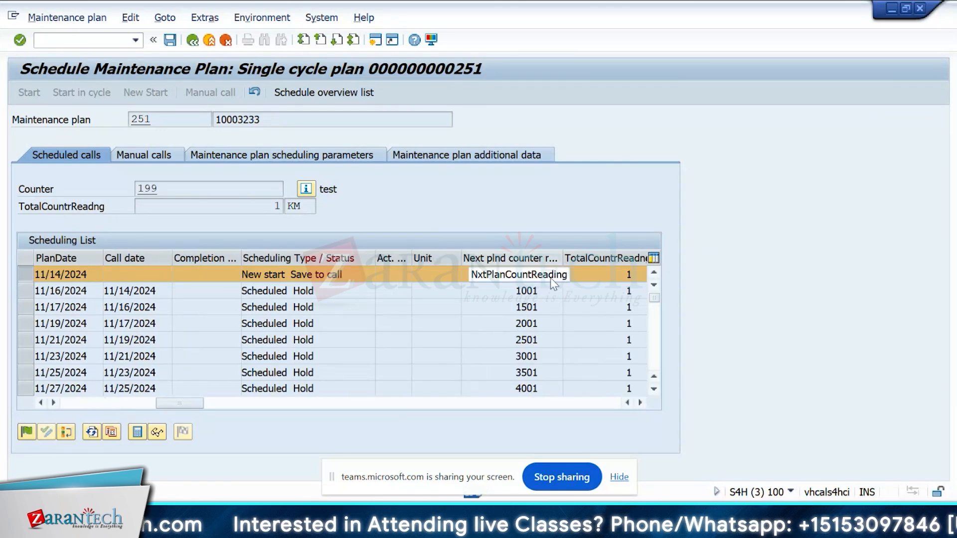
pyautogui.moveTo(160, 404); pyautogui.dragTo(87, 401)
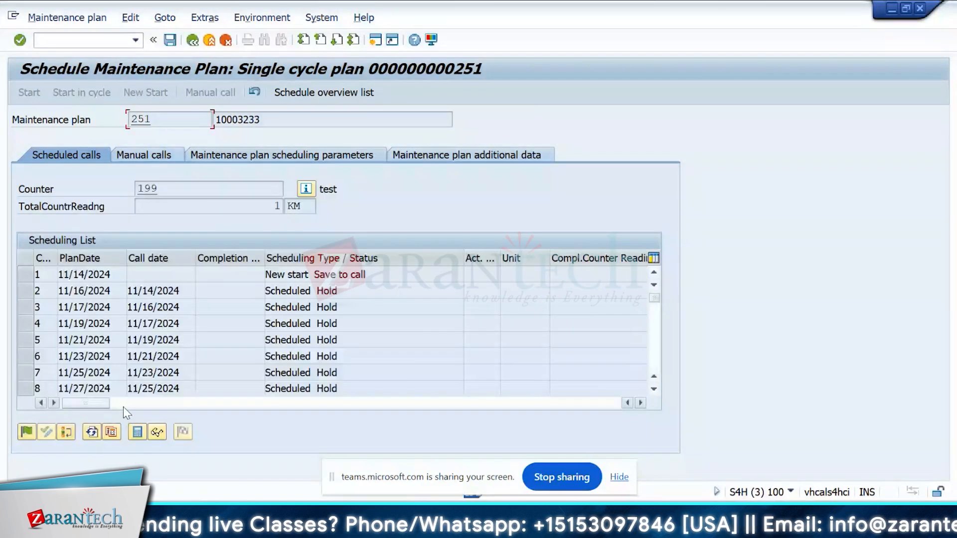
# Step: Cancel the editing of maintenance plan 251 without saving
pyautogui.moveTo(124, 407); pyautogui.dragTo(44, 420)
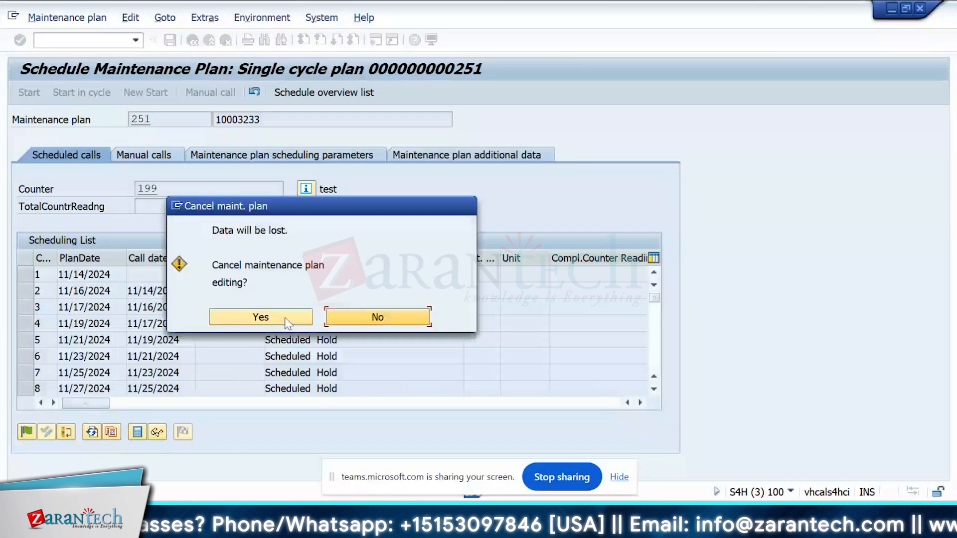
pyautogui.click(285, 318)
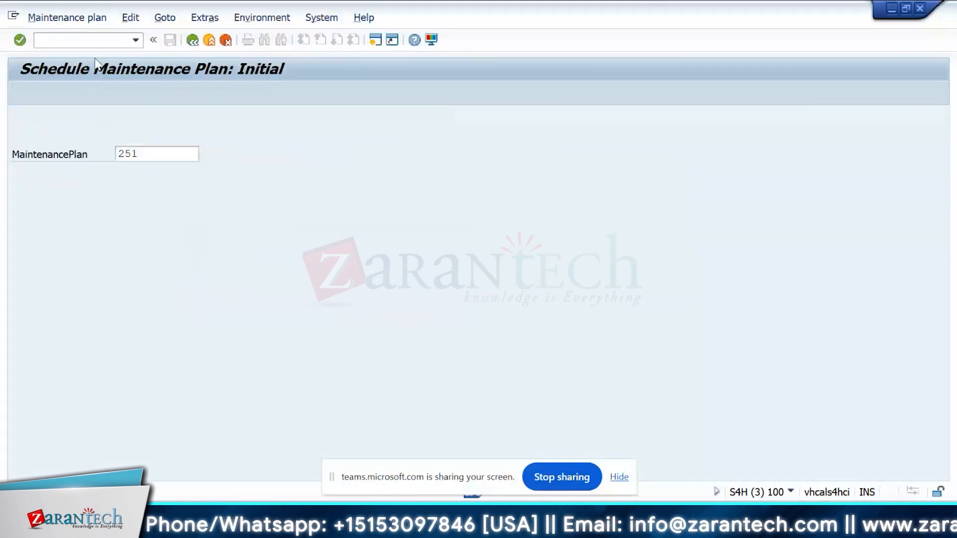
pyautogui.press('Return')
pyautogui.press('F3')
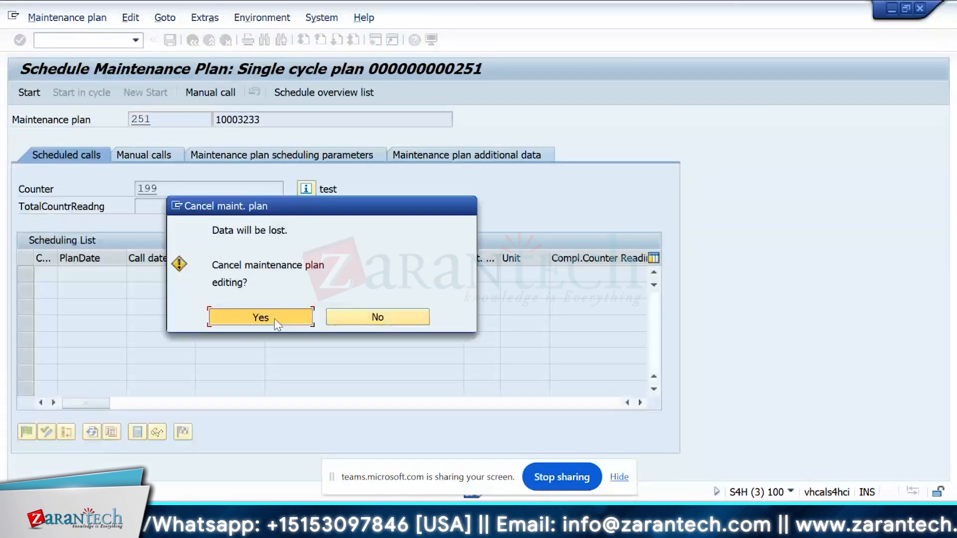
pyautogui.click(274, 318)
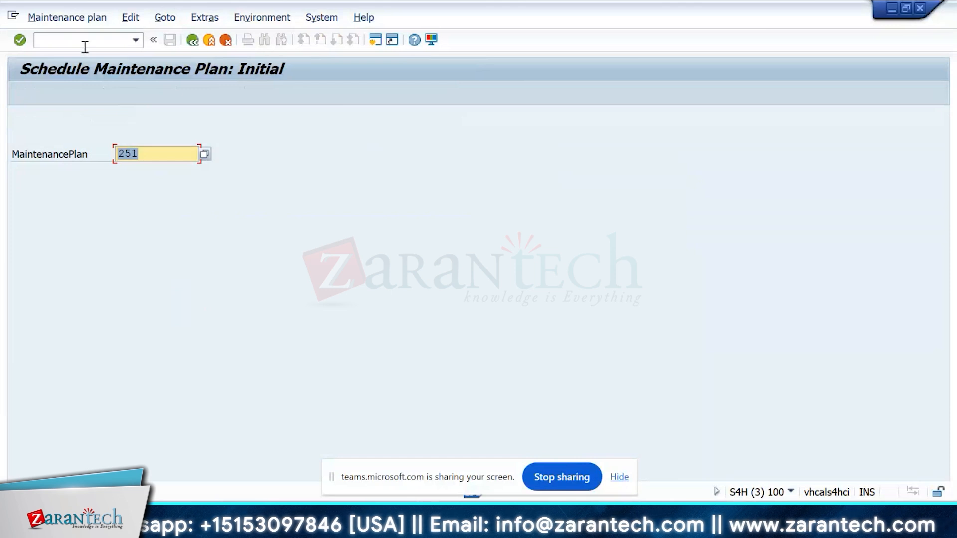
# Step: Open maintenance plan 251 in change mode with transaction IP02
pyautogui.click(85, 47)
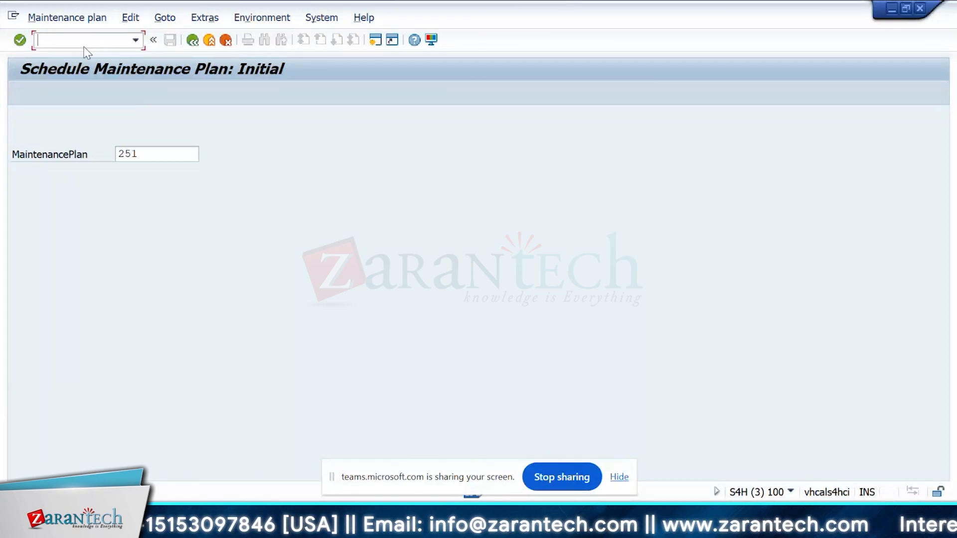
pyautogui.write('/nip02')
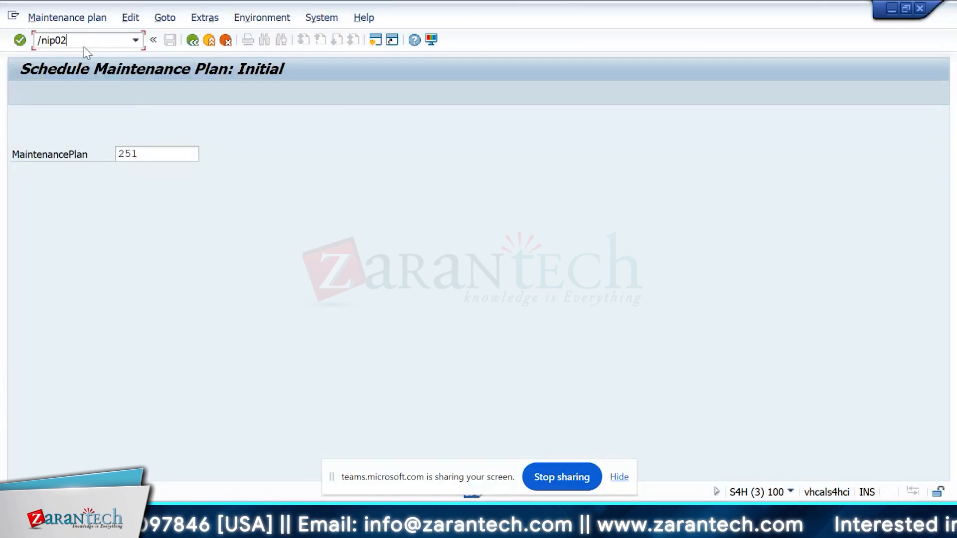
pyautogui.press('Return')
pyautogui.press('Return')
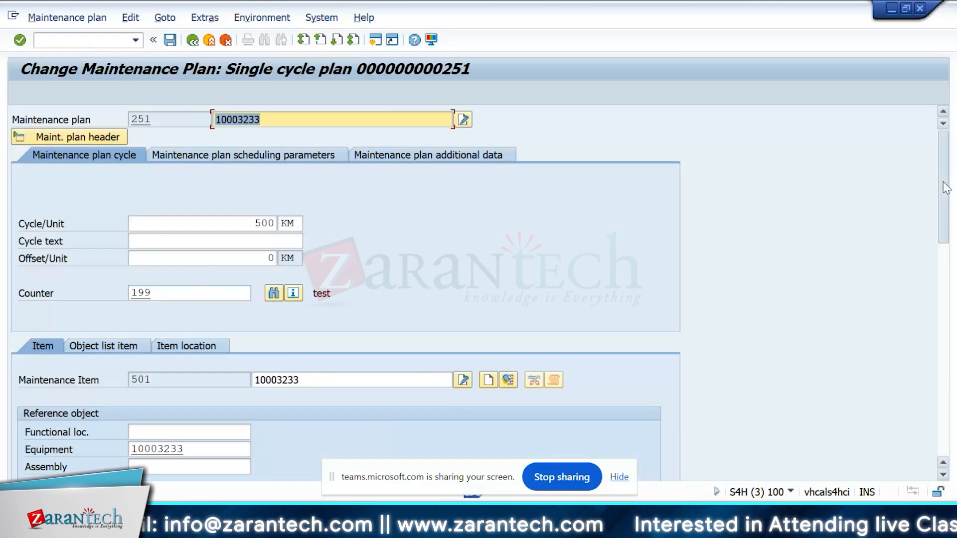
# Step: Scroll across the columns of plan 251's scheduling list
pyautogui.moveTo(946, 187); pyautogui.dragTo(946, 304)
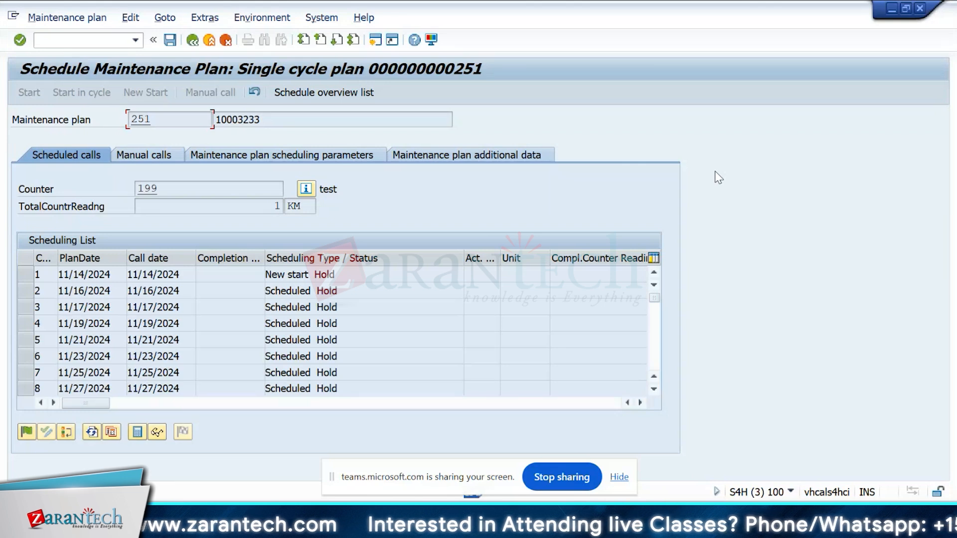
pyautogui.click(125, 403)
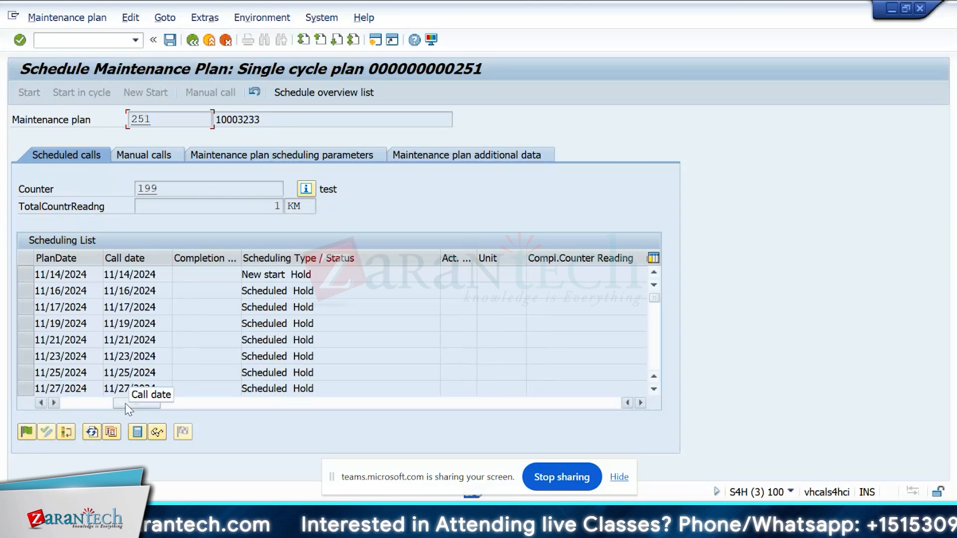
pyautogui.moveTo(130, 402); pyautogui.dragTo(85, 404)
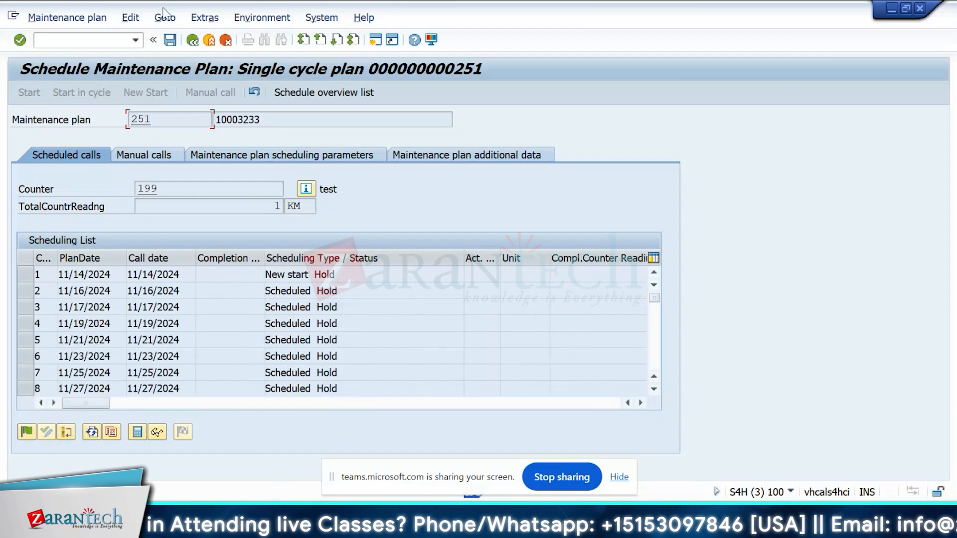
# Step: Reopen maintenance plan 251 with IP02 and display its scheduling parameters
pyautogui.click(114, 42)
pyautogui.write('/nip02')
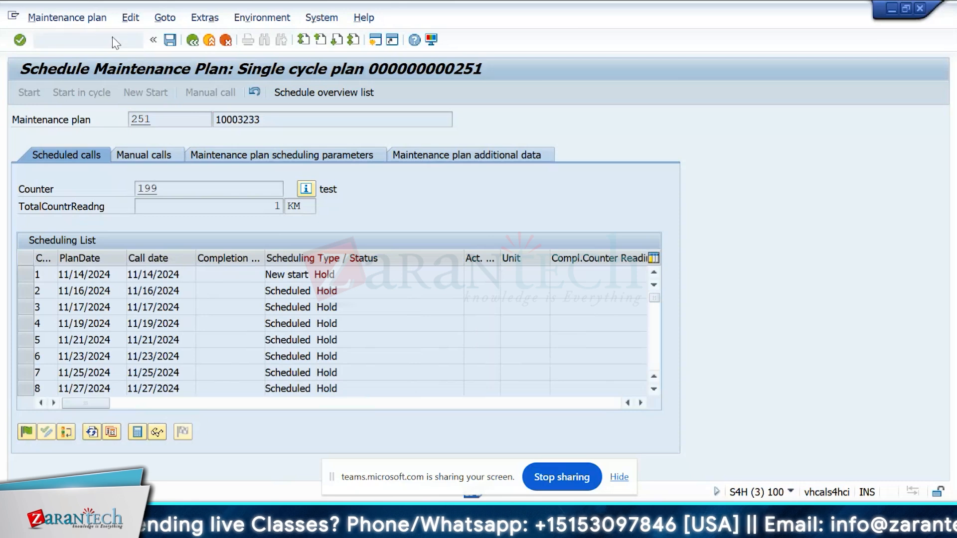
pyautogui.press('Return')
pyautogui.press('Return')
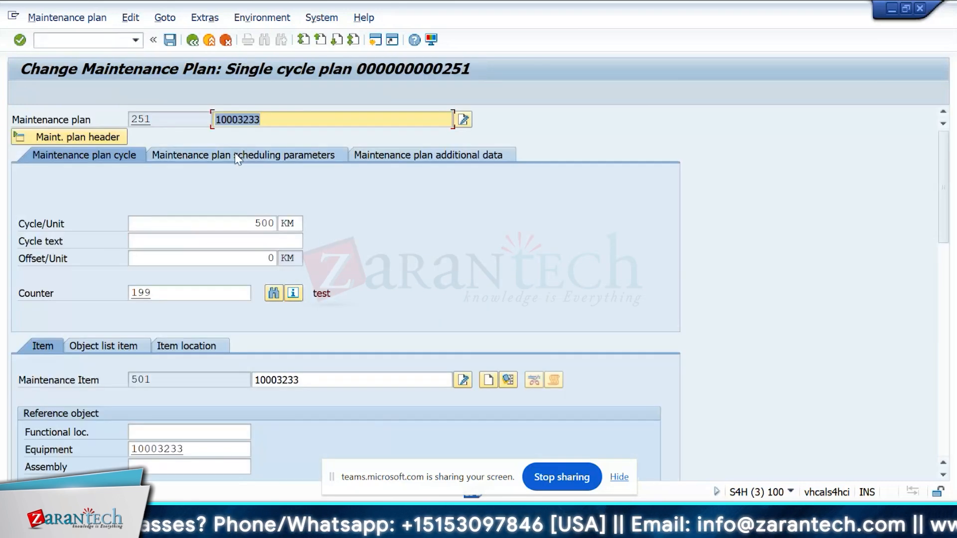
pyautogui.click(236, 156)
# Step: Display and read the field help for the call horizon parameter, then close the help window
pyautogui.click(417, 206)
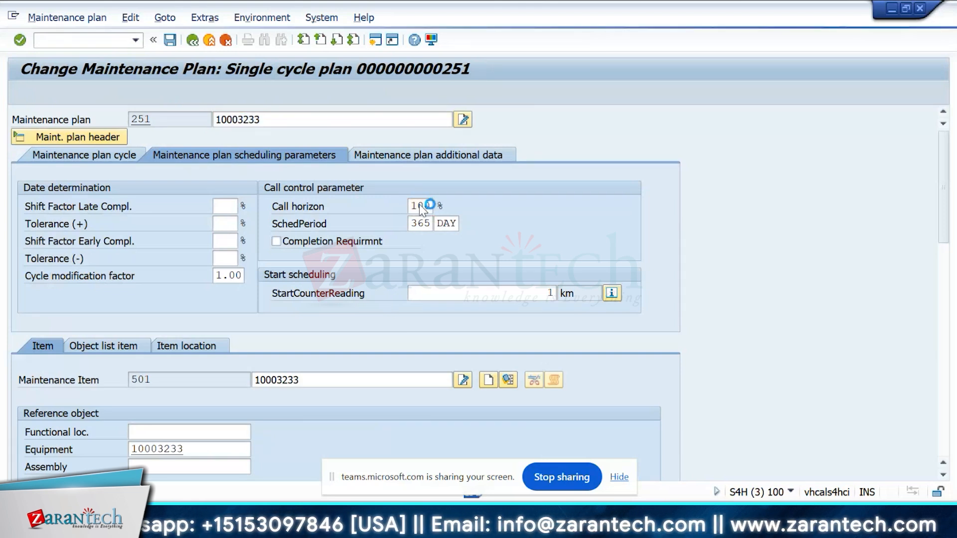
pyautogui.press('F1')
pyautogui.moveTo(269, 59); pyautogui.dragTo(334, 70)
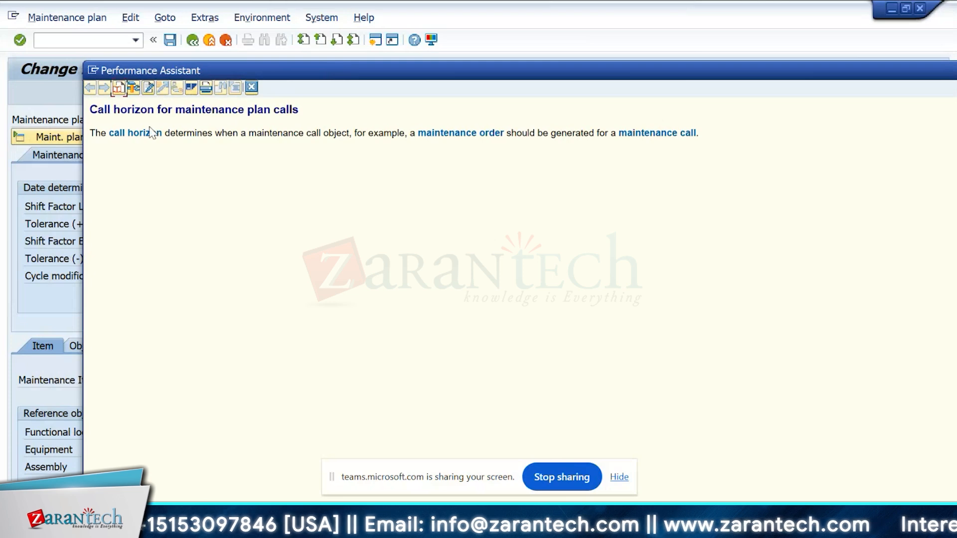
pyautogui.moveTo(531, 77); pyautogui.dragTo(497, 24)
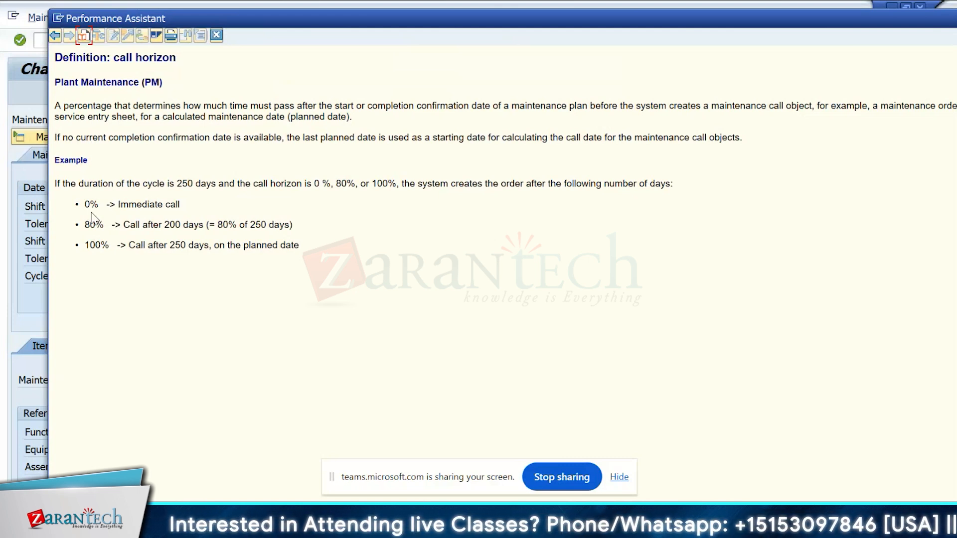
pyautogui.moveTo(85, 250); pyautogui.dragTo(166, 252)
pyautogui.click(207, 251)
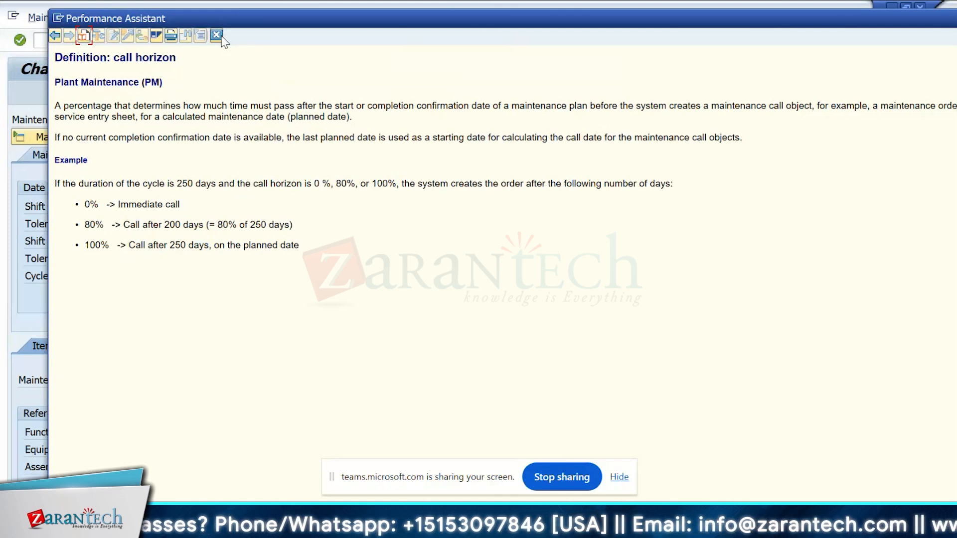
pyautogui.moveTo(231, 24); pyautogui.dragTo(222, 24)
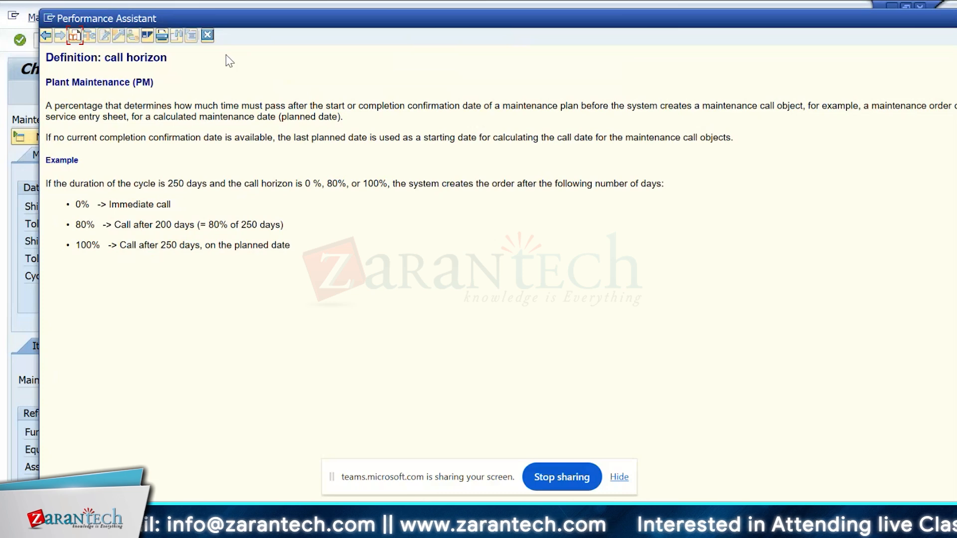
pyautogui.click(208, 35)
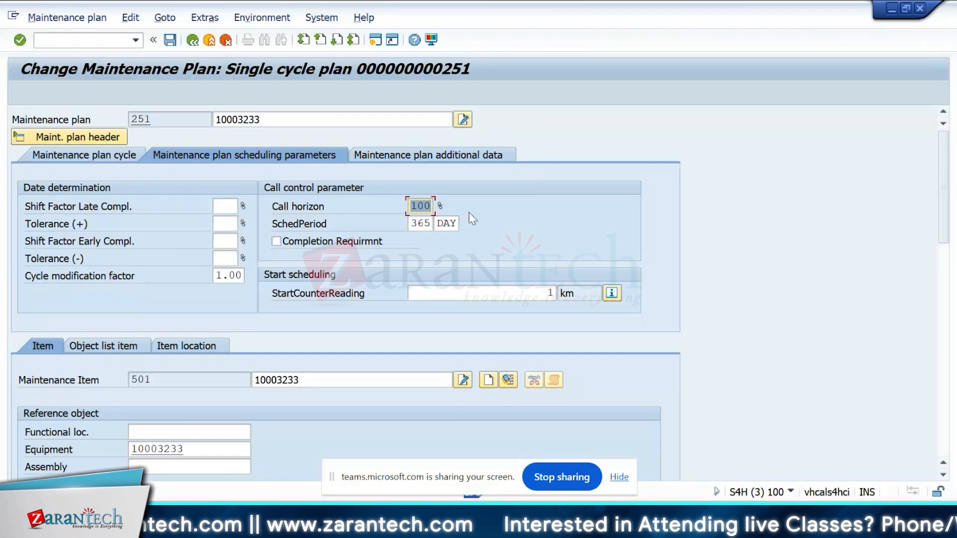
pyautogui.hotkey('alt', 'Tab')
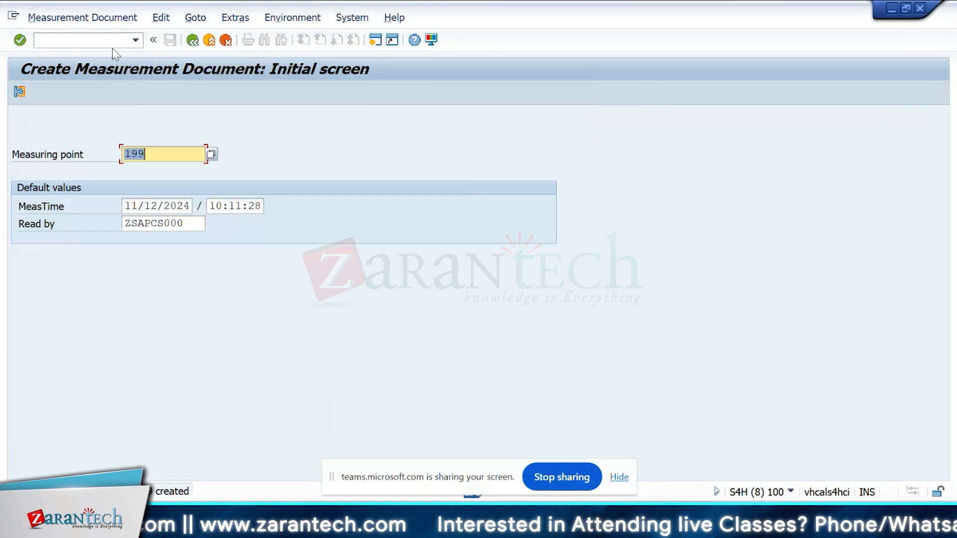
pyautogui.hotkey('alt', 'Tab')
pyautogui.click(279, 318)
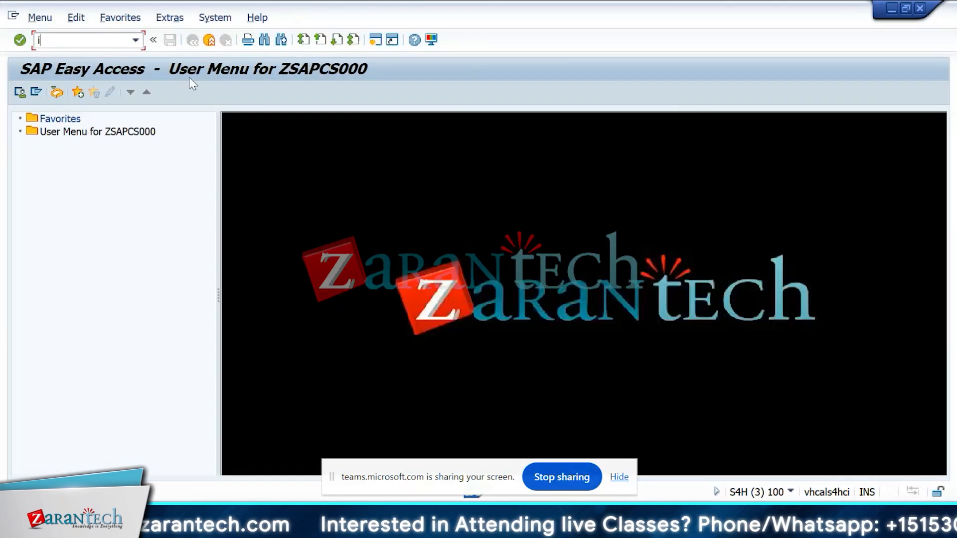
# Step: Start scheduling maintenance plan 251 in IP10, confirm the start counter reading, and scroll to the next planned counter readings
pyautogui.write('p10')
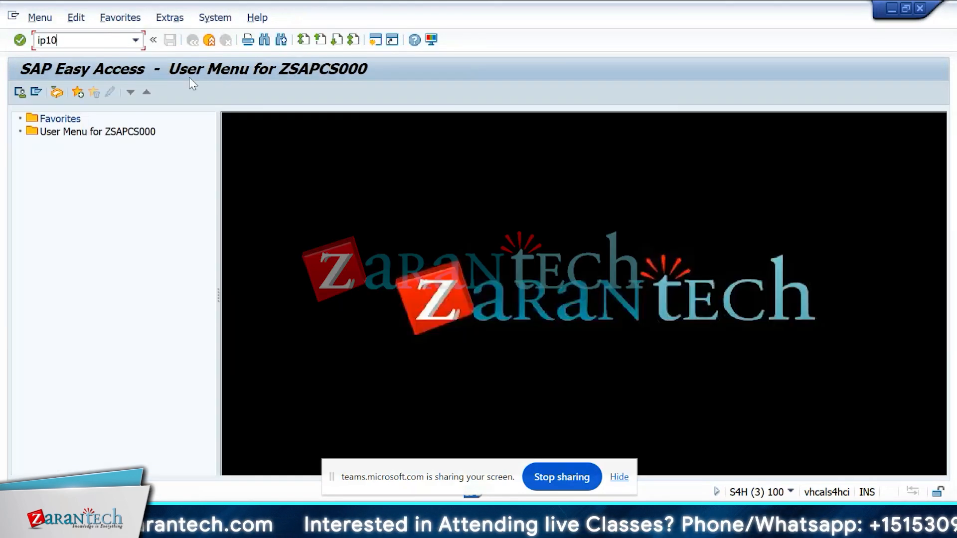
pyautogui.press('Return')
pyautogui.press('Return')
pyautogui.click(34, 92)
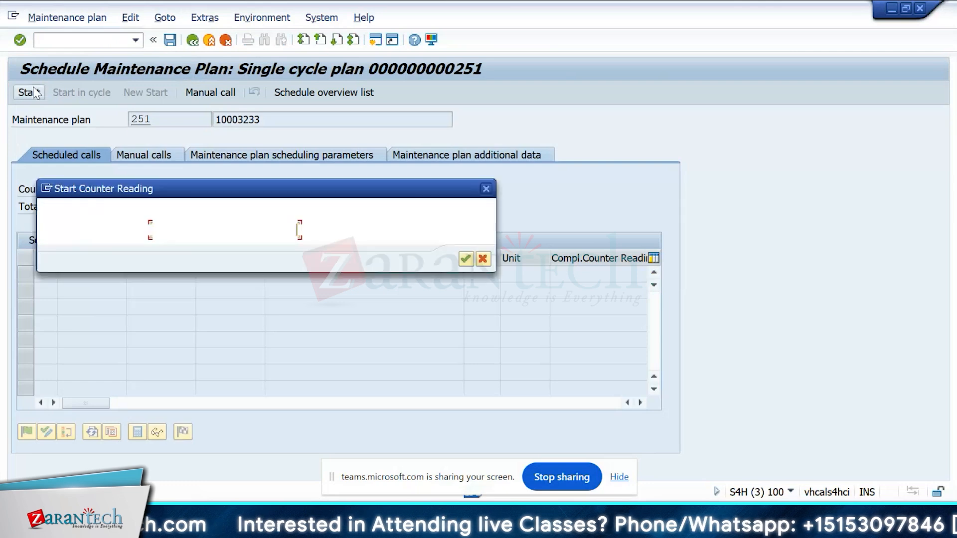
pyautogui.press('Return')
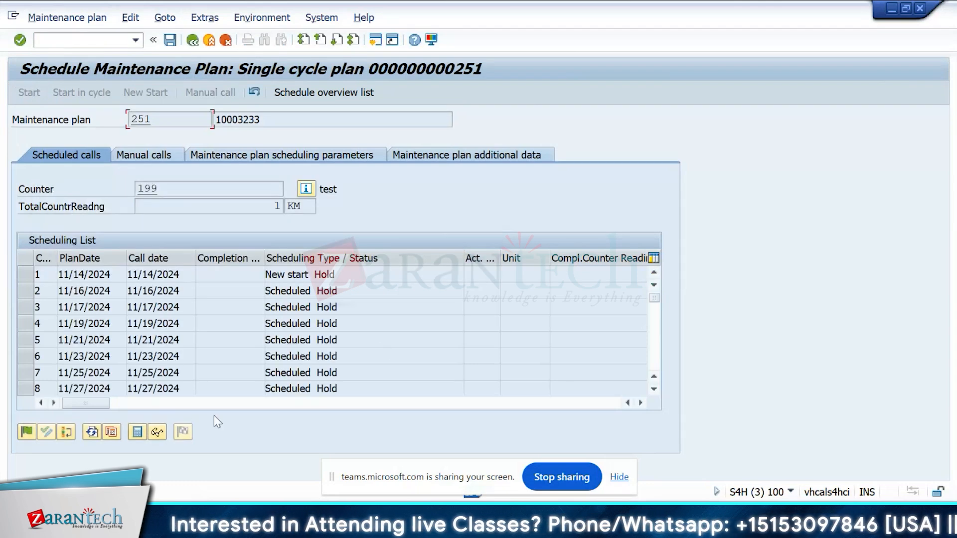
pyautogui.click(229, 403)
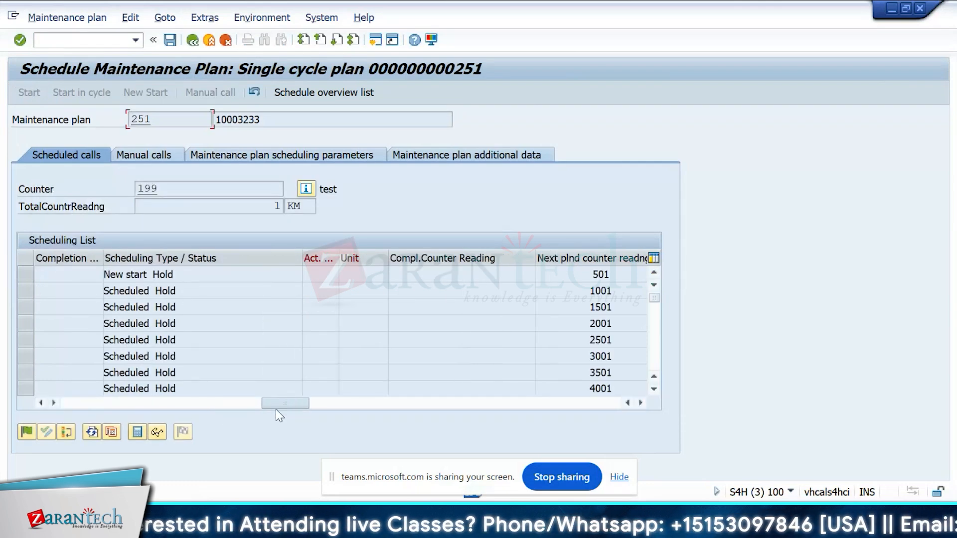
pyautogui.moveTo(276, 409); pyautogui.dragTo(2, 398)
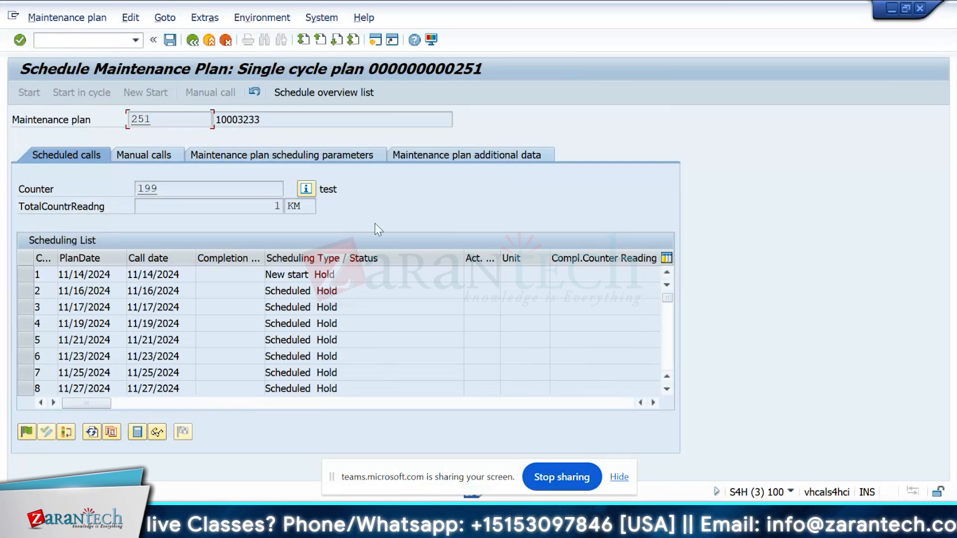
# Step: Switch to the settlement profile configuration and open the details of settlement profile 80E
pyautogui.hotkey('alt', 'Tab')
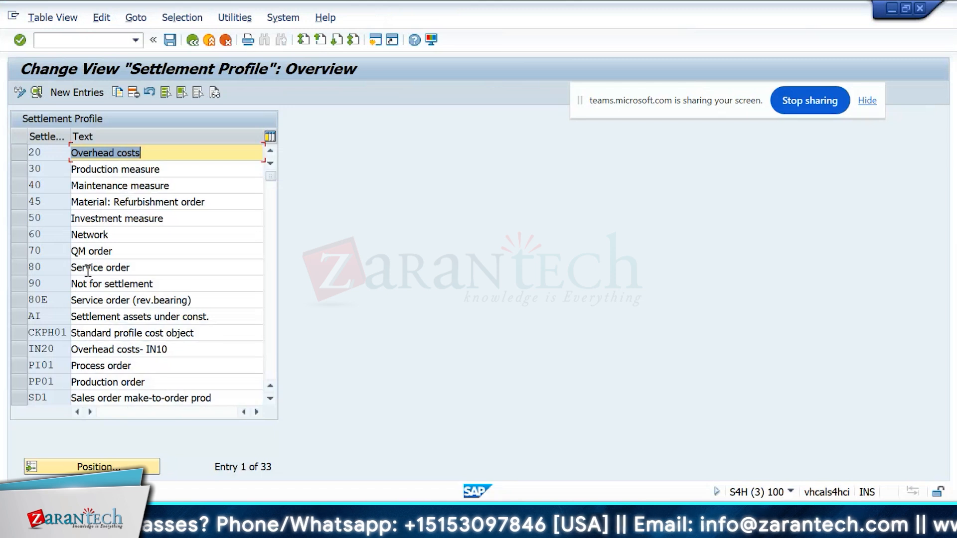
pyautogui.click(38, 268)
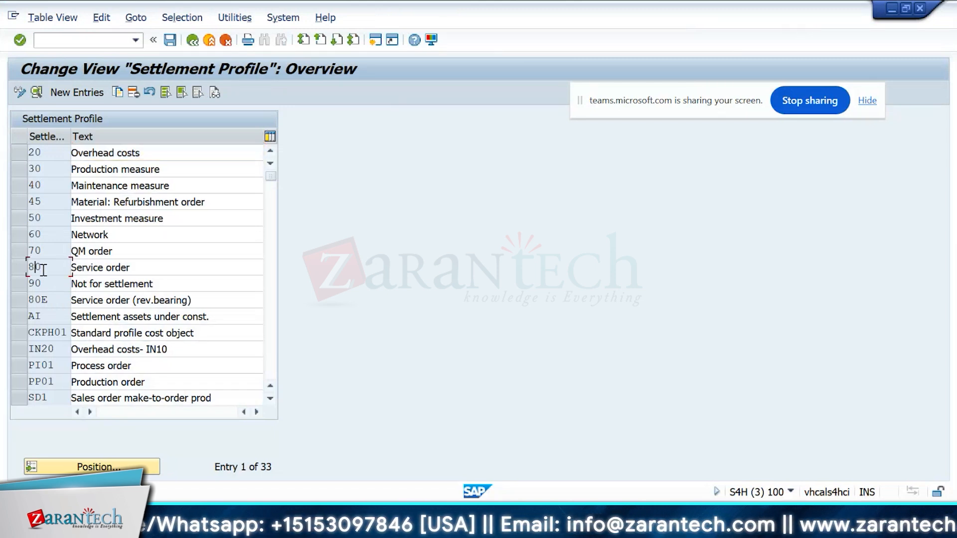
pyautogui.click(43, 269)
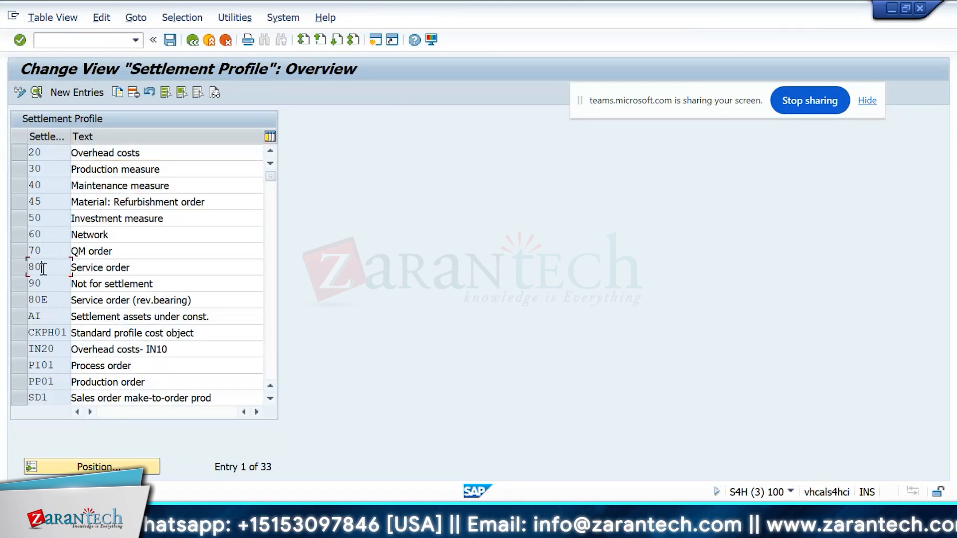
pyautogui.click(46, 300)
pyautogui.doubleClick(46, 300)
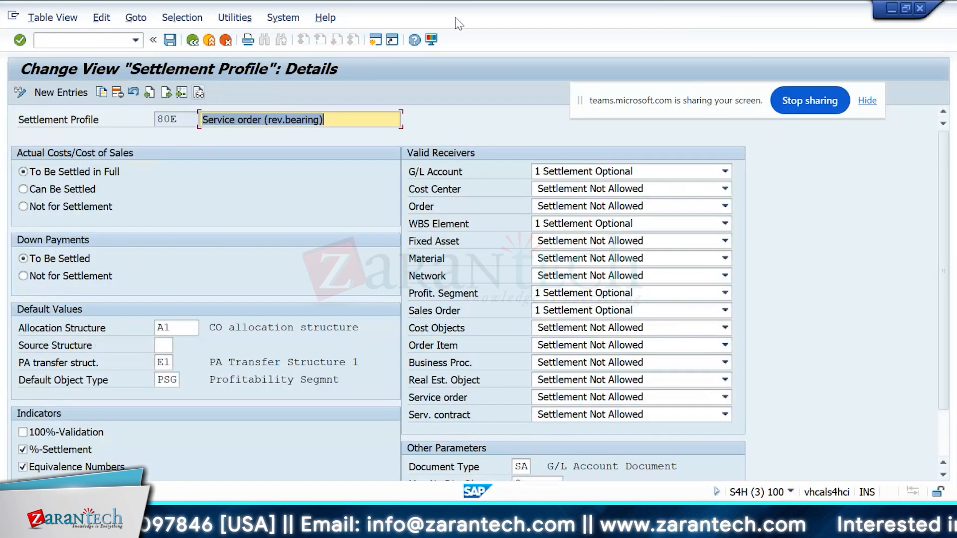
pyautogui.moveTo(661, 101); pyautogui.dragTo(716, 64)
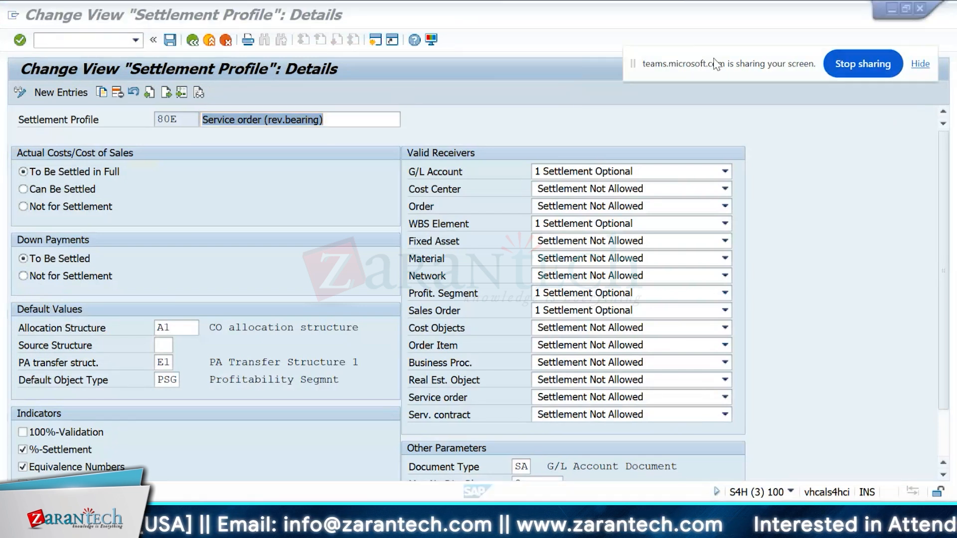
pyautogui.click(343, 85)
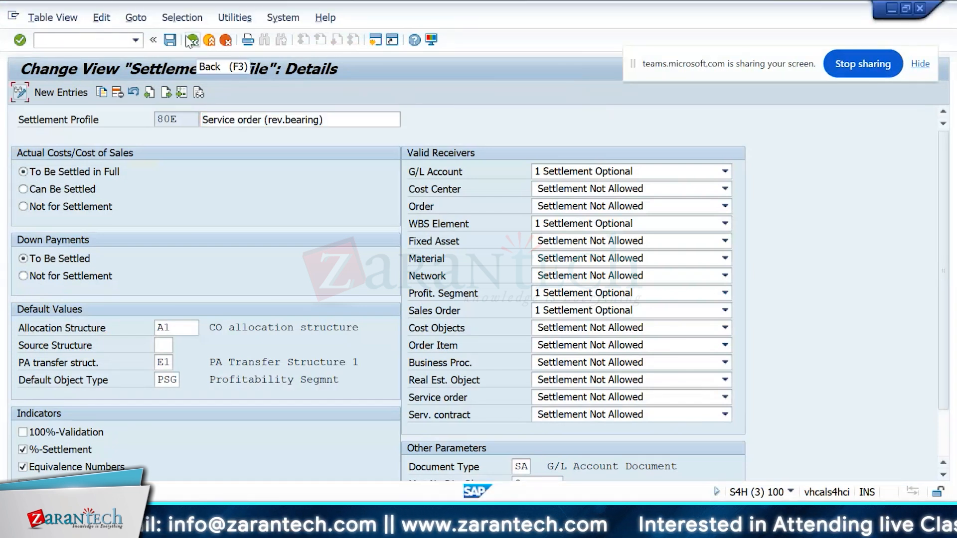
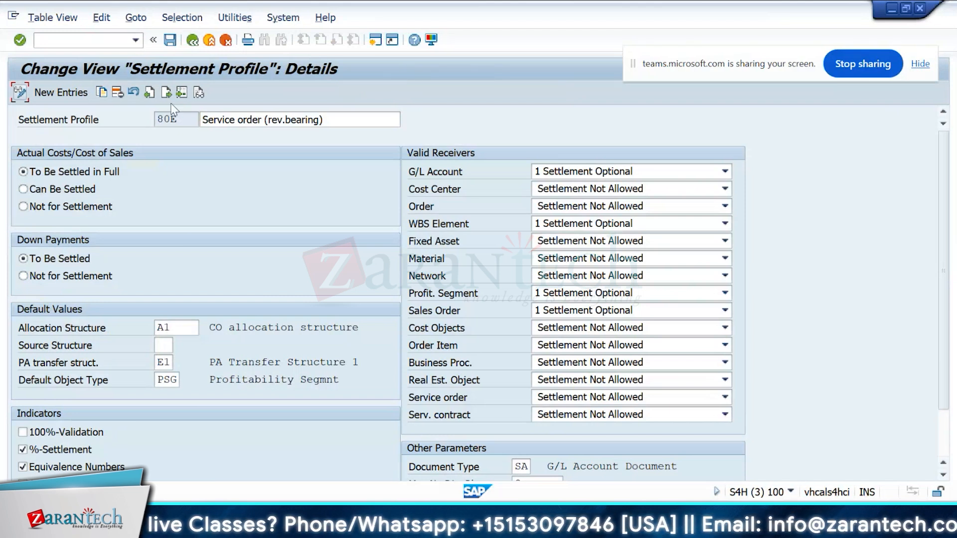
# Step: Leave settlement profile 80E's details, select profile 80 in the overview, and return to the IMG tree
pyautogui.click(179, 119)
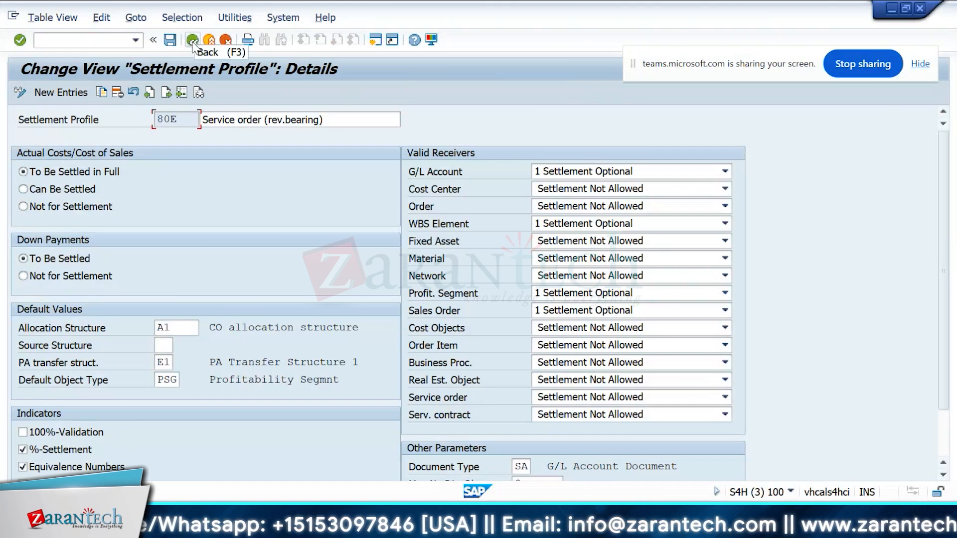
pyautogui.click(192, 39)
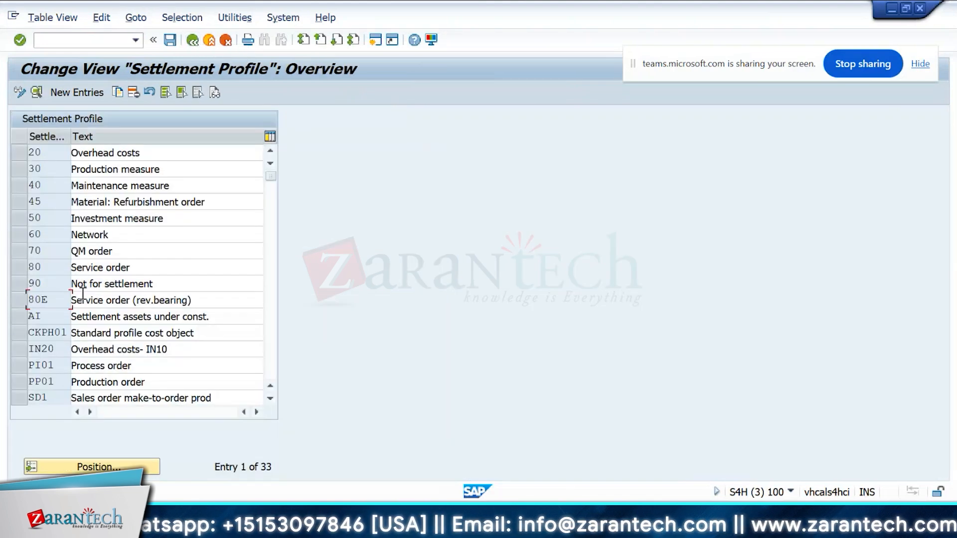
pyautogui.click(19, 267)
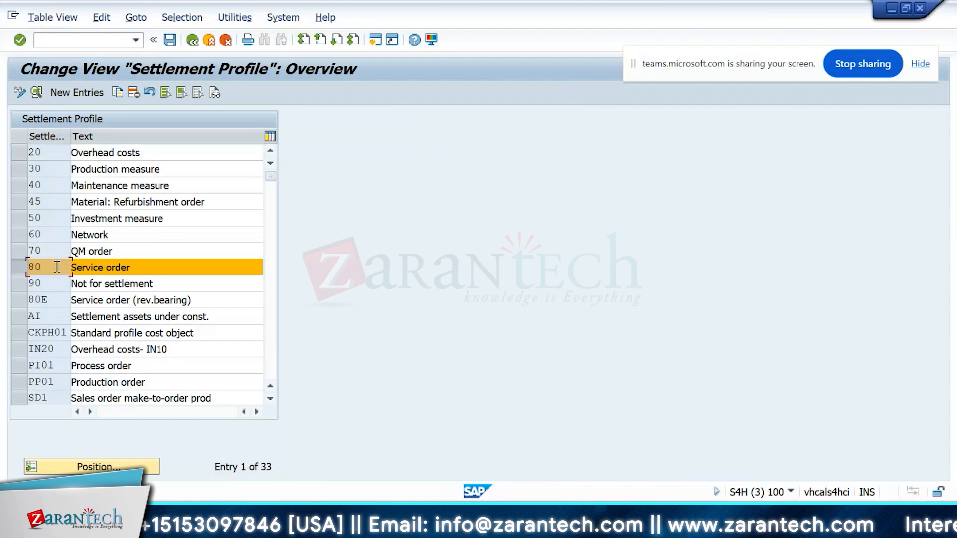
pyautogui.click(187, 42)
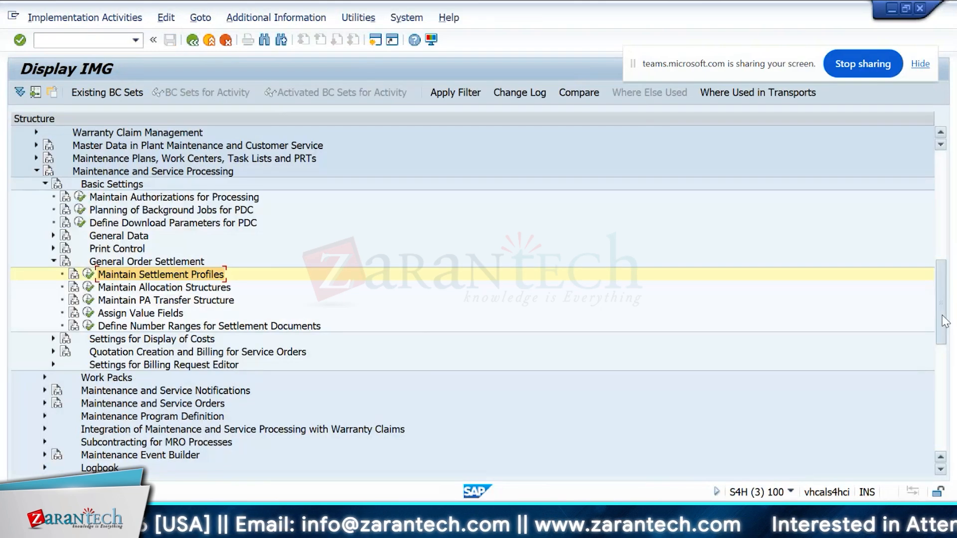
# Step: Capture a screenshot of the General Order Settlement IMG path and paste it into the SAP CS Training workbook
pyautogui.moveTo(940, 315); pyautogui.dragTo(946, 302)
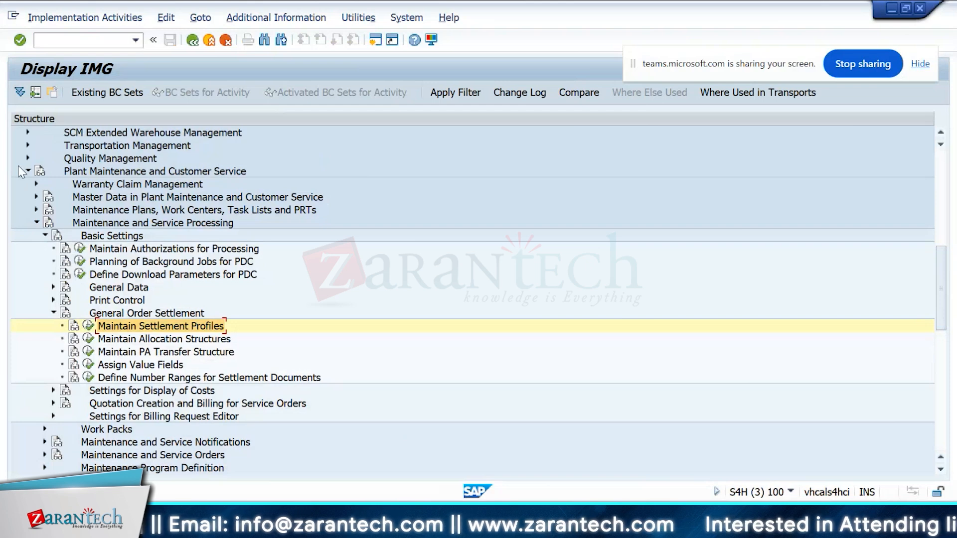
pyautogui.press('super+shift+s')
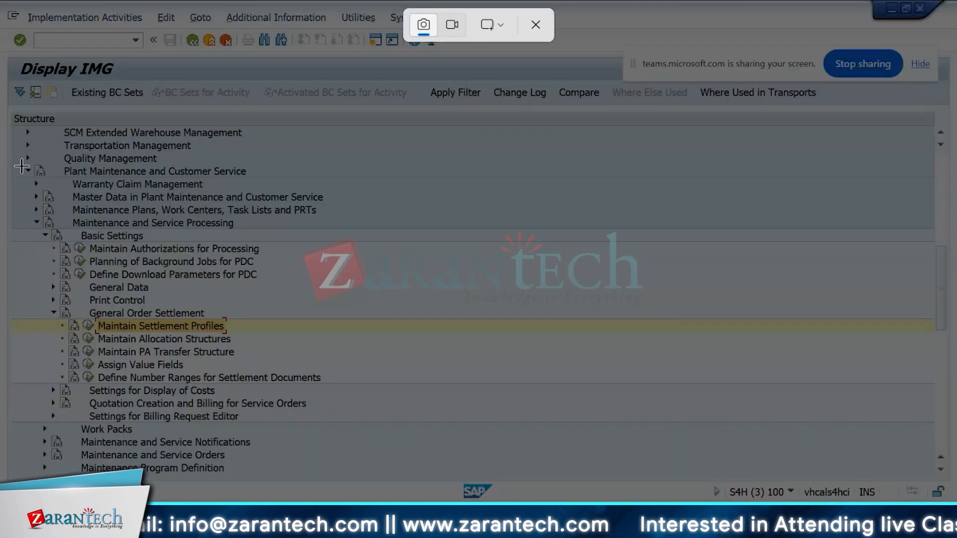
pyautogui.moveTo(8, 162); pyautogui.dragTo(466, 388)
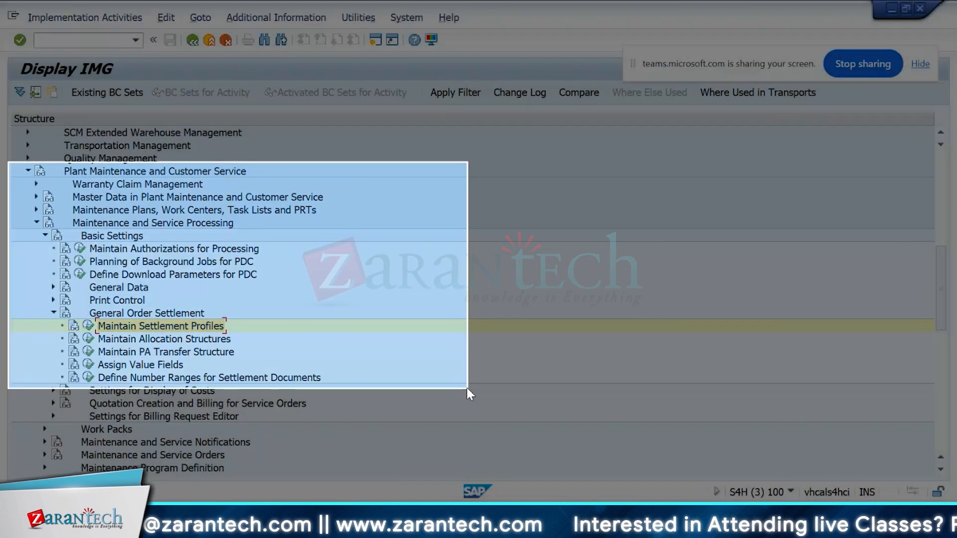
pyautogui.hotkey('alt', 'Tab')
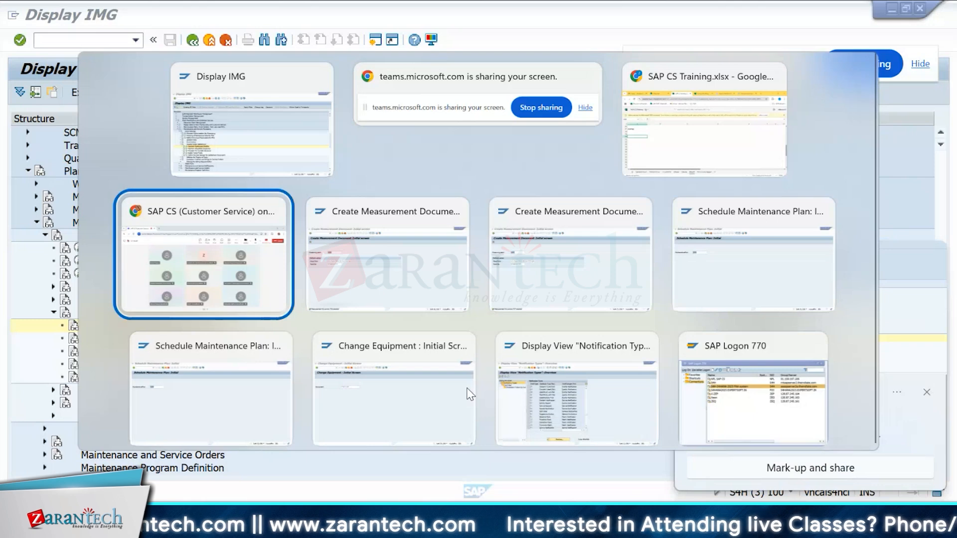
pyautogui.hotkey('alt', 'Tab')
pyautogui.click(722, 116)
pyautogui.hotkey('ctrl', 'v')
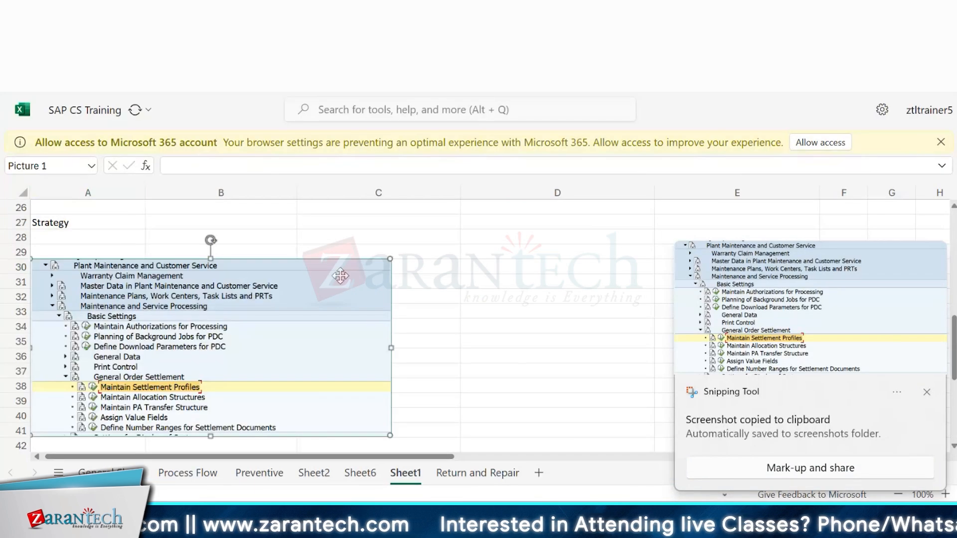
pyautogui.click(409, 303)
pyautogui.press('Down')
pyautogui.press('Down')
pyautogui.press('Down')
pyautogui.press('Down')
pyautogui.press('Down')
pyautogui.press('Down')
pyautogui.press('Down')
pyautogui.press('Down')
pyautogui.press('Down')
pyautogui.press('Down')
pyautogui.press('Down')
pyautogui.press('Down')
pyautogui.press('Down')
pyautogui.press('Down')
pyautogui.press('Down')
pyautogui.press('Down')
pyautogui.press('Down')
pyautogui.press('Down')
pyautogui.press('Down')
pyautogui.press('Down')
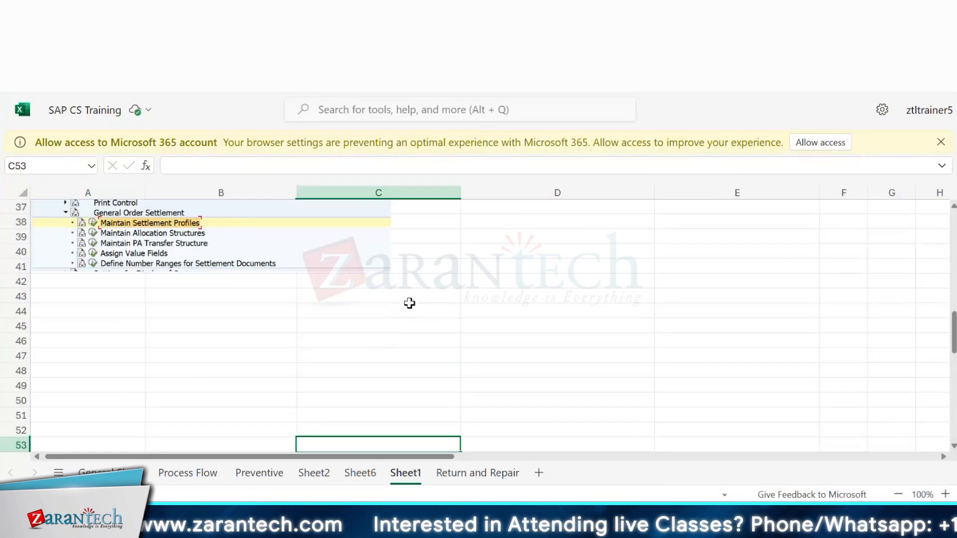
# Step: Open maintenance order types with transaction /ooioa and display order type SM01's cost accounting profiles
pyautogui.hotkey('alt', 'Tab')
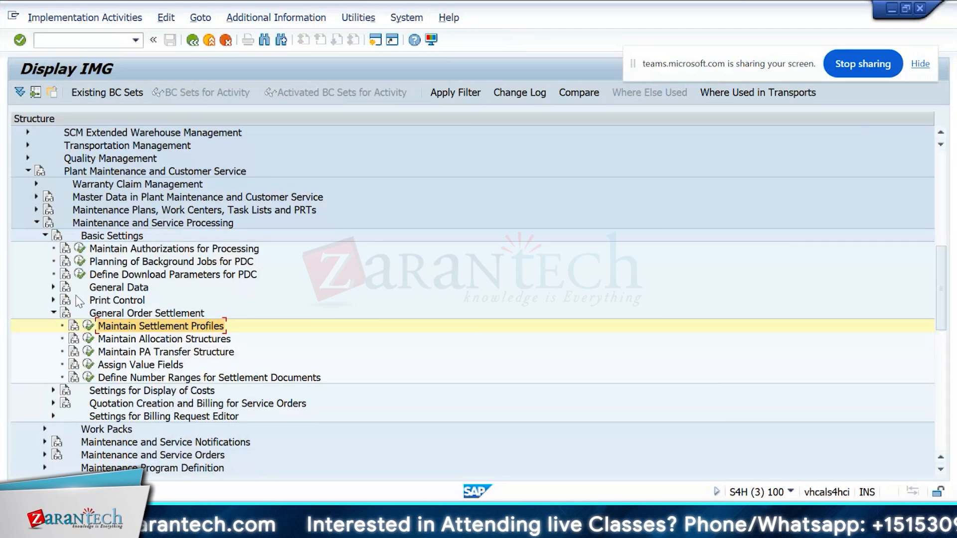
pyautogui.click(115, 42)
pyautogui.write('/ooioa')
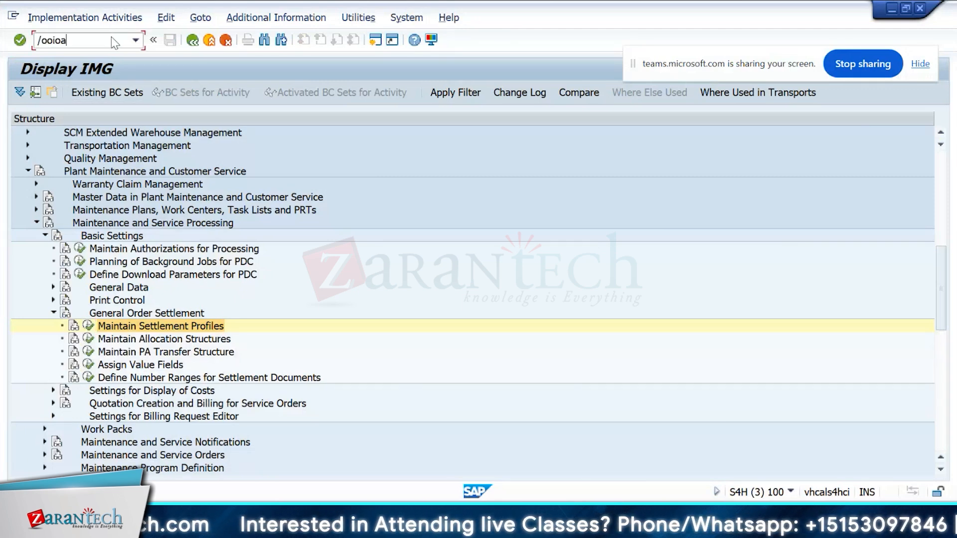
pyautogui.press('Return')
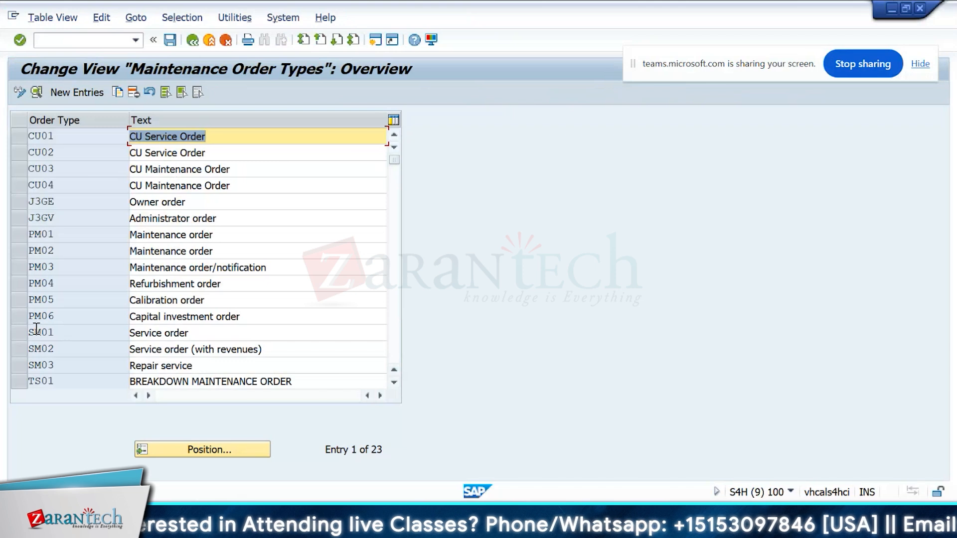
pyautogui.doubleClick(37, 330)
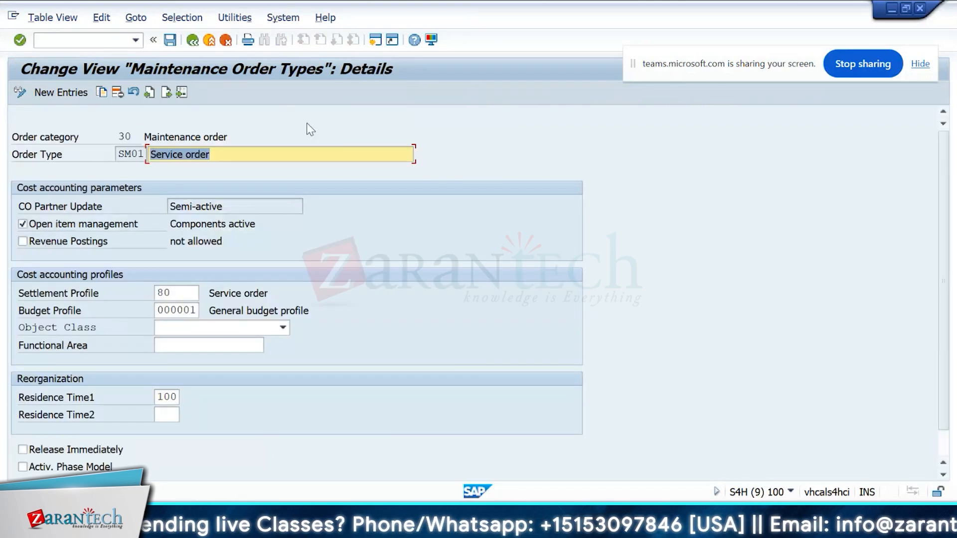
pyautogui.click(190, 292)
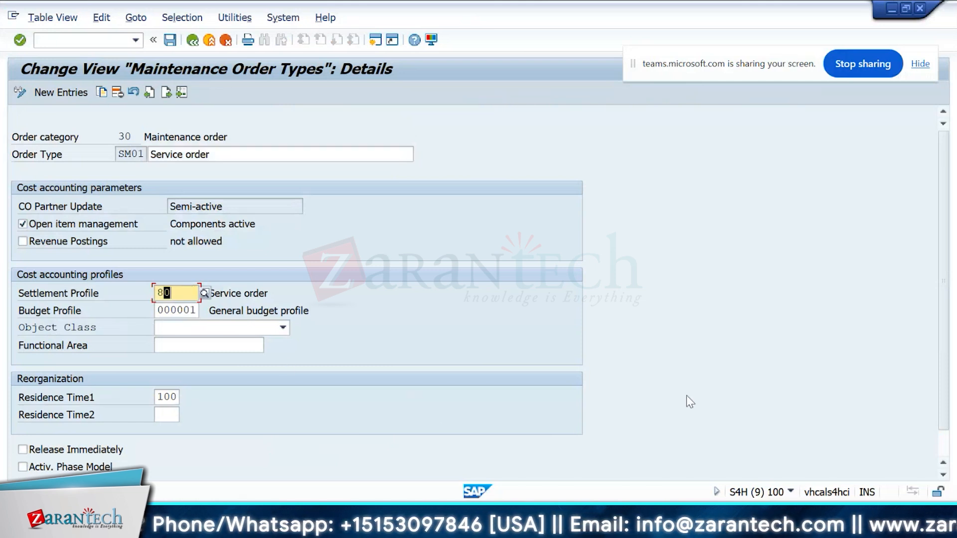
pyautogui.click(195, 346)
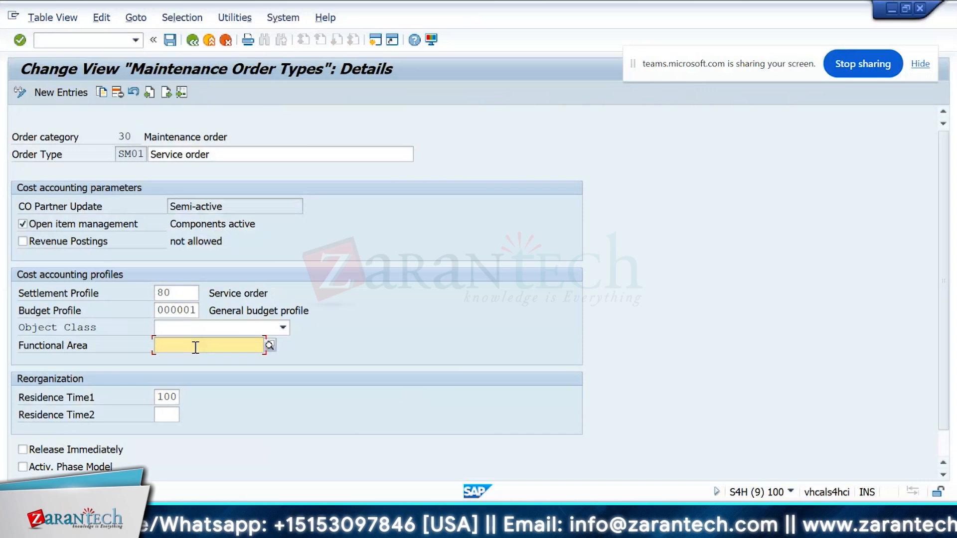
# Step: Paste the SM01 order type screenshot next to the OIOA note in the workbook
pyautogui.hotkey('alt', 'Tab')
pyautogui.press('Tab')
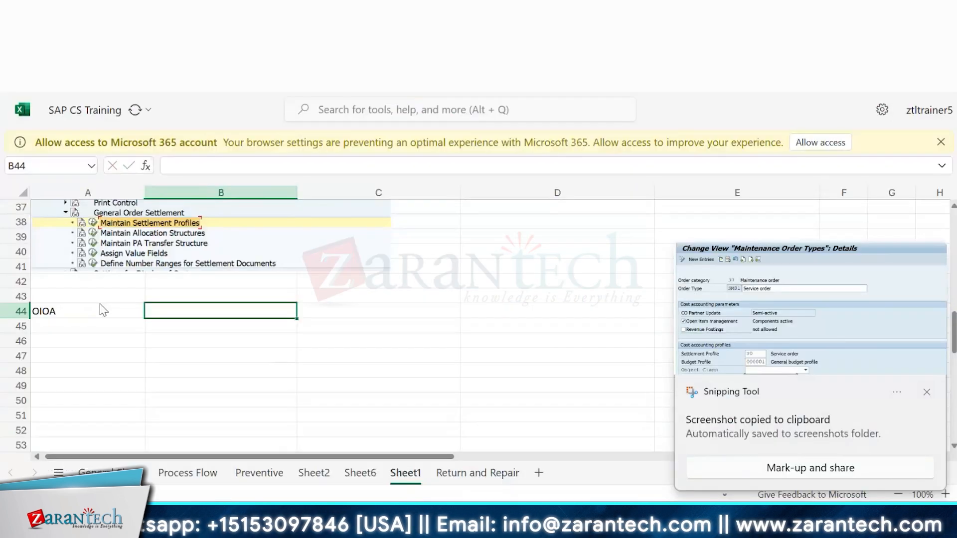
pyautogui.click(392, 295)
pyautogui.press('Down')
pyautogui.press('Down')
pyautogui.press('Down')
pyautogui.press('Down')
pyautogui.press('Down')
pyautogui.press('Down')
pyautogui.press('Down')
pyautogui.press('Down')
pyautogui.press('Down')
pyautogui.press('Down')
pyautogui.press('Down')
pyautogui.press('Down')
pyautogui.press('Down')
pyautogui.press('Down')
pyautogui.press('Down')
pyautogui.press('Down')
pyautogui.press('Down')
pyautogui.press('Down')
pyautogui.press('Down')
pyautogui.press('Down')
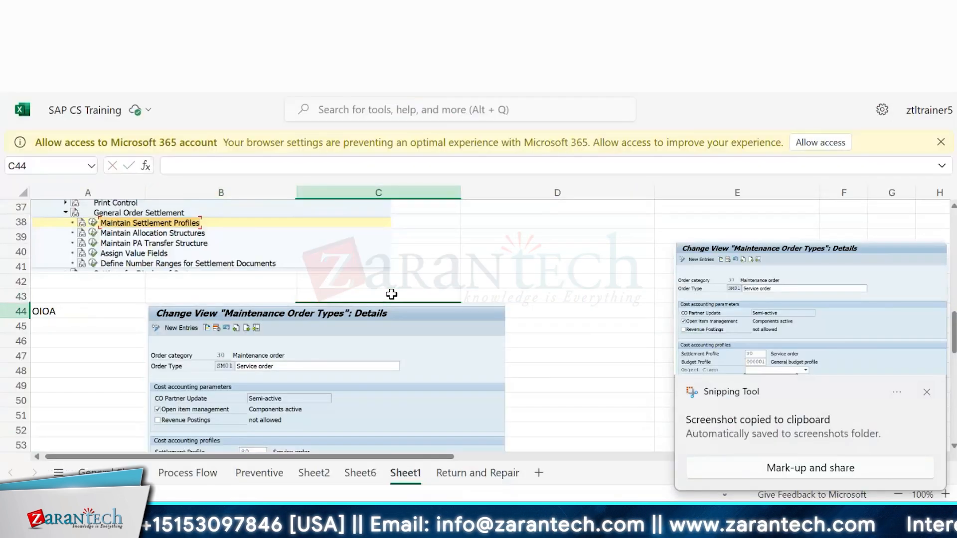
pyautogui.click(64, 311)
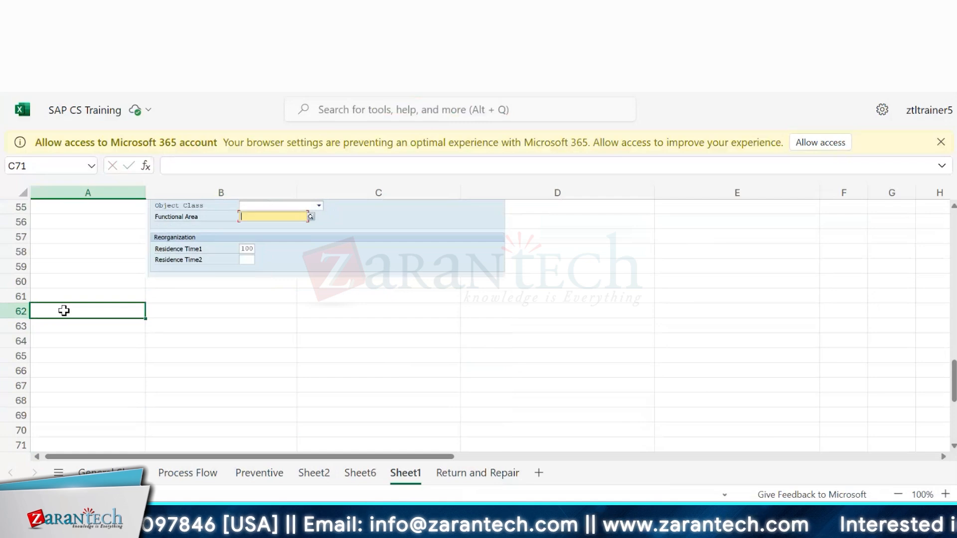
# Step: Return to Maintain Settlement Profiles and reopen profile 80E to inspect its allocation structure
pyautogui.hotkey('alt', 'Tab')
pyautogui.click(192, 40)
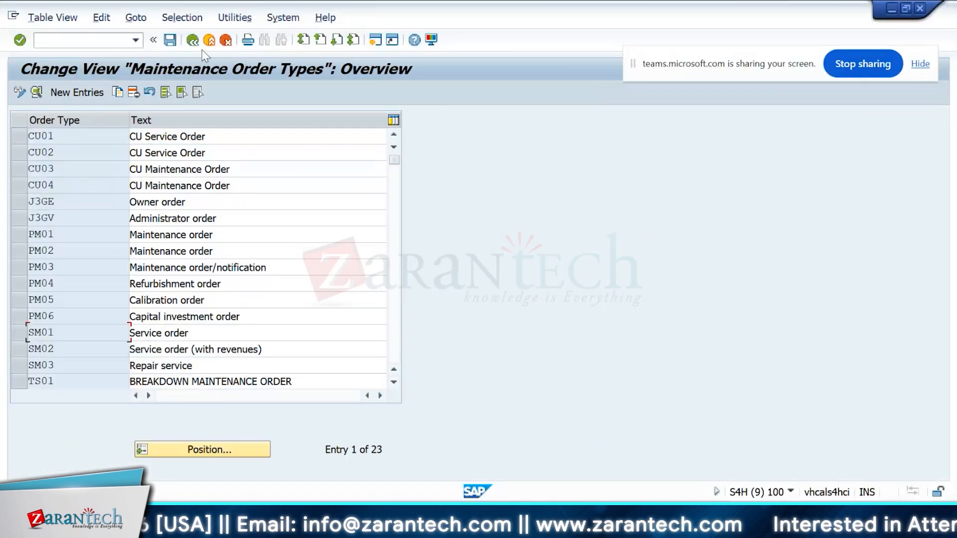
pyautogui.click(197, 43)
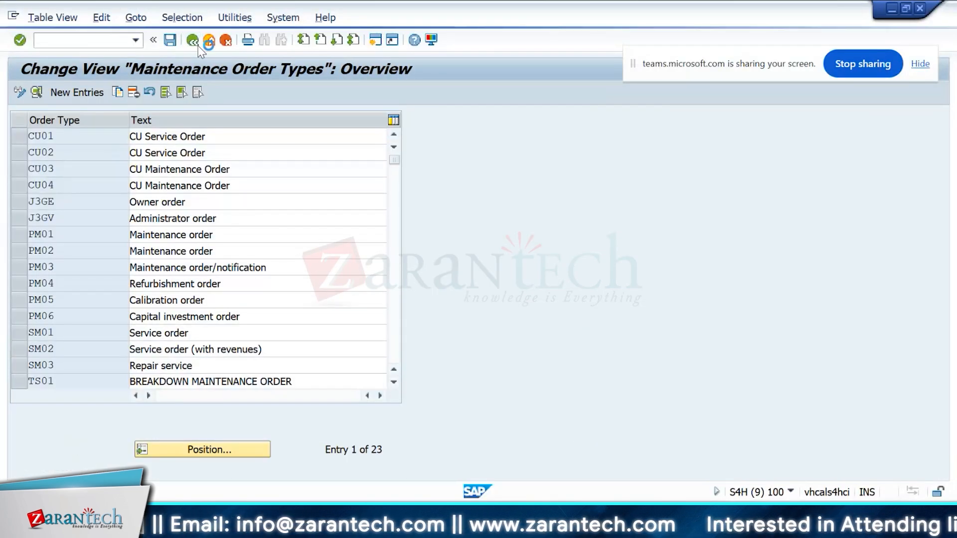
pyautogui.hotkey('alt', 'Tab')
pyautogui.hotkey('alt', 'Tab')
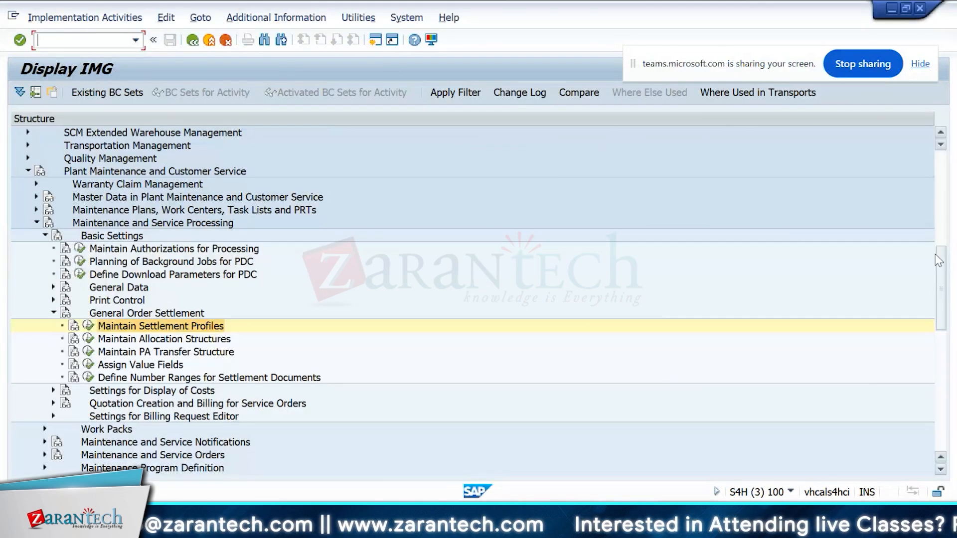
pyautogui.scroll(-1, 949, 269)
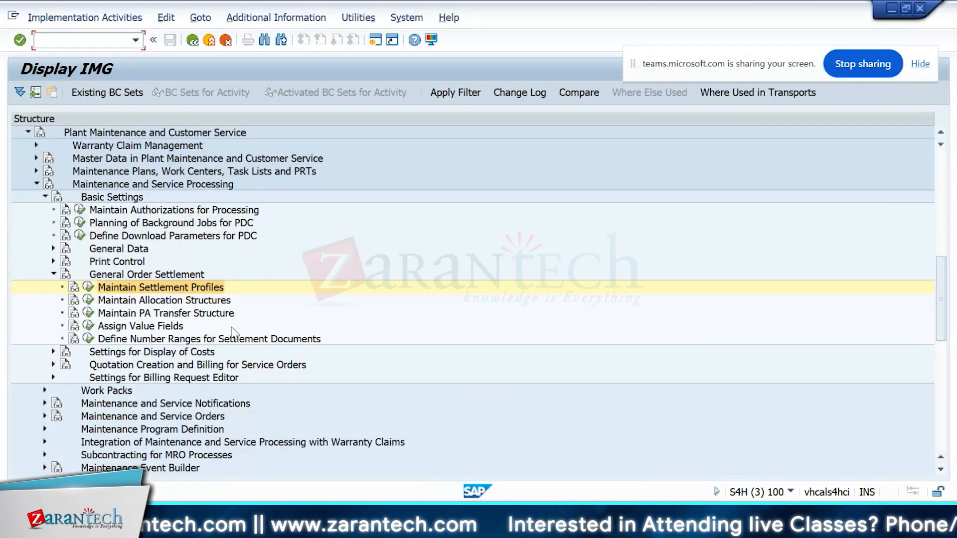
pyautogui.click(89, 288)
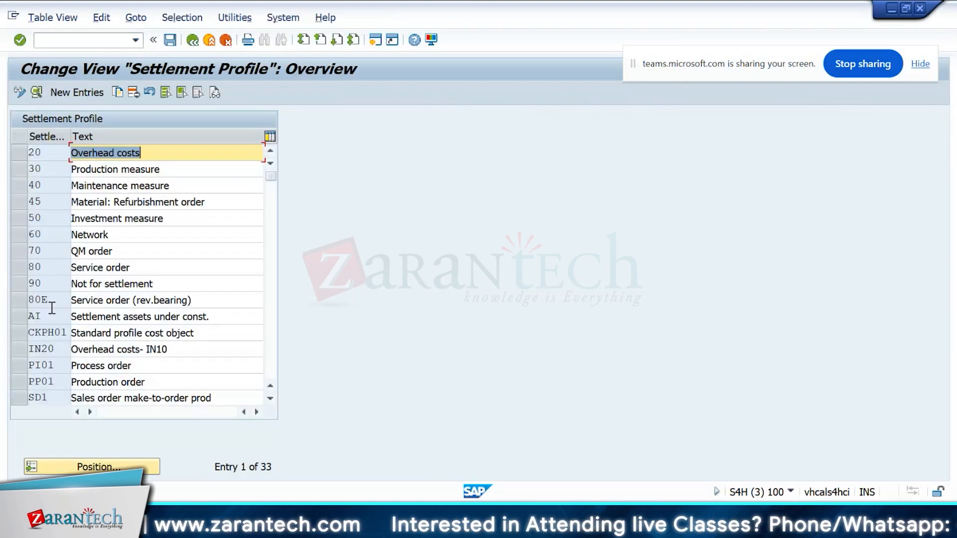
pyautogui.click(51, 301)
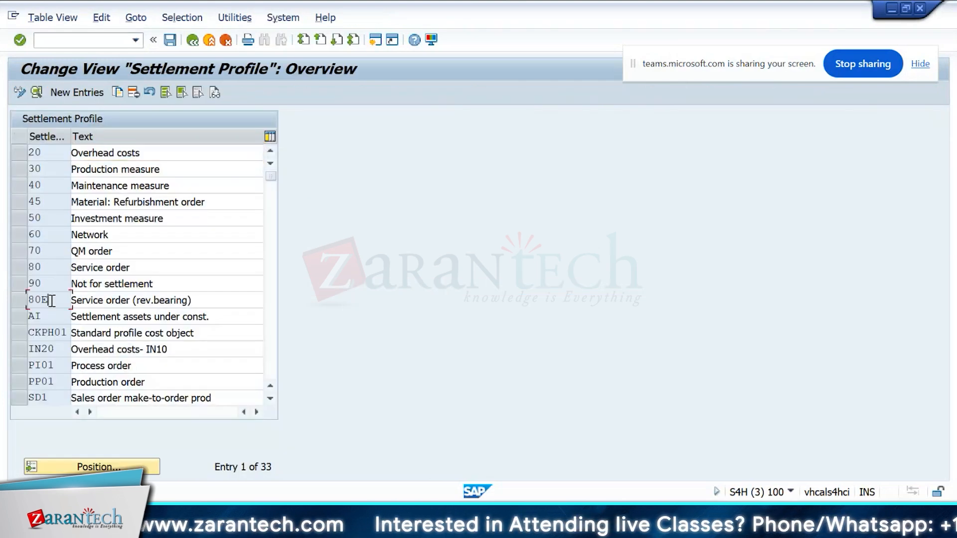
pyautogui.doubleClick(52, 301)
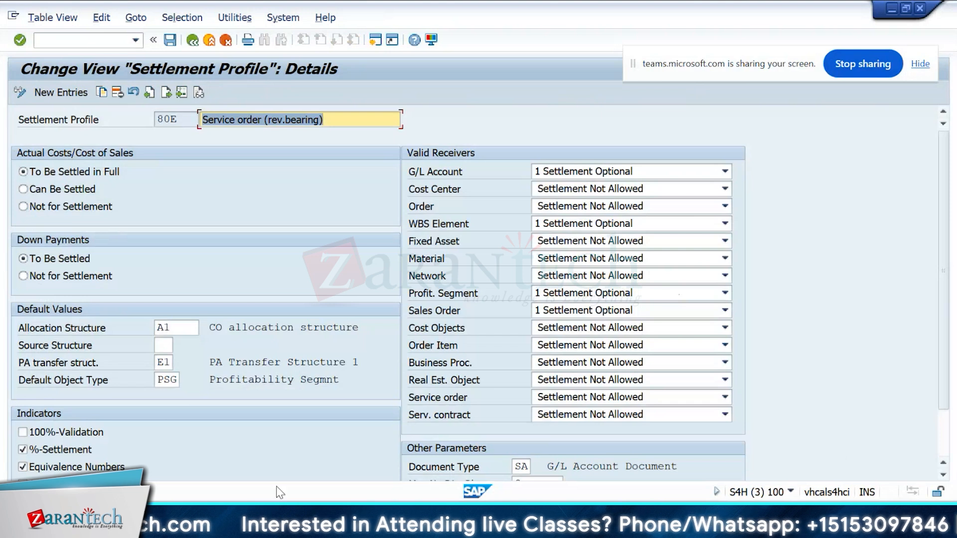
pyautogui.click(183, 328)
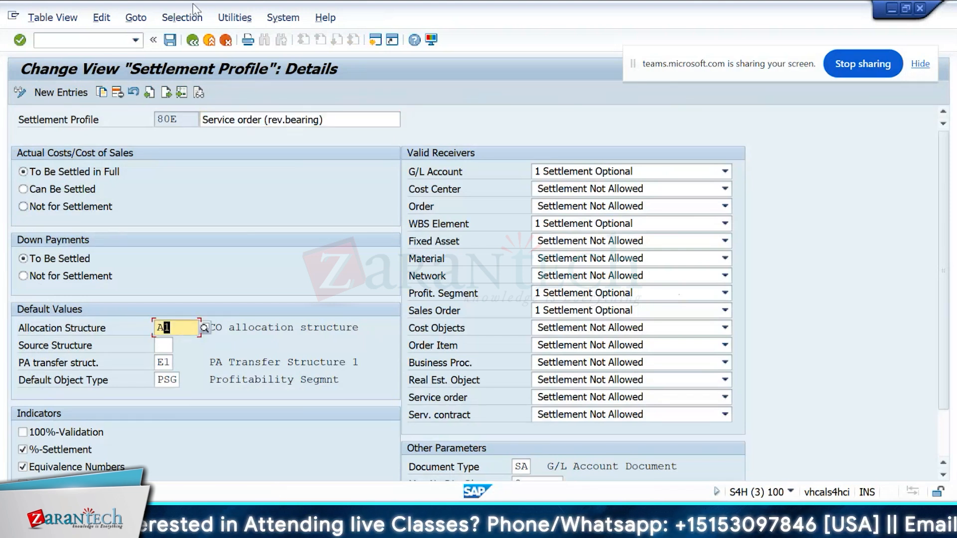
# Step: Open Maintain Allocation Structures and view the assignments of allocation structure A1
pyautogui.click(194, 43)
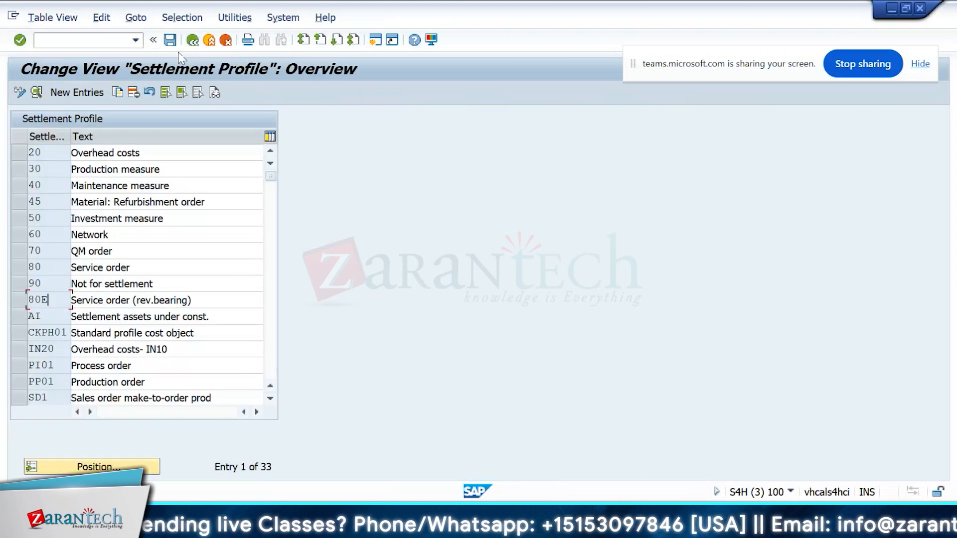
pyautogui.click(191, 45)
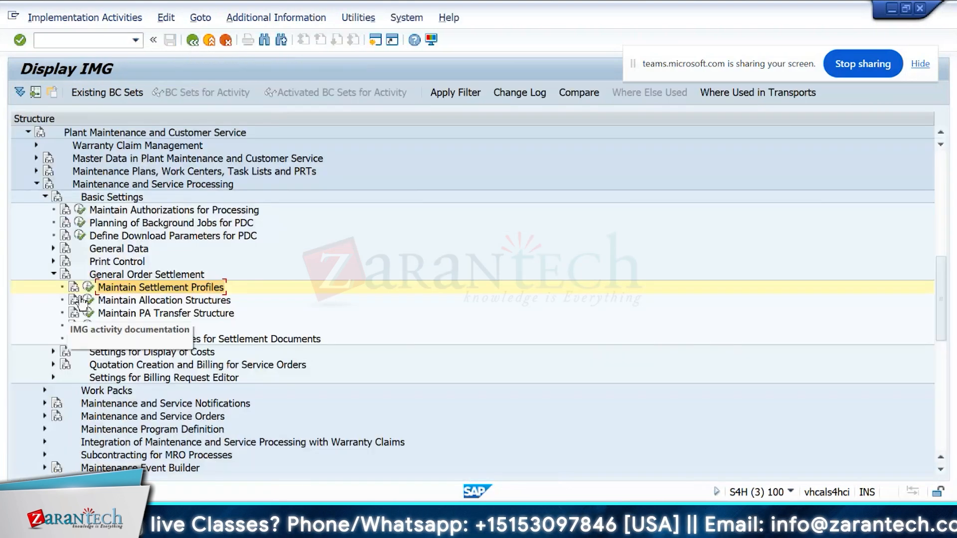
pyautogui.click(88, 300)
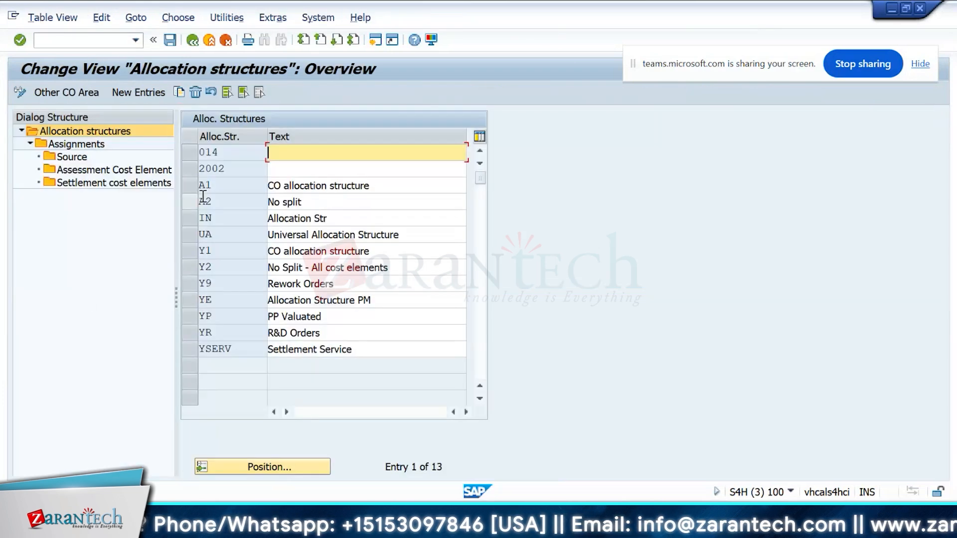
pyautogui.click(188, 189)
pyautogui.doubleClick(77, 144)
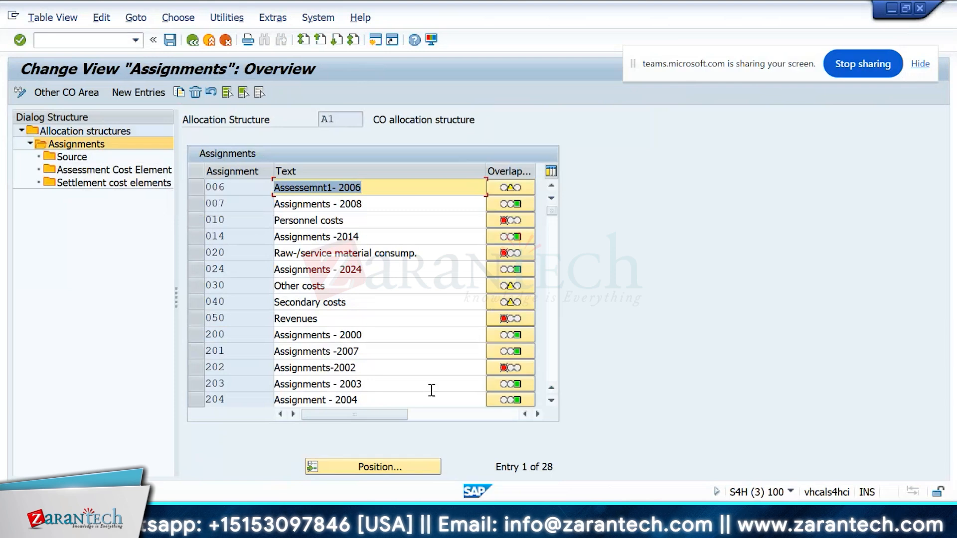
pyautogui.click(193, 40)
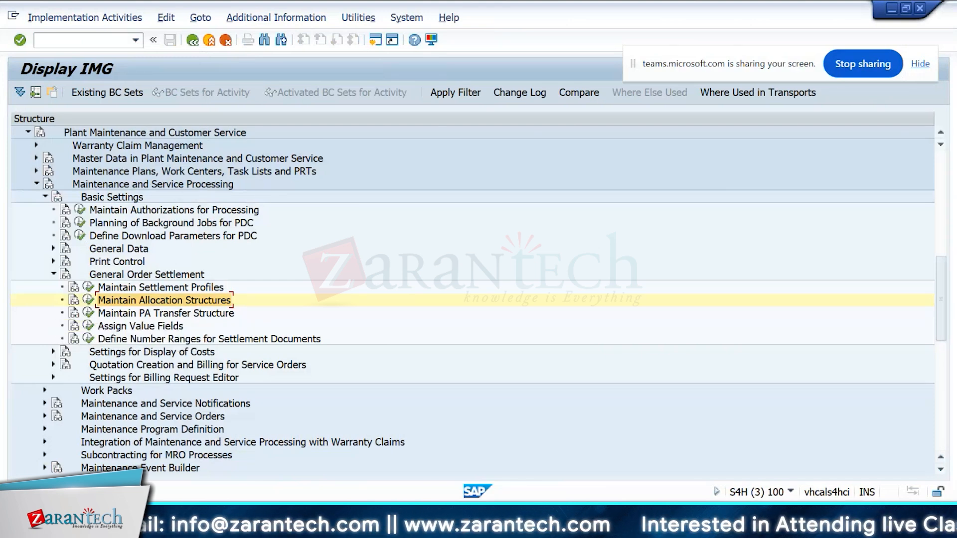
# Step: Browse the IMG maintenance order settings and view operation control keys SM01 and SM02
pyautogui.moveTo(942, 275); pyautogui.dragTo(941, 308)
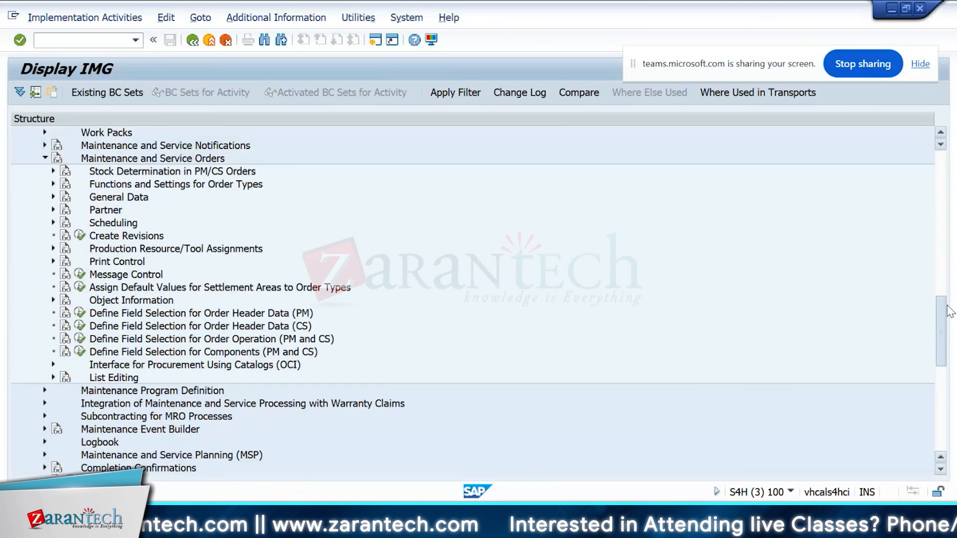
pyautogui.scroll(1, 950, 311)
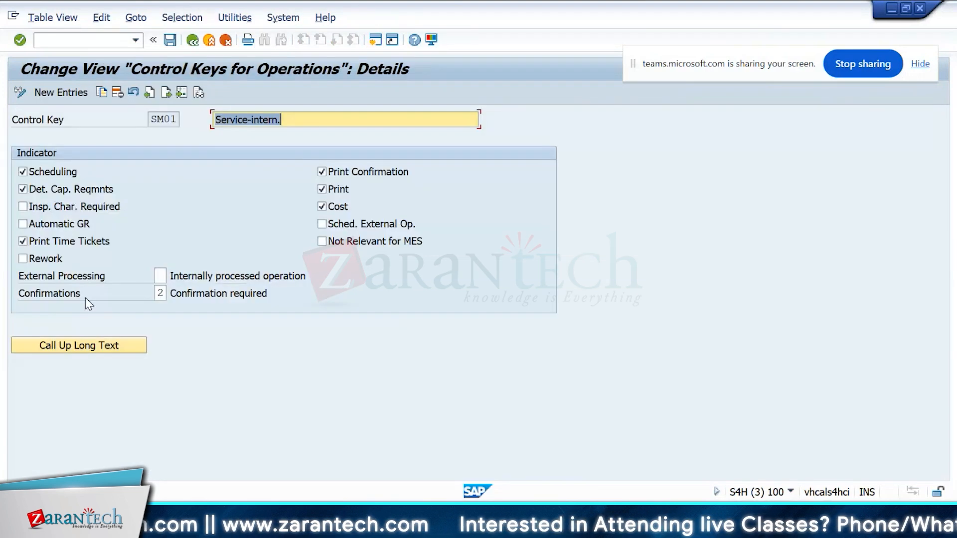
pyautogui.press('super+shift+s')
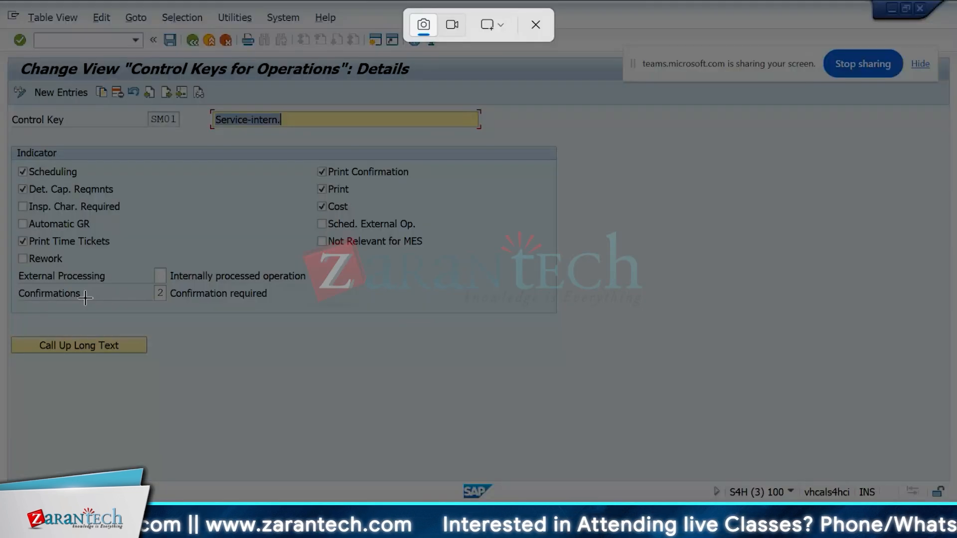
pyautogui.click(166, 93)
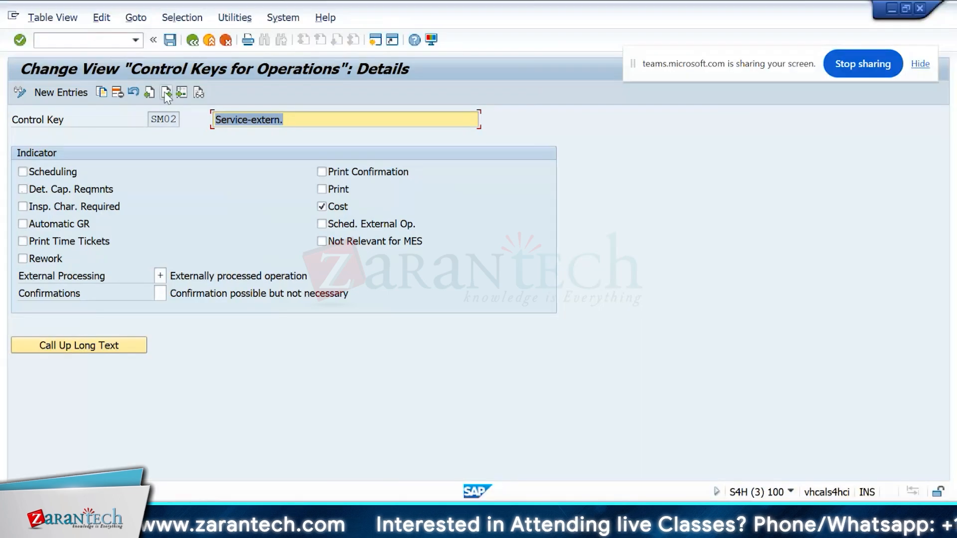
# Step: Capture a screenshot of the SM02 operation control key details
pyautogui.press('super+shift+s')
pyautogui.moveTo(8, 54); pyautogui.dragTo(564, 331)
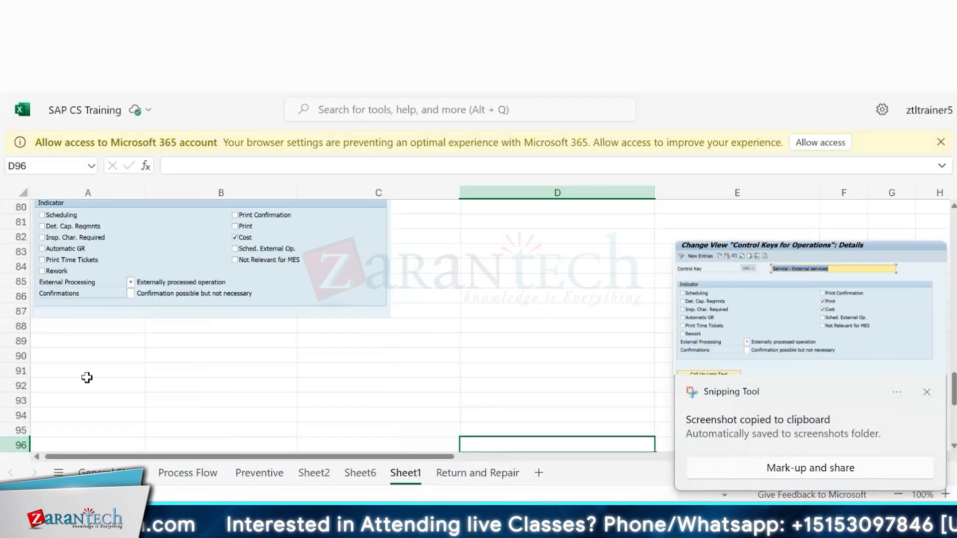
# Step: Run transaction AC03 to display service master 1000024
pyautogui.click(89, 342)
pyautogui.hotkey('ctrl', 'v')
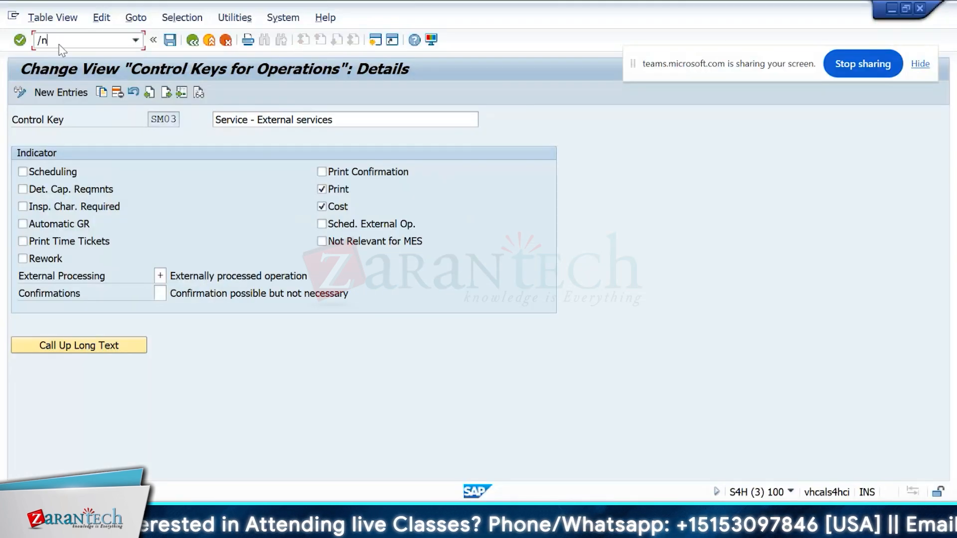
pyautogui.write('3')
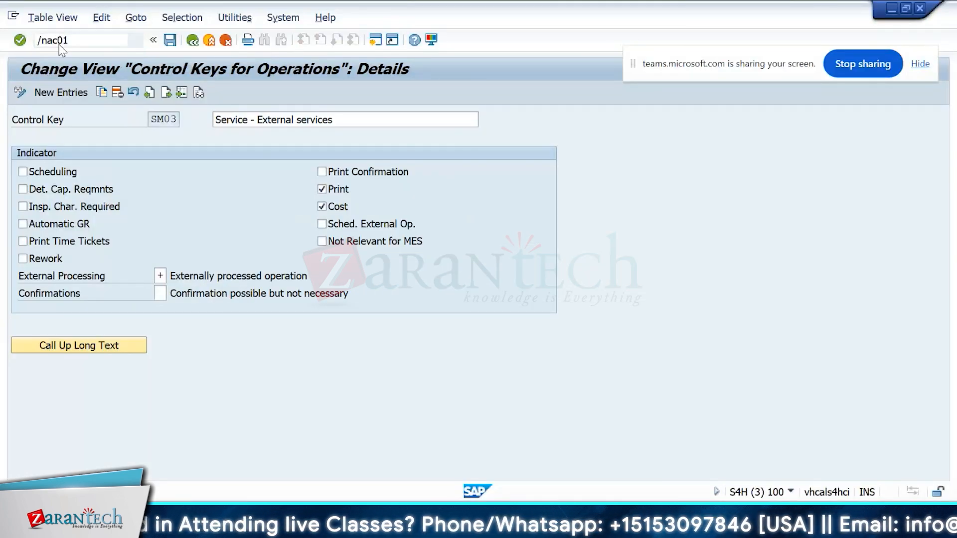
pyautogui.press('Return')
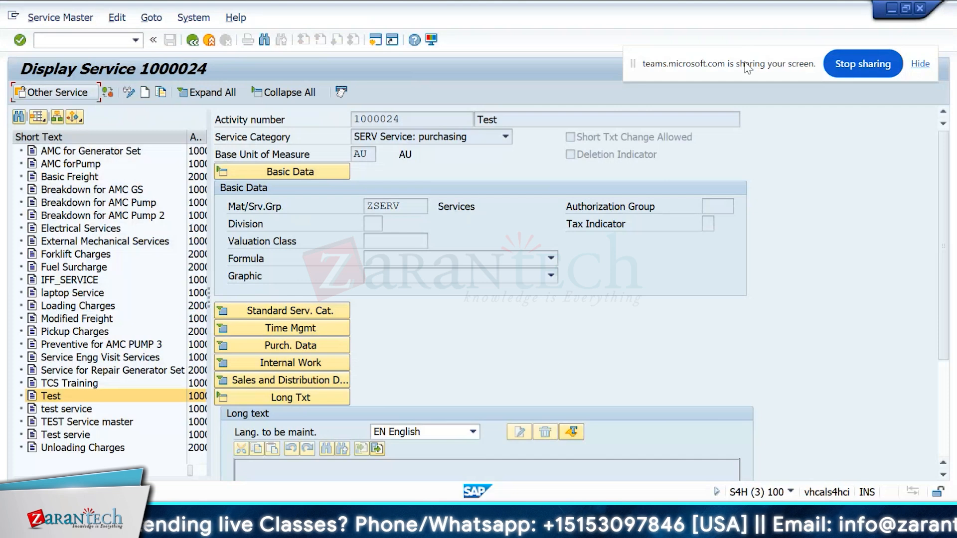
# Step: Capture a screenshot of the Display Service 1000024 screen
pyautogui.moveTo(745, 64); pyautogui.dragTo(746, 41)
pyautogui.press('super+shift+s')
pyautogui.moveTo(7, 53); pyautogui.dragTo(795, 331)
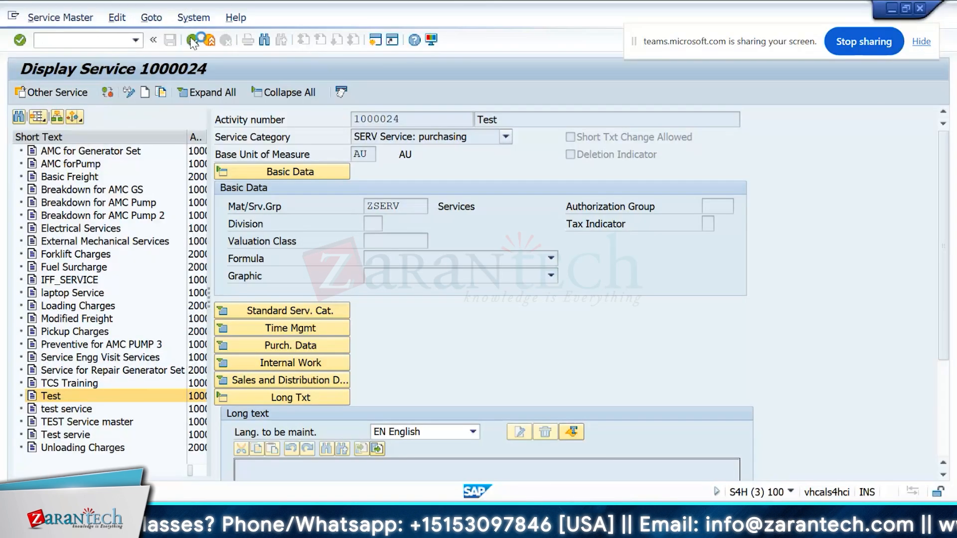
# Step: Go back to the IMG and select Define Shop Papers, Forms and Output Programs under Print Control for maintenance orders
pyautogui.click(193, 39)
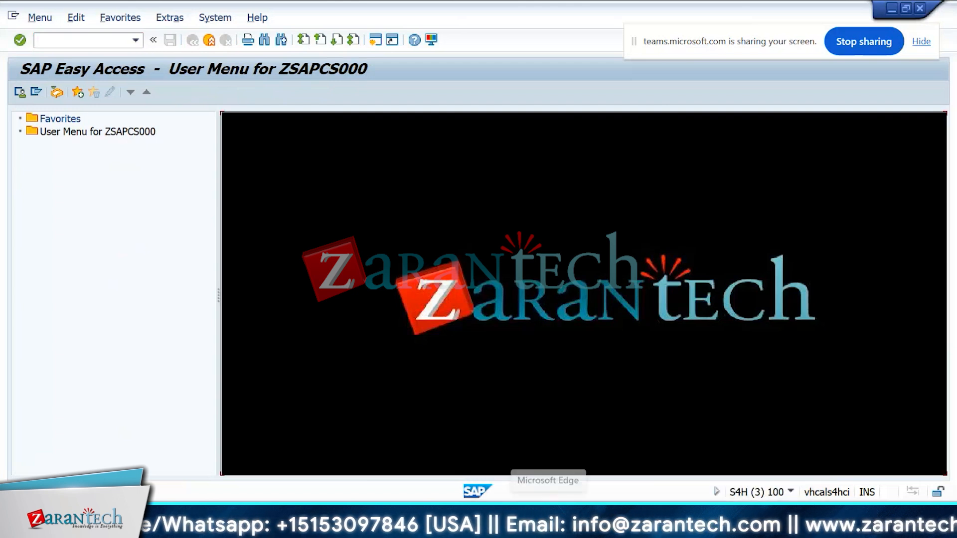
pyautogui.click(598, 235)
pyautogui.moveTo(615, 420)
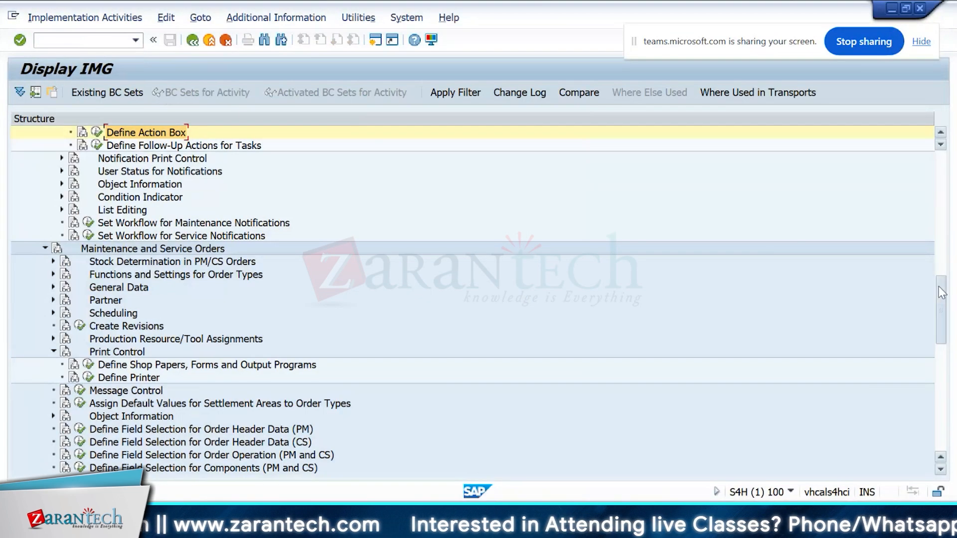
pyautogui.scroll(-2, 129, 314)
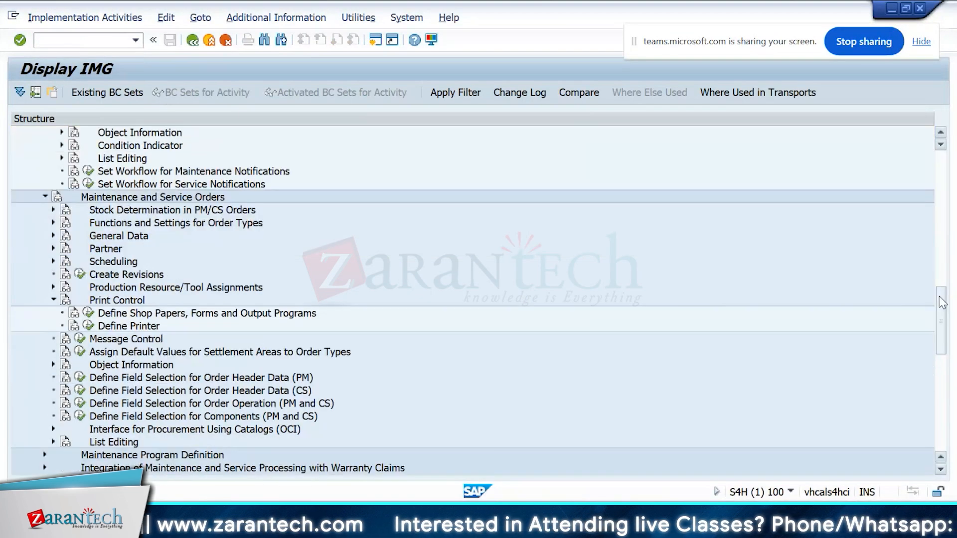
pyautogui.click(128, 313)
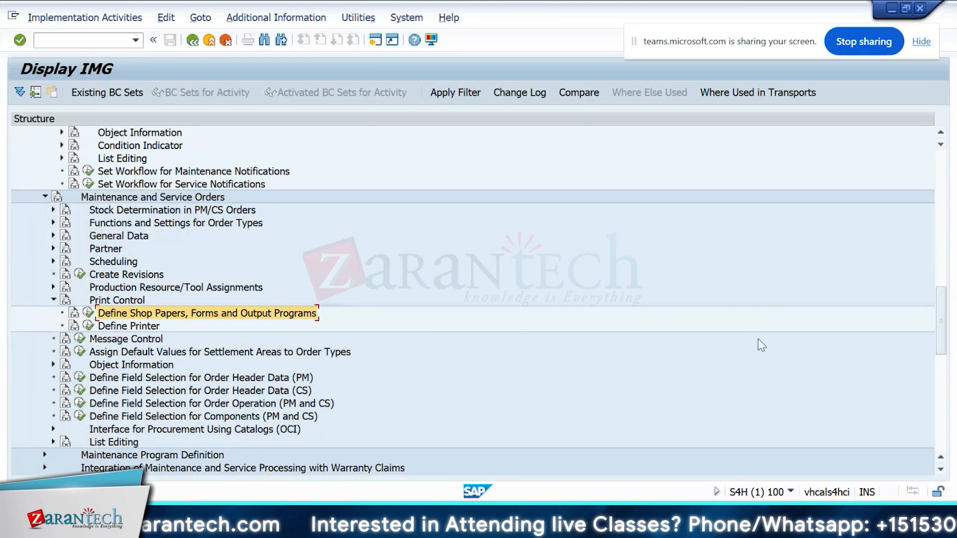
pyautogui.moveTo(940, 327); pyautogui.dragTo(940, 324)
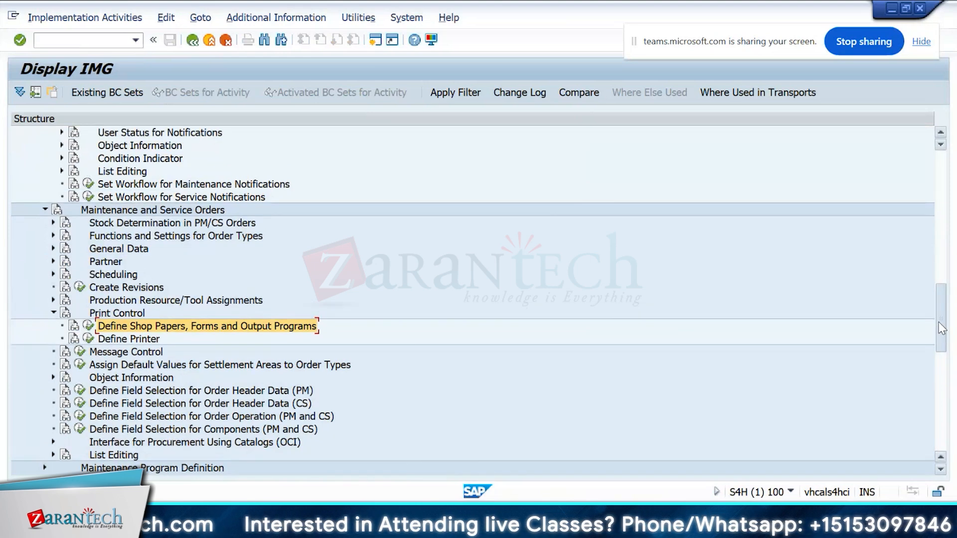
# Step: Capture a screenshot of the Print Control section of the maintenance and service orders IMG
pyautogui.moveTo(2, 306); pyautogui.dragTo(432, 349)
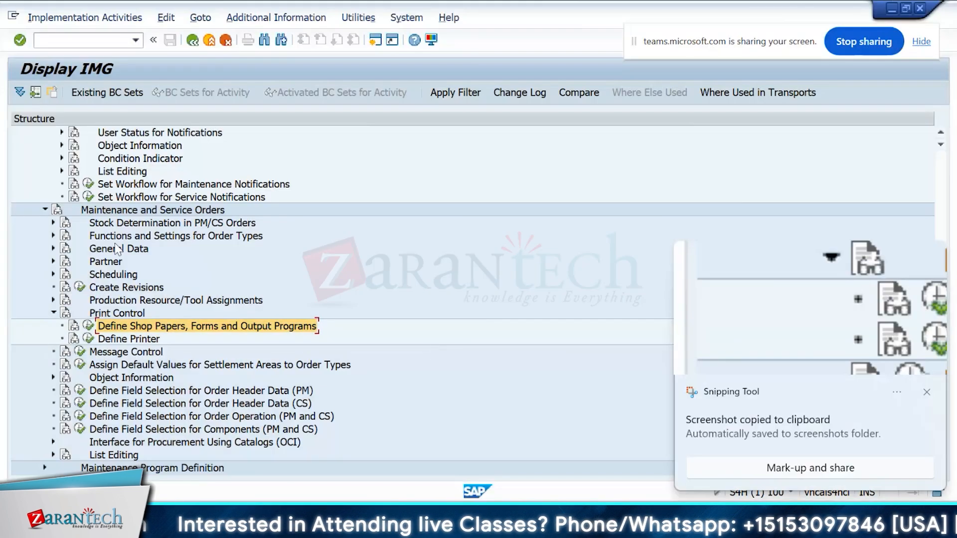
pyautogui.press('super+shift+s')
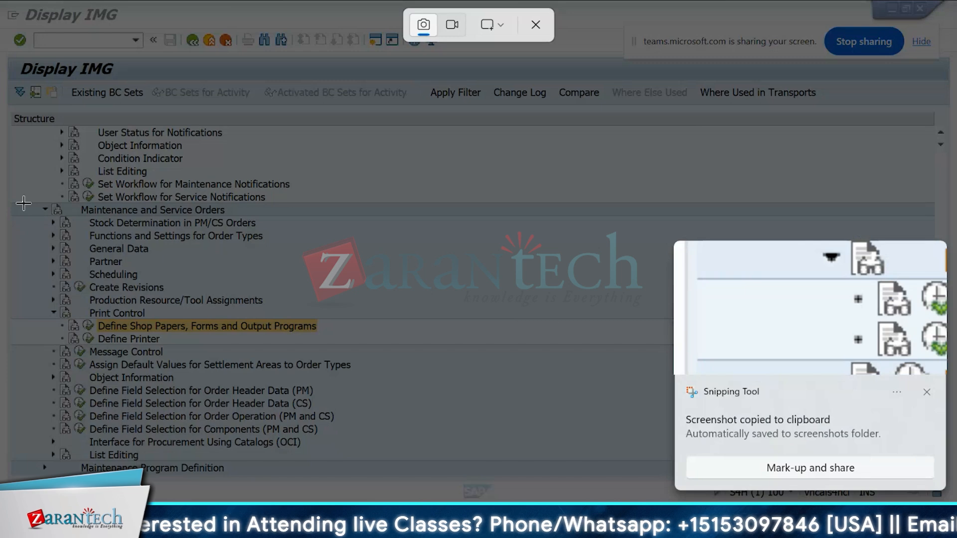
pyautogui.moveTo(23, 203); pyautogui.dragTo(438, 369)
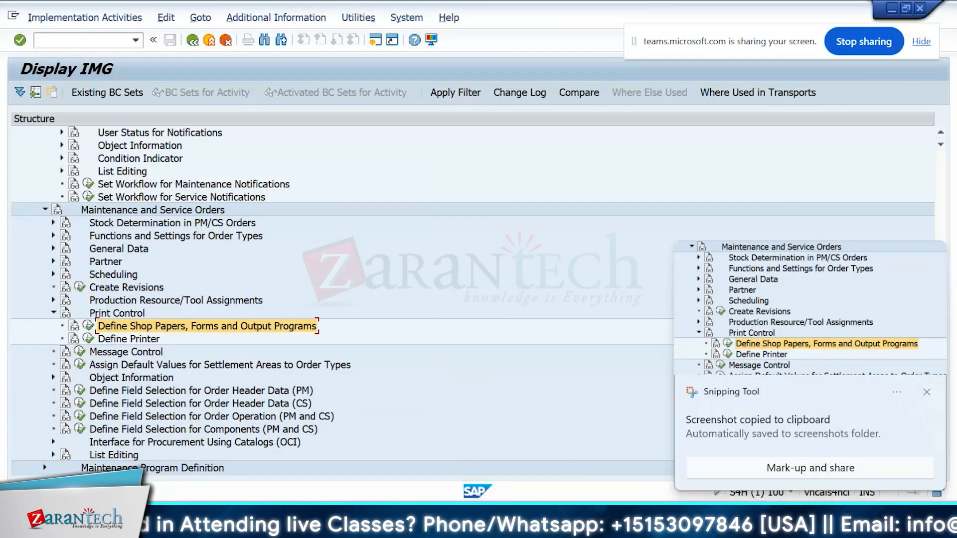
# Step: Select an empty cell below the AC01 screenshot in the training workbook and return to SAP
pyautogui.click(618, 521)
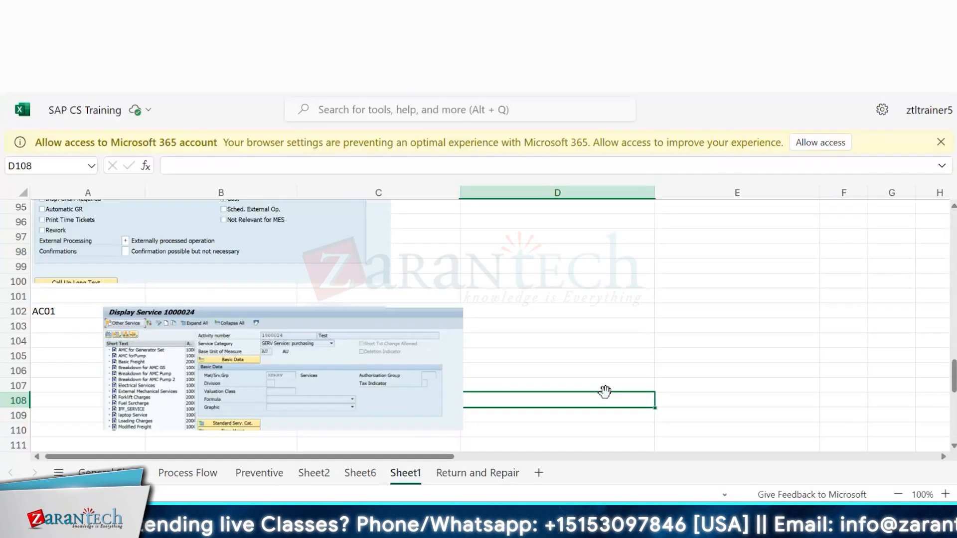
pyautogui.press('Down')
pyautogui.press('Down')
pyautogui.press('Down')
pyautogui.press('Down')
pyautogui.press('Down')
pyautogui.press('Down')
pyautogui.press('Down')
pyautogui.press('Down')
pyautogui.press('Down')
pyautogui.press('Down')
pyautogui.press('Down')
pyautogui.press('Down')
pyautogui.press('Down')
pyautogui.press('Down')
pyautogui.press('Down')
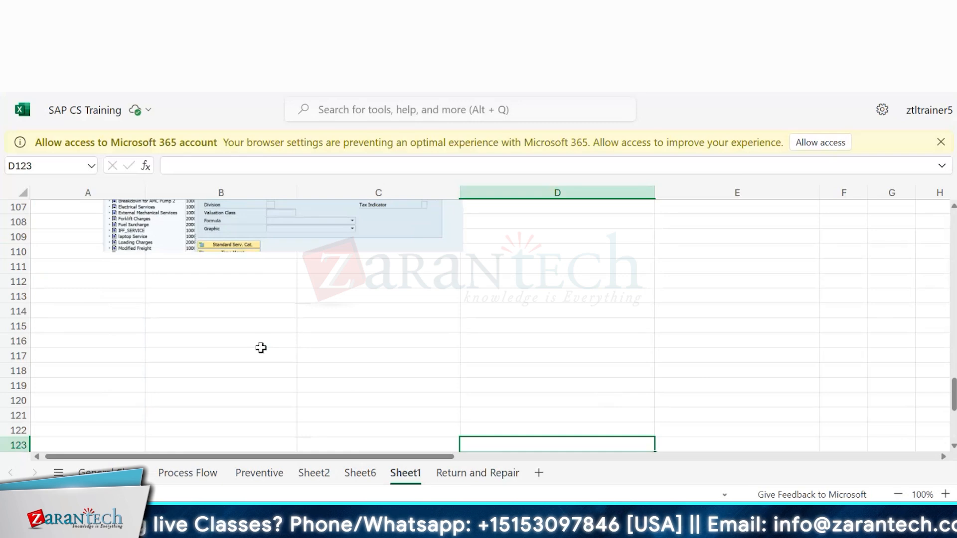
pyautogui.hotkey('alt', 'Tab')
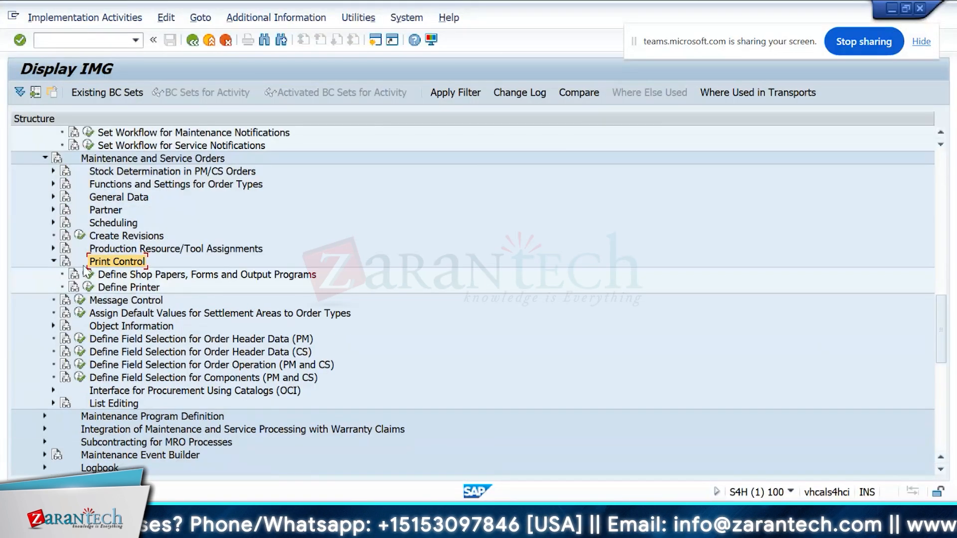
# Step: Open the Define Shop Papers activity and view the shop paper list for application area O
pyautogui.click(86, 274)
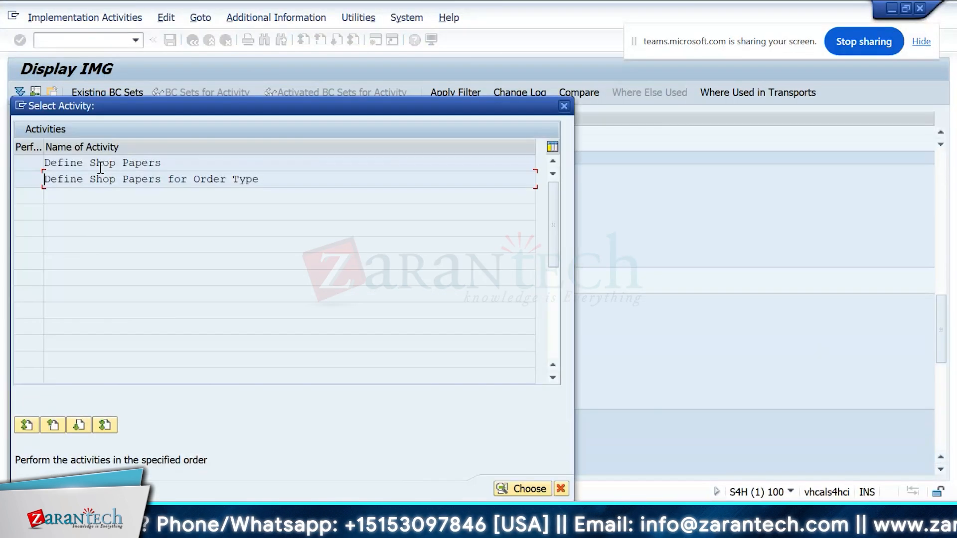
pyautogui.doubleClick(104, 164)
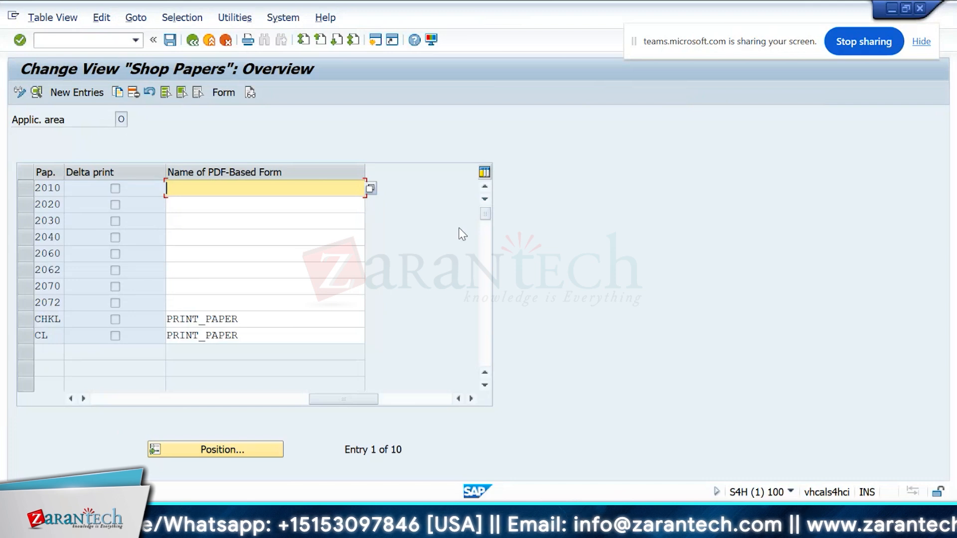
pyautogui.click(47, 320)
pyautogui.click(361, 302)
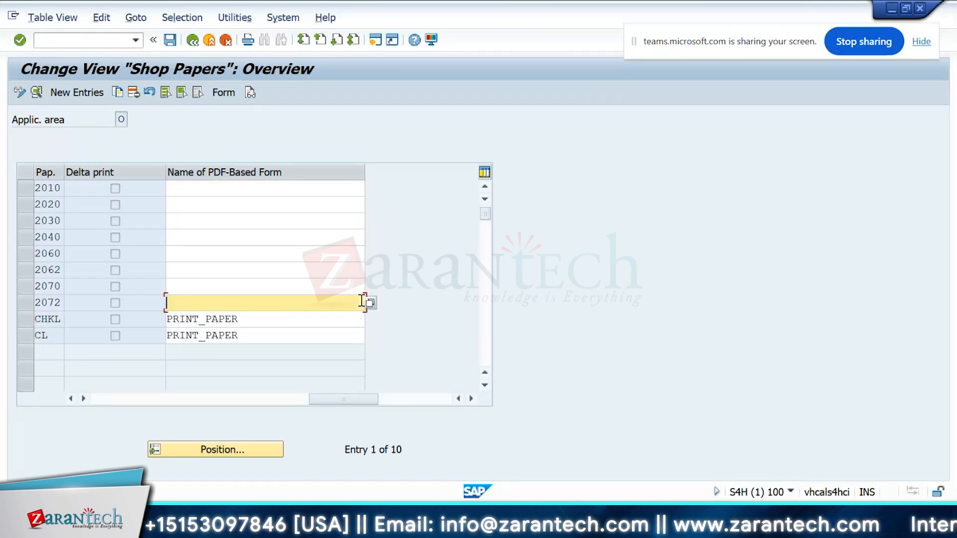
# Step: Open Define Shop Papers for Order Type and view the shop papers allowed per order type
pyautogui.click(192, 40)
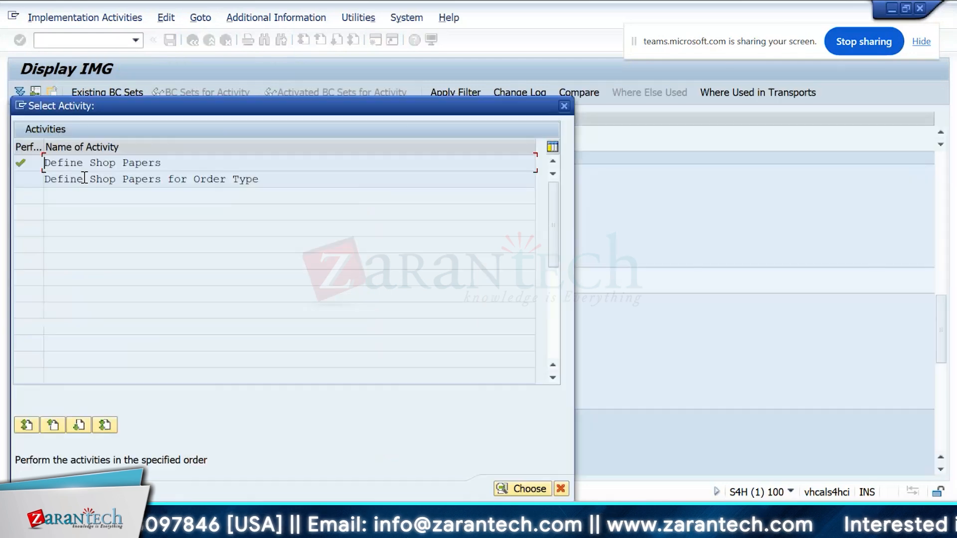
pyautogui.doubleClick(86, 180)
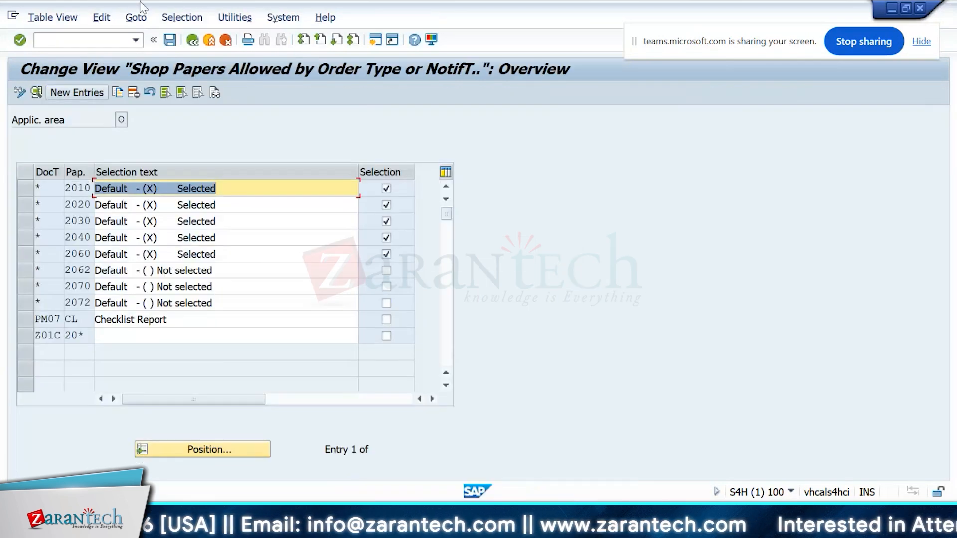
pyautogui.click(193, 40)
pyautogui.press('Escape')
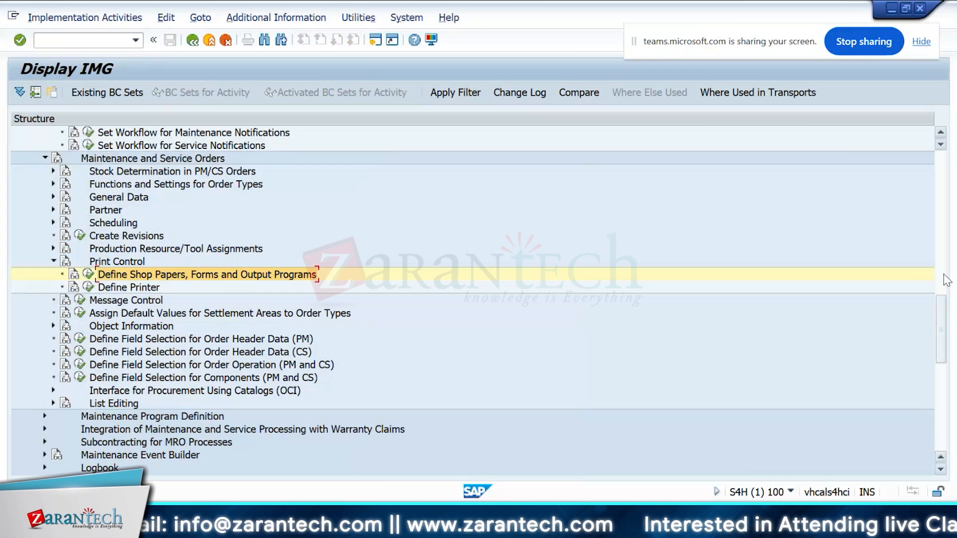
# Step: Open repair service order 4001287 in a new session with transaction IW32
pyautogui.click(946, 280)
pyautogui.moveTo(946, 280); pyautogui.dragTo(948, 344)
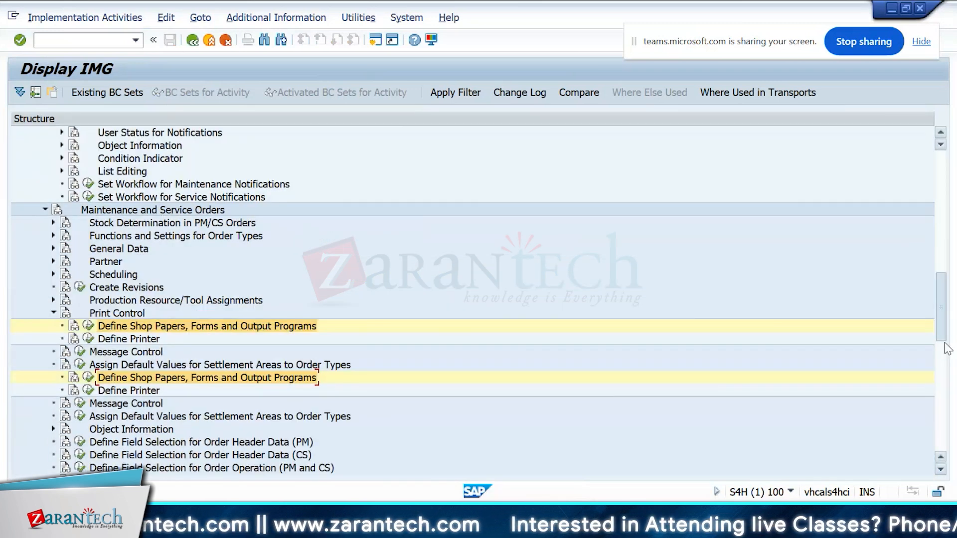
pyautogui.click(92, 37)
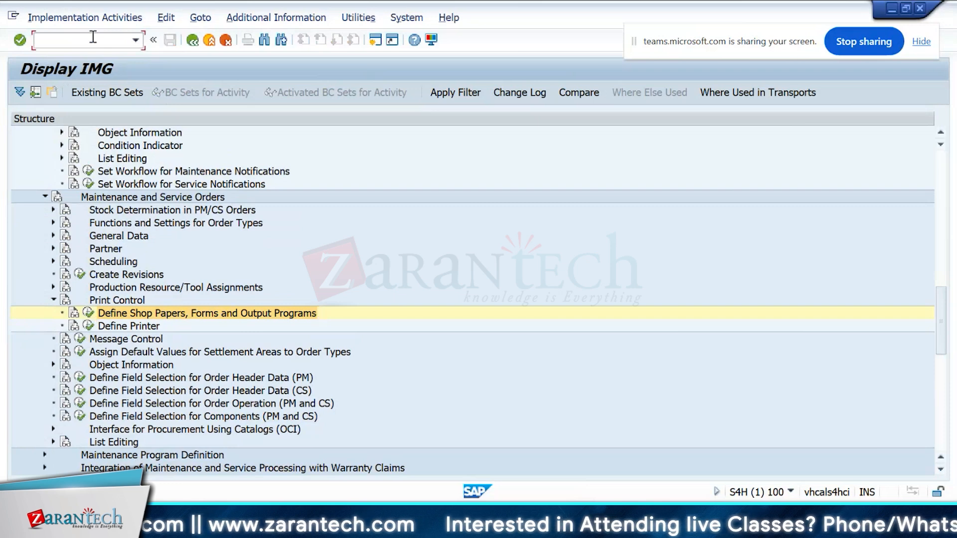
pyautogui.write('/oiw32')
pyautogui.press('Return')
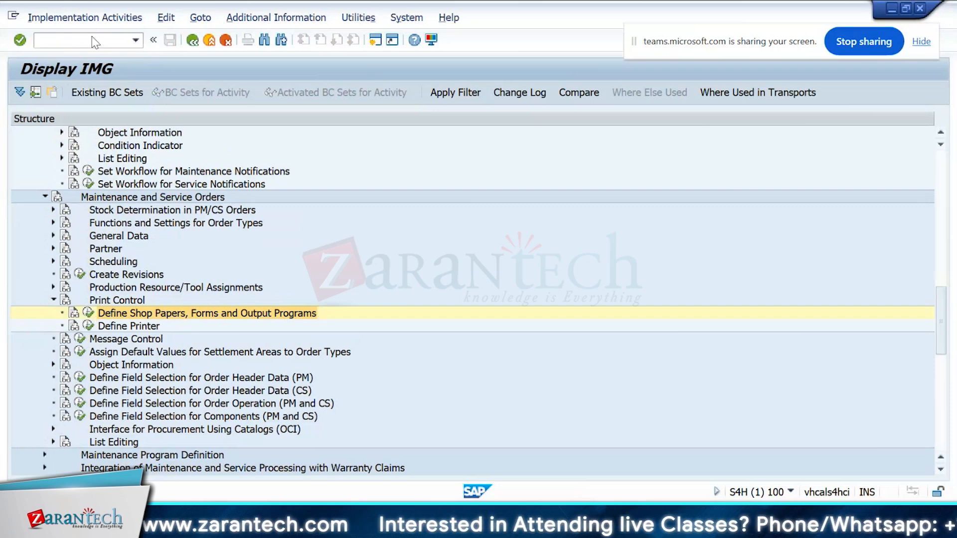
pyautogui.press('Down')
pyautogui.press('Return')
pyautogui.press('Return')
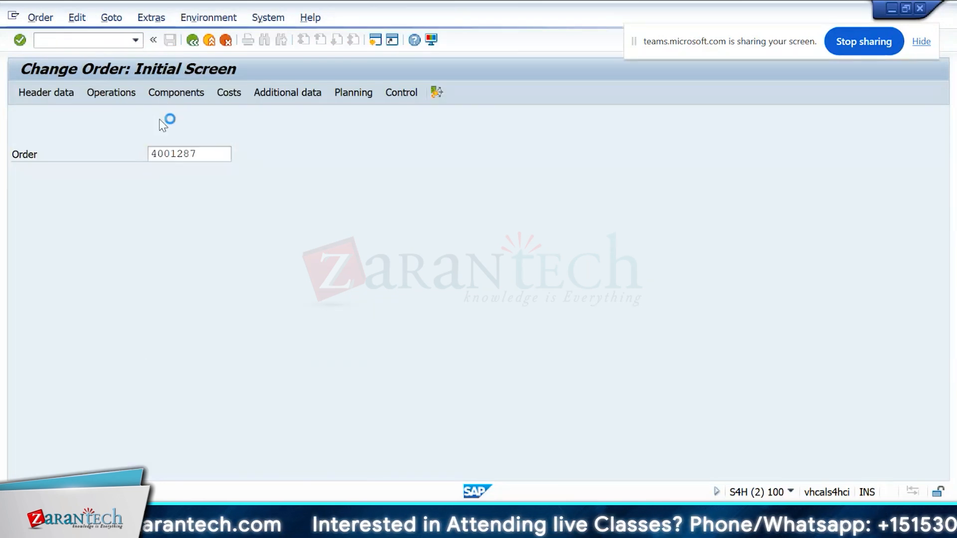
pyautogui.click(42, 19)
pyautogui.click(76, 37)
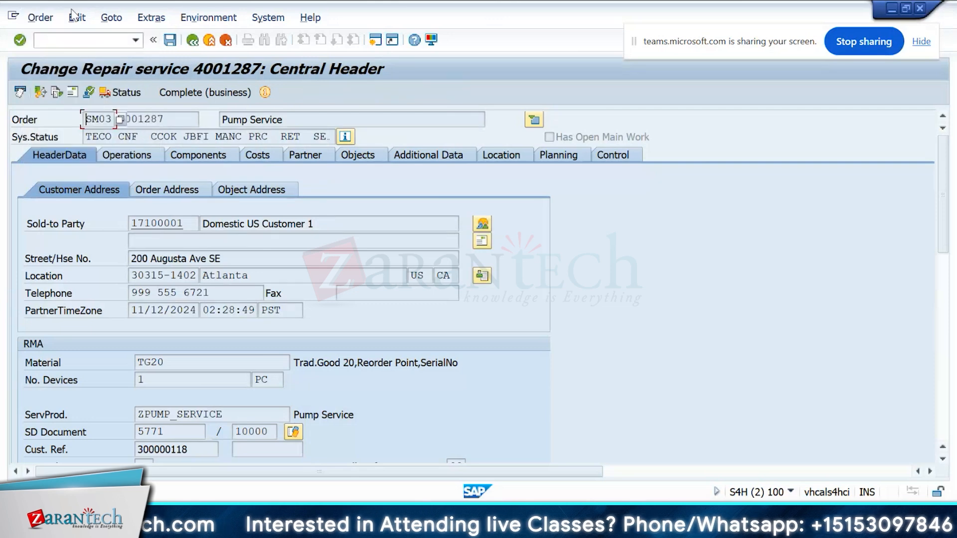
# Step: Open service order 4001168 instead, picking it from the order number history
pyautogui.press('Down')
pyautogui.press('Down')
pyautogui.press('Down')
pyautogui.press('Down')
pyautogui.press('Down')
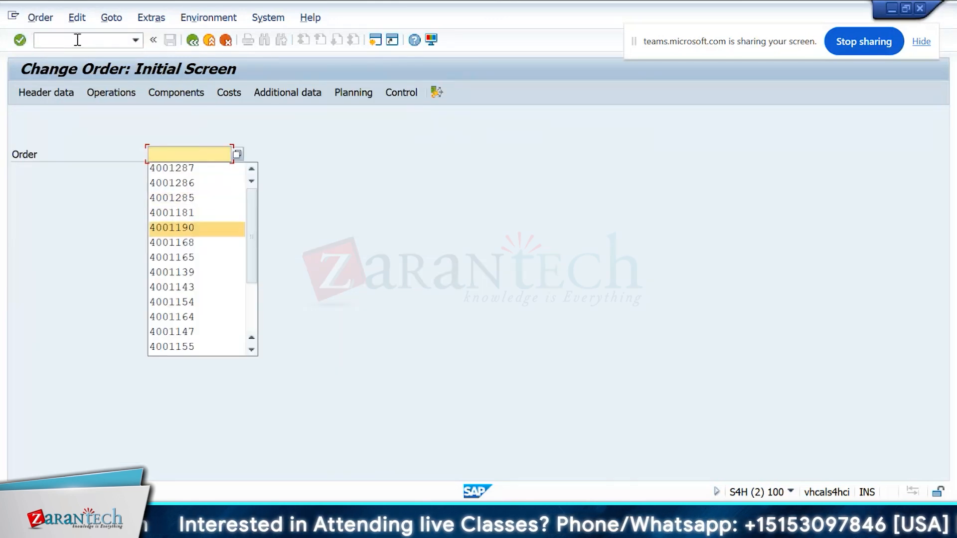
pyautogui.press('Down')
pyautogui.press('Return')
pyautogui.press('Return')
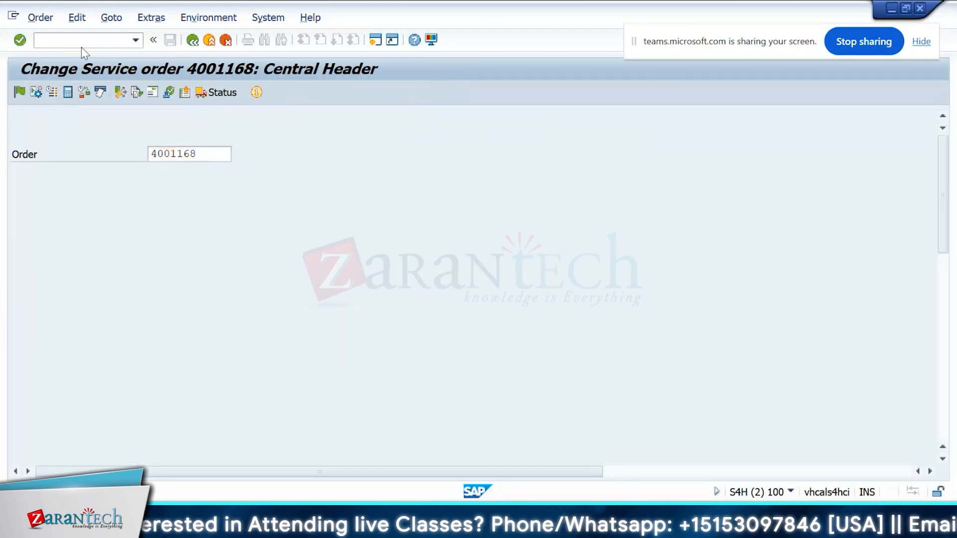
pyautogui.click(41, 17)
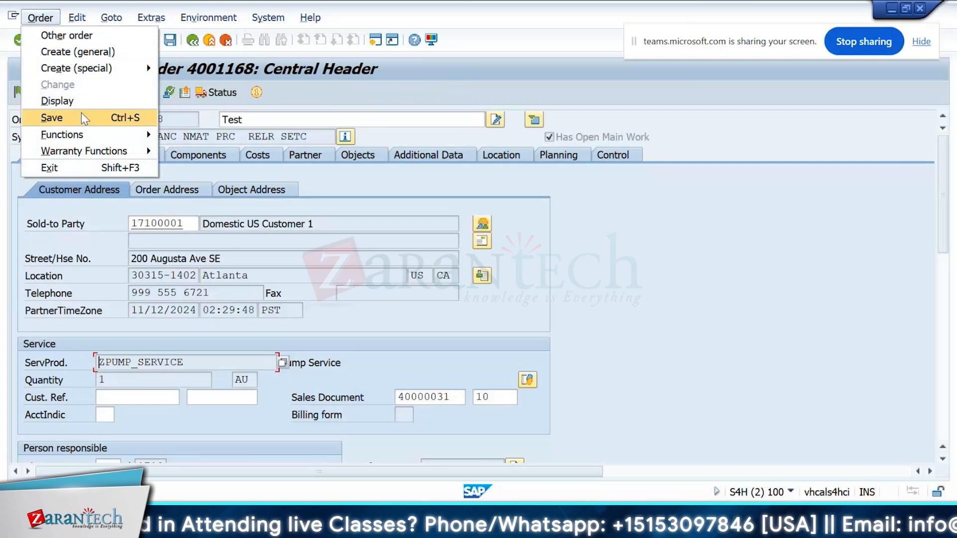
pyautogui.moveTo(99, 140)
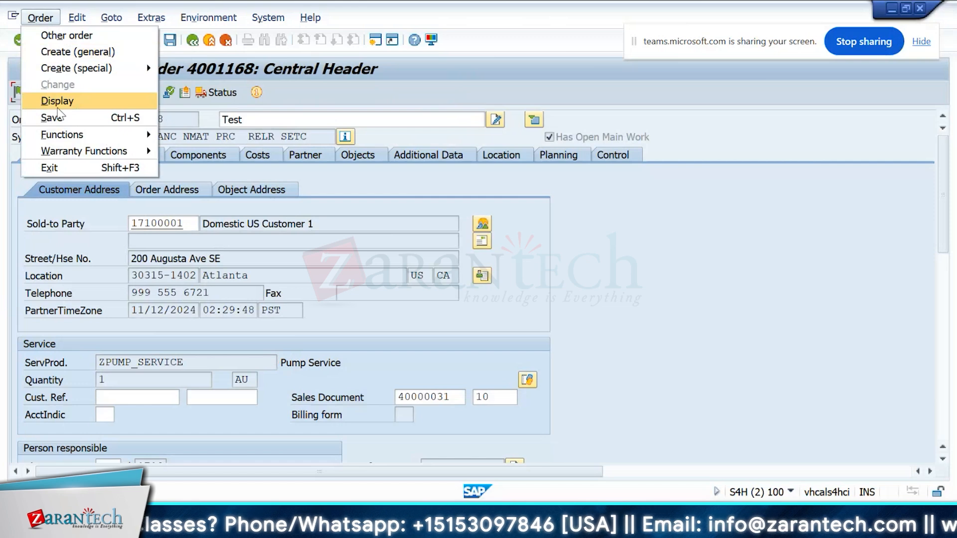
pyautogui.moveTo(115, 151)
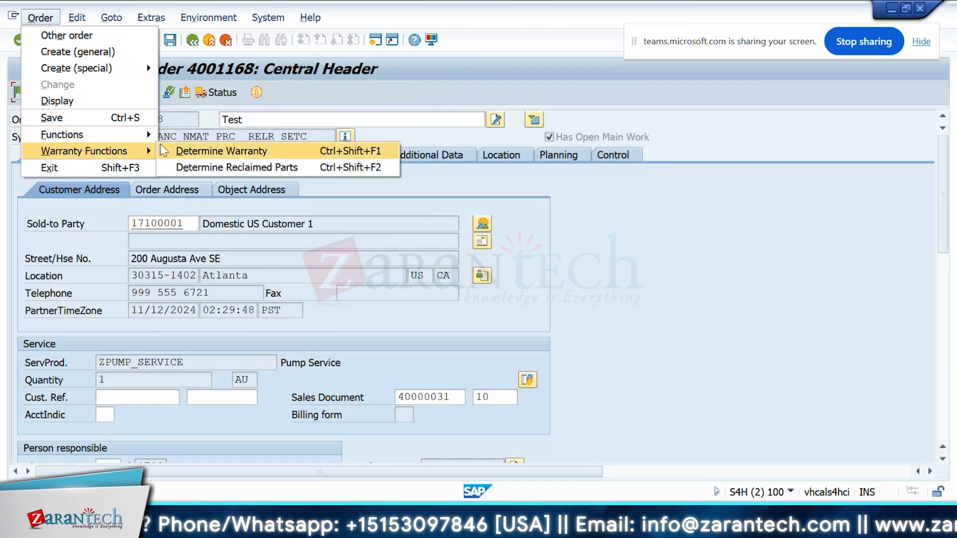
pyautogui.moveTo(116, 54)
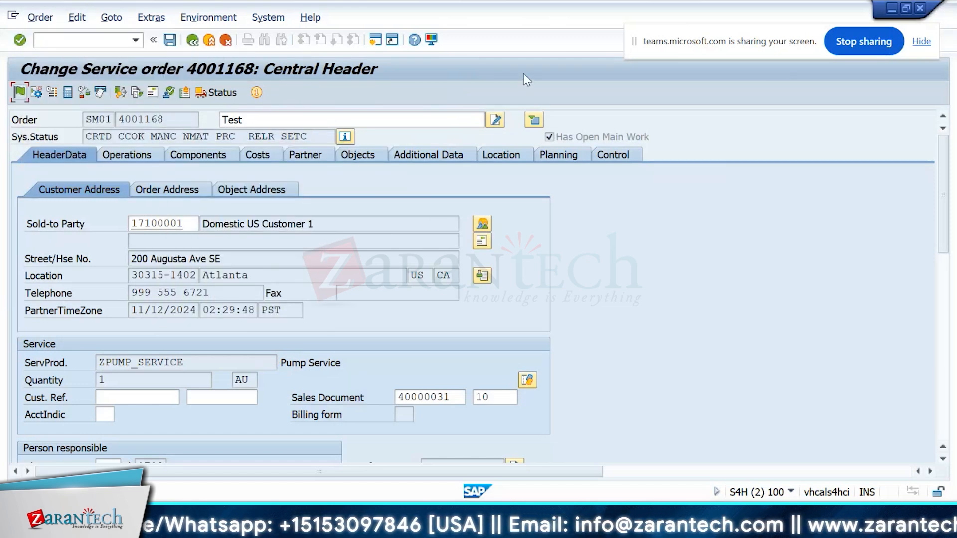
# Step: Return to the shop papers allowed by order type and review the entries for papers 2020 and 2072
pyautogui.hotkey('alt', 'Tab')
pyautogui.doubleClick(111, 165)
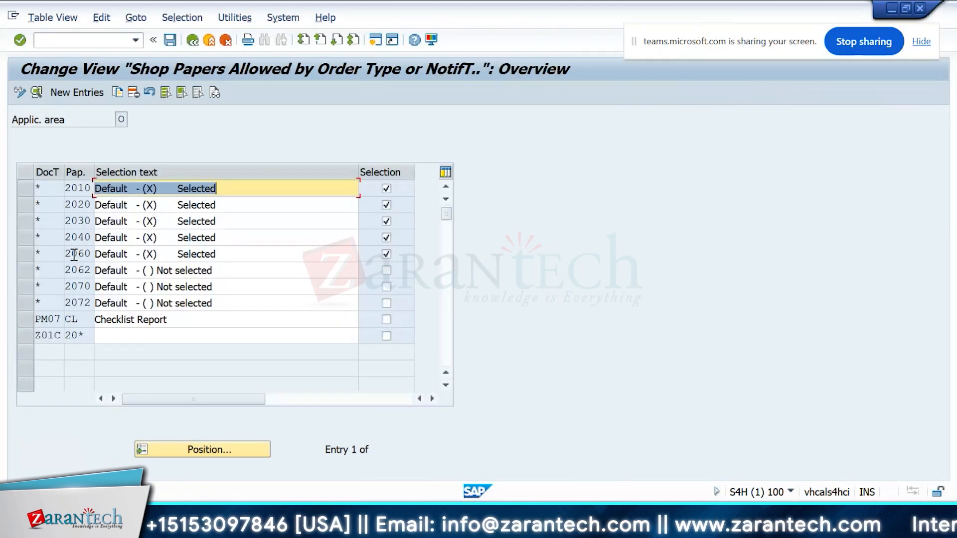
pyautogui.click(80, 204)
pyautogui.click(163, 303)
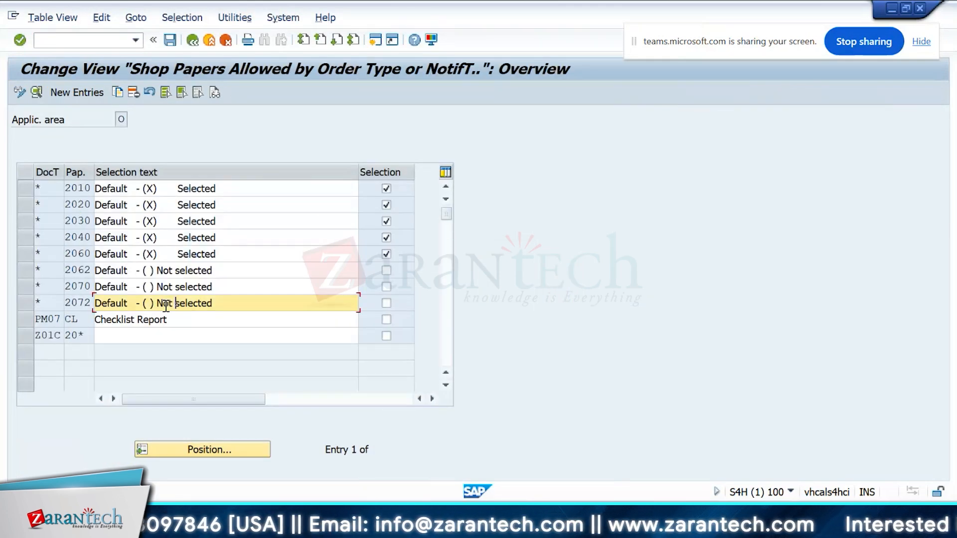
# Step: Start a new allowed-paper entry for document type * with shop paper 2060, then cancel it without saving
pyautogui.click(78, 319)
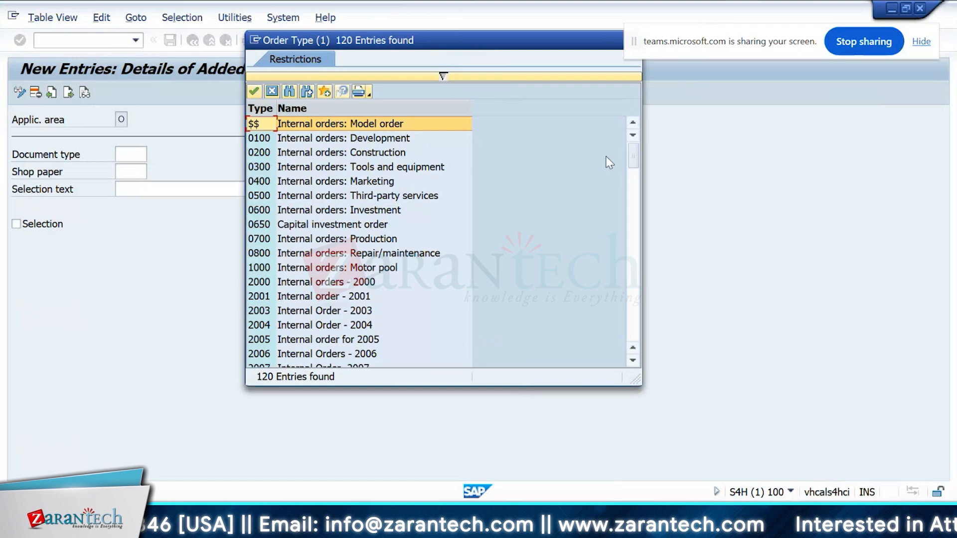
pyautogui.moveTo(632, 157); pyautogui.dragTo(638, 252)
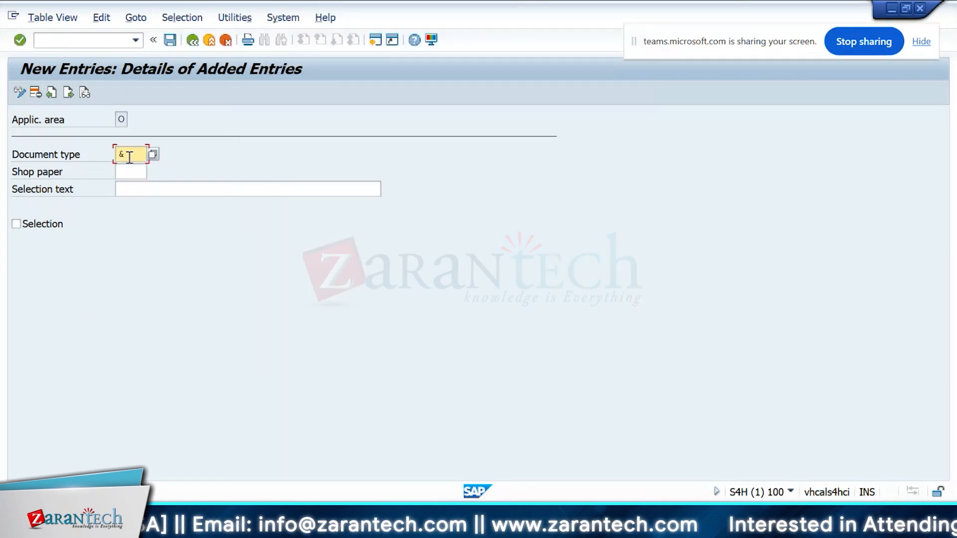
pyautogui.click(133, 171)
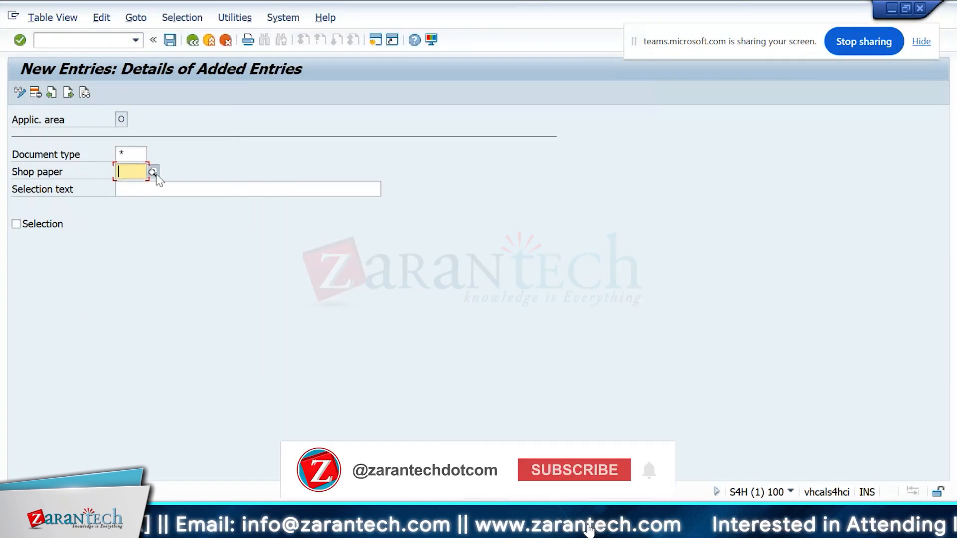
pyautogui.click(152, 172)
pyautogui.moveTo(322, 30); pyautogui.dragTo(338, 24)
pyautogui.click(275, 210)
pyautogui.click(274, 238)
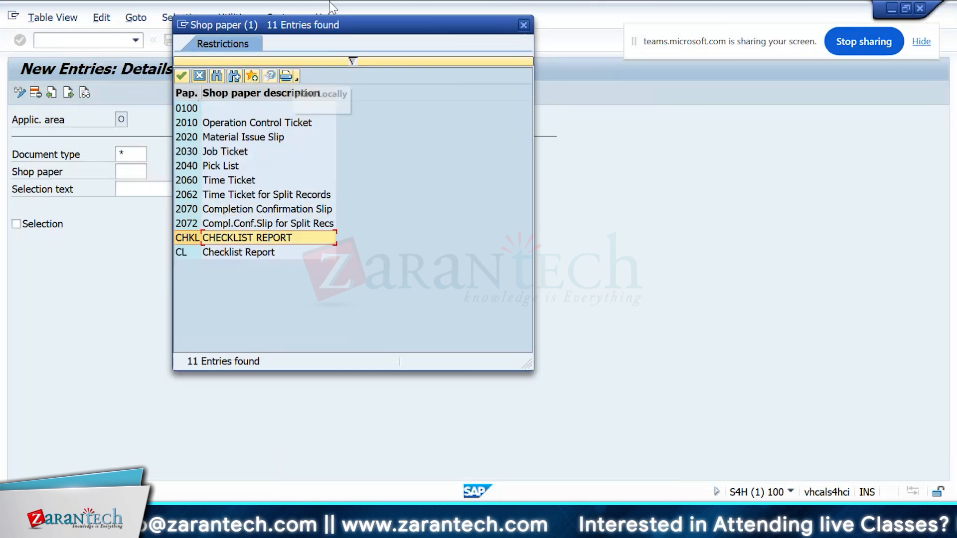
pyautogui.moveTo(330, 6); pyautogui.dragTo(371, 22)
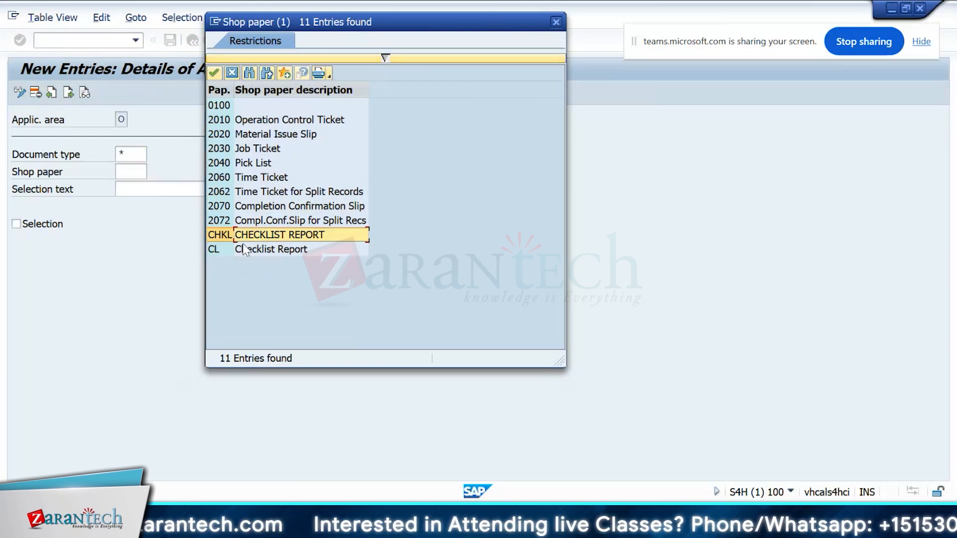
pyautogui.click(314, 220)
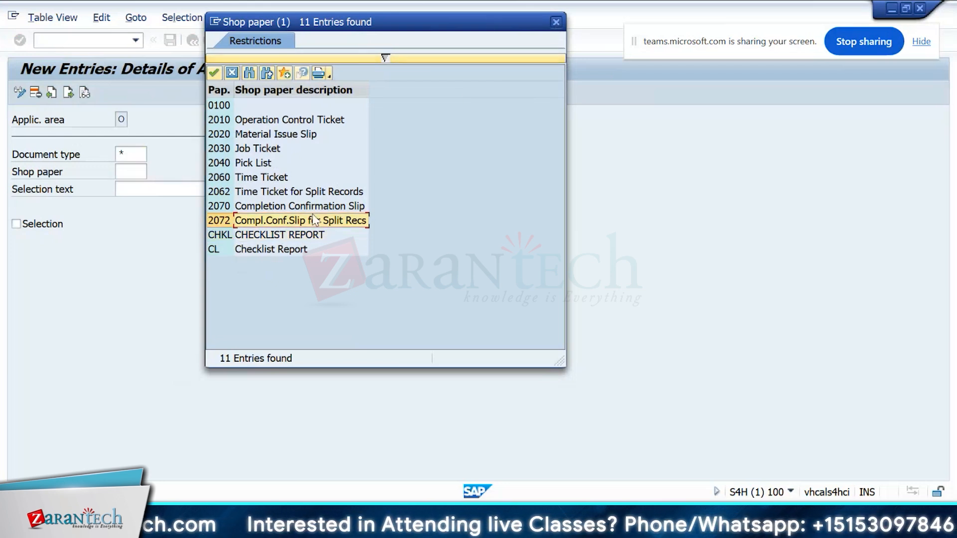
pyautogui.click(272, 164)
pyautogui.click(271, 179)
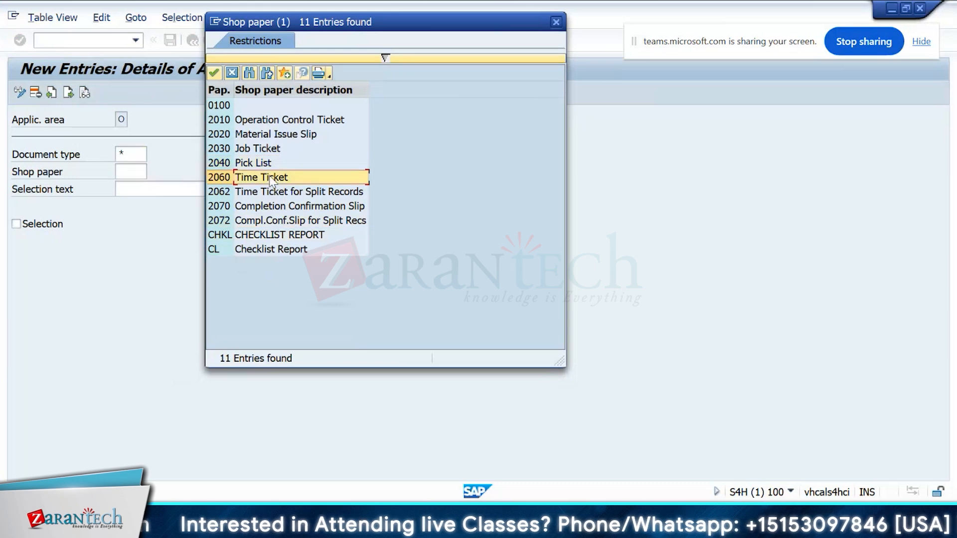
pyautogui.doubleClick(270, 178)
pyautogui.press('Return')
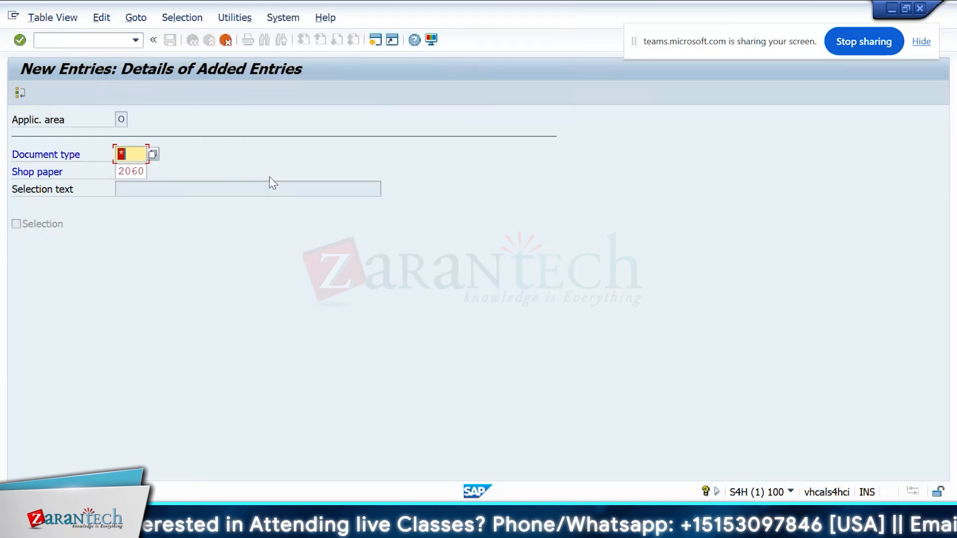
pyautogui.click(225, 40)
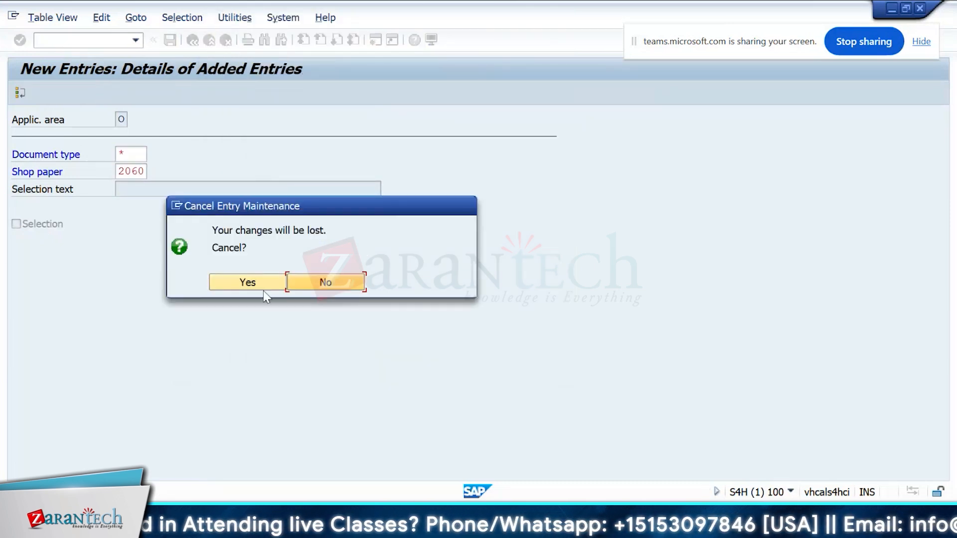
pyautogui.click(261, 282)
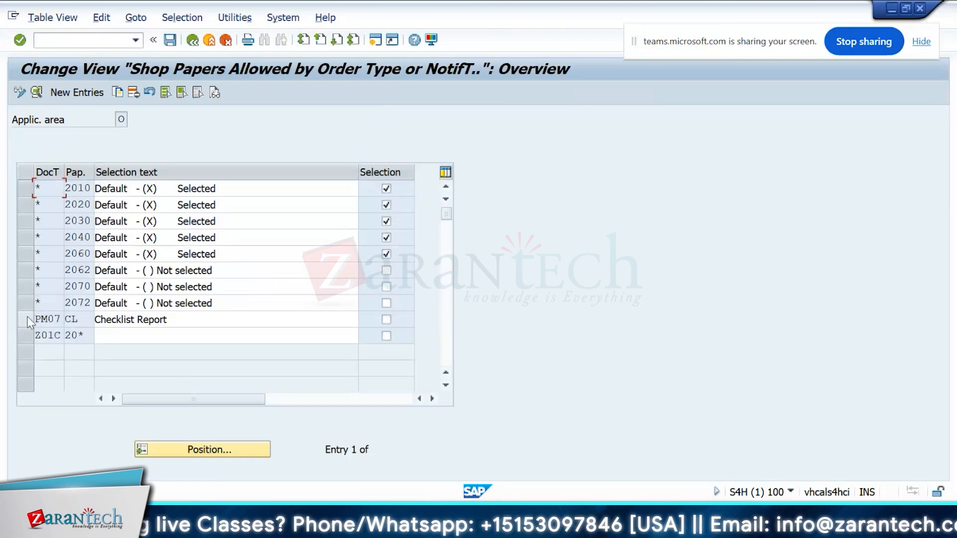
# Step: Open Define Shop Papers and list the available PDF-based forms for shop paper 2010
pyautogui.press('F3')
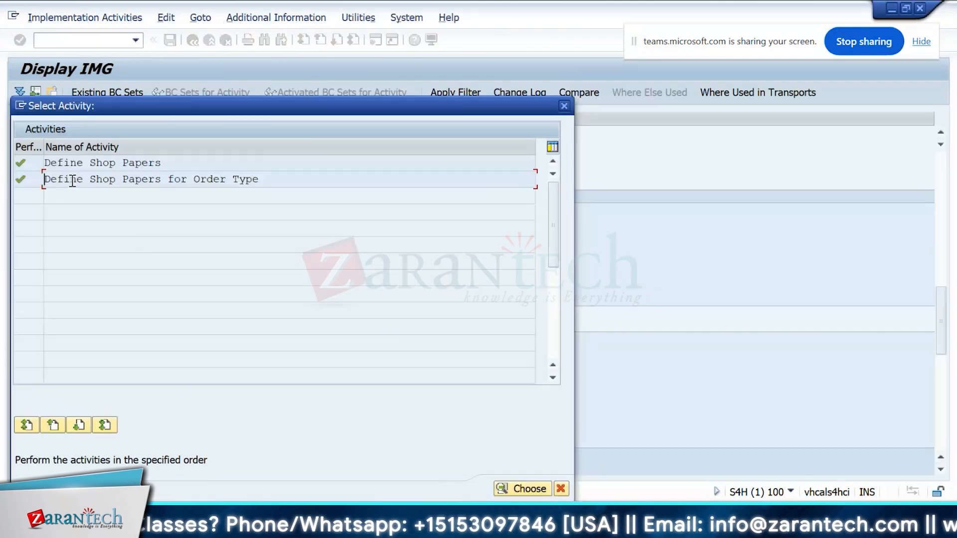
pyautogui.doubleClick(66, 165)
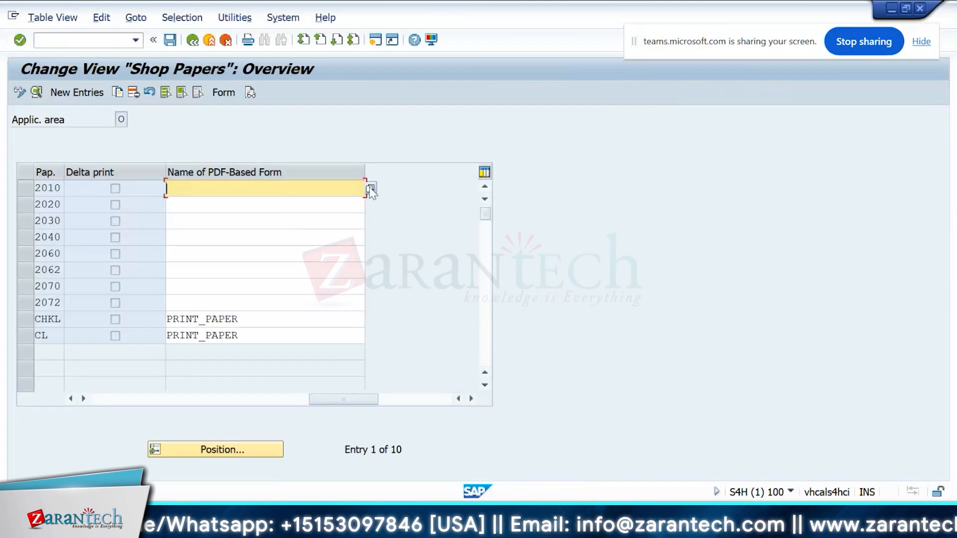
pyautogui.click(370, 189)
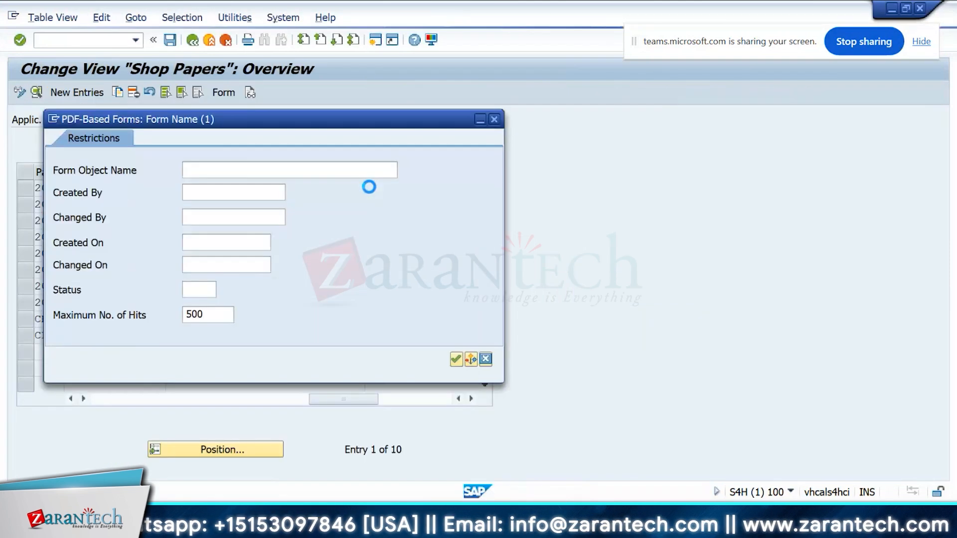
pyautogui.moveTo(281, 119); pyautogui.dragTo(521, 94)
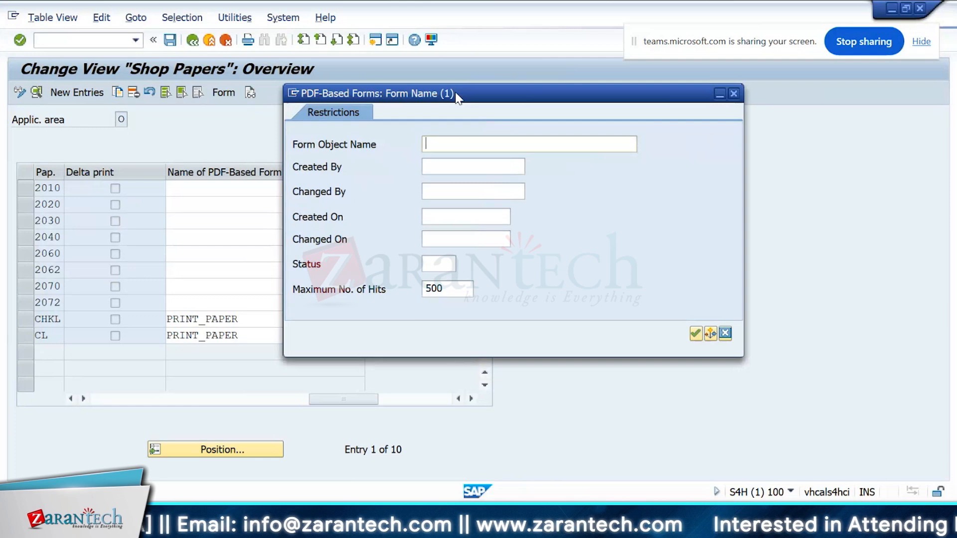
pyautogui.press('Return')
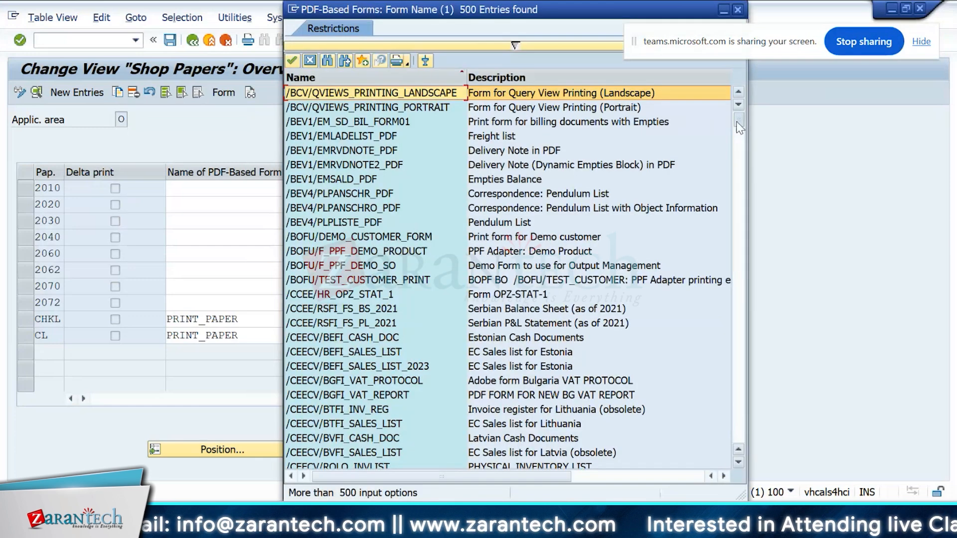
# Step: Browse the PDF-based form list, examining the EAM_MJP shop paper forms, and close it without choosing one
pyautogui.moveTo(738, 127); pyautogui.dragTo(737, 417)
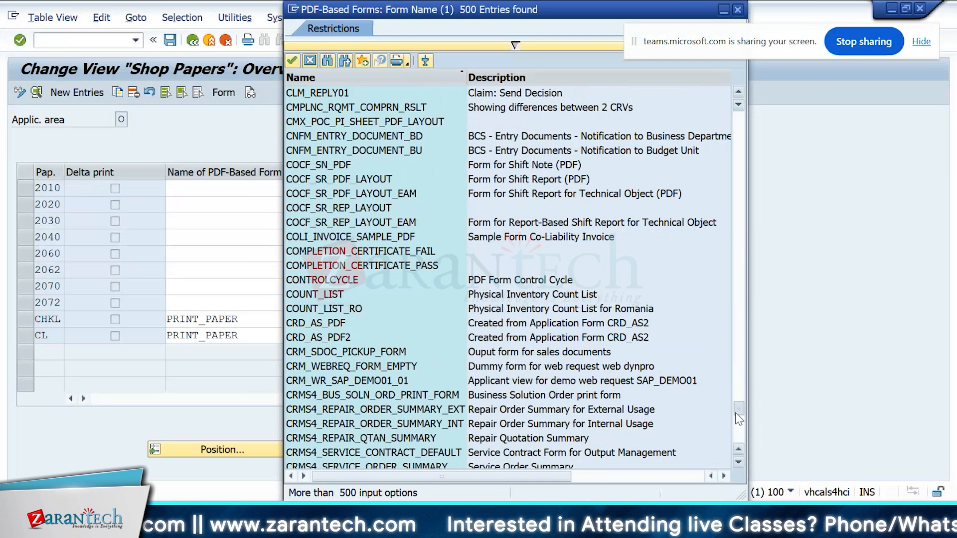
pyautogui.moveTo(735, 413); pyautogui.dragTo(733, 429)
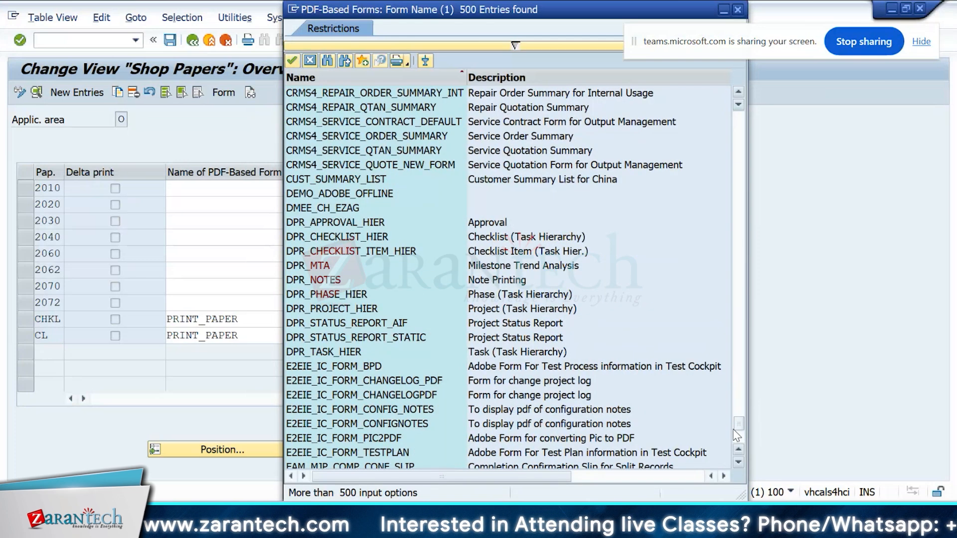
pyautogui.click(419, 208)
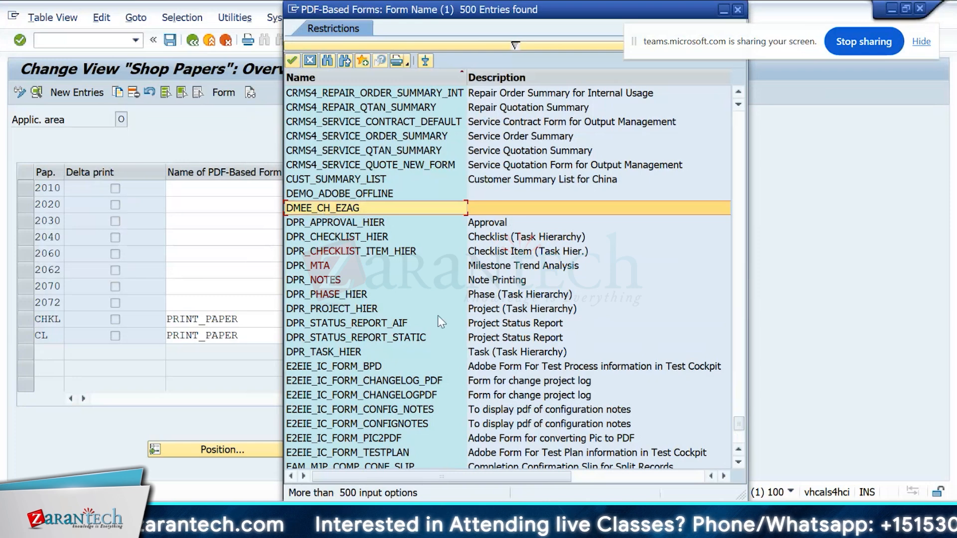
pyautogui.click(438, 366)
pyautogui.moveTo(738, 424)
pyautogui.mouseDown()
pyautogui.moveTo(742, 374)
pyautogui.moveTo(741, 438)
pyautogui.mouseUp()
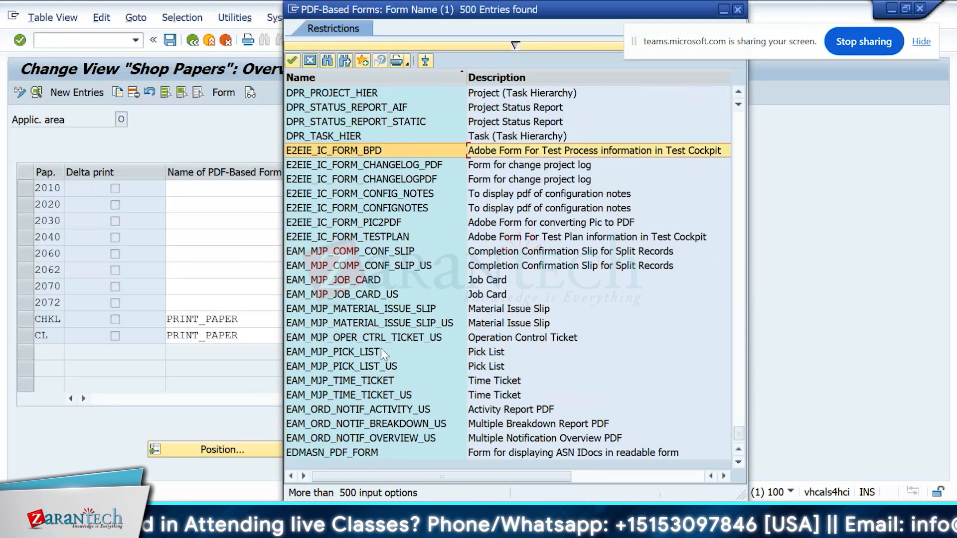
pyautogui.click(420, 424)
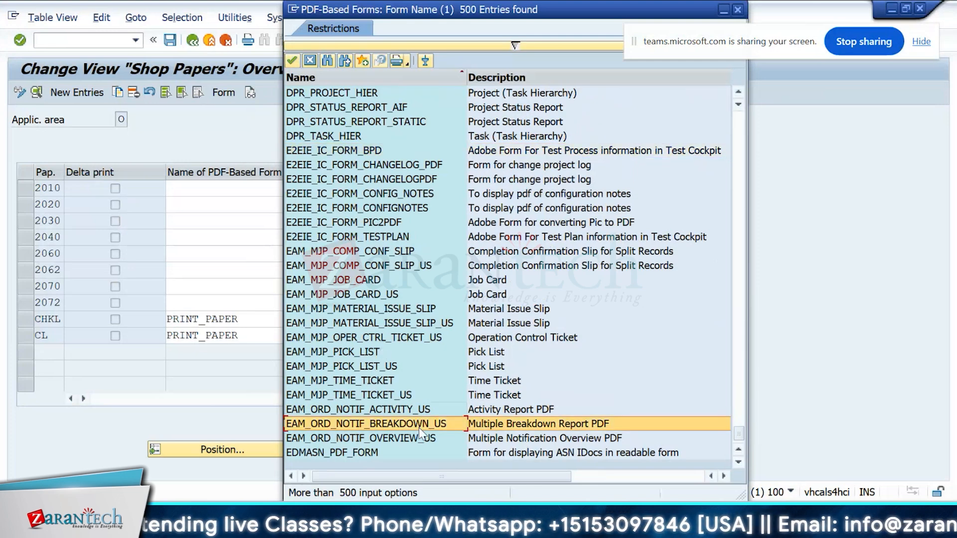
pyautogui.press('Up')
pyautogui.press('Up')
pyautogui.press('Up')
pyautogui.press('Up')
pyautogui.press('Up')
pyautogui.press('Up')
pyautogui.press('Up')
pyautogui.press('Up')
pyautogui.press('Up')
pyautogui.press('Up')
pyautogui.press('Up')
pyautogui.press('Up')
pyautogui.press('Down')
pyautogui.press('Down')
pyautogui.press('Down')
pyautogui.press('Down')
pyautogui.press('Down')
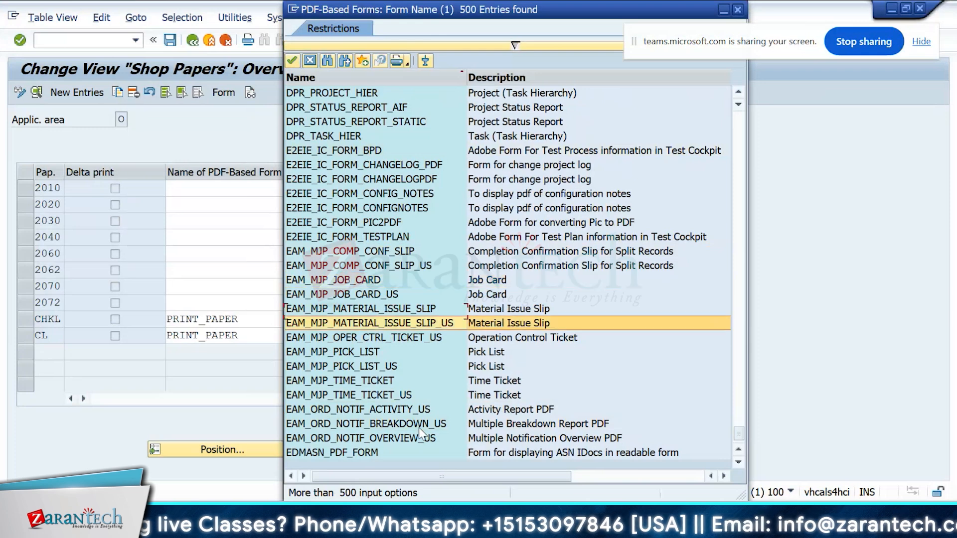
pyautogui.press('Down')
pyautogui.press('Down')
pyautogui.press('Down')
pyautogui.press('Down')
pyautogui.press('Down')
pyautogui.press('Down')
pyautogui.press('Down')
pyautogui.press('Down')
pyautogui.press('Down')
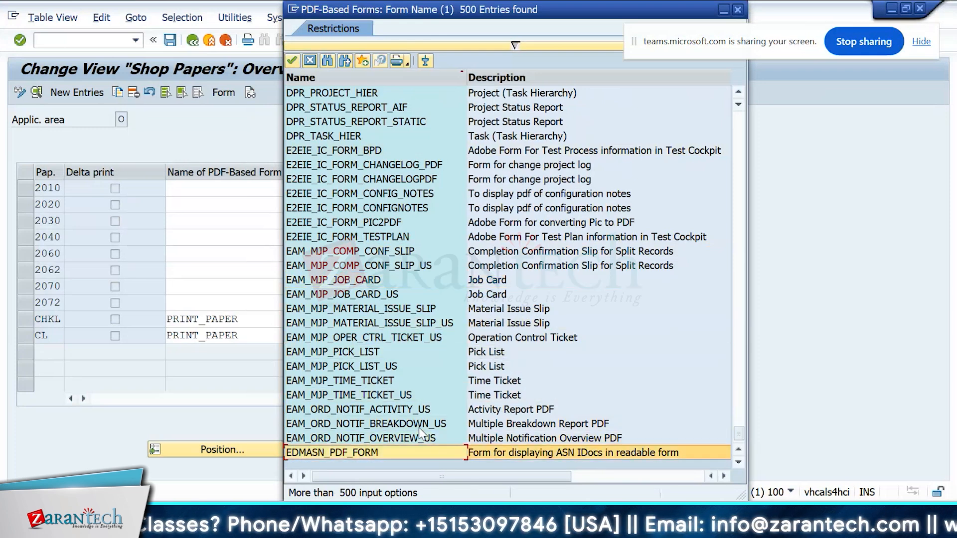
pyautogui.press('Up')
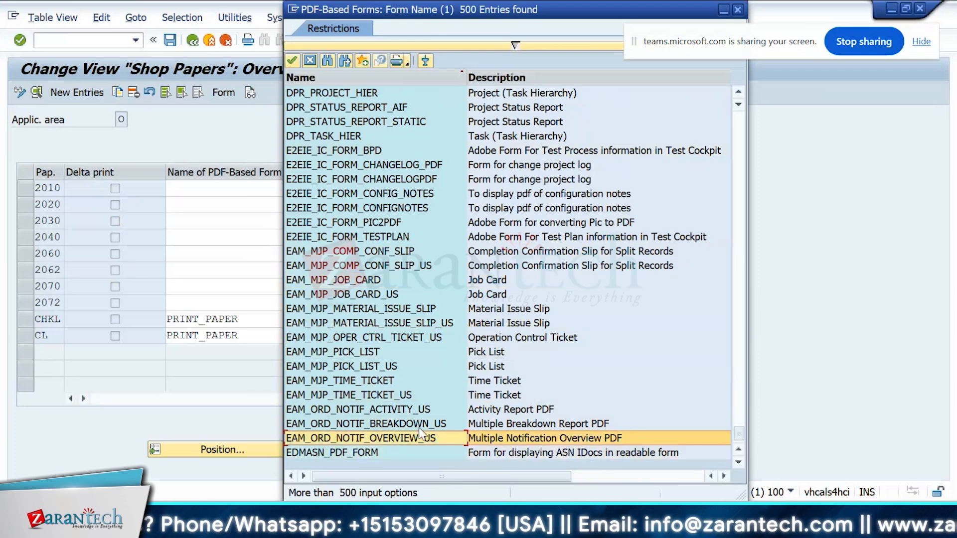
pyautogui.press('Up')
pyautogui.press('Up')
pyautogui.press('Up')
pyautogui.press('Up')
pyautogui.press('Up')
pyautogui.press('Up')
pyautogui.press('Up')
pyautogui.press('Up')
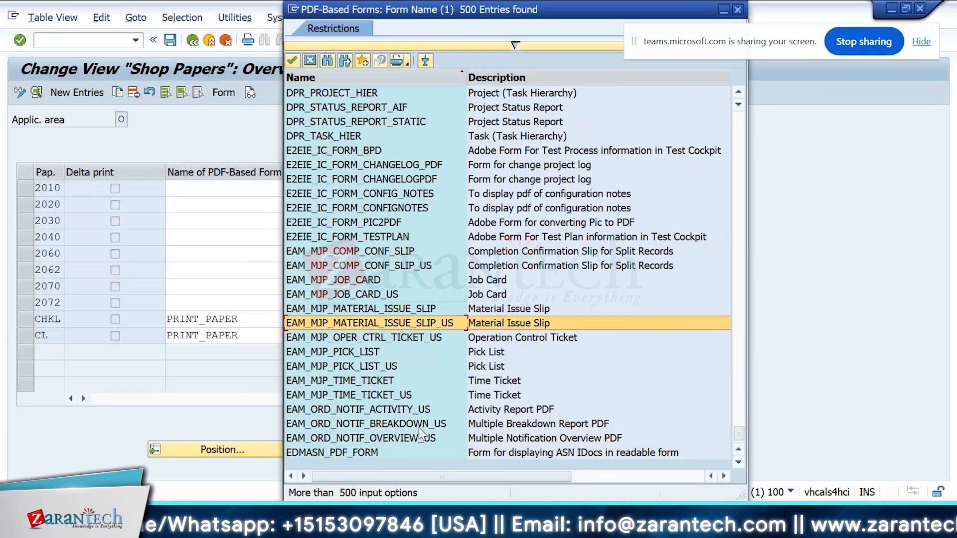
pyautogui.press('Up')
pyautogui.press('Up')
pyautogui.press('Up')
pyautogui.press('Up')
pyautogui.press('Down')
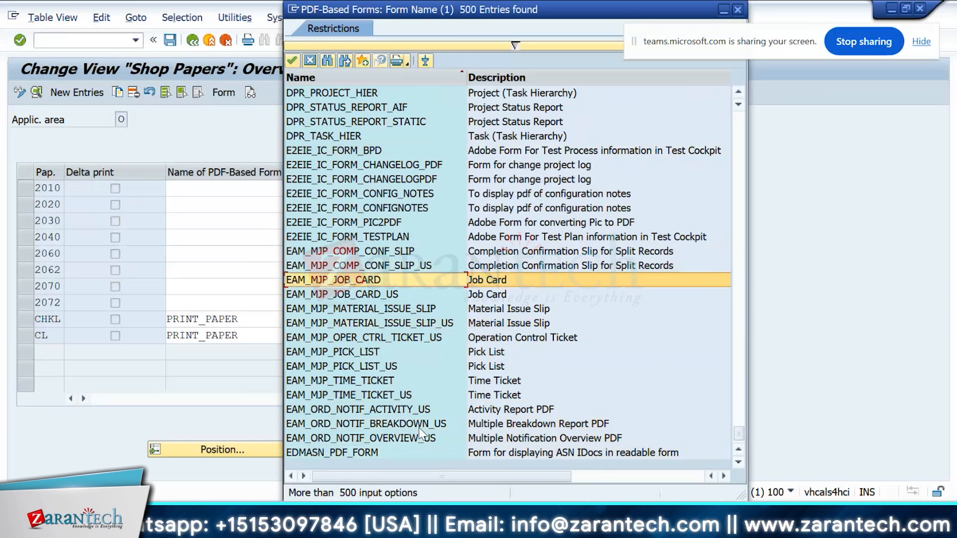
pyautogui.press('Escape')
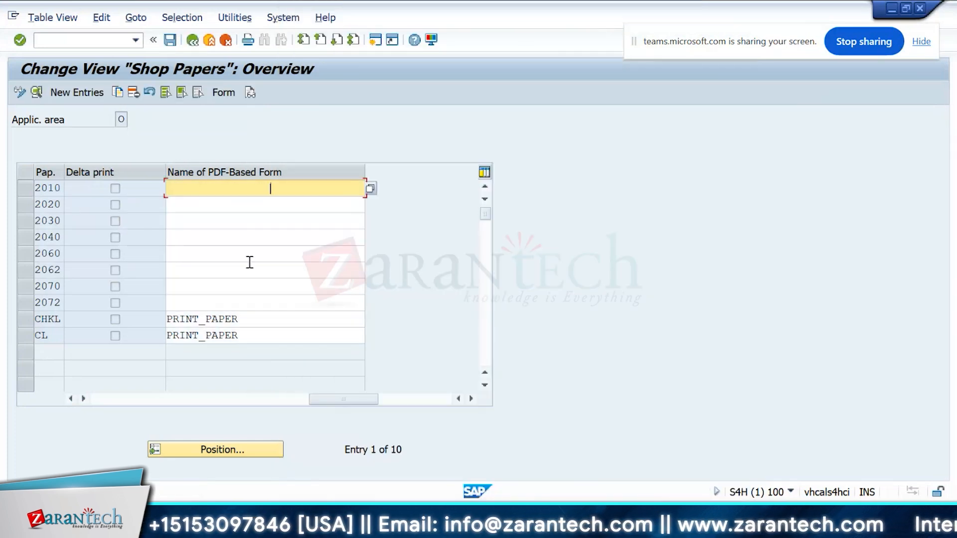
# Step: Reopen Define Shop Papers for Order Type from the Print Control node of maintenance and service orders
pyautogui.press('F3')
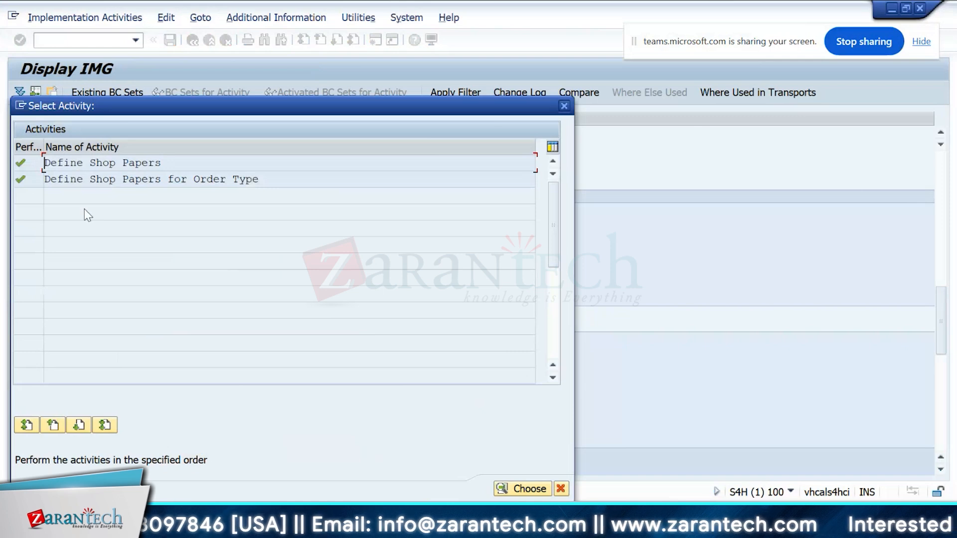
pyautogui.press('Escape')
pyautogui.click(88, 311)
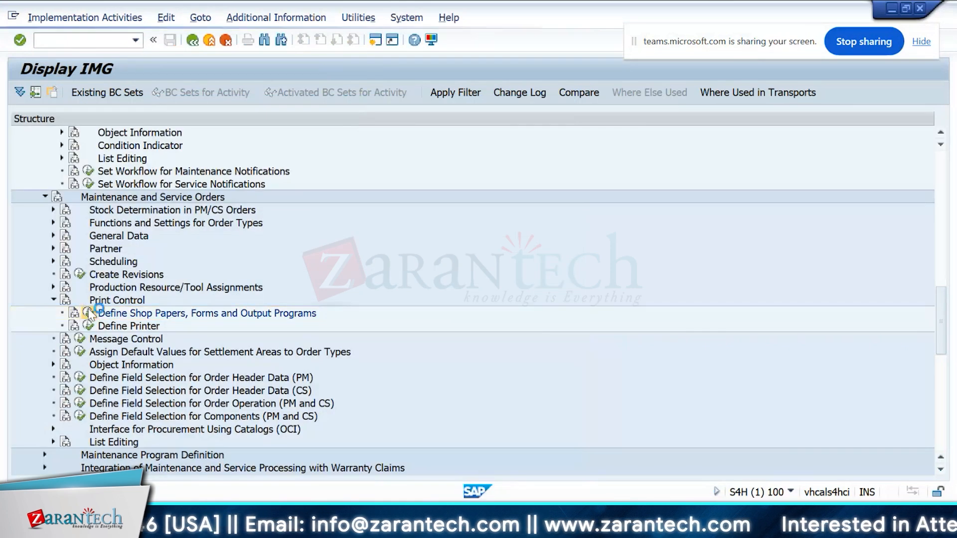
pyautogui.doubleClick(87, 180)
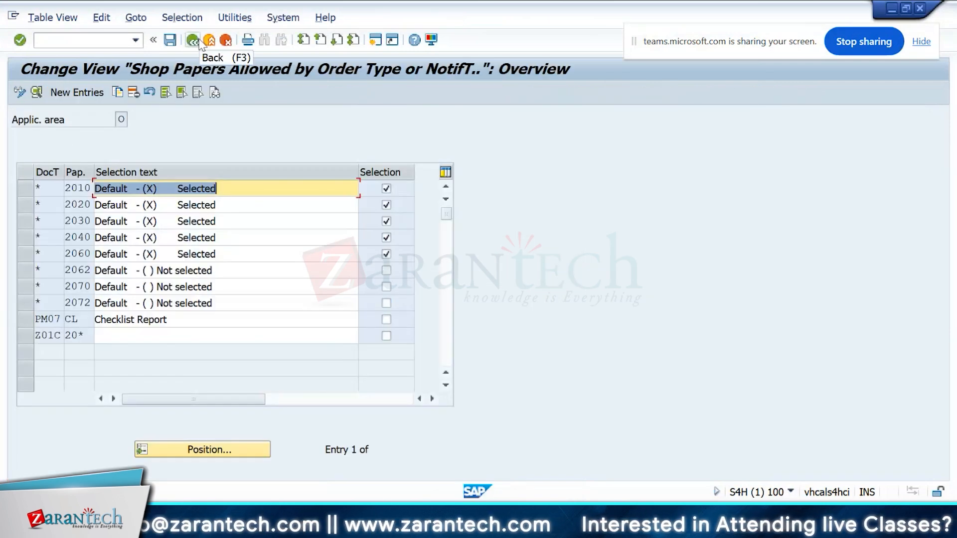
# Step: Return to Define Shop Papers and start a new entry to examine its program name, ABAP form and form fields
pyautogui.click(200, 43)
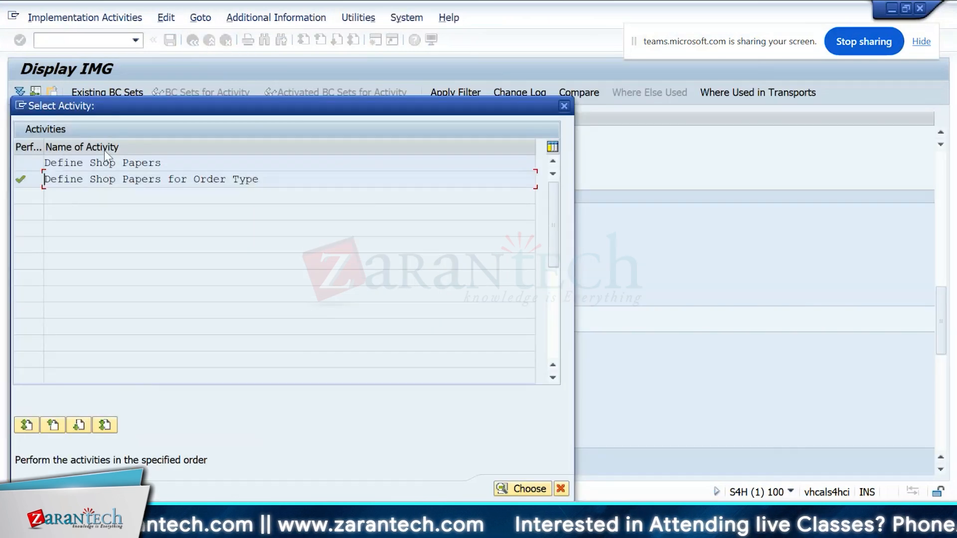
pyautogui.doubleClick(99, 163)
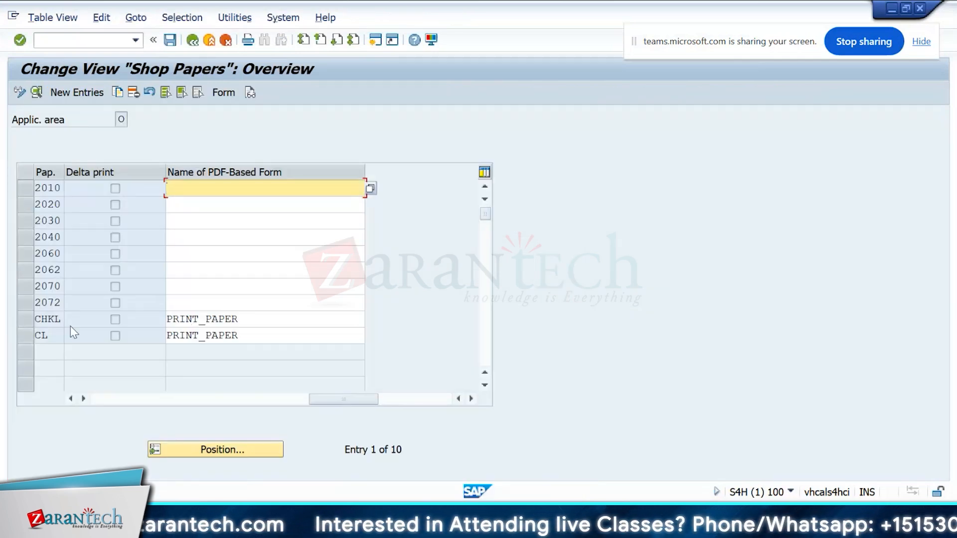
pyautogui.click(97, 91)
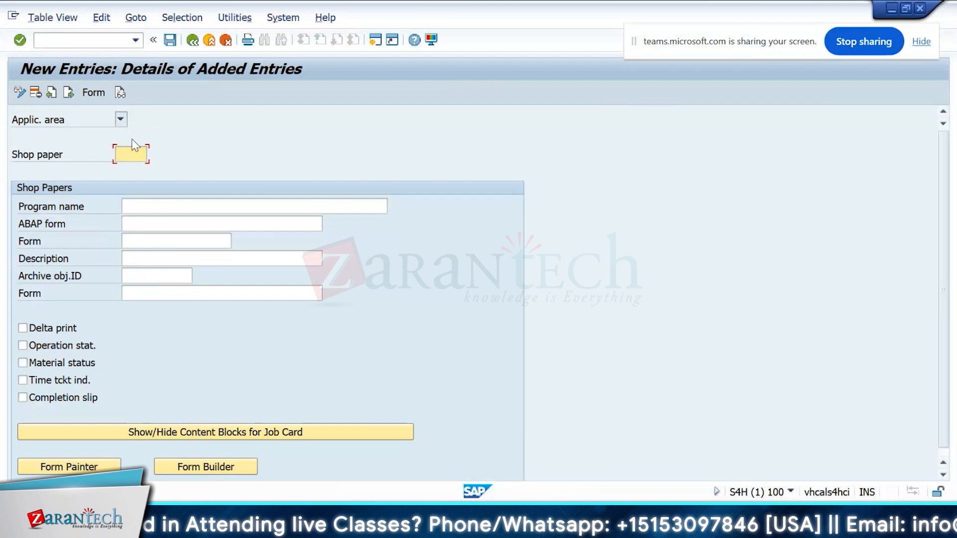
pyautogui.click(158, 222)
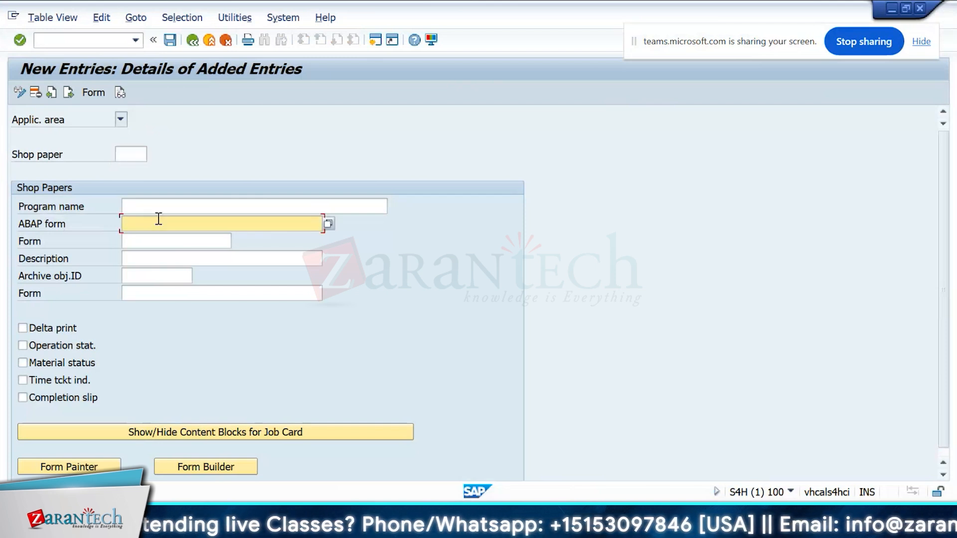
pyautogui.click(157, 206)
pyautogui.click(155, 225)
pyautogui.click(158, 243)
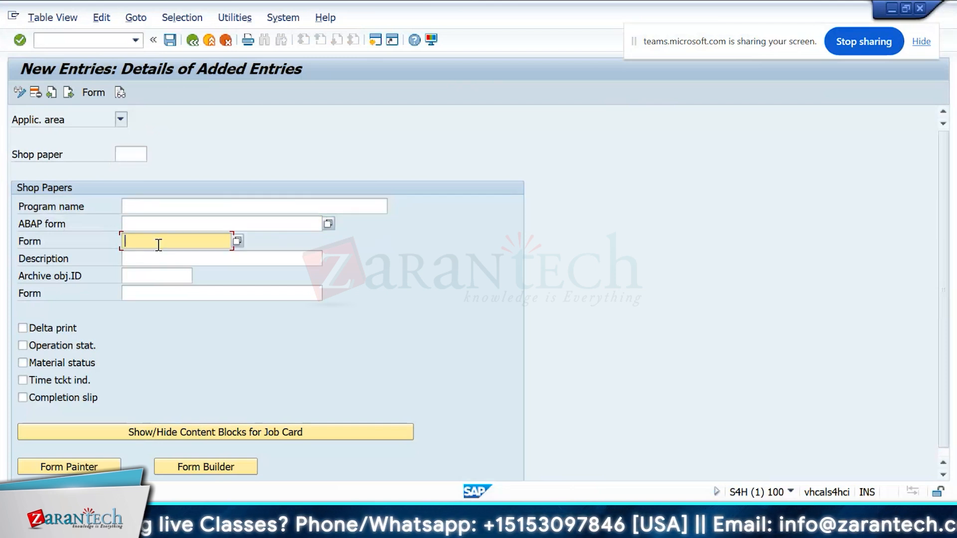
pyautogui.click(141, 153)
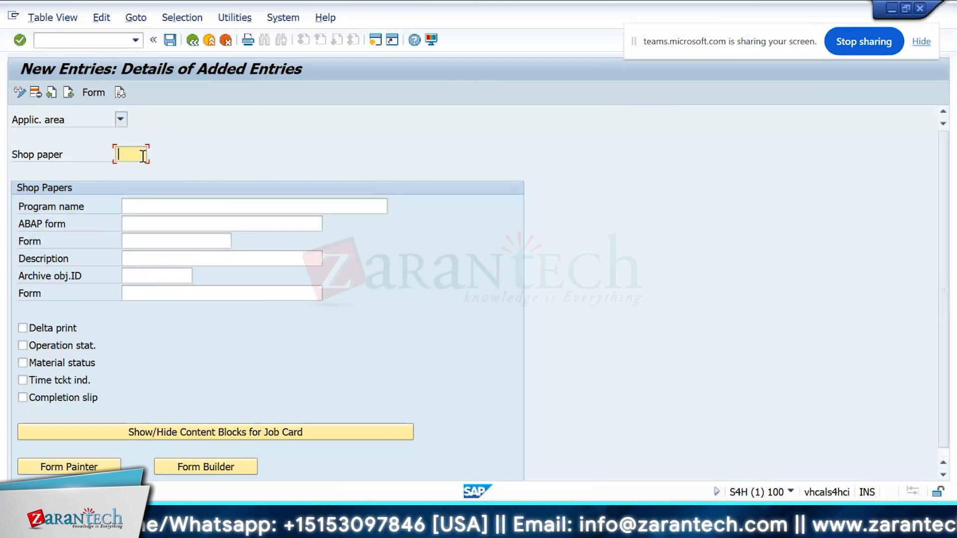
pyautogui.click(192, 40)
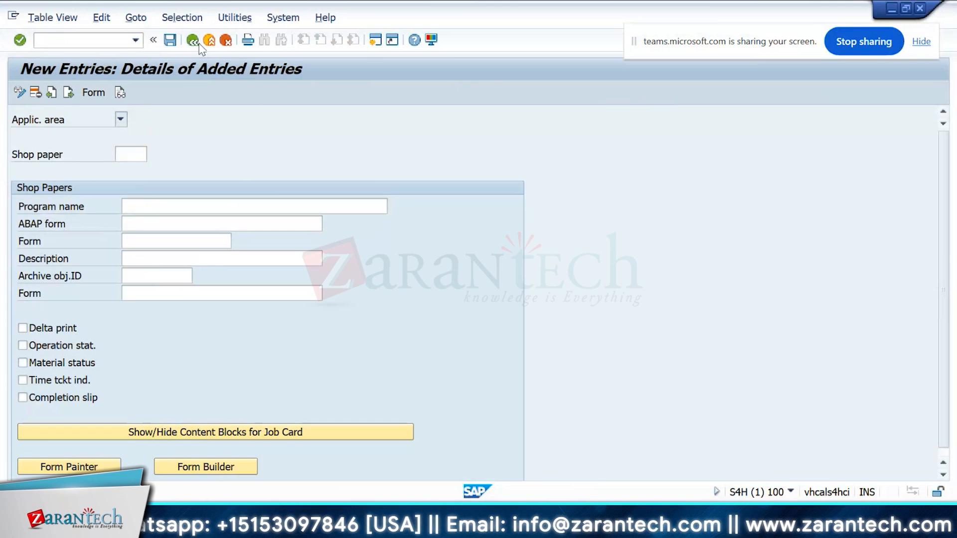
pyautogui.click(84, 94)
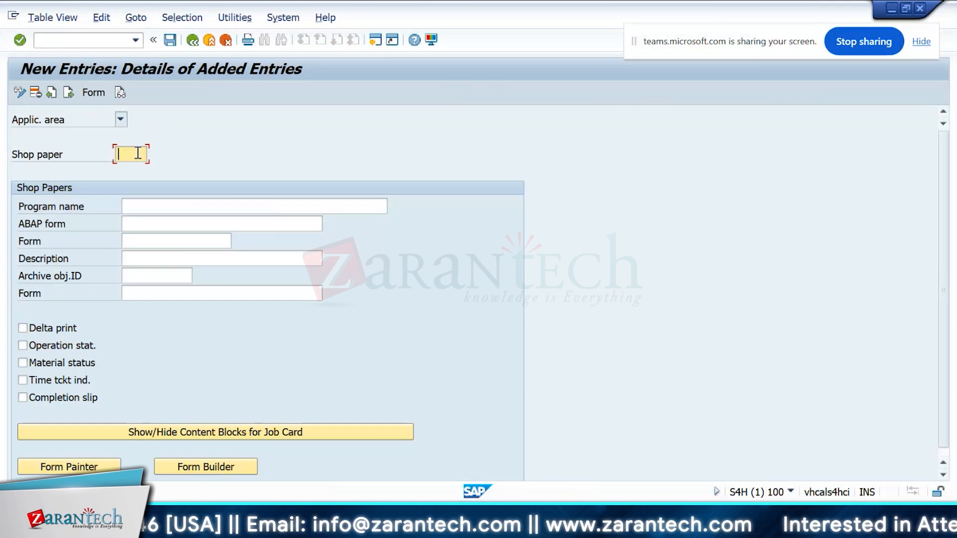
pyautogui.write('TEST')
pyautogui.press('Return')
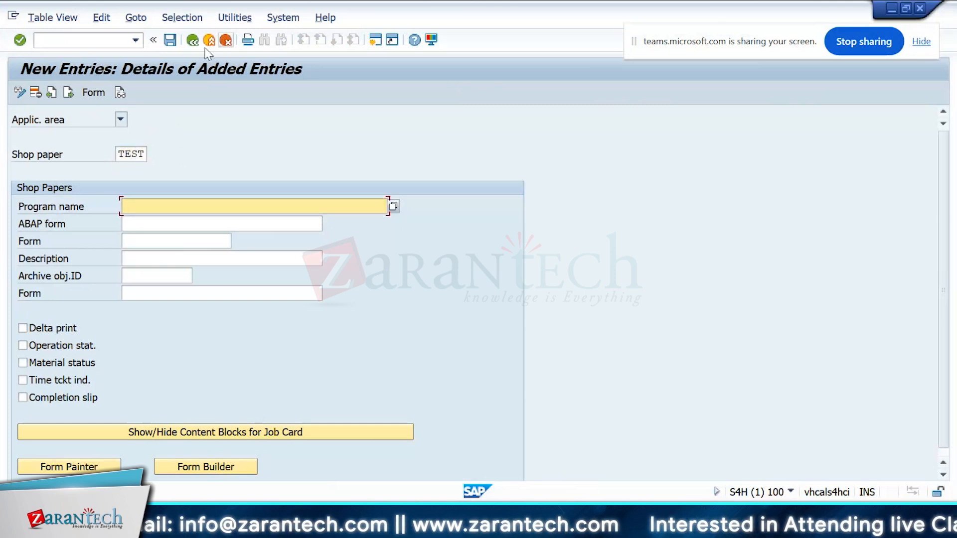
pyautogui.click(190, 43)
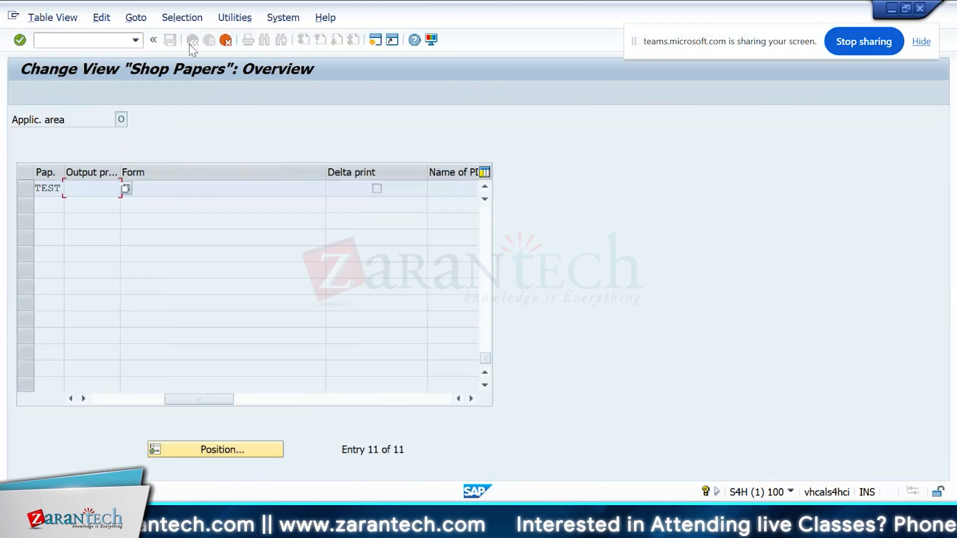
pyautogui.click(192, 41)
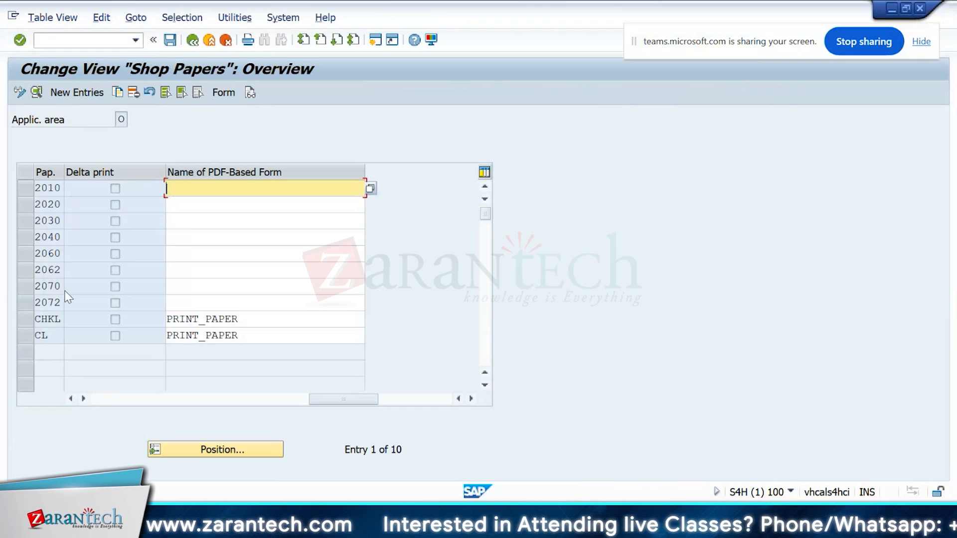
# Step: Open shop paper CL's details, display the header and paragraph formats of its form EAM_CL_PRINT, and return to the IMG
pyautogui.click(51, 332)
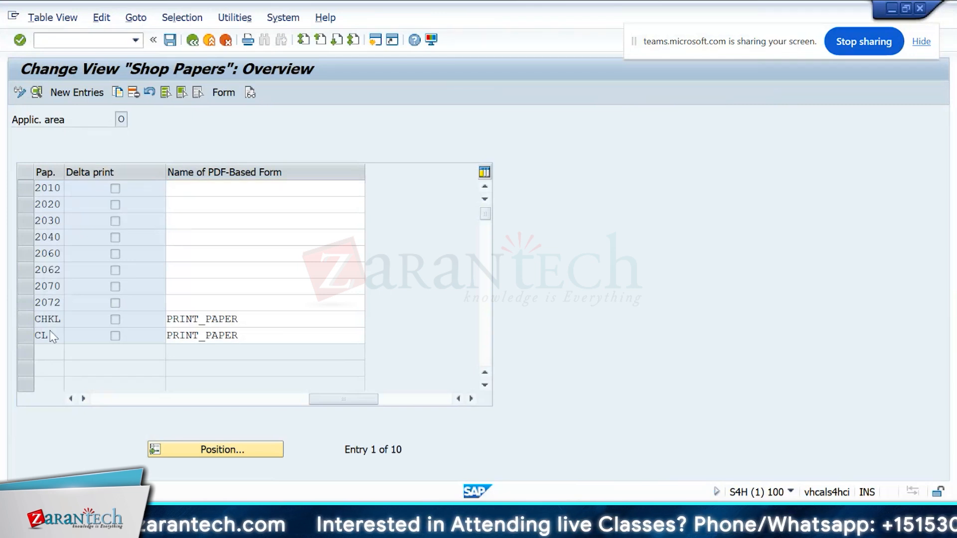
pyautogui.doubleClick(52, 335)
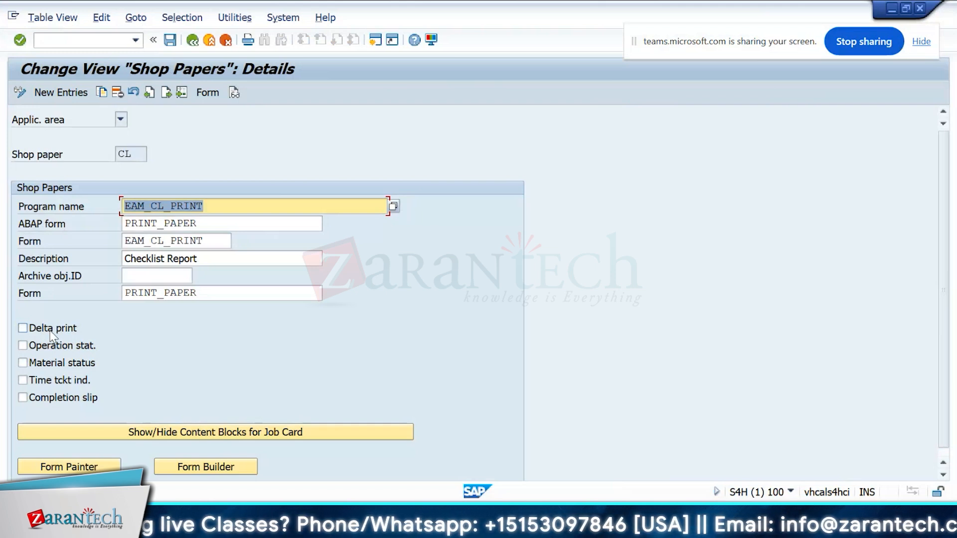
pyautogui.click(196, 241)
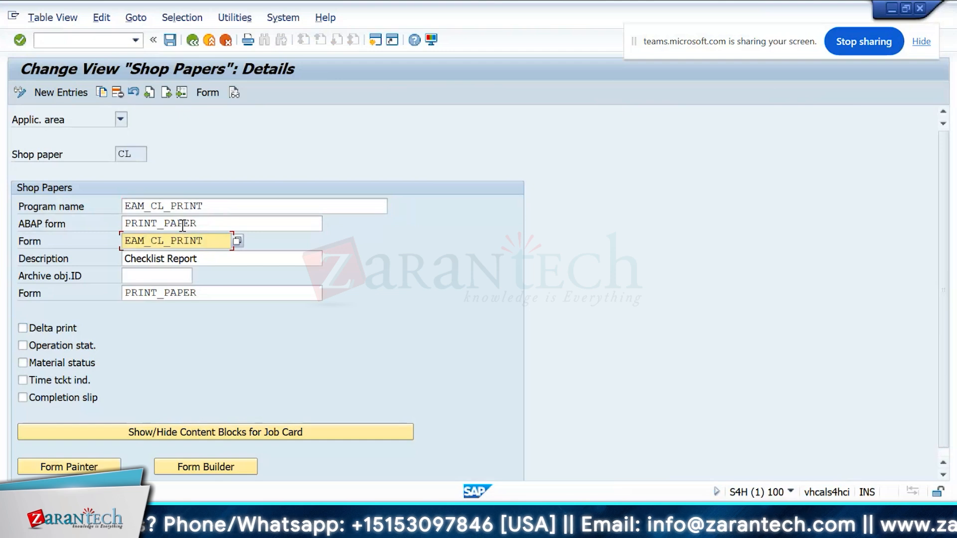
pyautogui.click(208, 93)
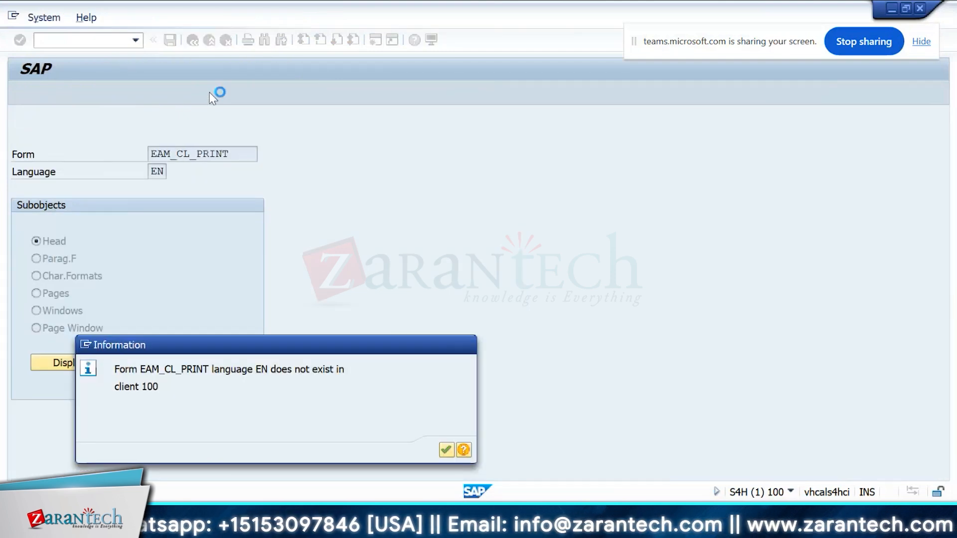
pyautogui.press('Return')
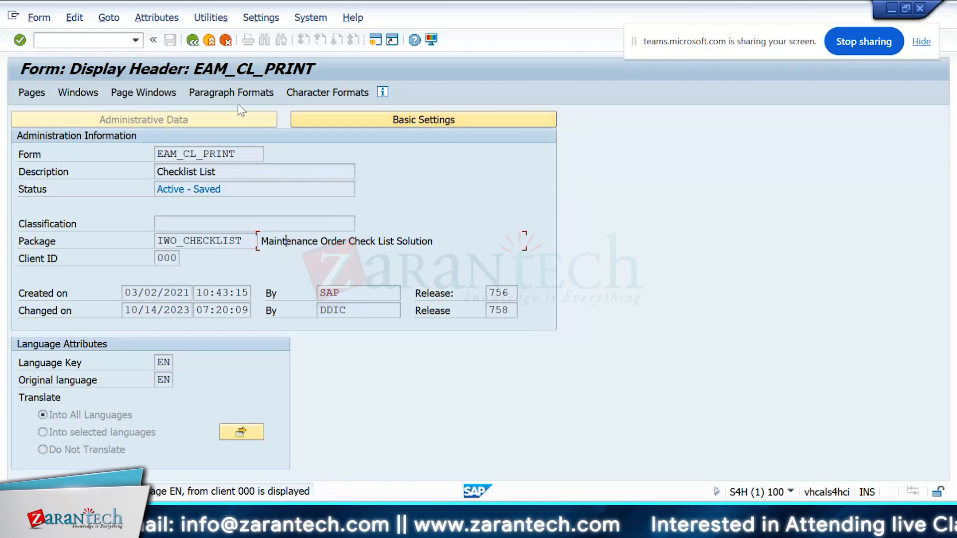
pyautogui.click(220, 94)
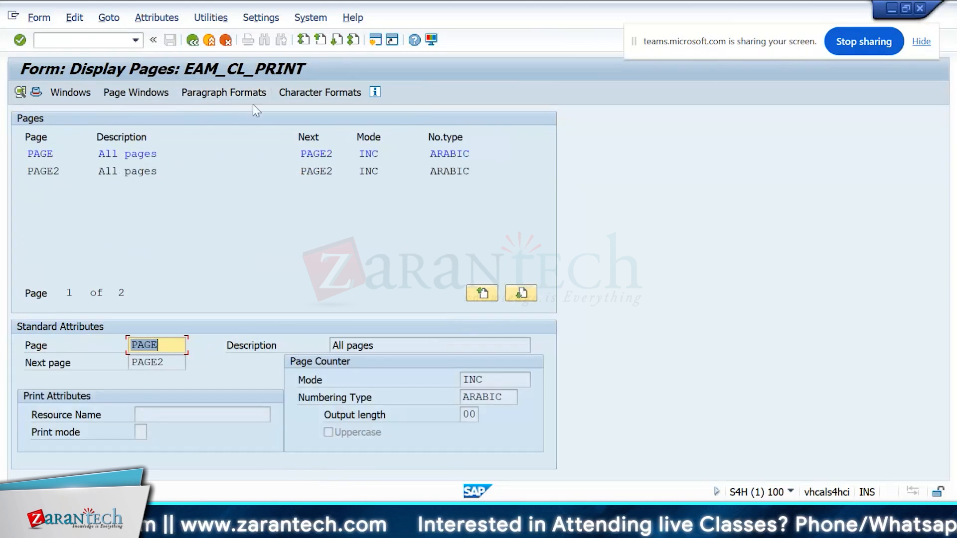
pyautogui.click(189, 37)
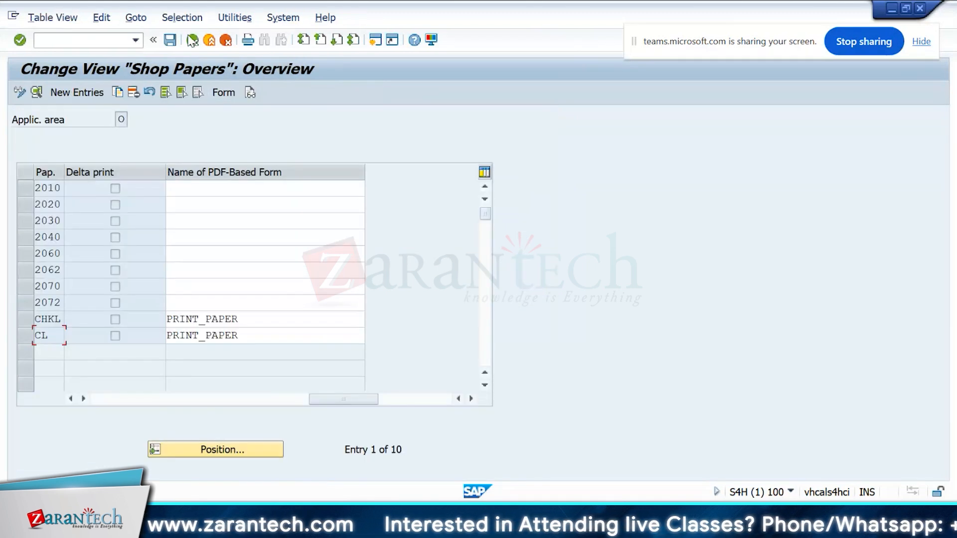
pyautogui.click(192, 40)
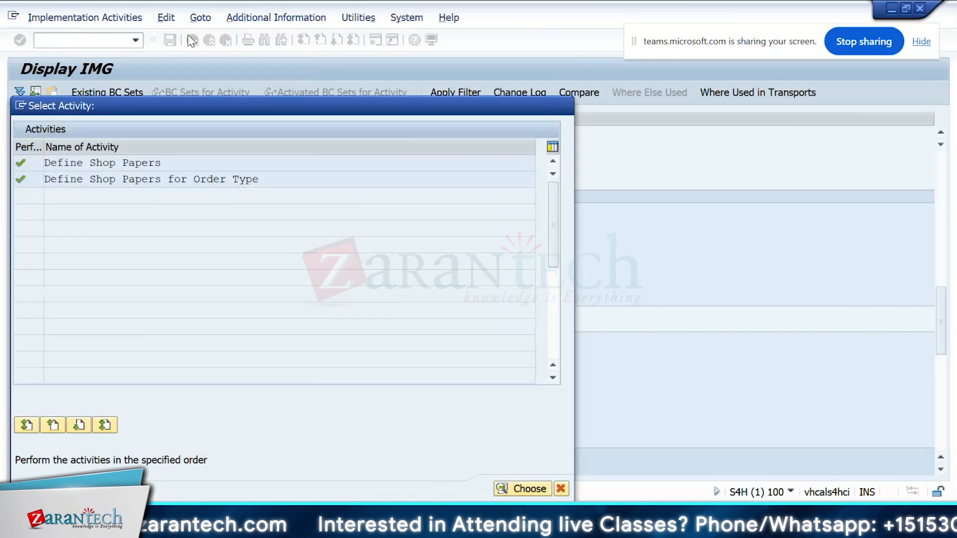
pyautogui.click(192, 39)
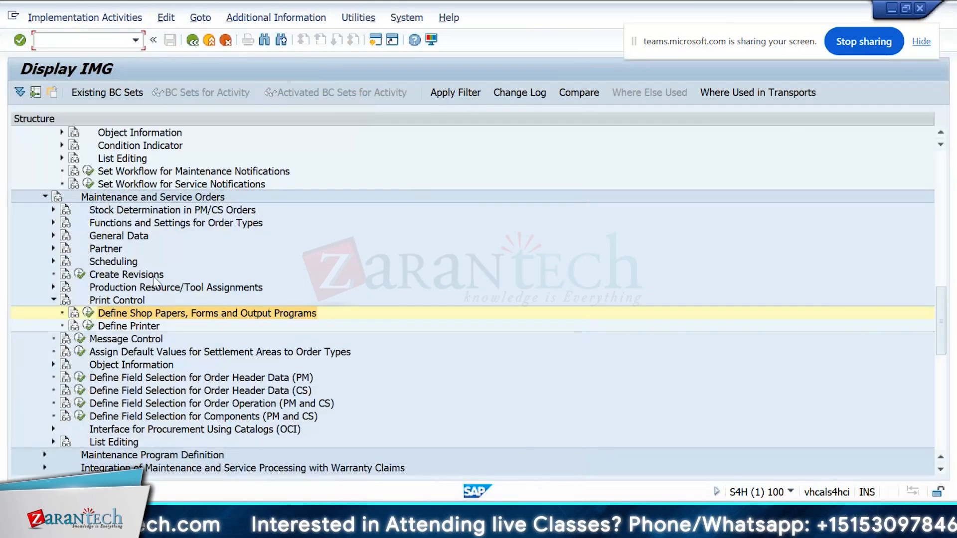